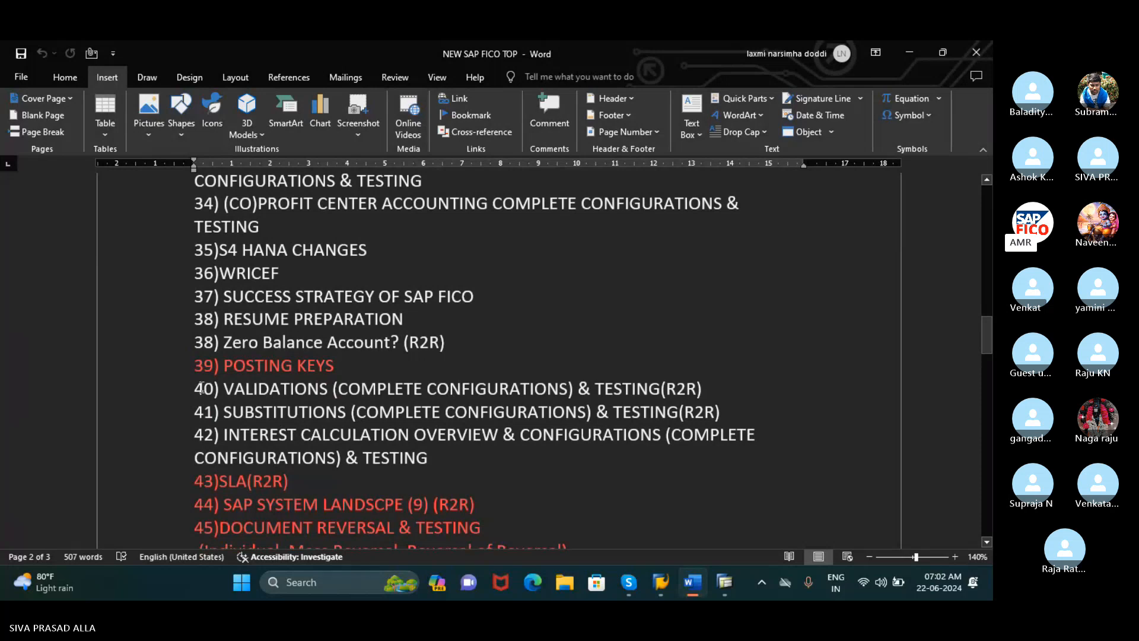
Step: Colour topics 40 (Validations) and 41 (Substitutions) red in the topic list and close the document
drag(191, 390, 755, 406)
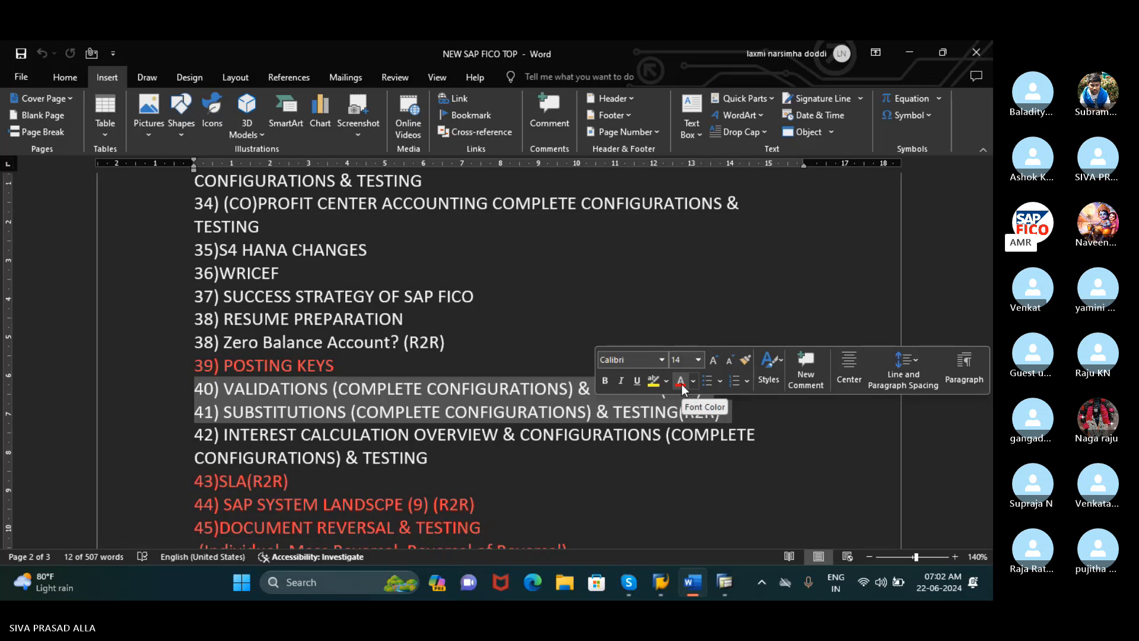
click(680, 383)
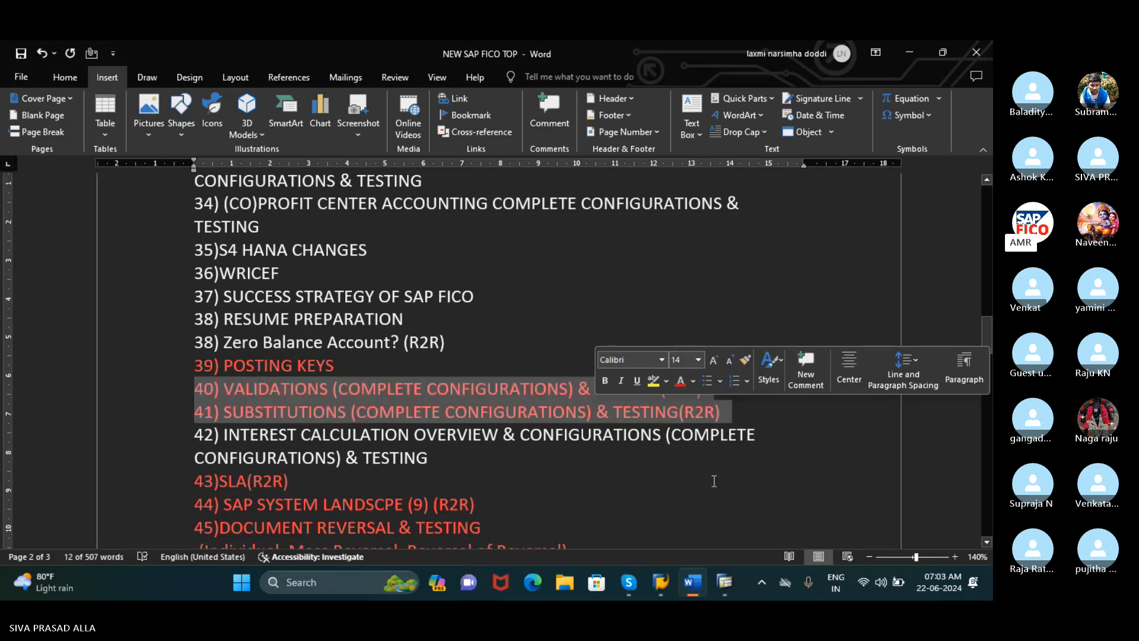
click(713, 482)
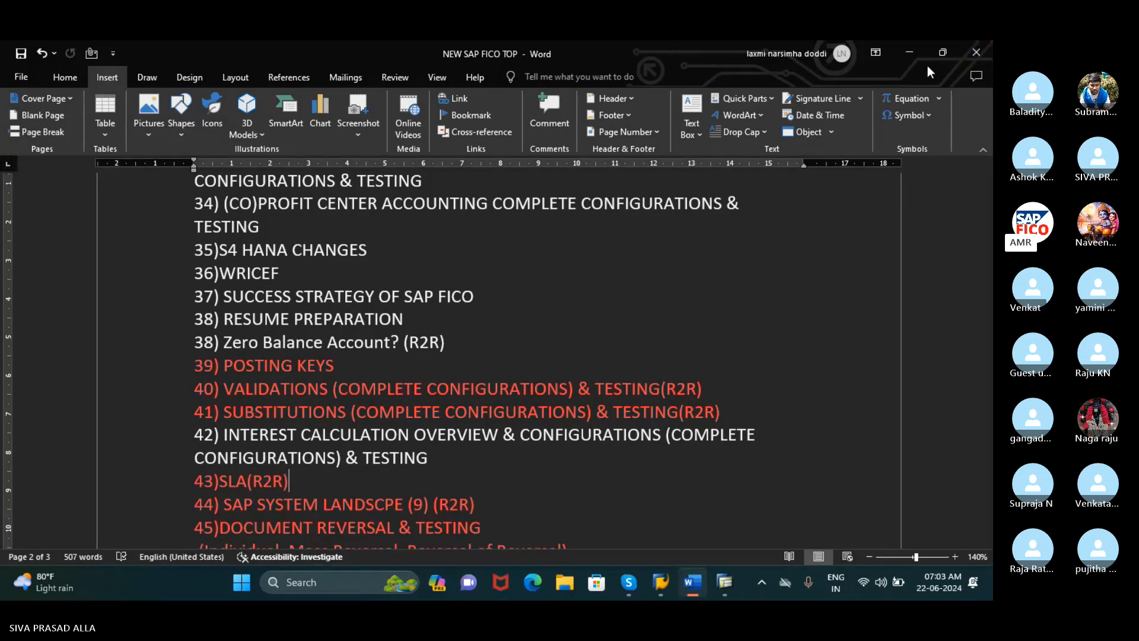
click(968, 50)
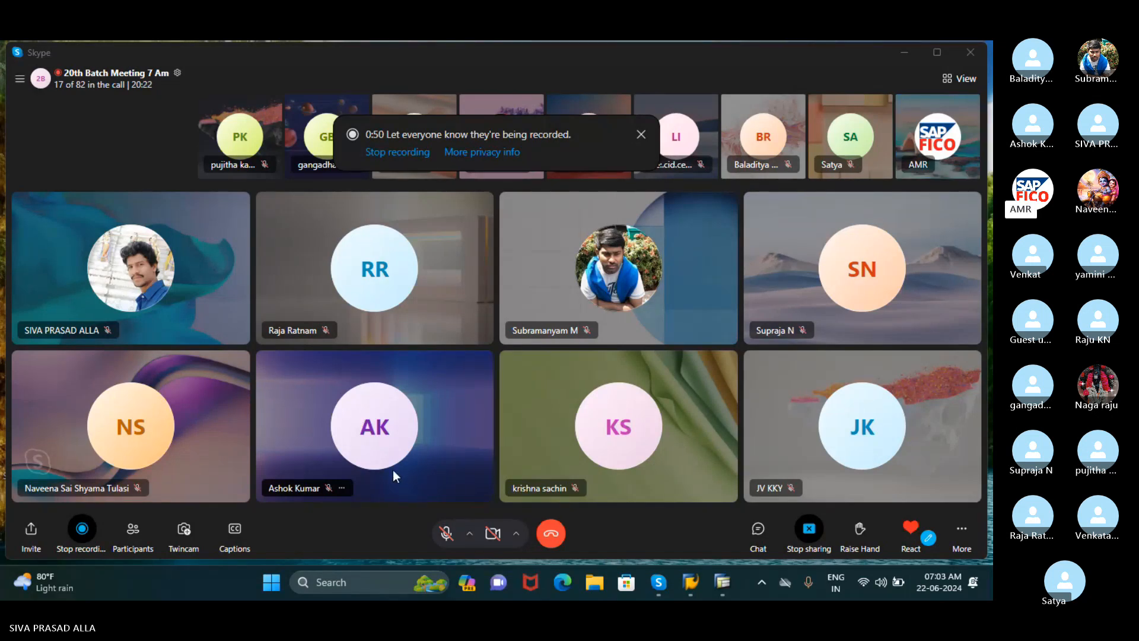
Step: Download the Validations & Substitutions Word file from the Skype meeting chat, accepting the transfer, and open it in Word
click(939, 55)
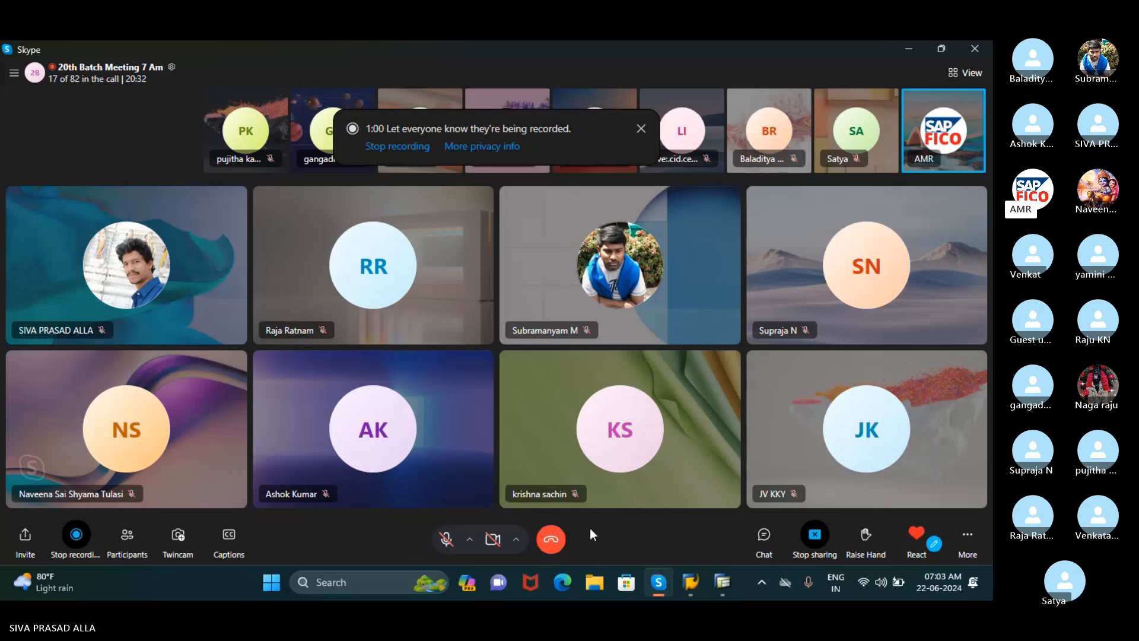
click(763, 535)
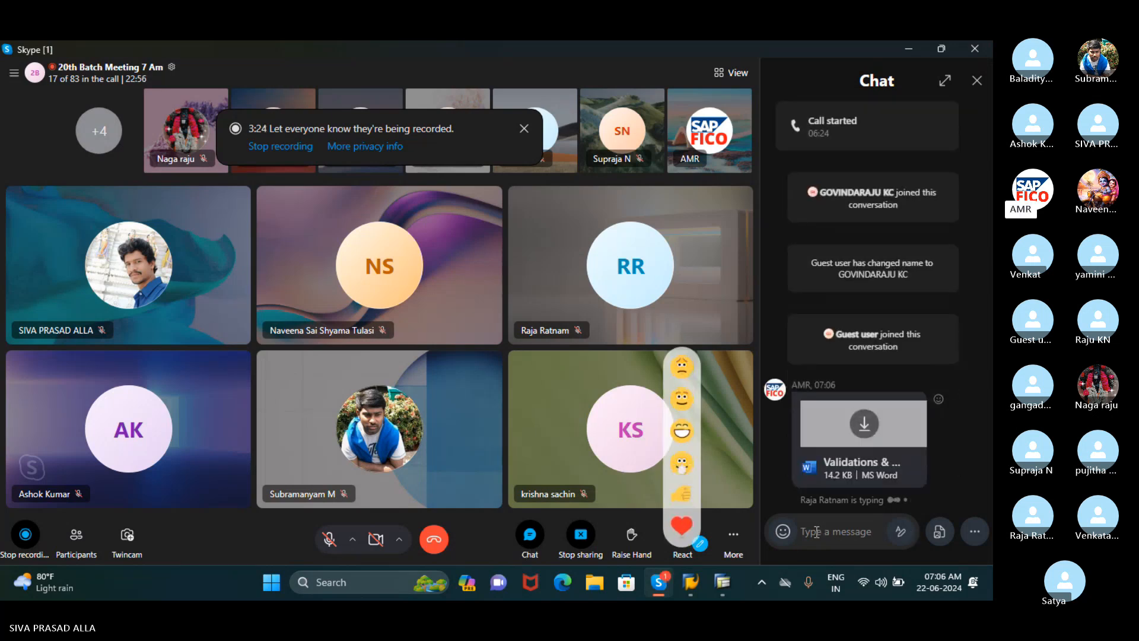
click(866, 427)
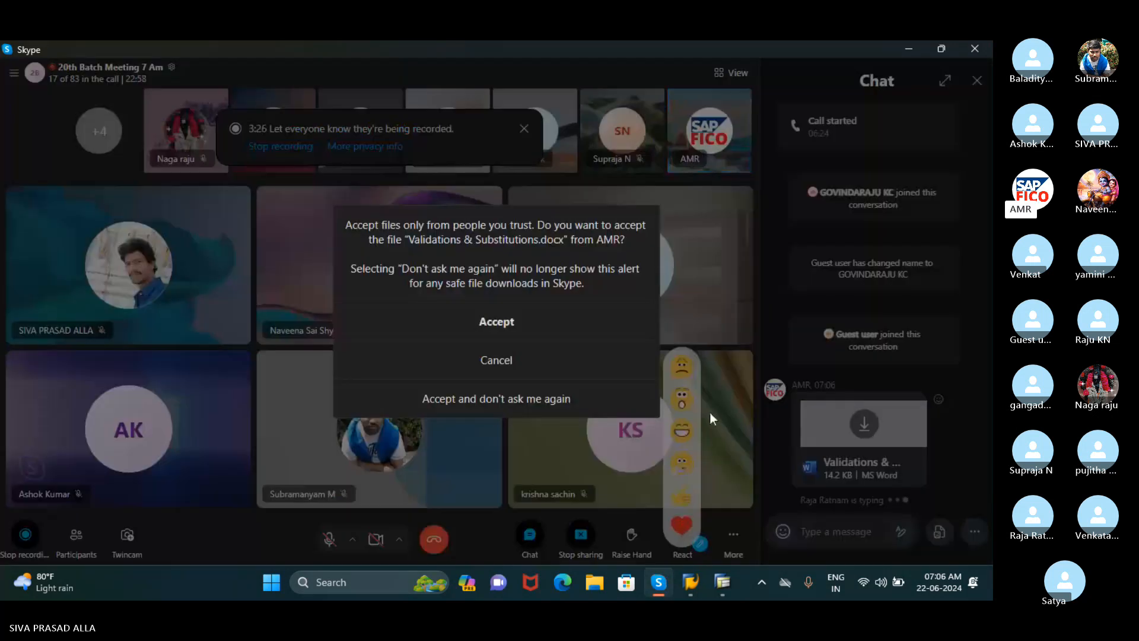
click(497, 322)
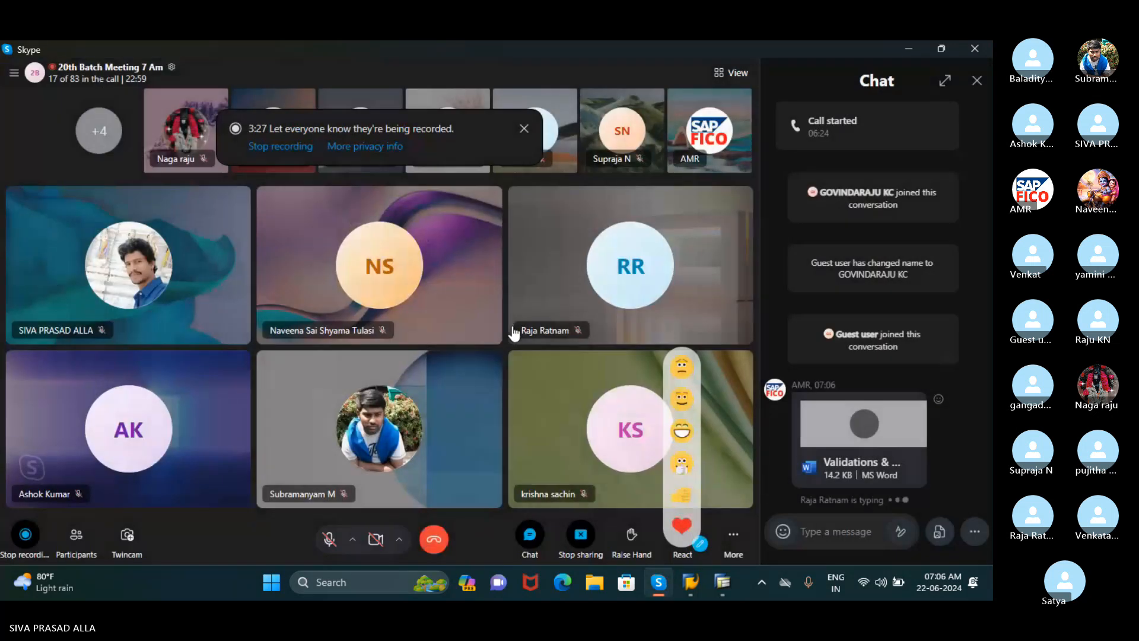
click(851, 456)
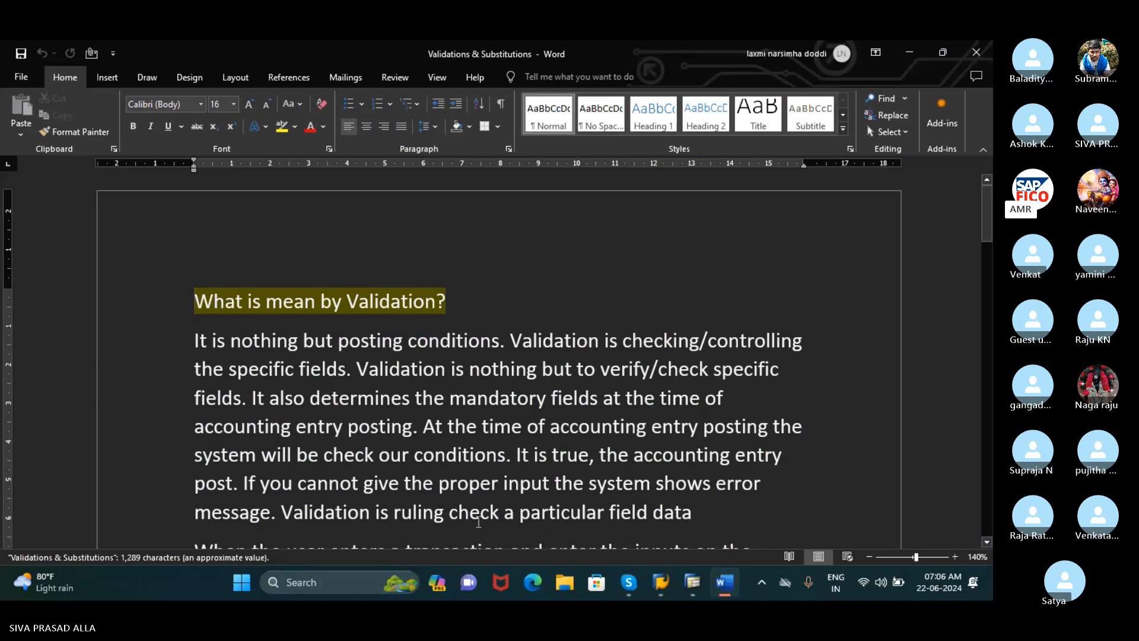
mouse_move(630, 582)
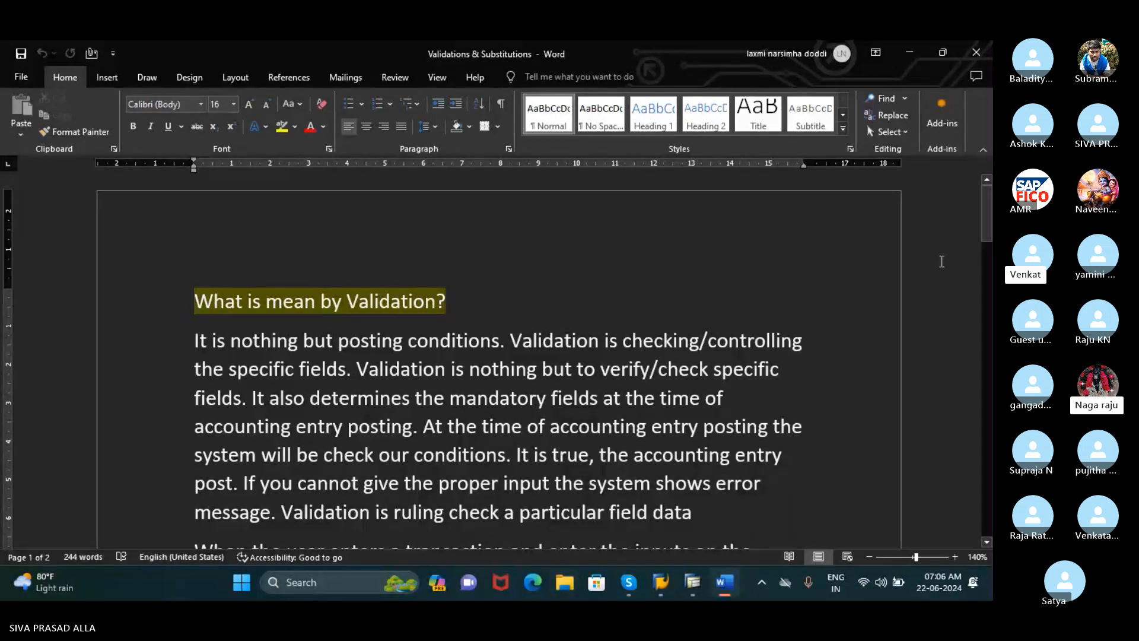
Step: Read the "What is mean by Validation?" heading and the definition's first sentence about posting conditions, selecting the text to point it out
drag(989, 221, 992, 246)
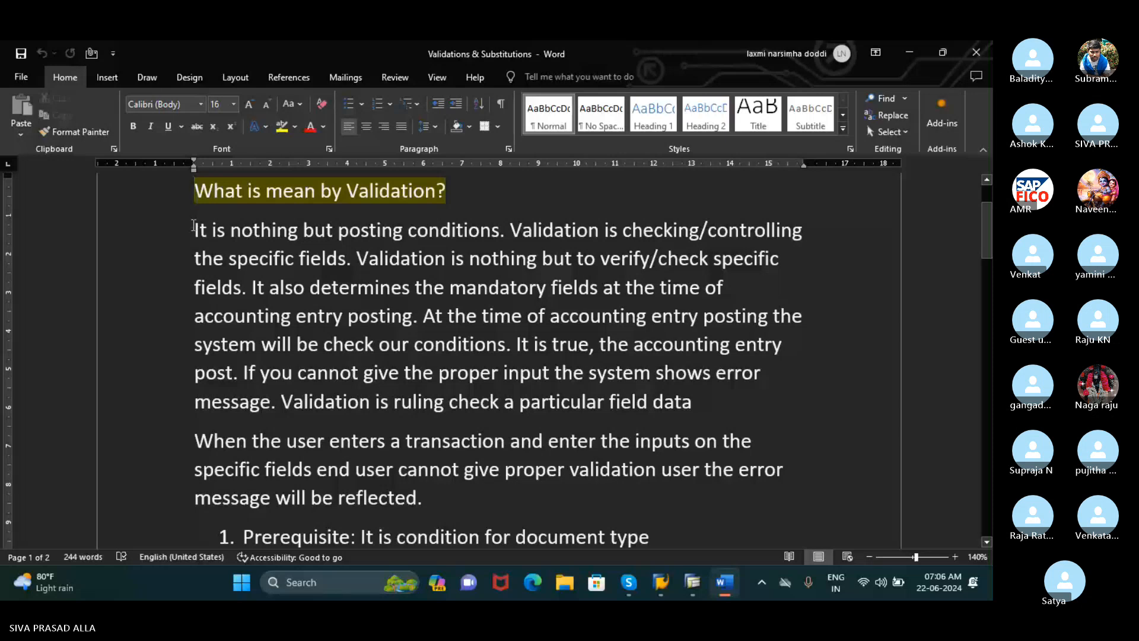
drag(196, 230, 448, 235)
click(459, 205)
drag(458, 188, 159, 202)
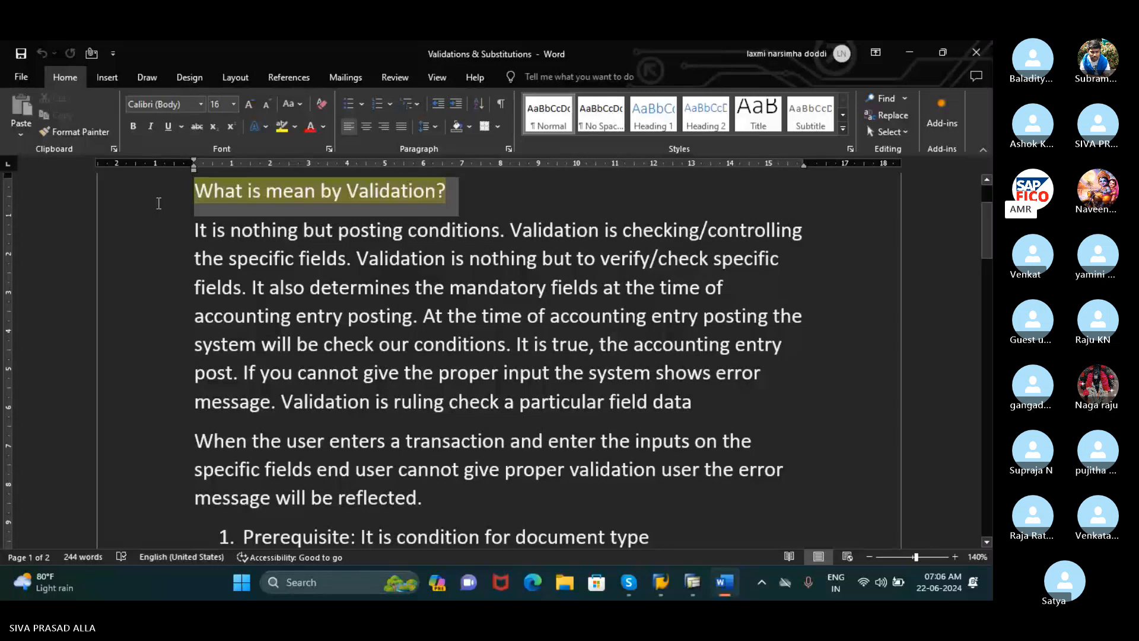
click(178, 228)
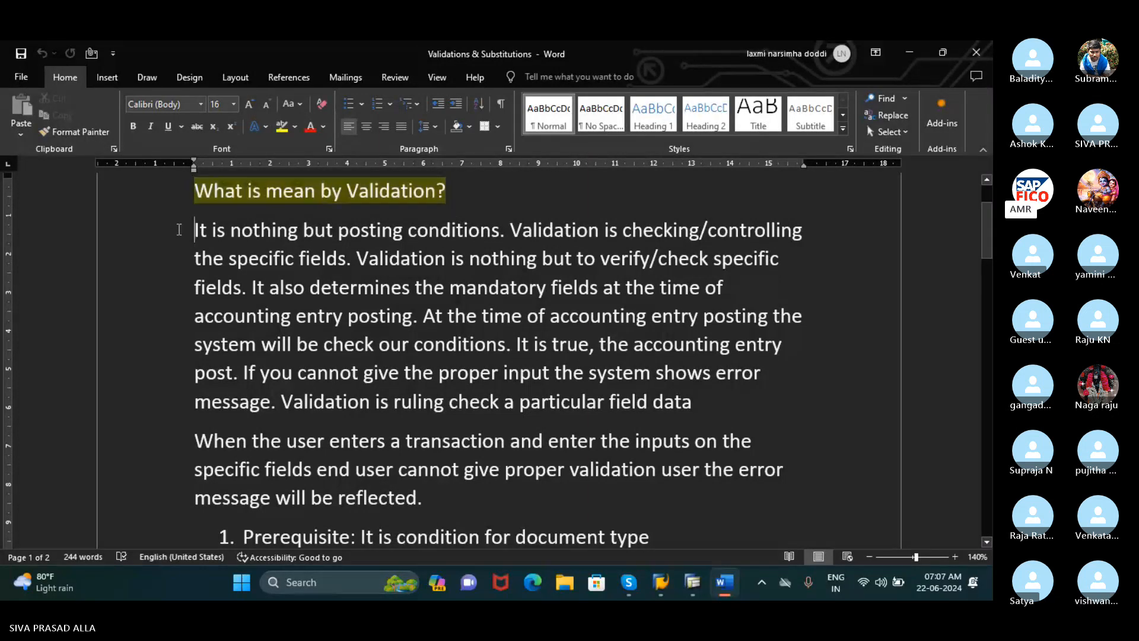
drag(203, 229, 251, 228)
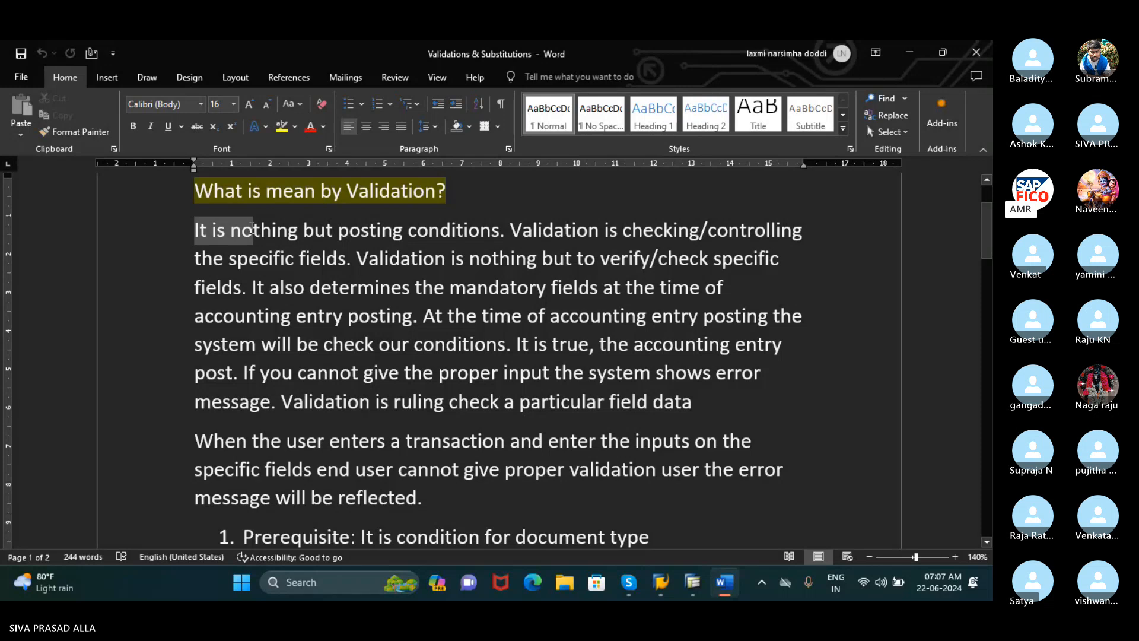
drag(252, 227, 181, 199)
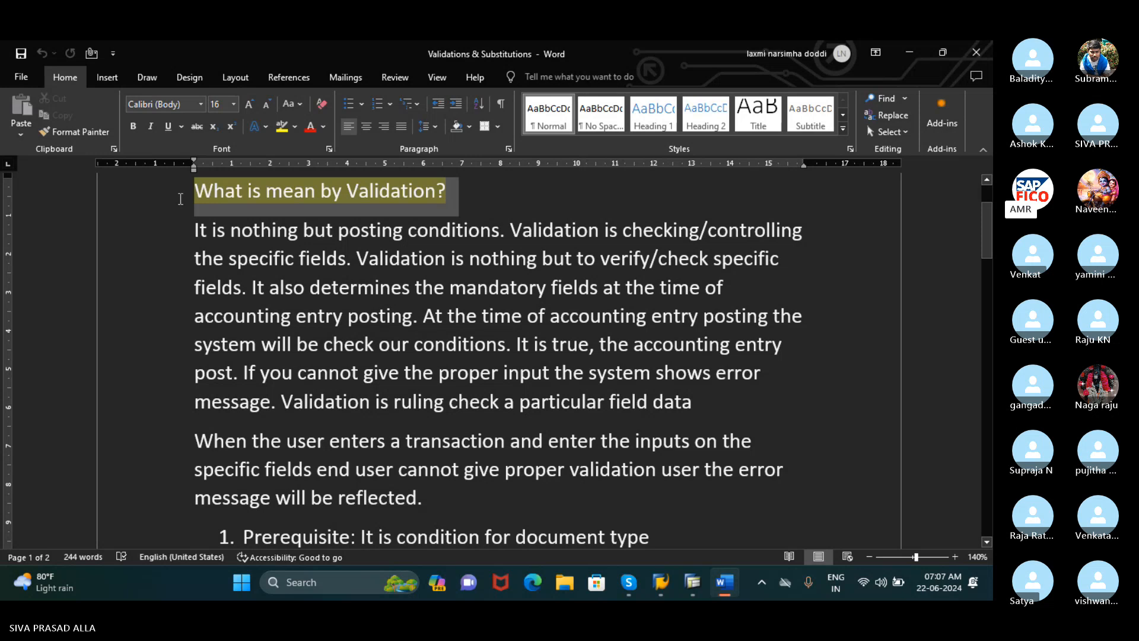
drag(181, 199, 181, 199)
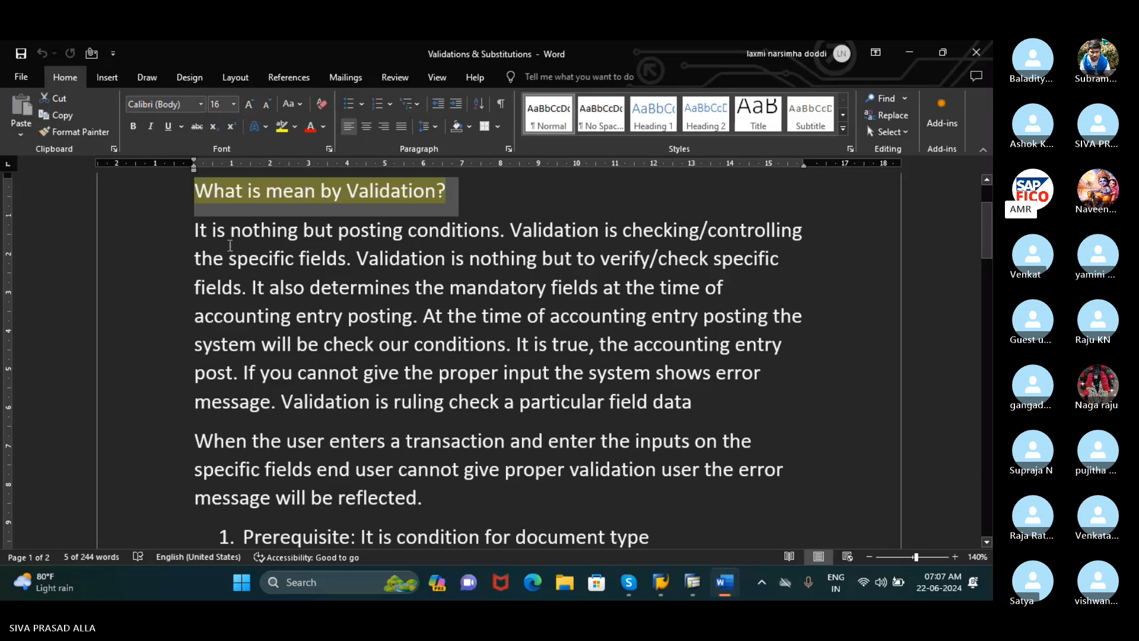
drag(201, 227, 506, 229)
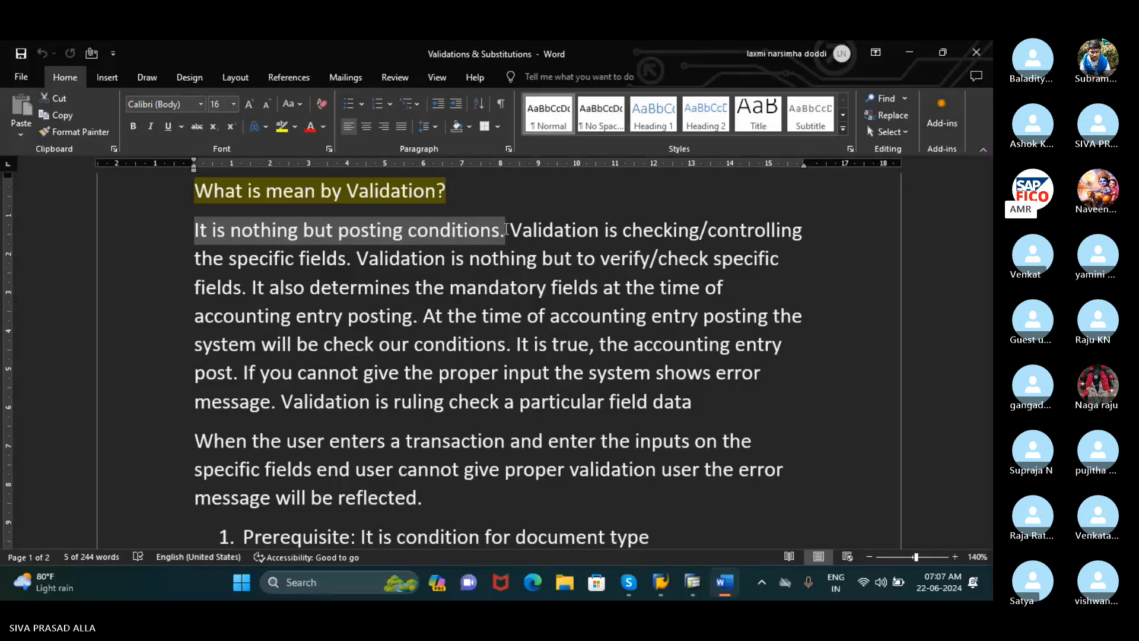
Step: Switch to the Skype call, unmute the microphone to speak, mute it again and return to the Word document
click(638, 587)
click(567, 468)
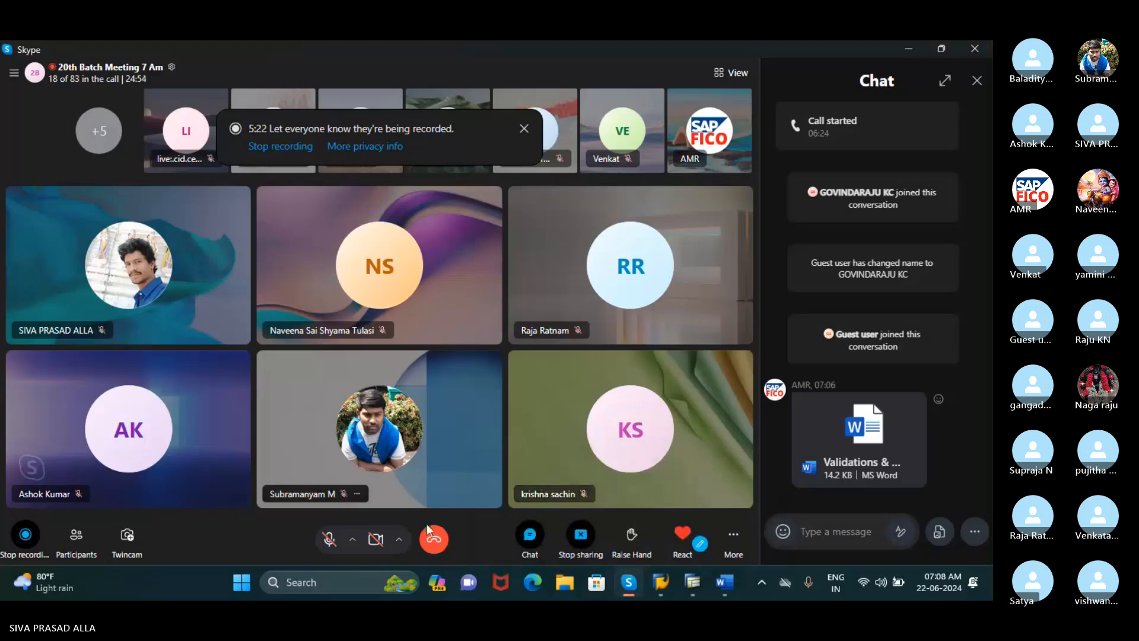
click(321, 544)
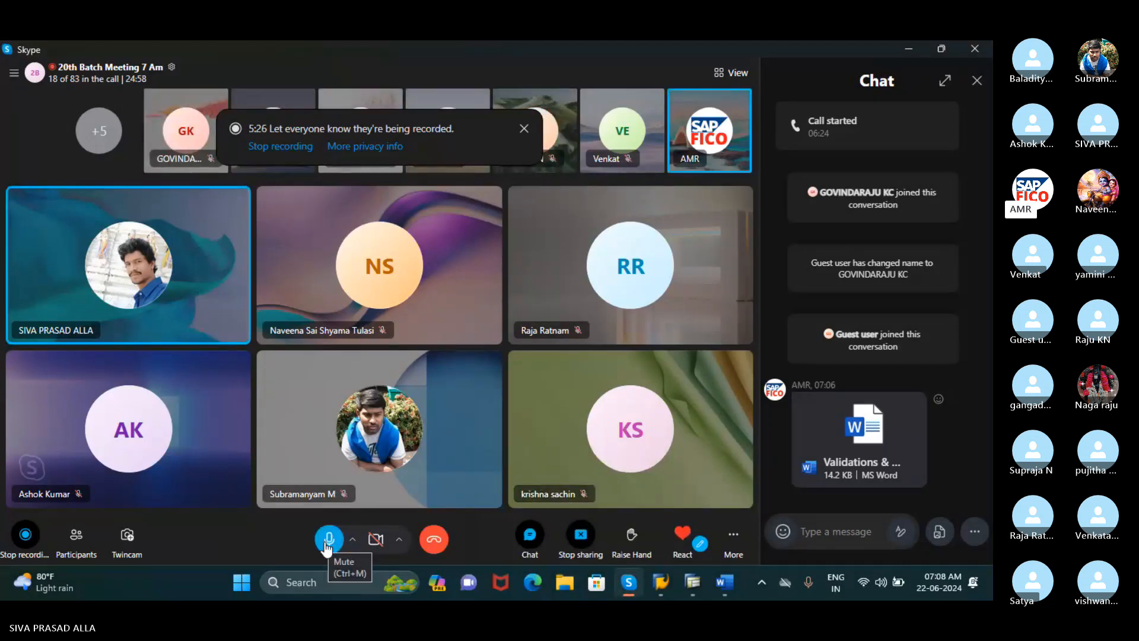
click(329, 544)
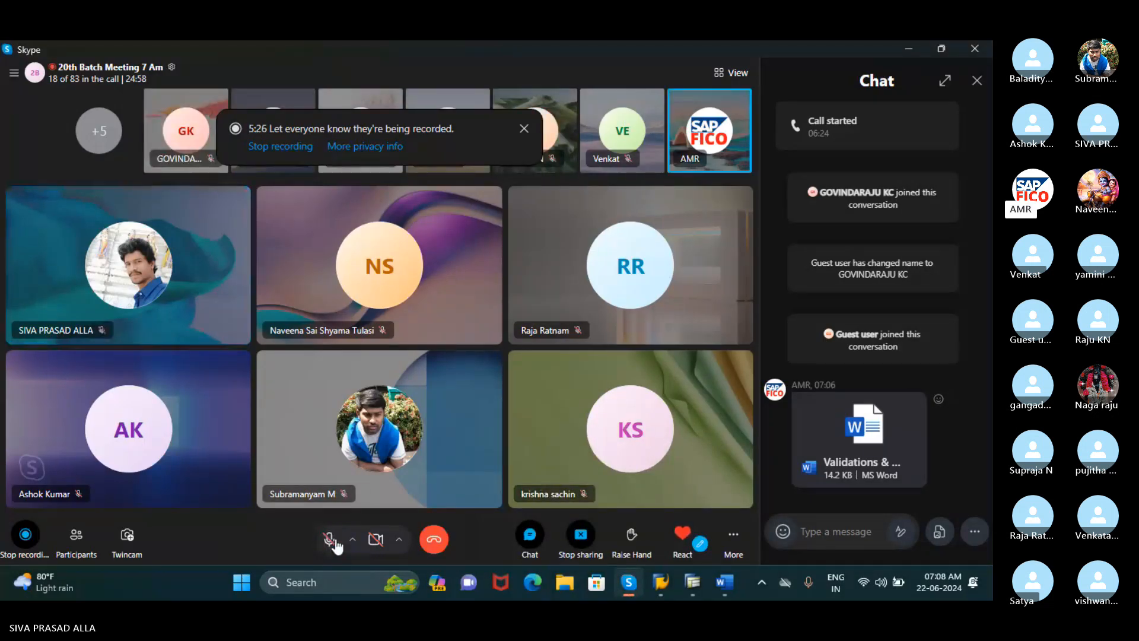
click(909, 54)
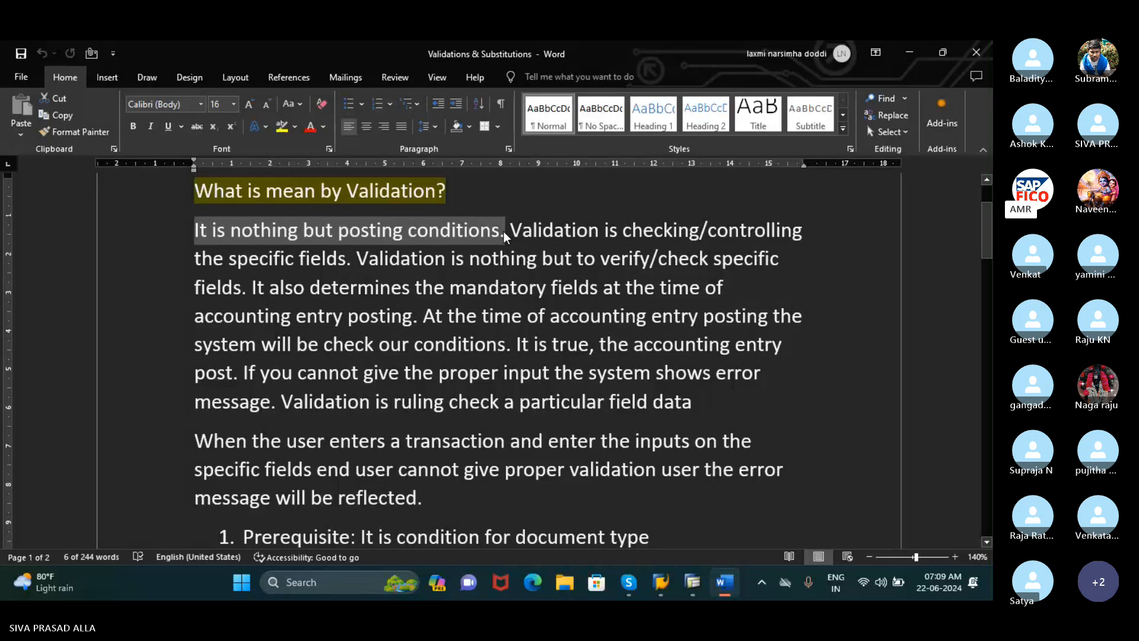
Step: Read the definition's sentences on checking specific fields and determining mandatory fields at accounting entry posting, selecting each passage in turn
drag(505, 231, 359, 264)
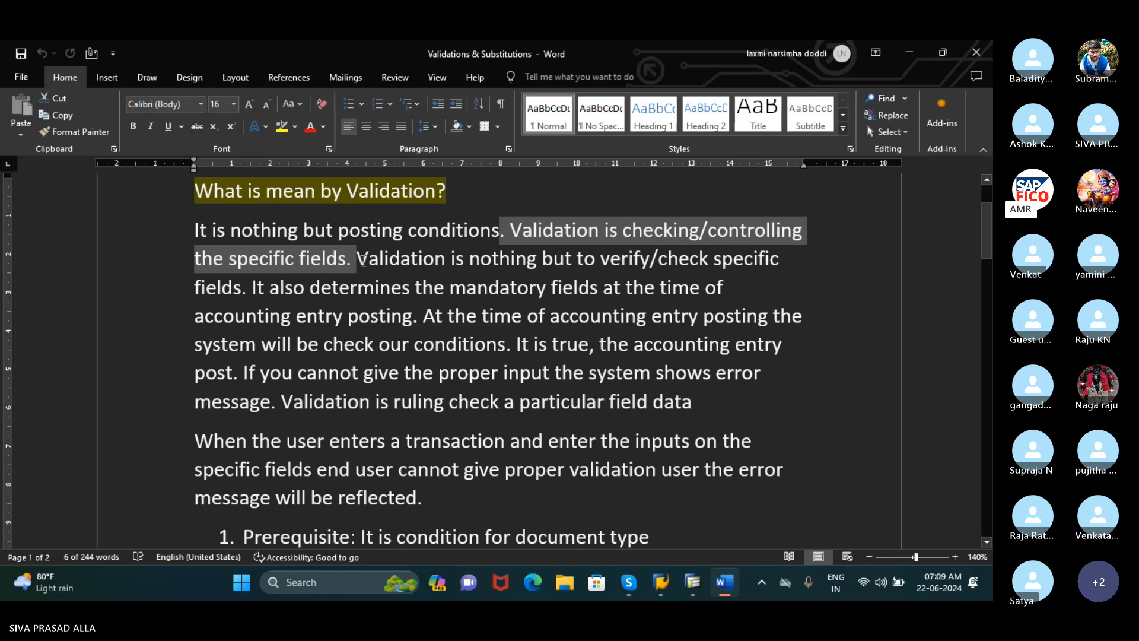
drag(363, 259, 257, 287)
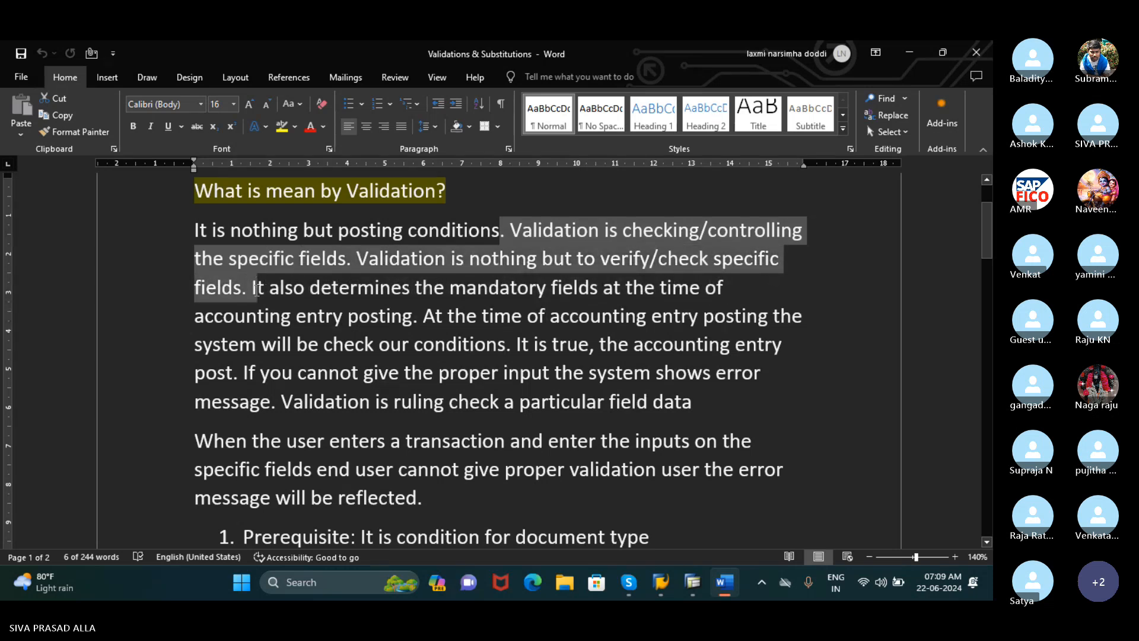
drag(257, 289, 252, 291)
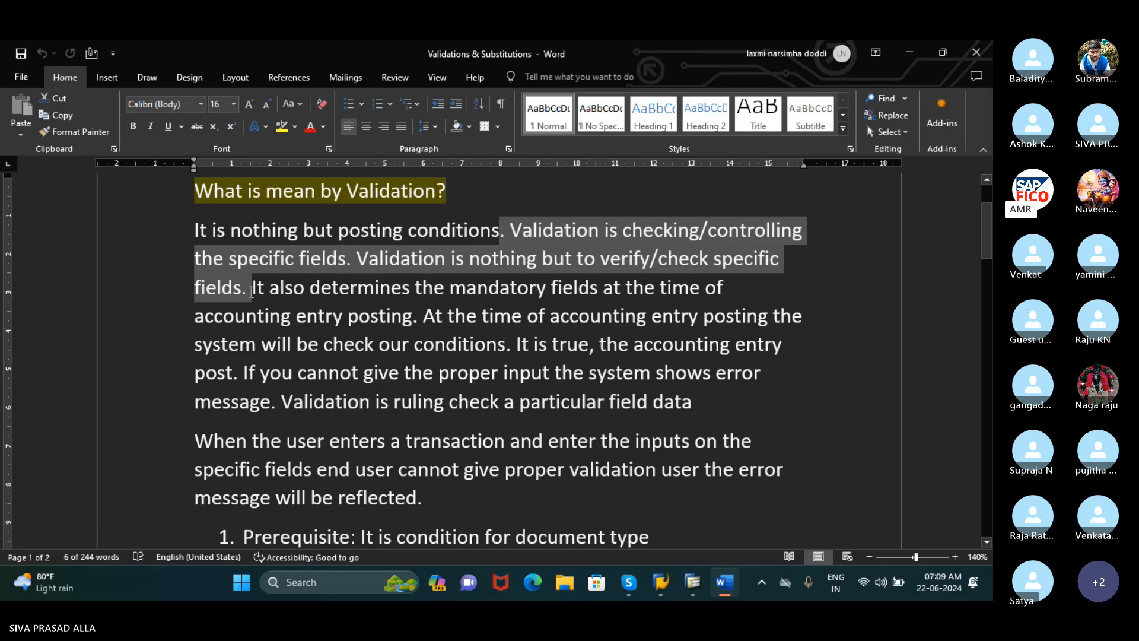
click(250, 292)
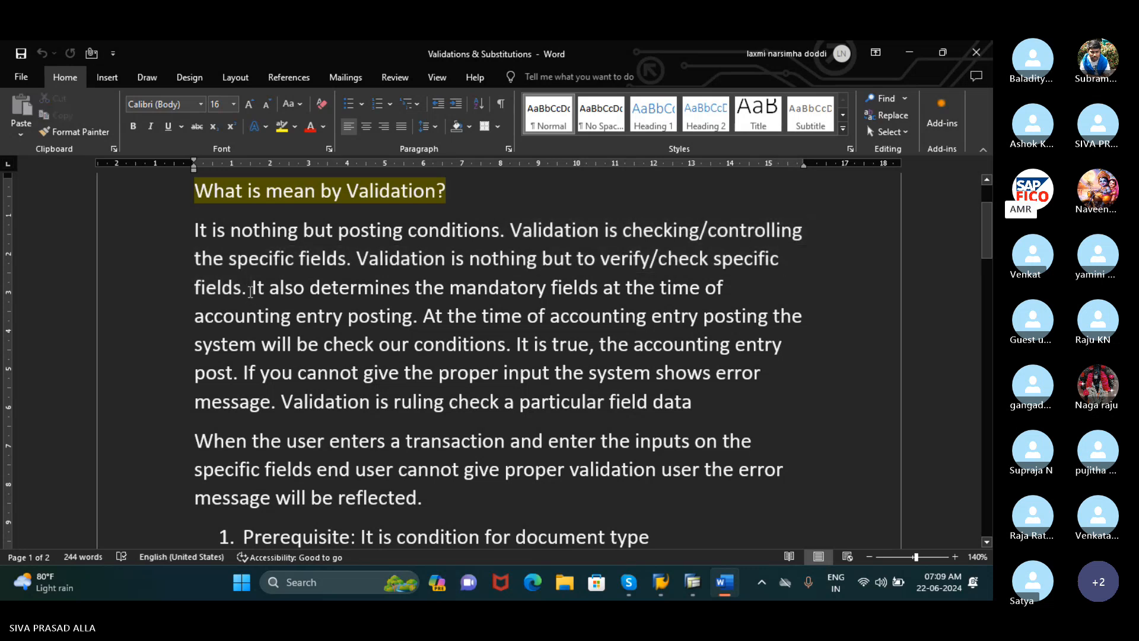
drag(250, 292, 531, 290)
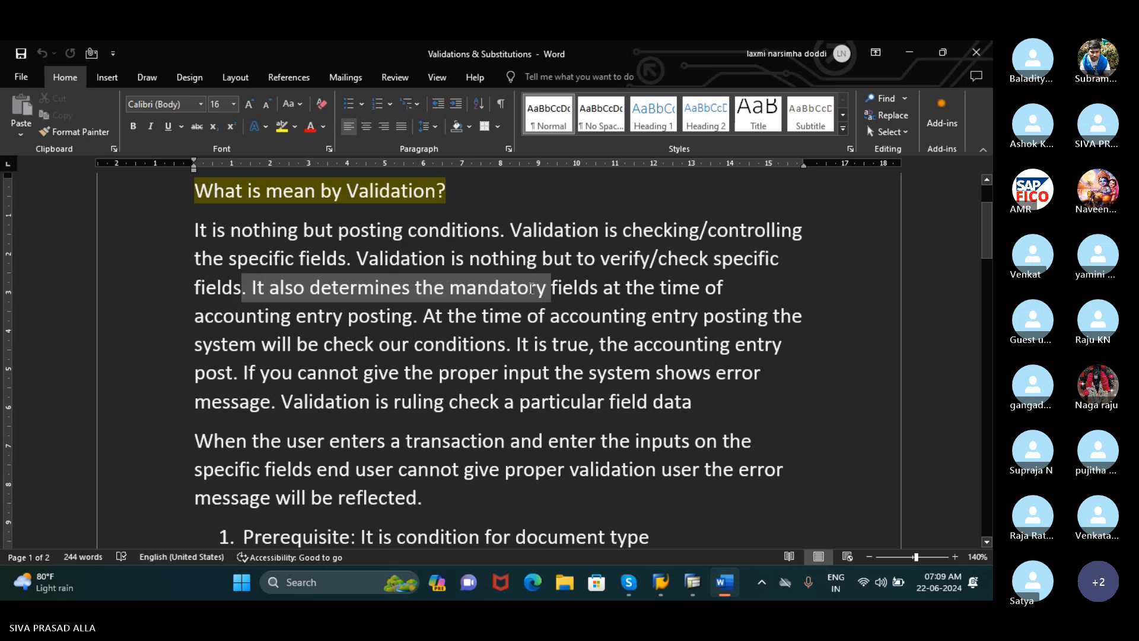
drag(531, 289, 600, 288)
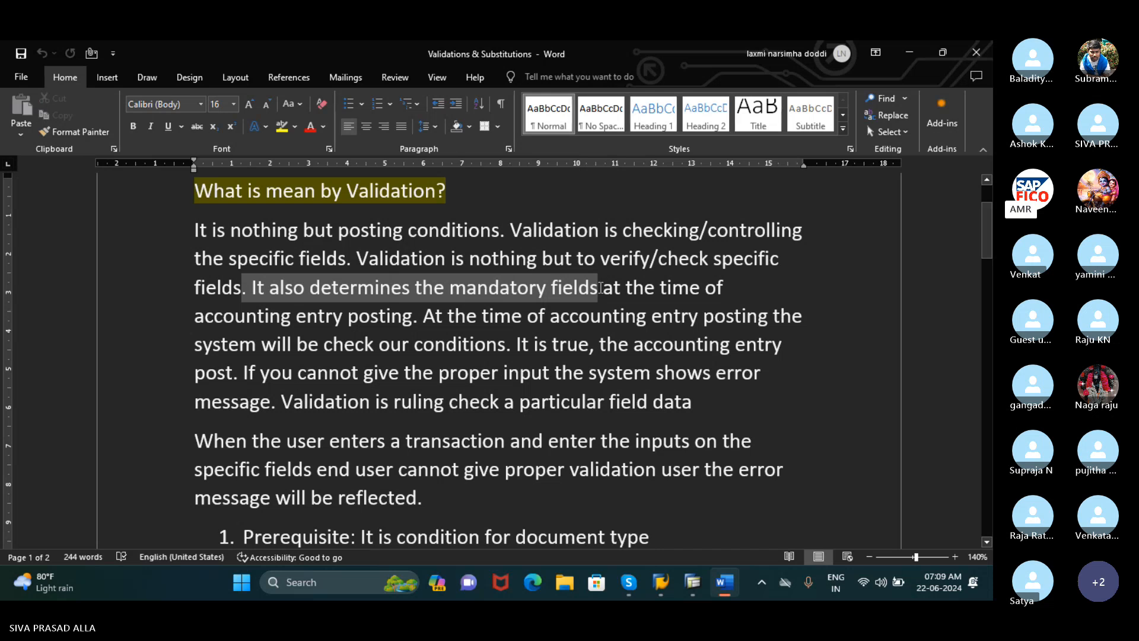
drag(600, 288, 419, 320)
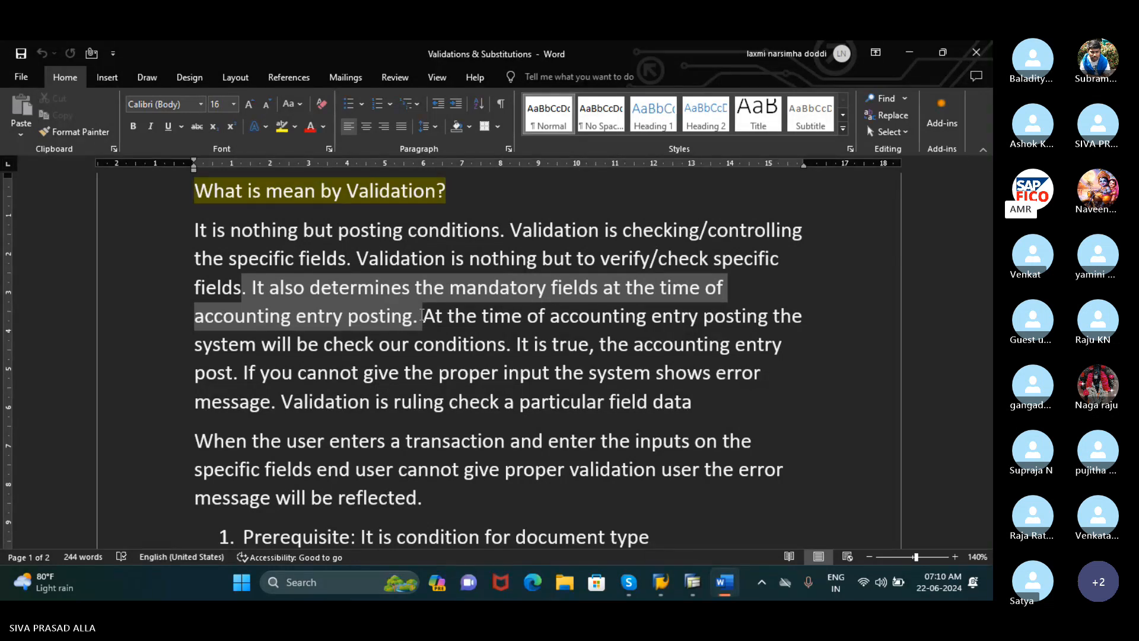
Step: Read the definition's remaining sentences on checking conditions, posting the entry, showing an error message and ruling field data, selecting each passage
drag(421, 316, 780, 319)
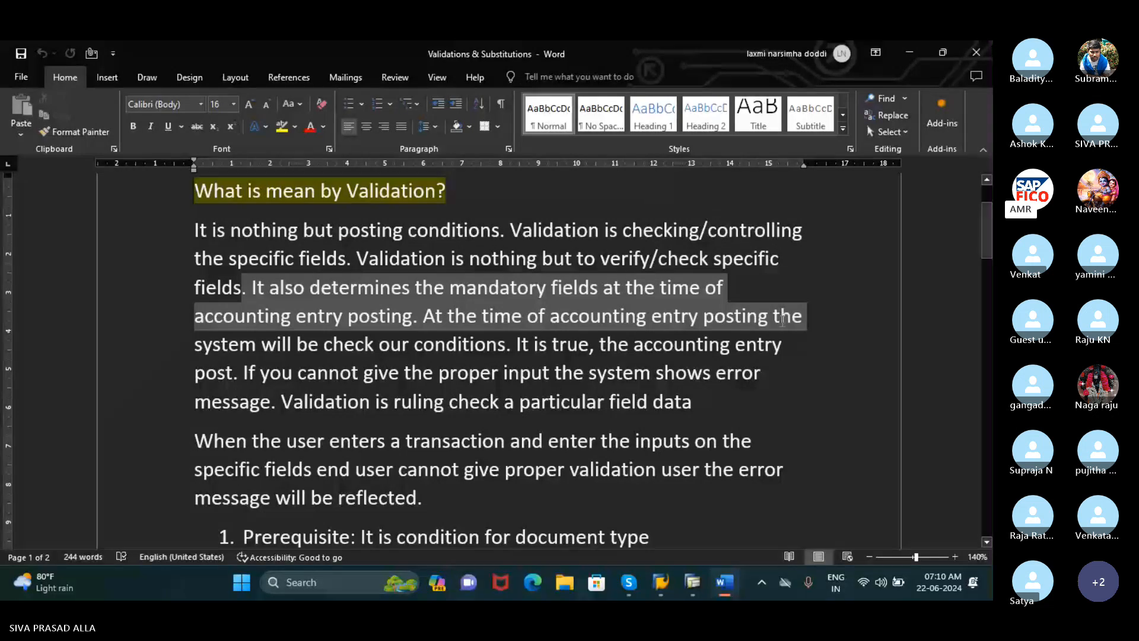
drag(782, 320, 519, 354)
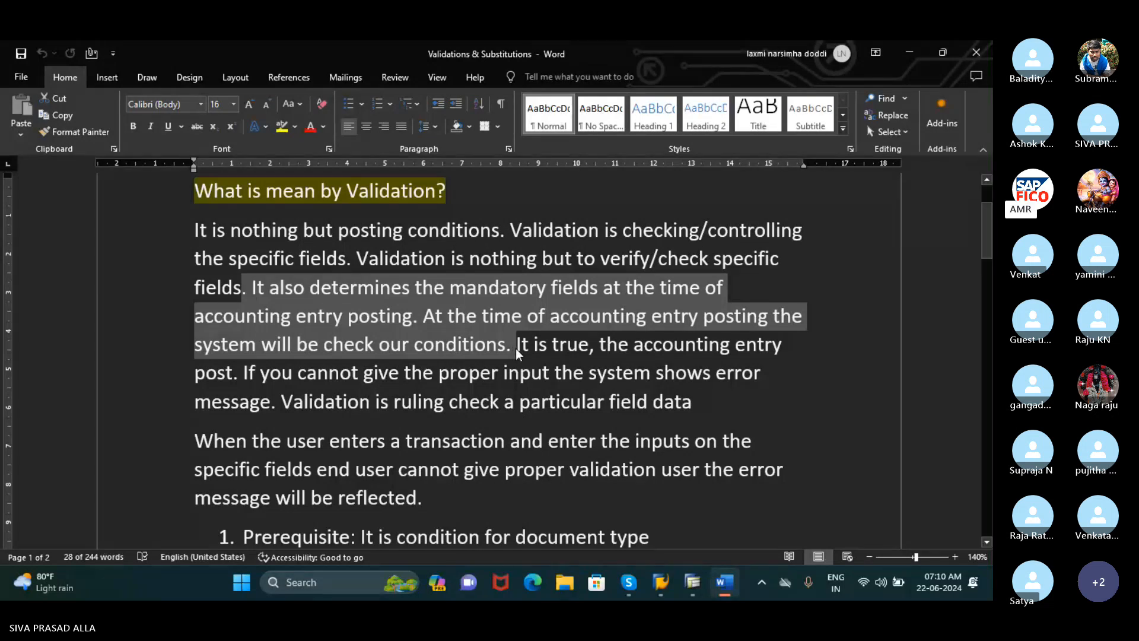
drag(517, 348, 241, 382)
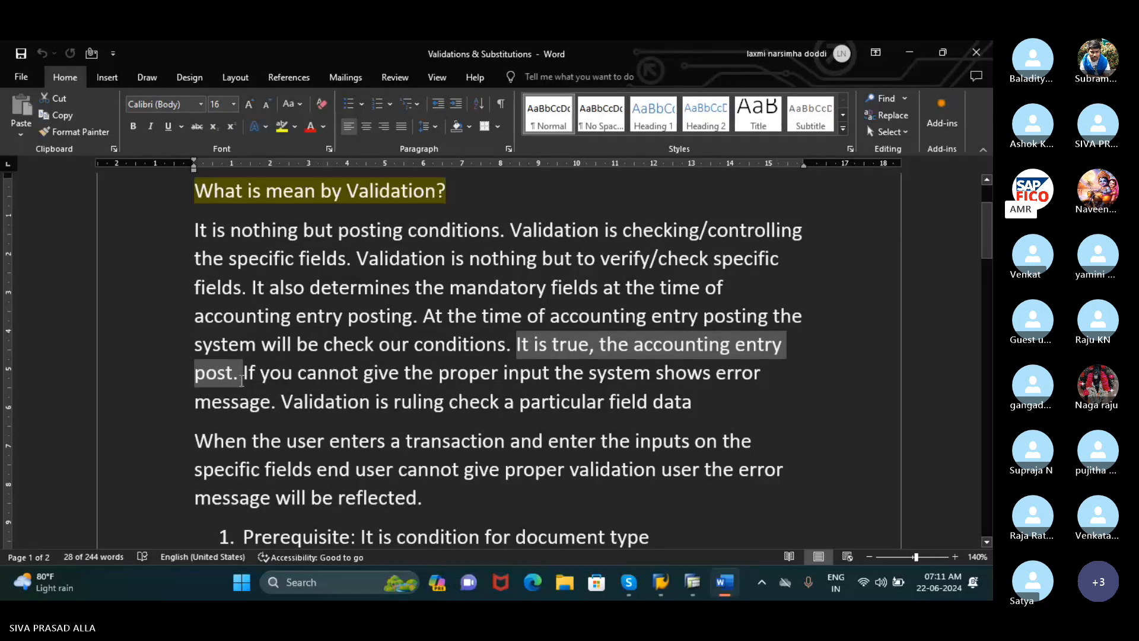
drag(241, 382, 275, 410)
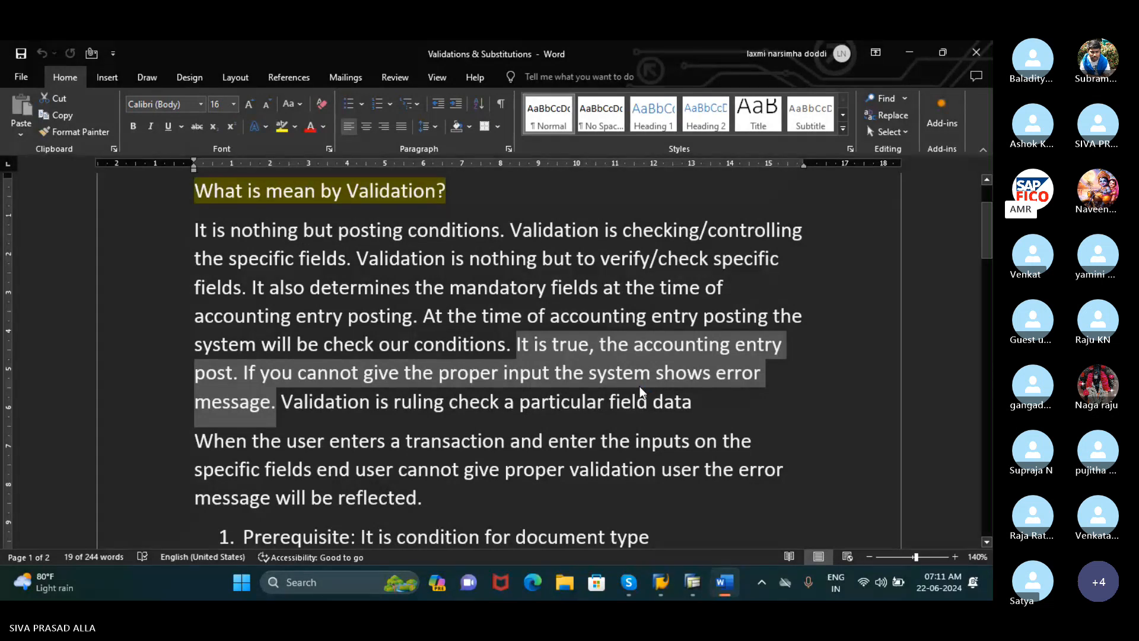
scroll(639, 386, down, 1)
scroll(641, 386, down, 1)
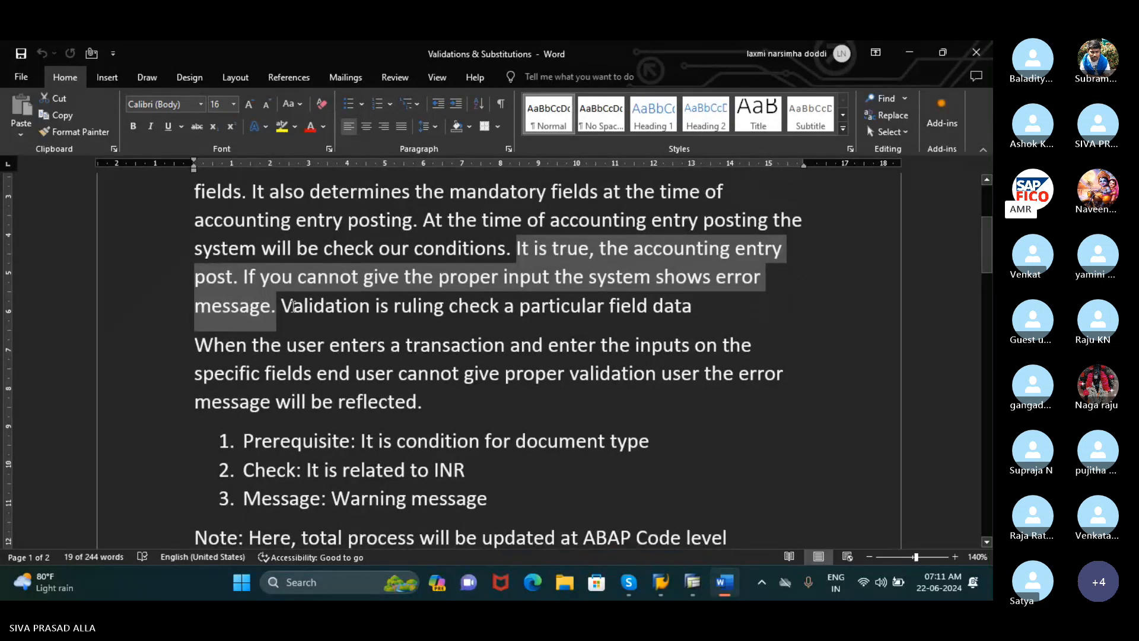
drag(291, 306, 704, 309)
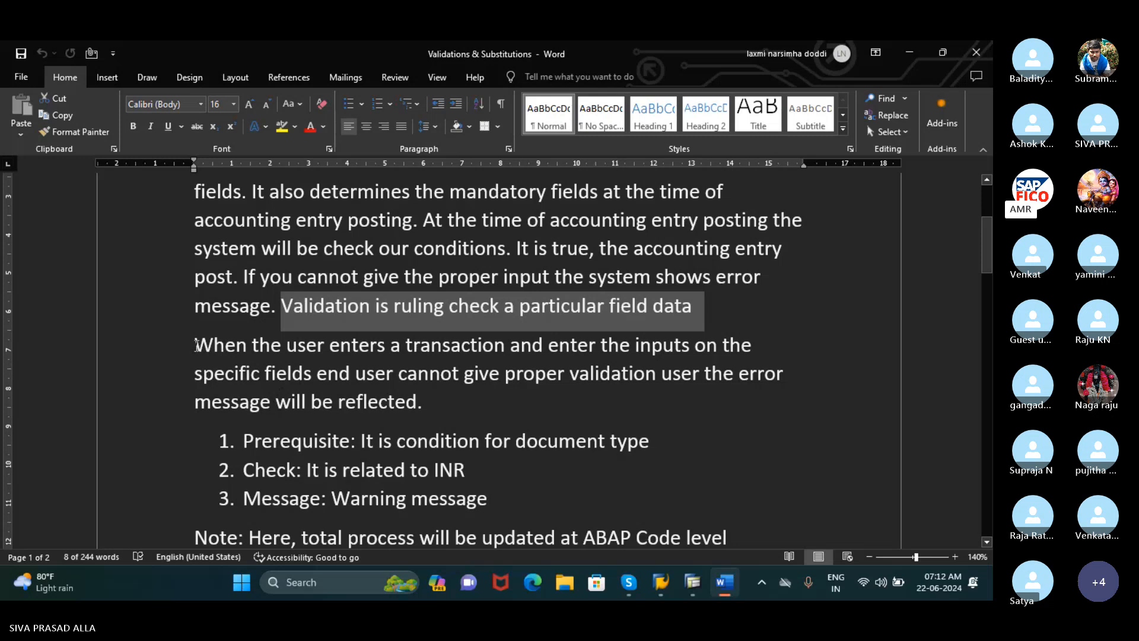
Step: Read the paragraph on user inputs and the error message, then the Prerequisite, Check and Message list, selecting the text to point it out
drag(221, 350, 619, 349)
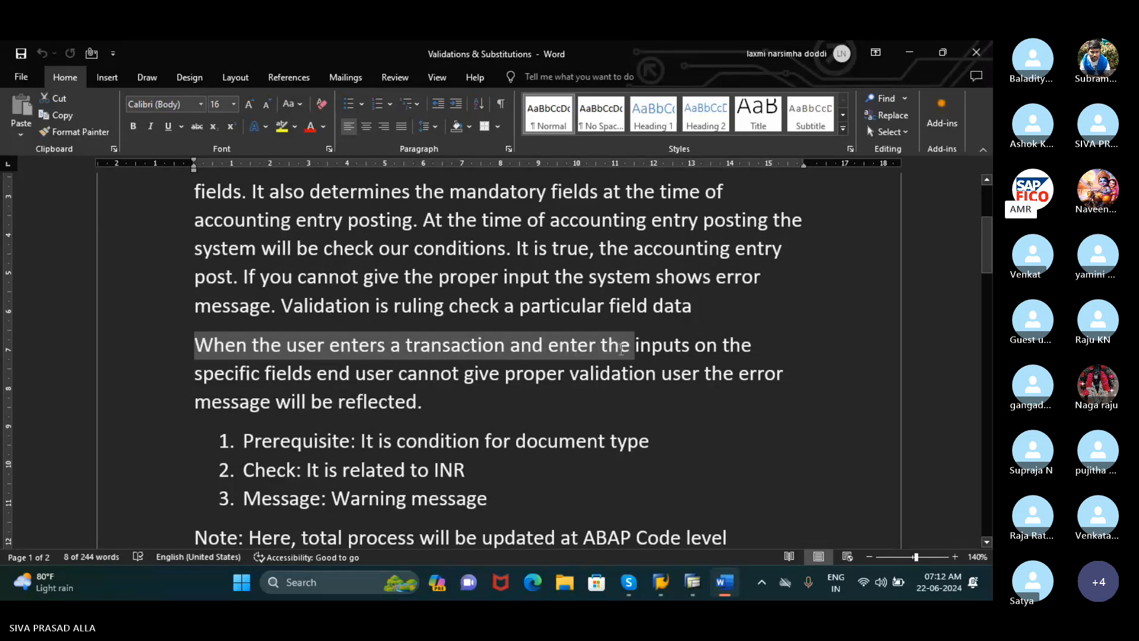
drag(621, 349, 762, 395)
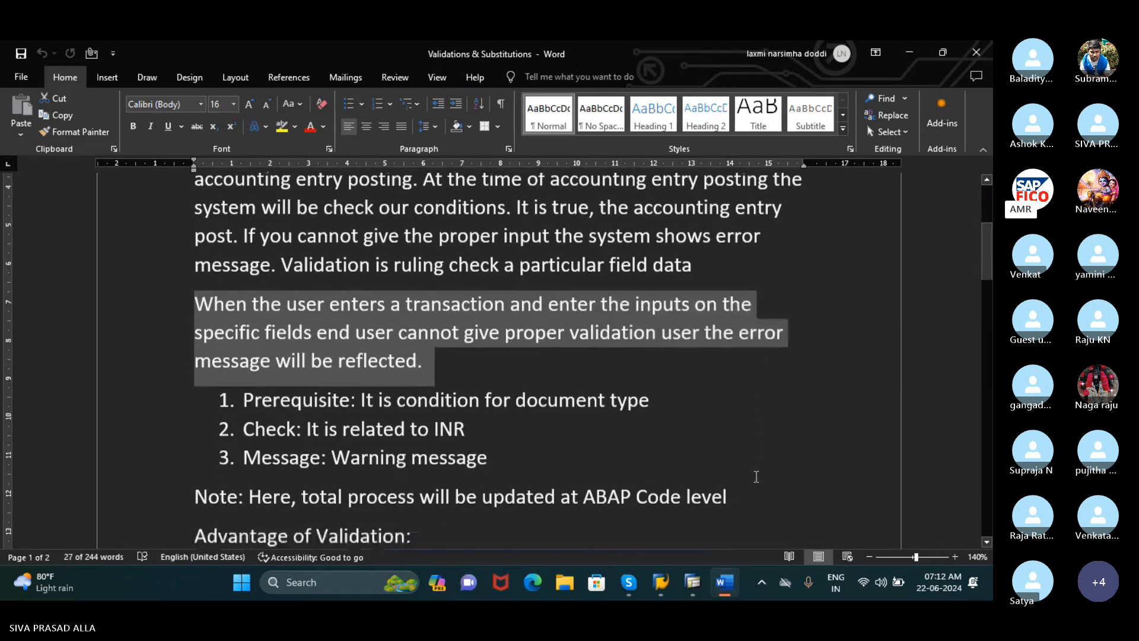
scroll(757, 472, down, 1)
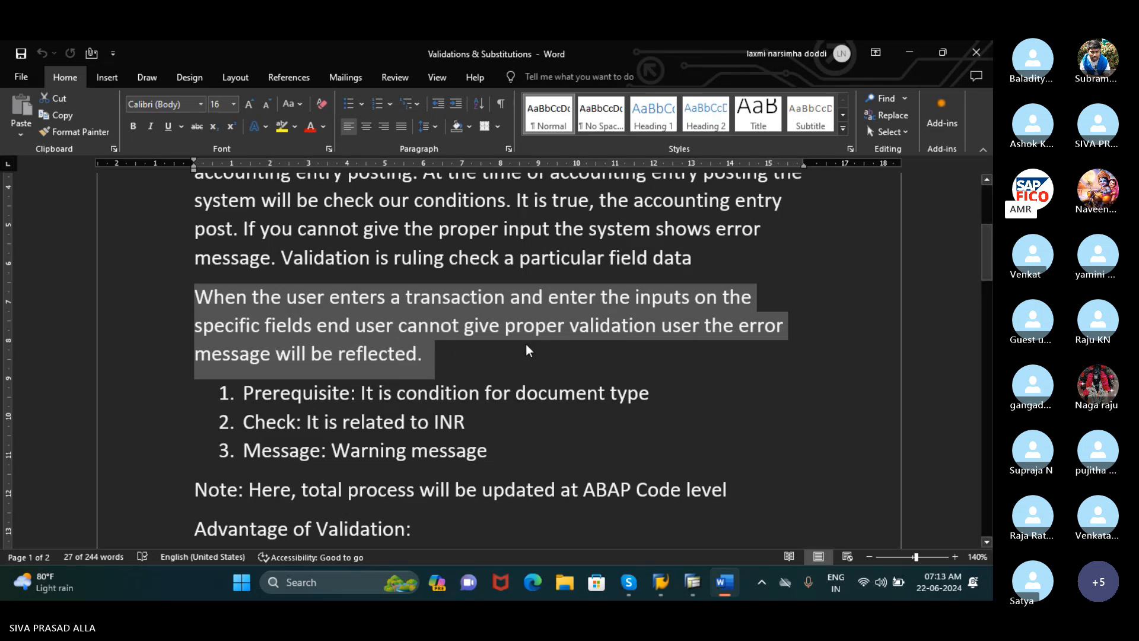
scroll(488, 335, down, 2)
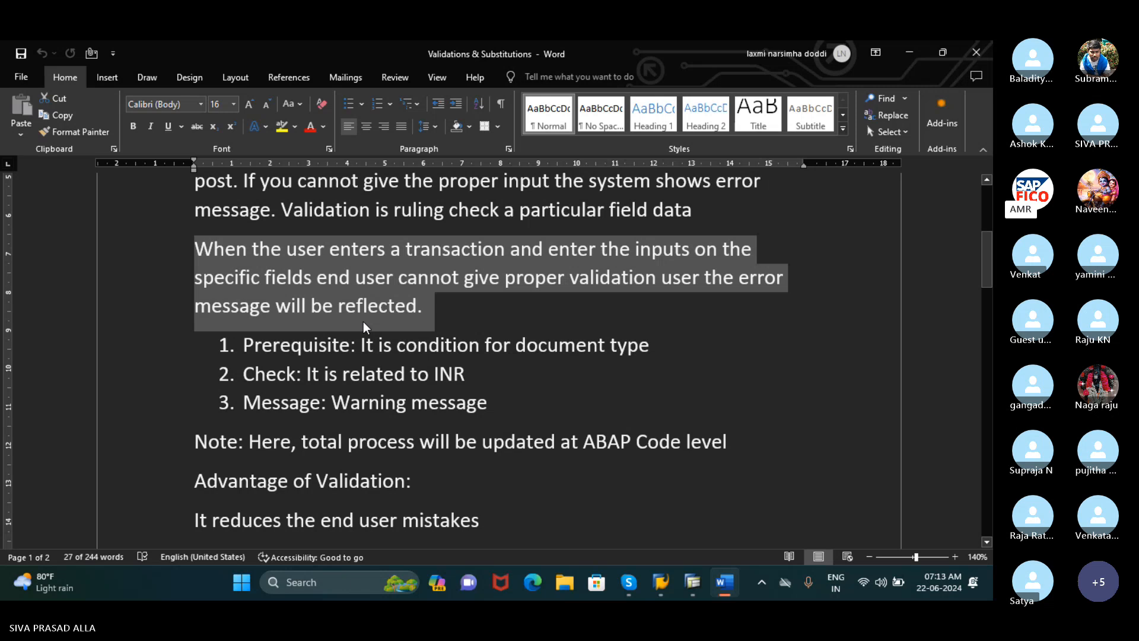
scroll(363, 326, down, 1)
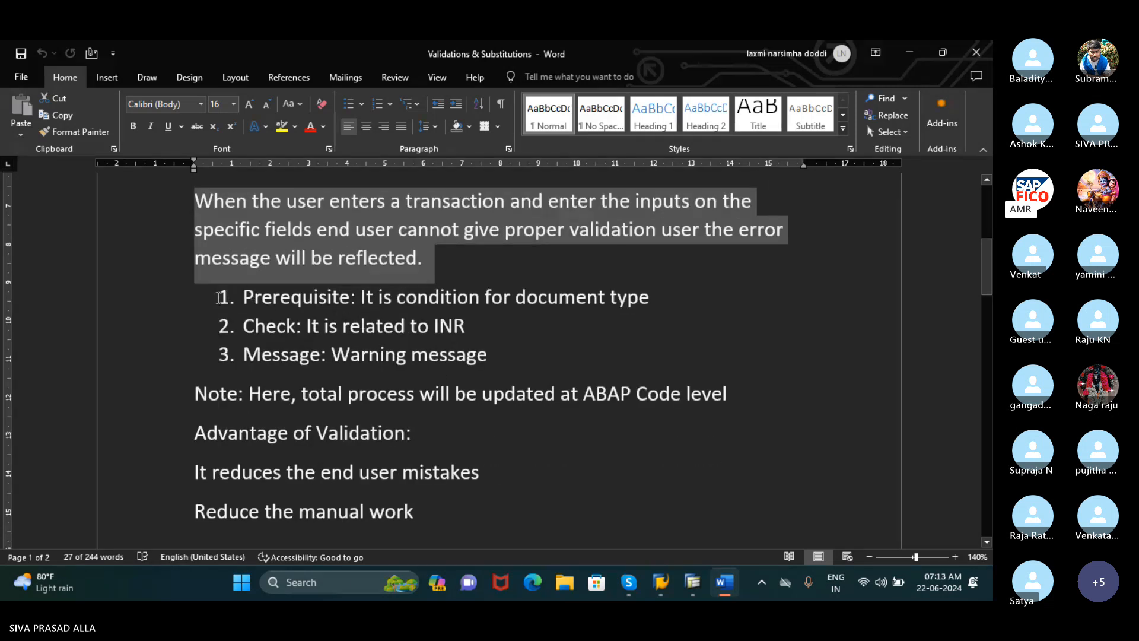
drag(242, 296, 659, 354)
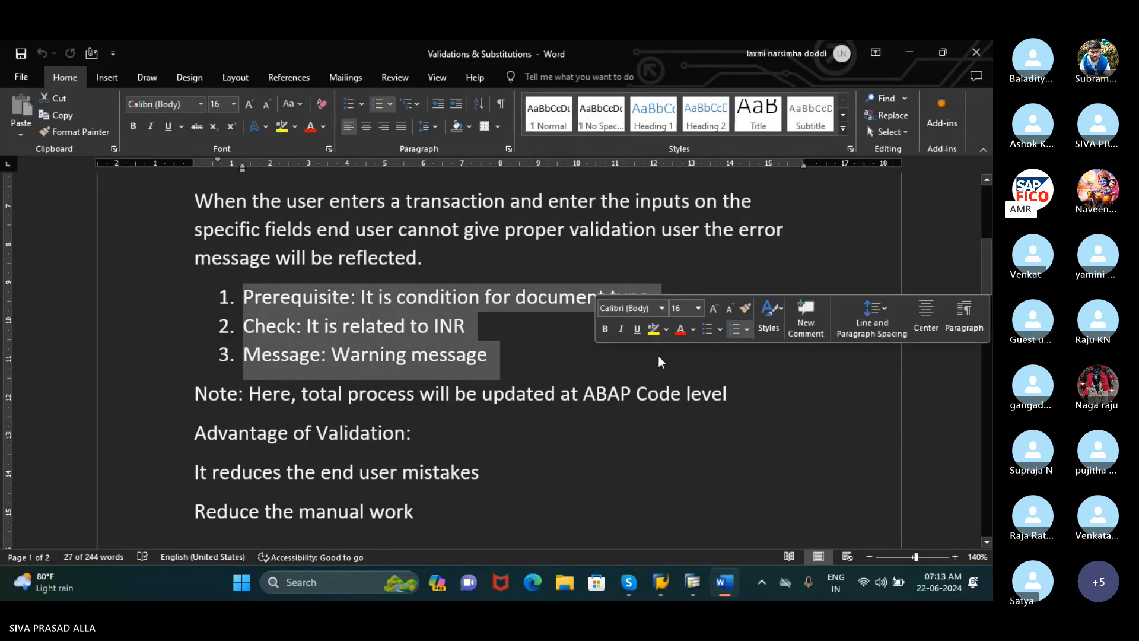
Step: Read the note about the ABAP code level and the two advantages of validation, selecting each passage in turn
scroll(643, 369, down, 2)
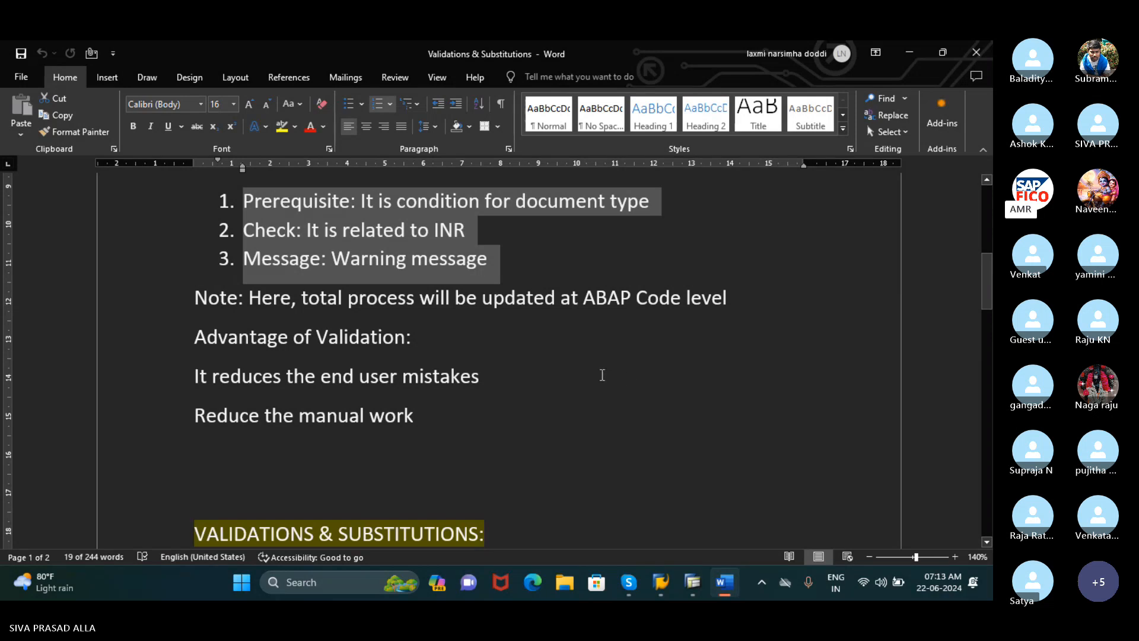
scroll(600, 375, down, 1)
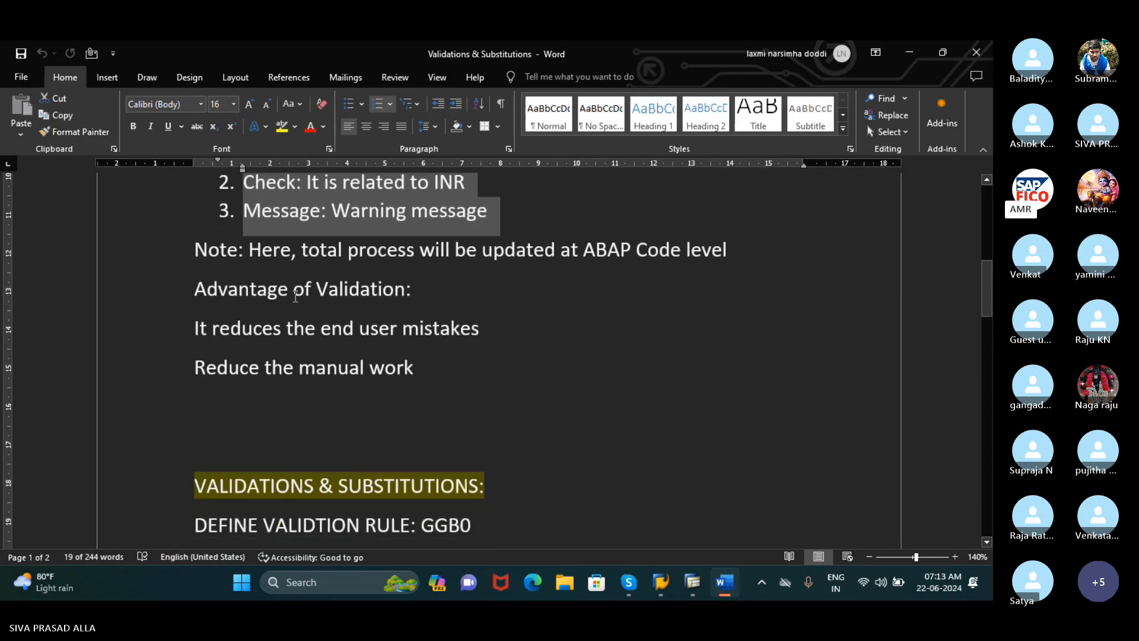
scroll(297, 299, up, 1)
scroll(299, 306, up, 1)
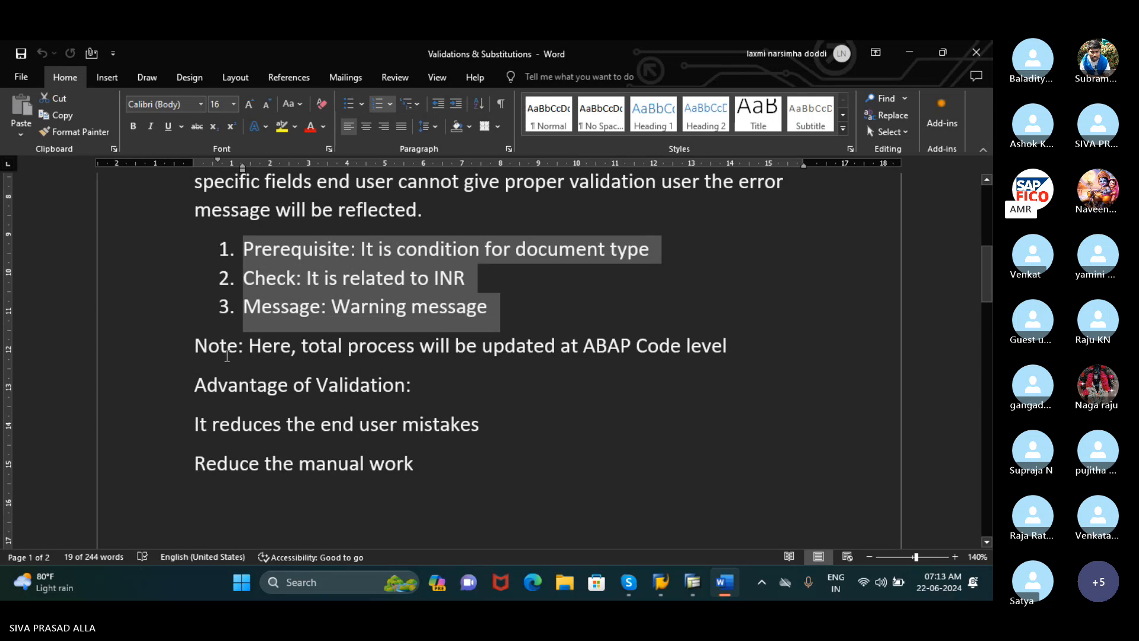
drag(196, 345, 820, 359)
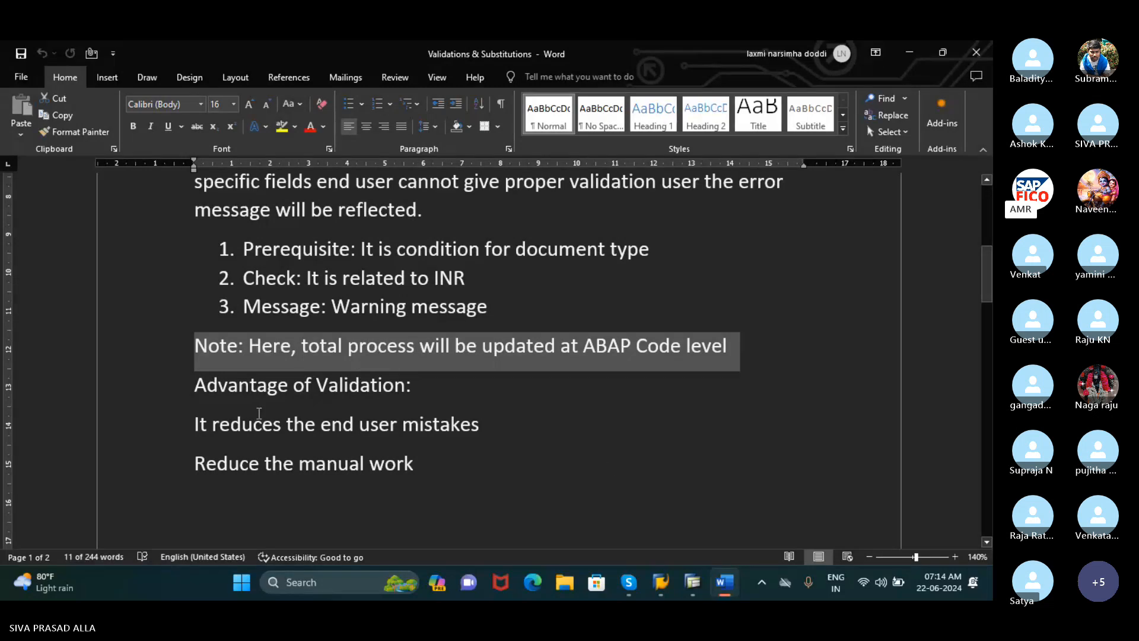
scroll(259, 413, down, 2)
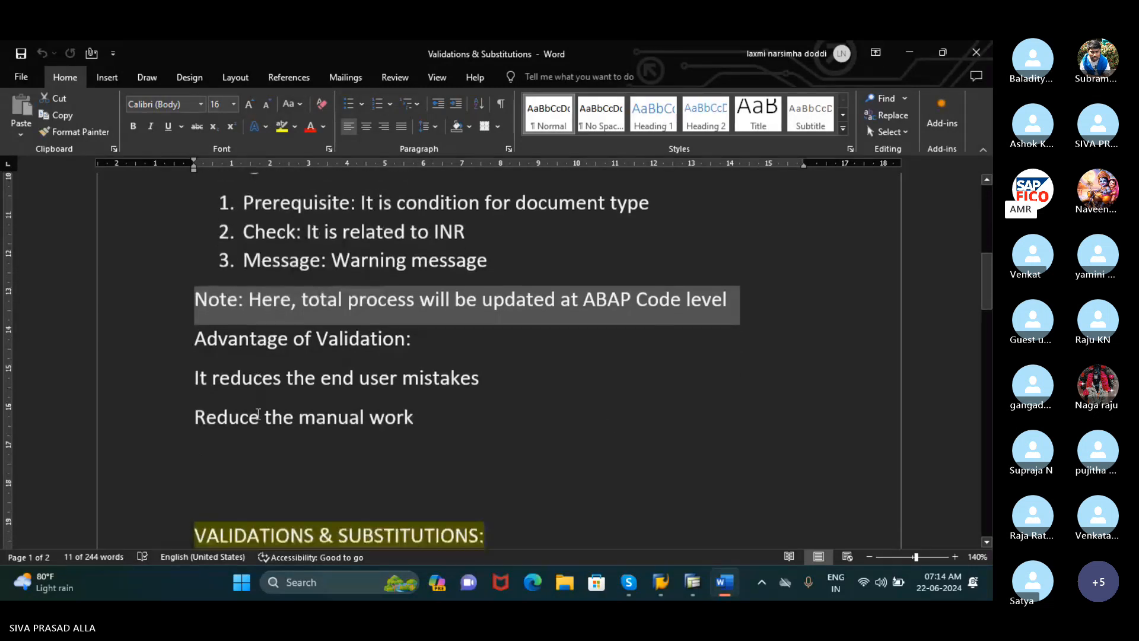
drag(199, 328, 463, 363)
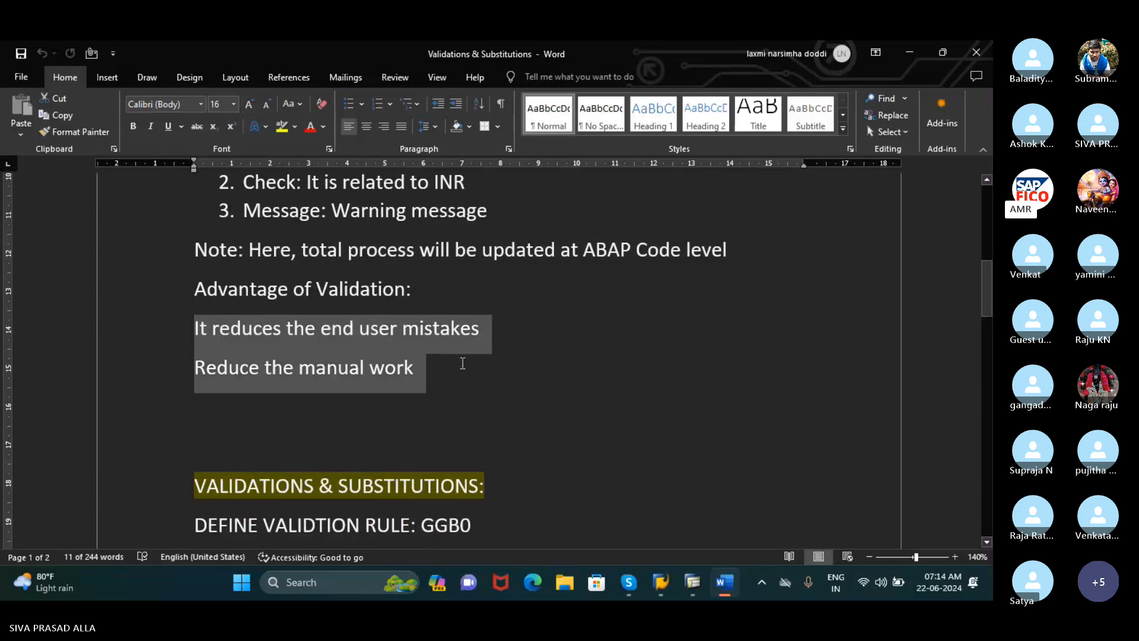
drag(462, 363, 461, 369)
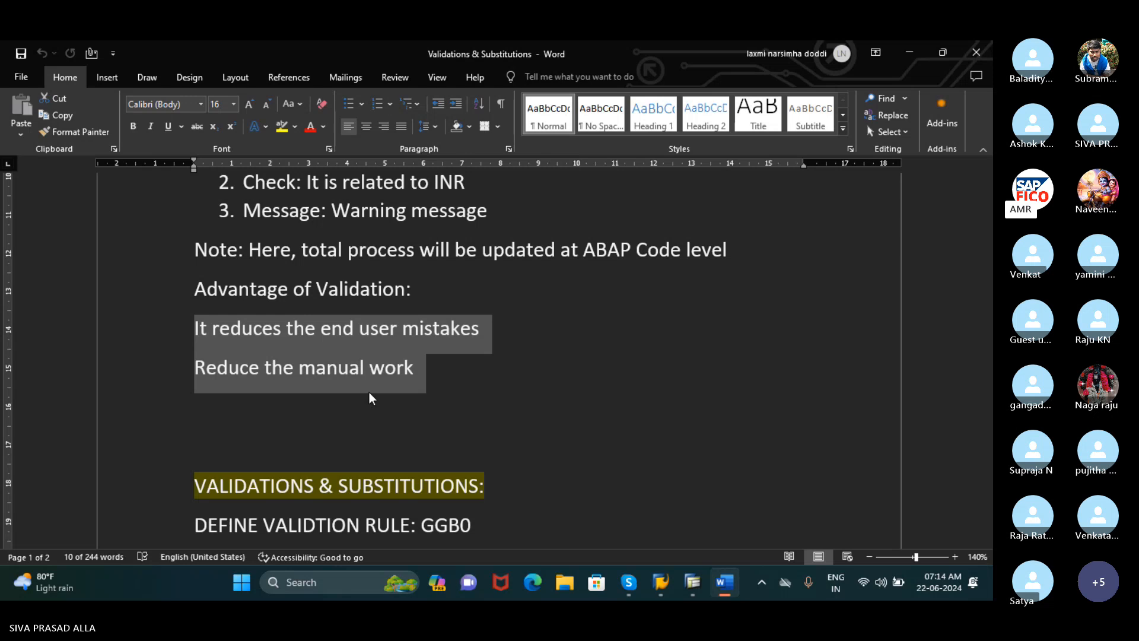
Step: Review the validation definition again from the heading, pointing out its opening sentences, and return to the advantages section
scroll(369, 398, up, 10)
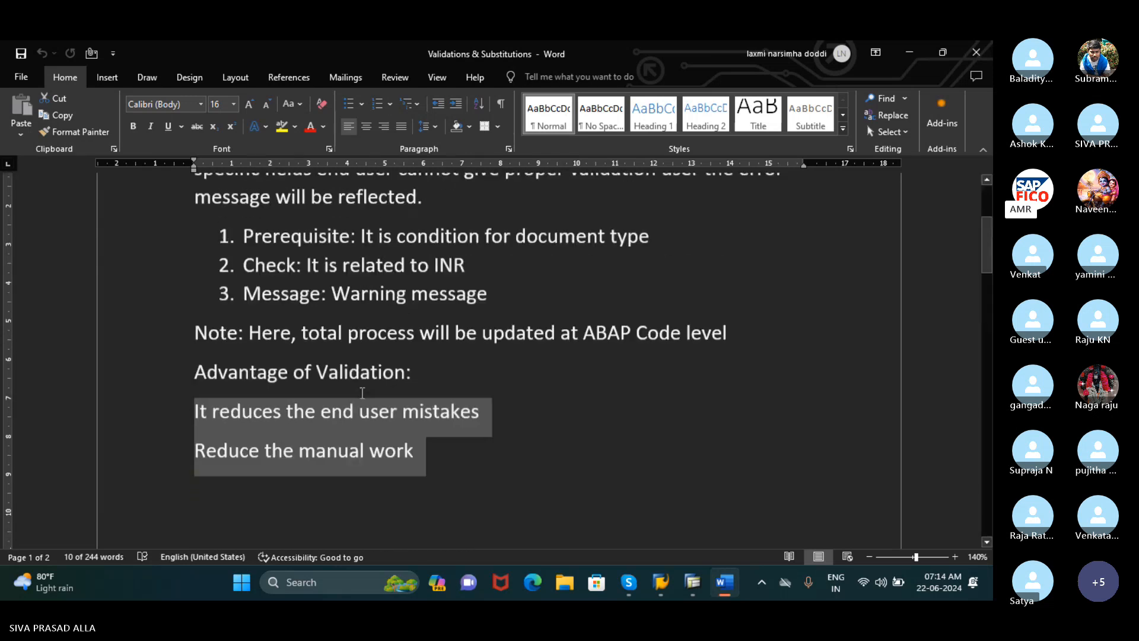
scroll(354, 393, up, 1)
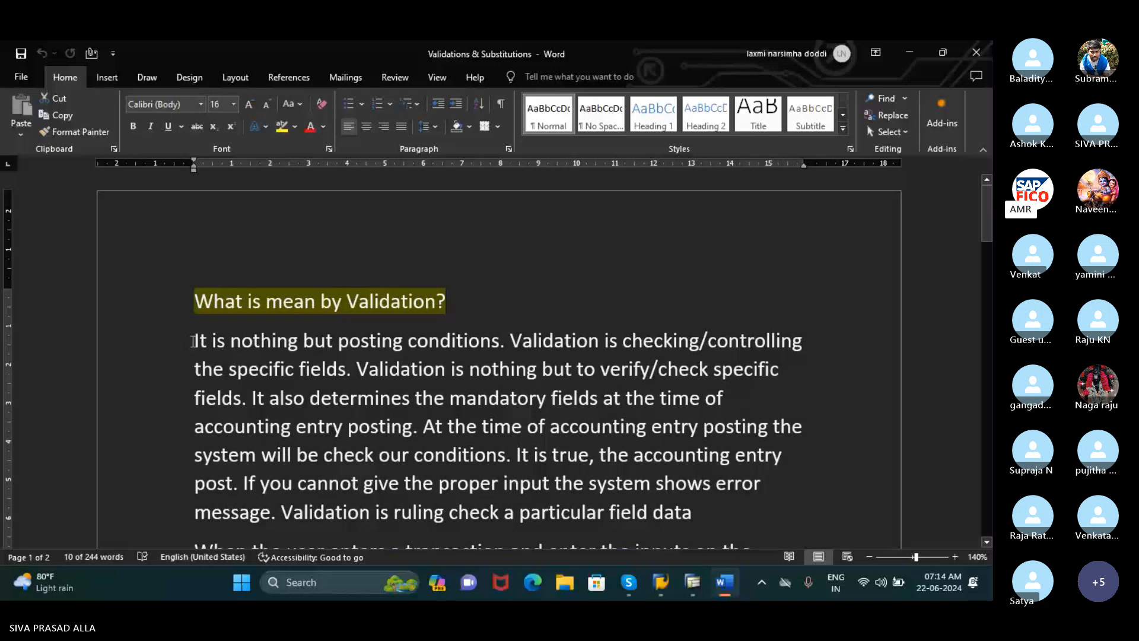
drag(193, 342, 412, 408)
click(414, 409)
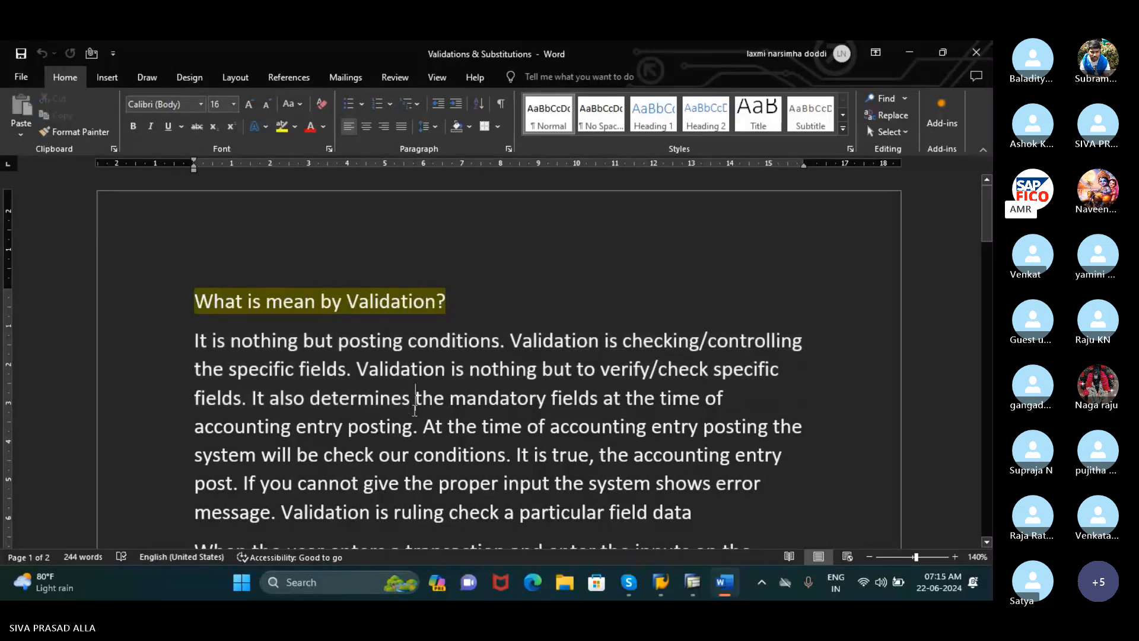
scroll(414, 409, down, 1)
drag(415, 350, 419, 393)
click(383, 419)
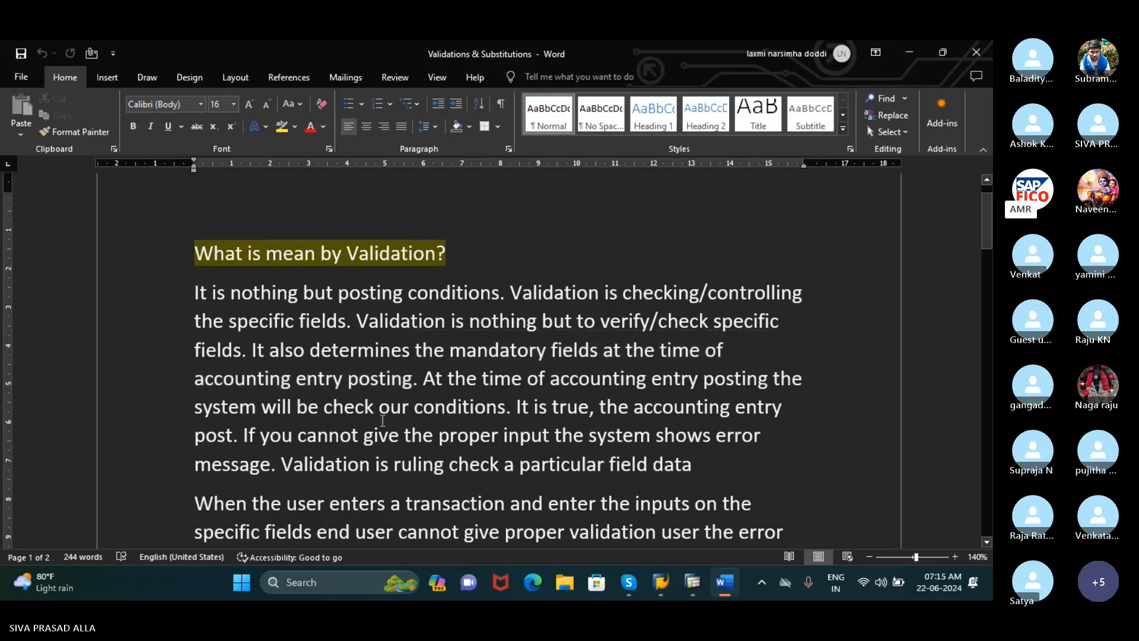
scroll(383, 420, down, 2)
scroll(383, 420, down, 9)
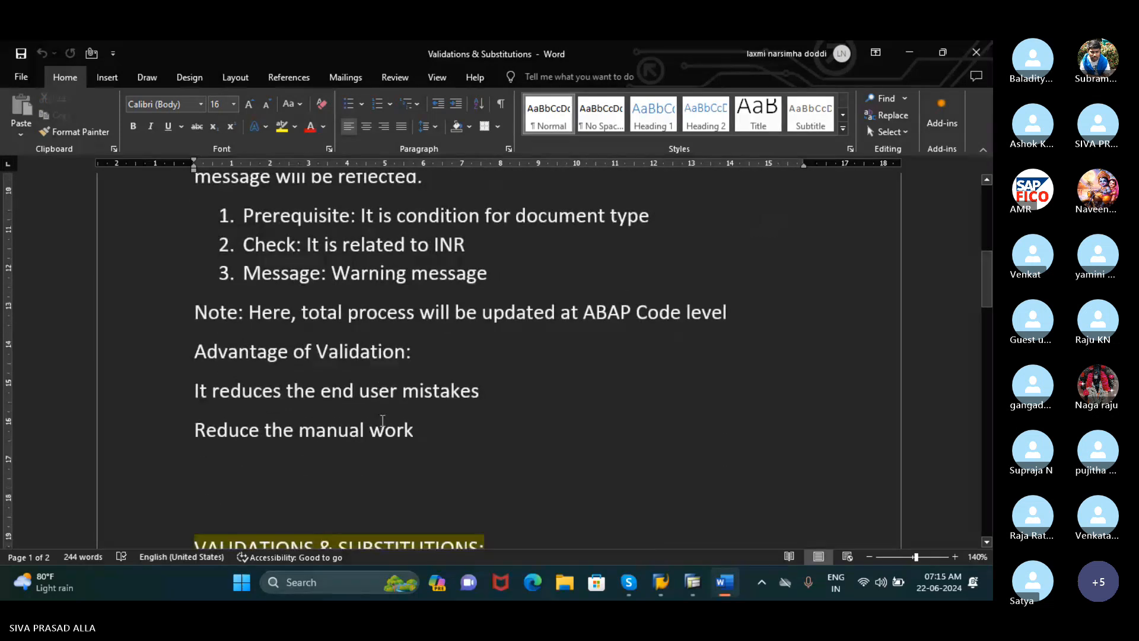
Step: Switch to the SAP logon screen and log on to client 800 with the user ID and account password
click(692, 584)
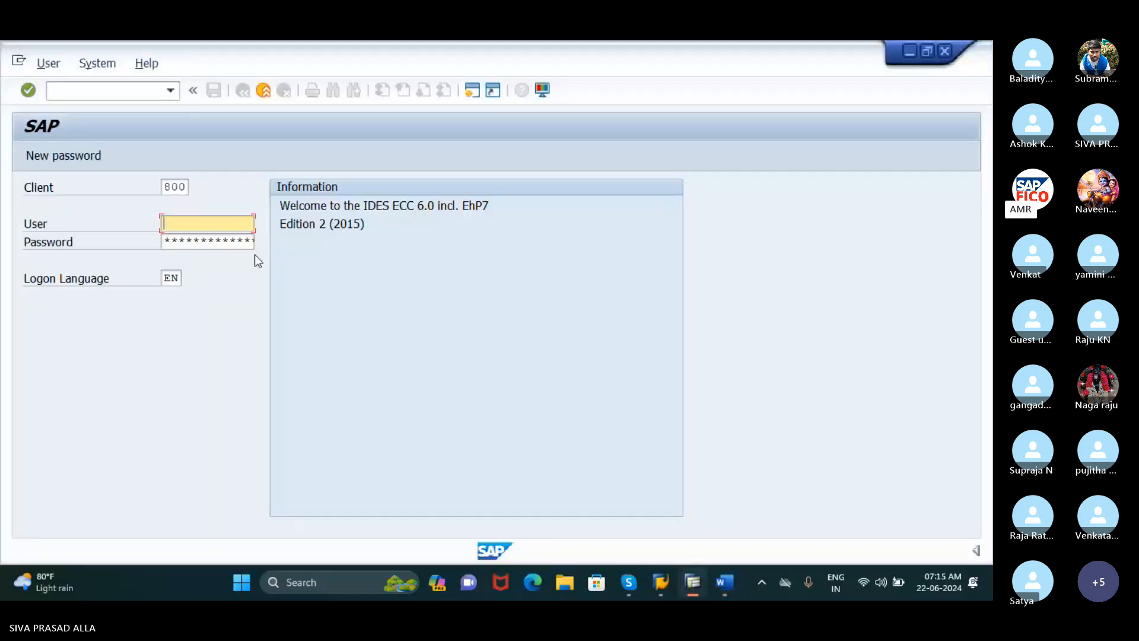
text(62)
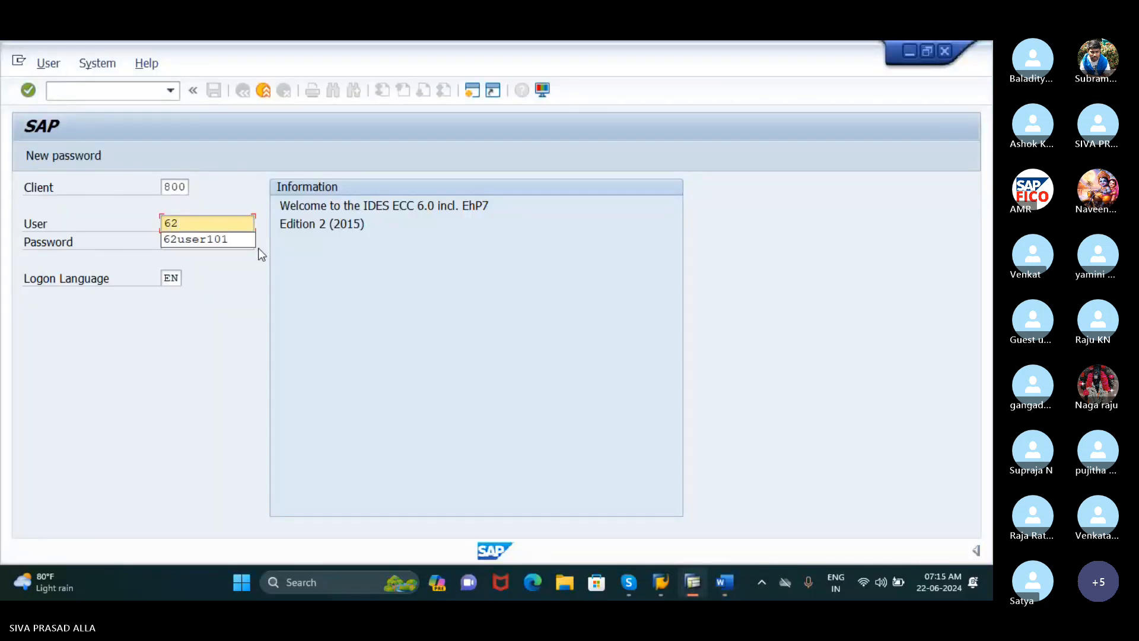
key(Down)
key(Tab)
text(**)
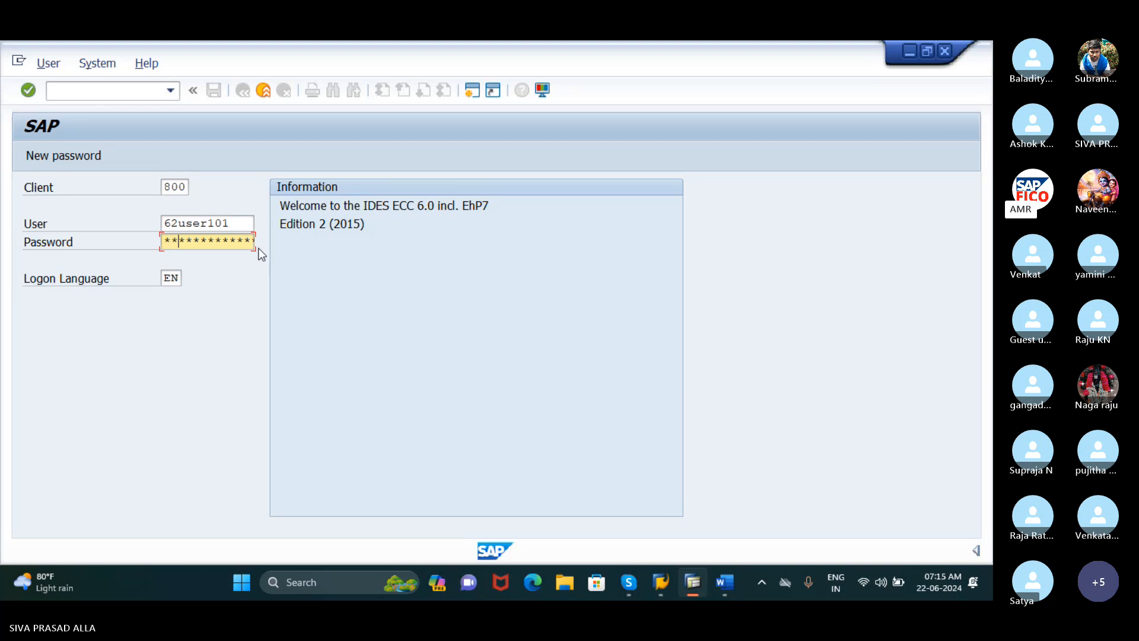
text(**)
key(Return)
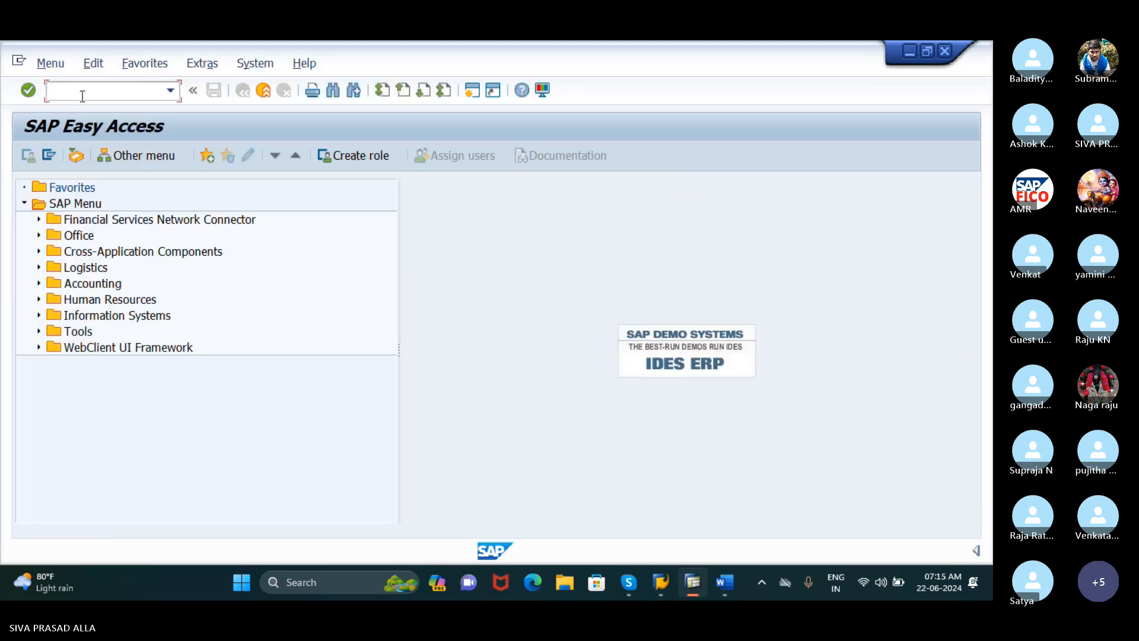
Step: Open transaction FB50 and point out the Reference and Currency fields in the G/L account document header
text(fb50)
key(Return)
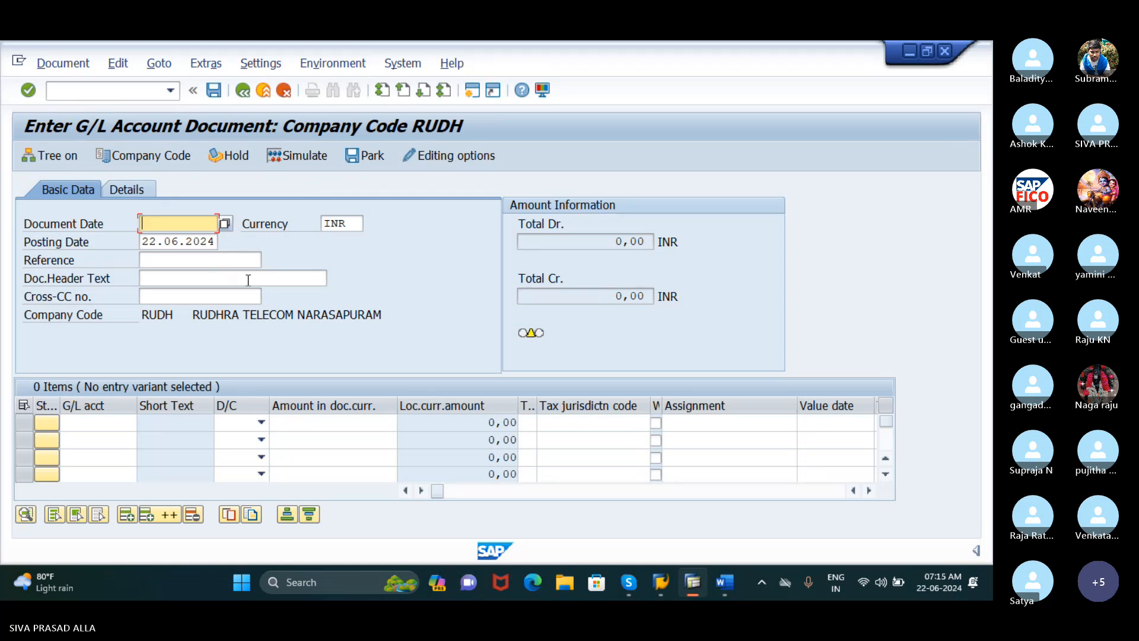
key(XF86MonBrightnessUp)
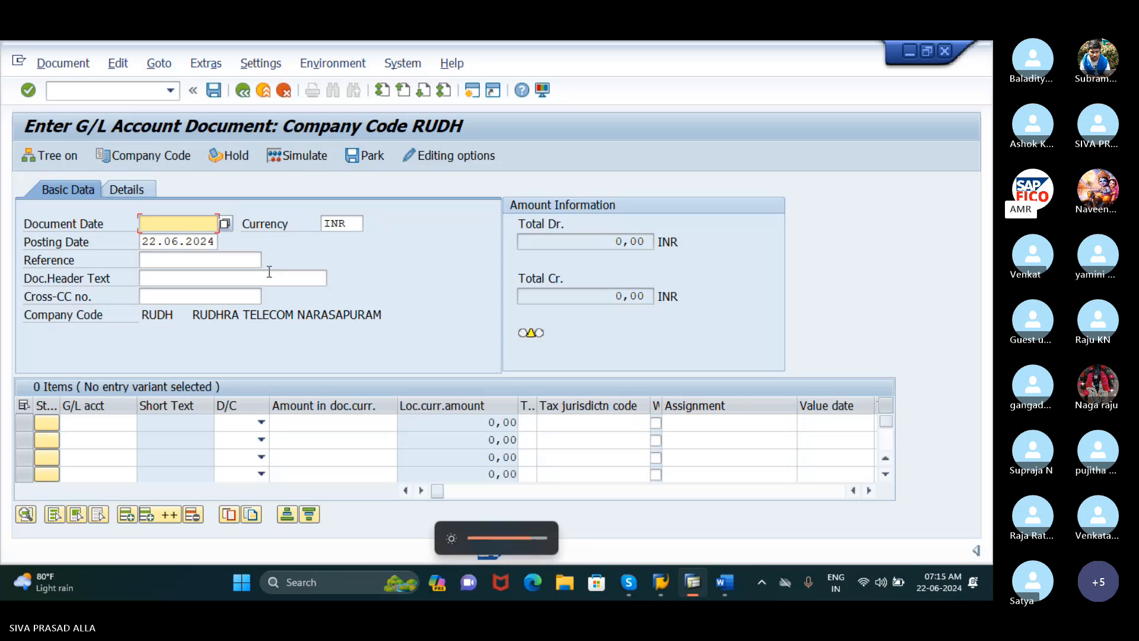
click(172, 263)
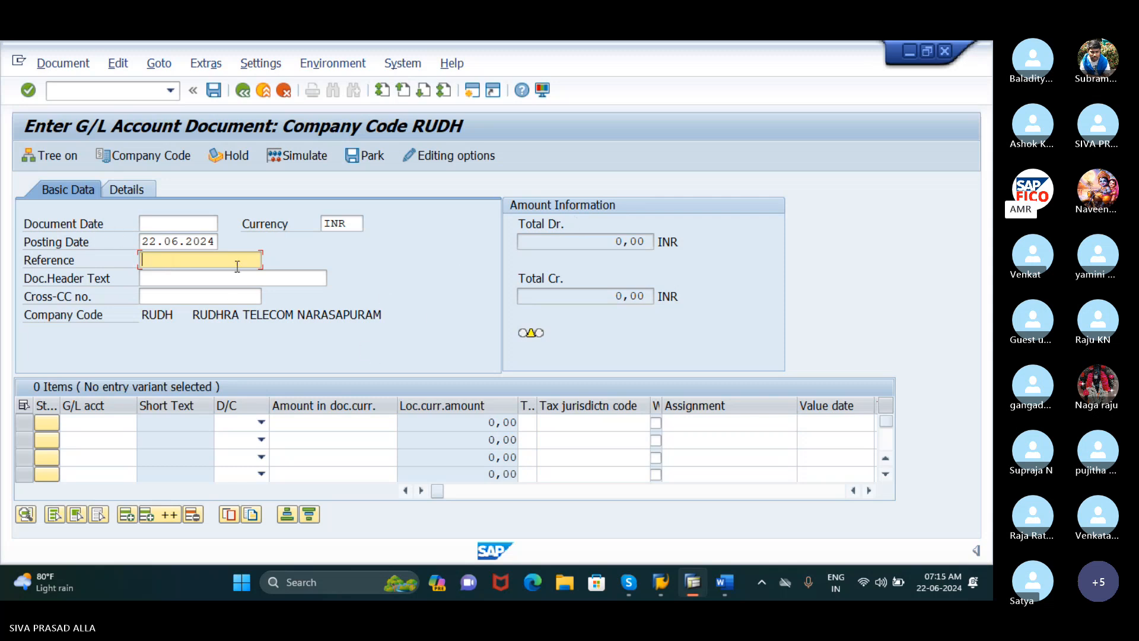
click(356, 224)
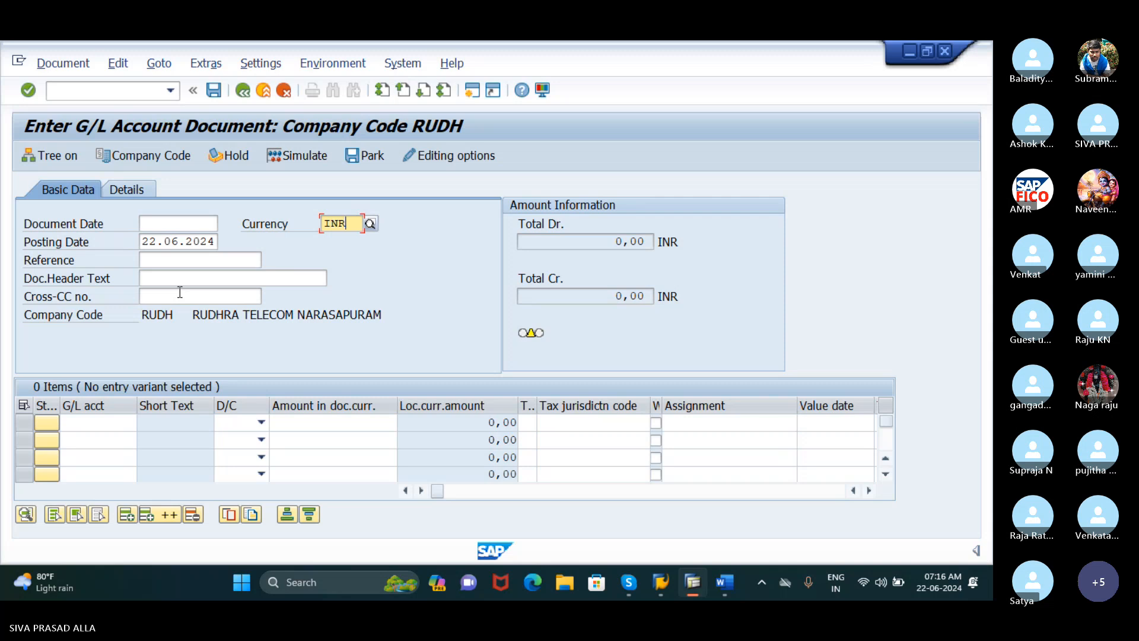
click(206, 262)
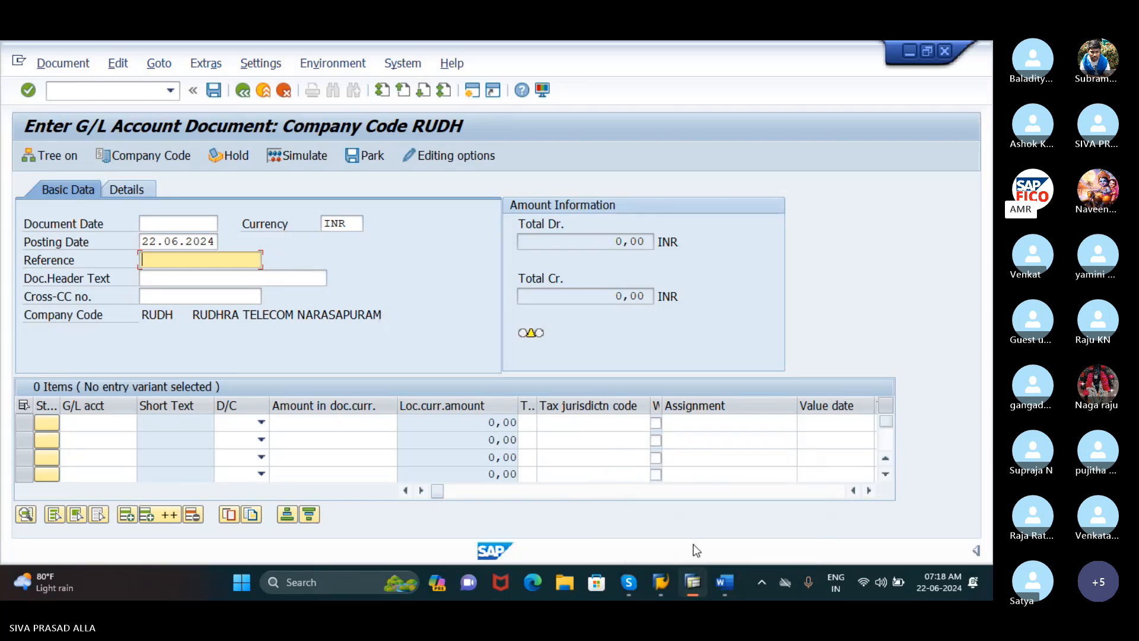
Step: Switch to the Validations & Substitutions notes in Word and reread the passage on entry posting and the error message, selecting it
click(725, 586)
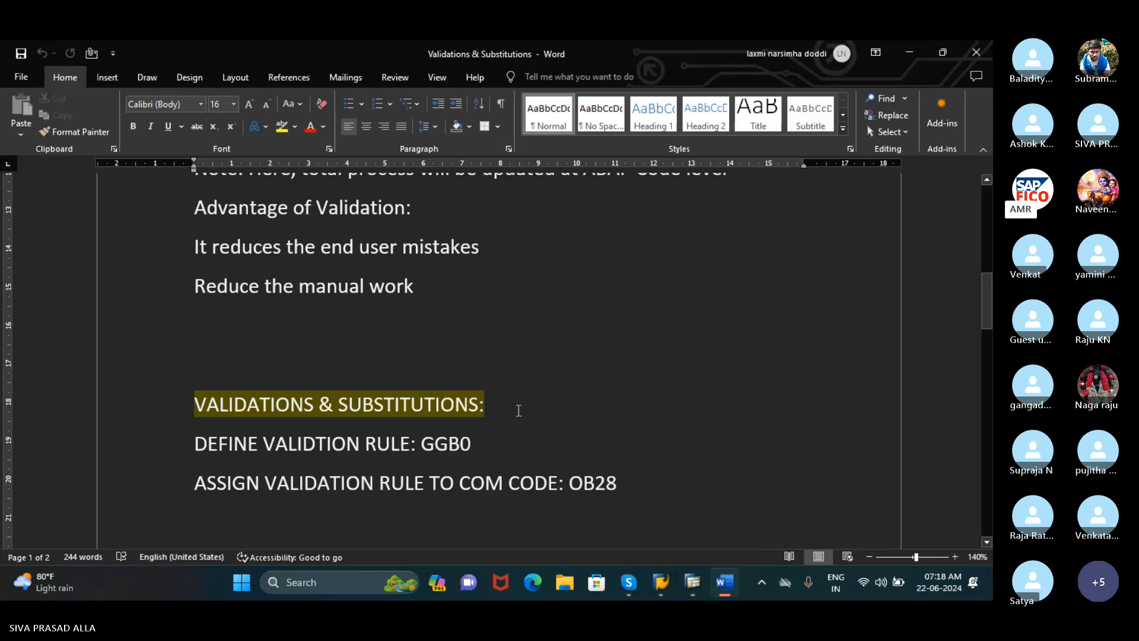
scroll(515, 408, up, 3)
scroll(516, 409, up, 3)
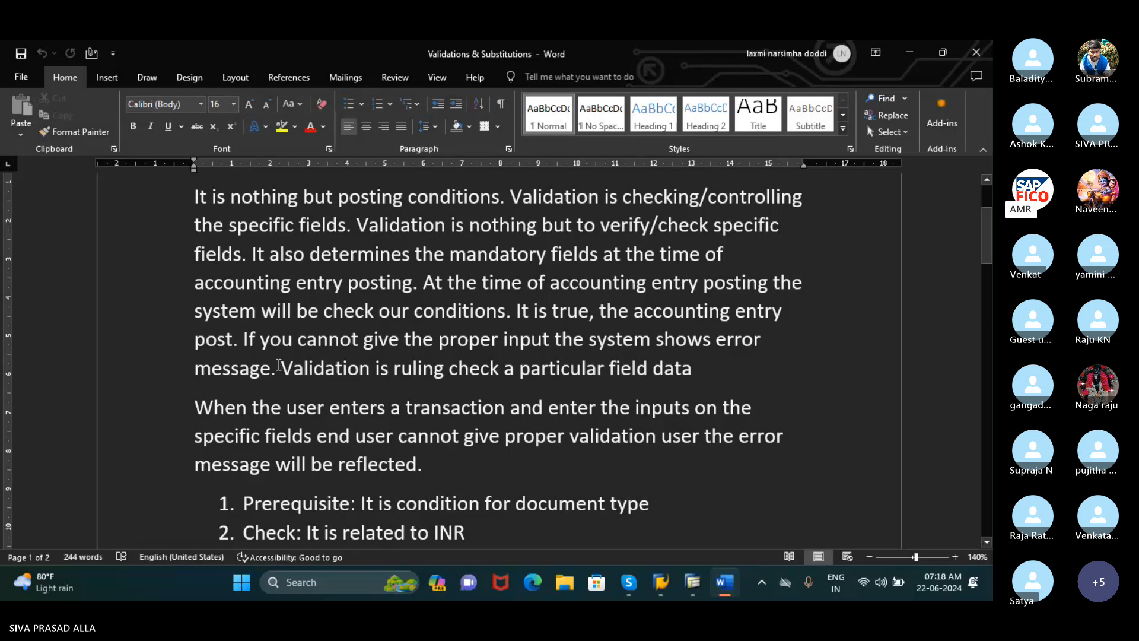
drag(277, 374, 591, 314)
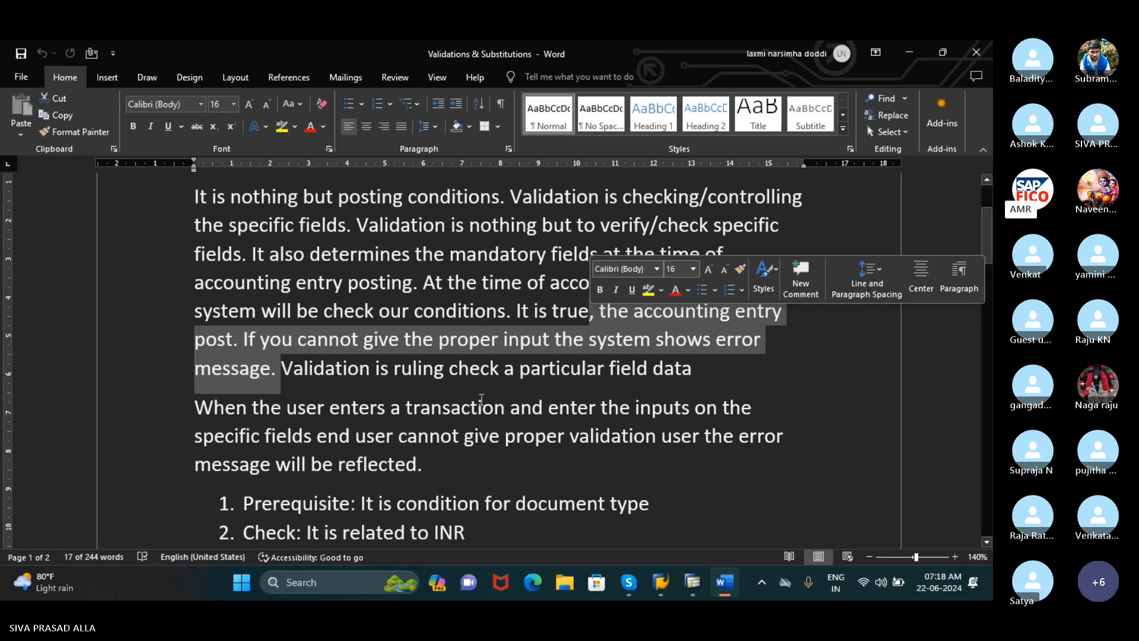
scroll(482, 399, down, 1)
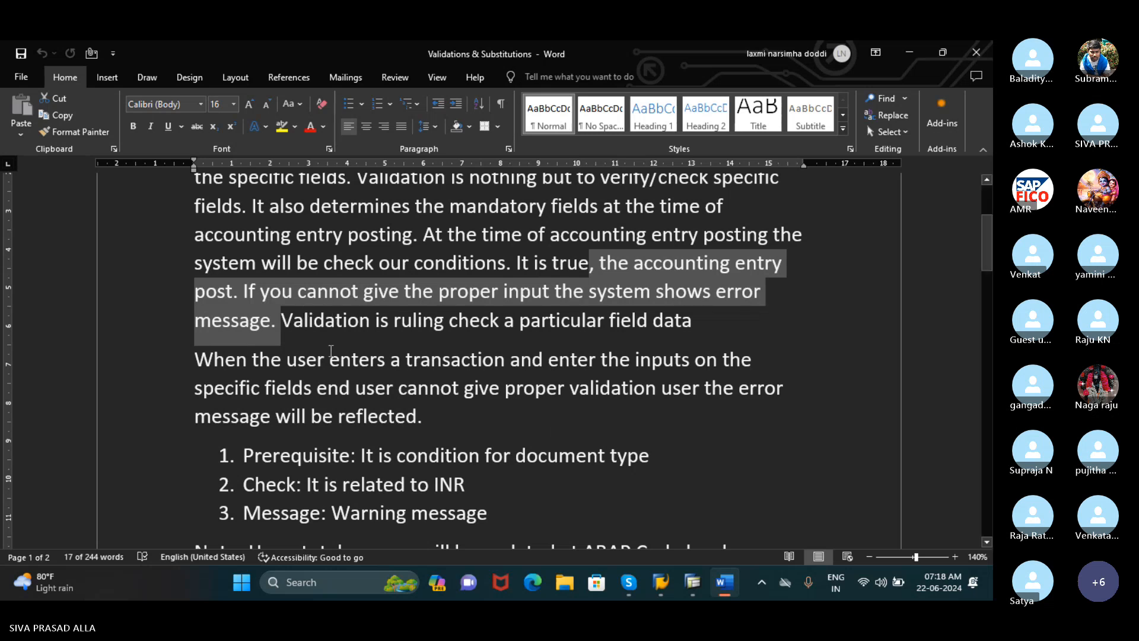
Step: Point out the line giving transaction GGB0 for defining the validation rule by selecting it in the notes
scroll(542, 425, down, 5)
scroll(496, 453, down, 2)
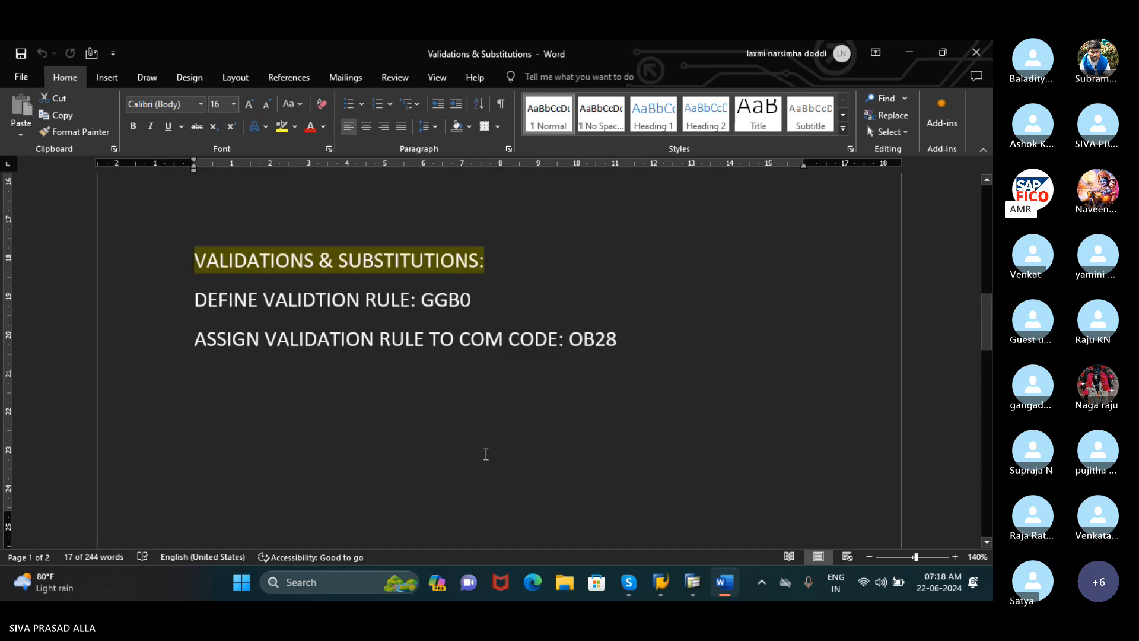
click(514, 303)
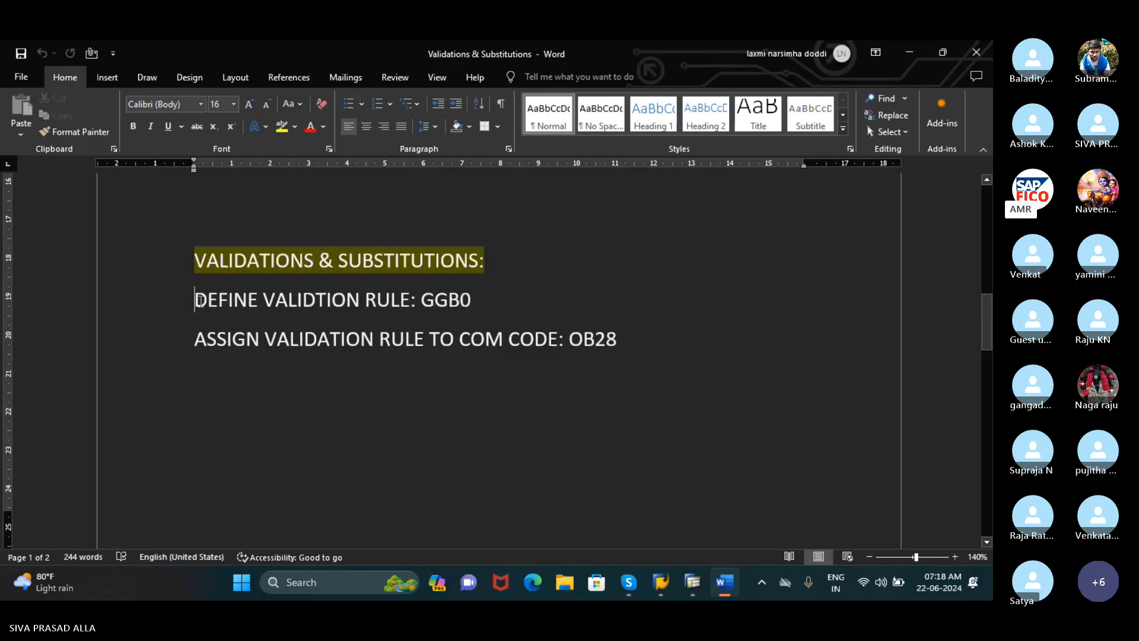
drag(193, 299, 458, 314)
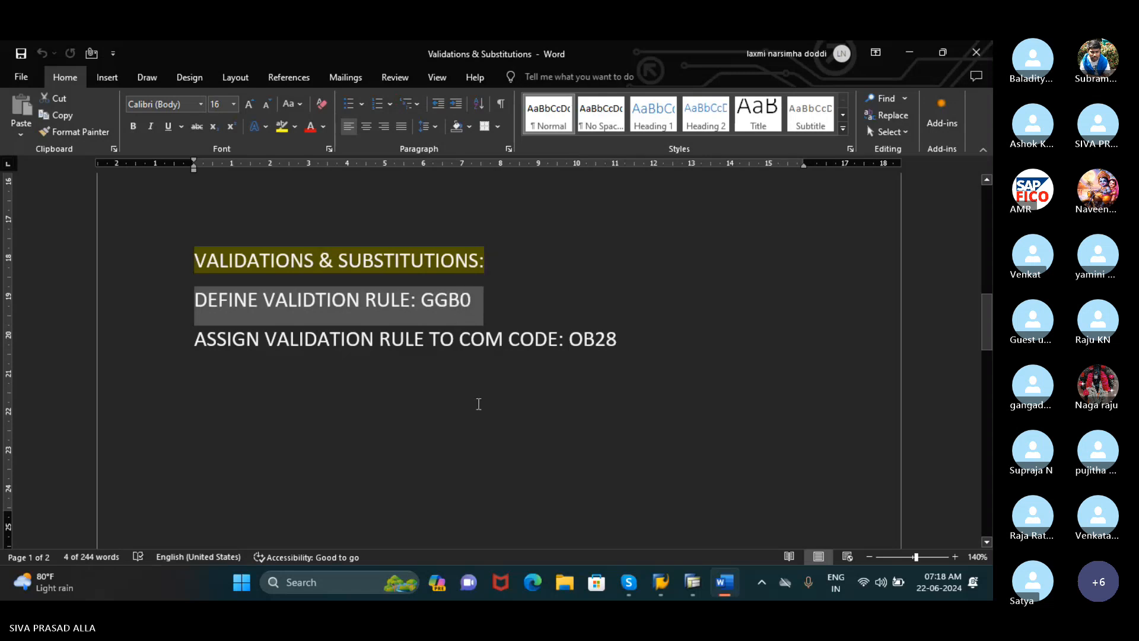
Step: Switch back to SAP and open transaction GGB0 from the G/L account document screen
click(696, 588)
click(81, 93)
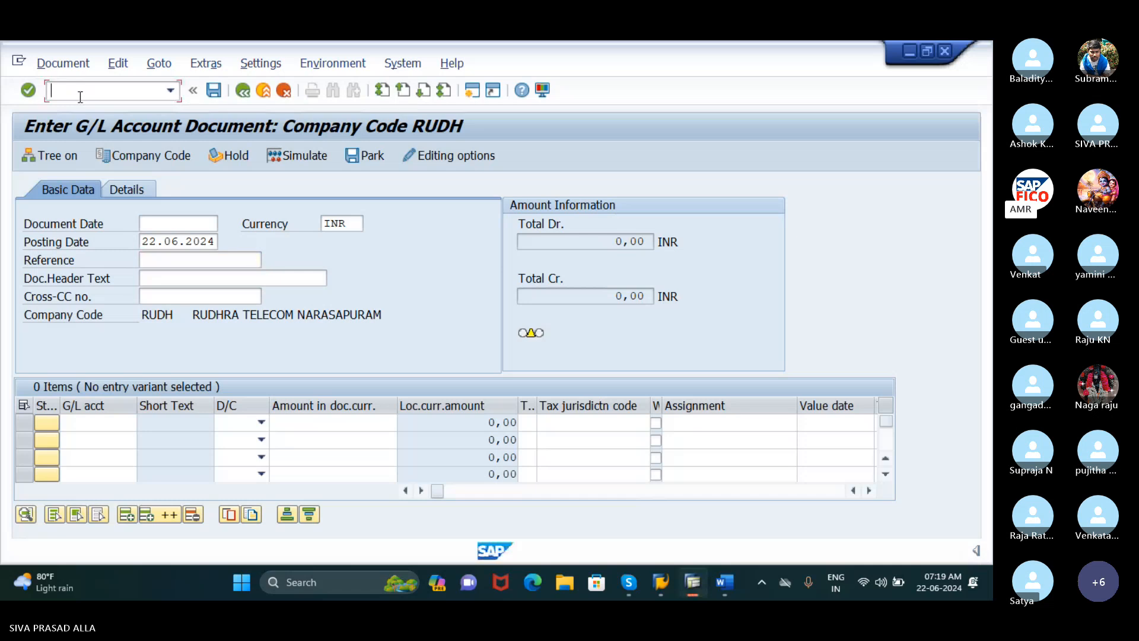
text(/NGGB0)
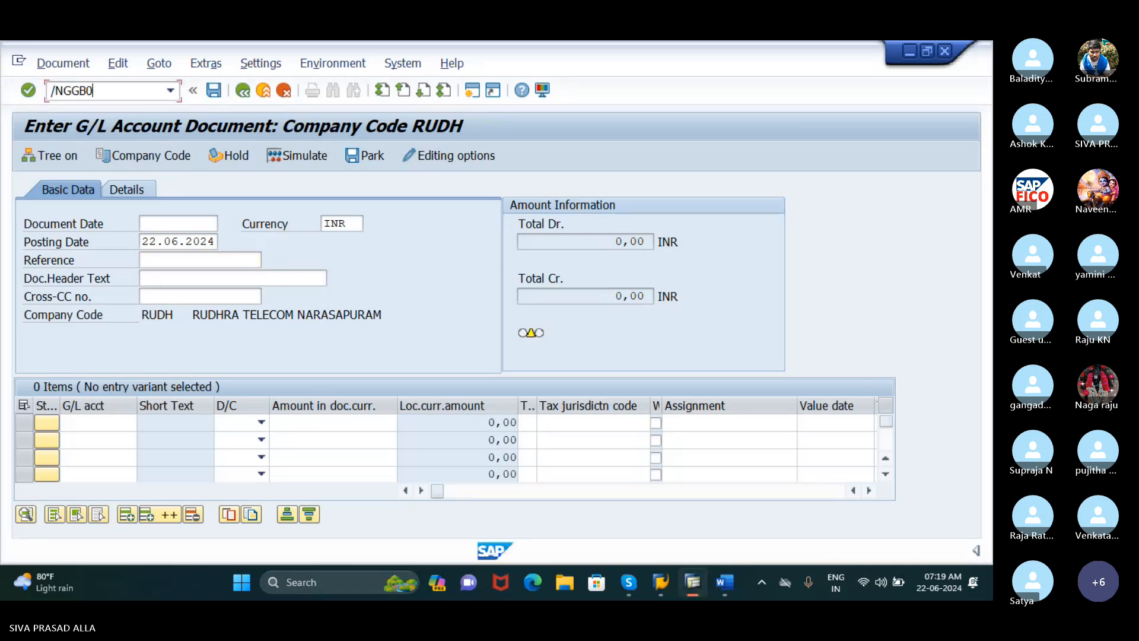
key(Return)
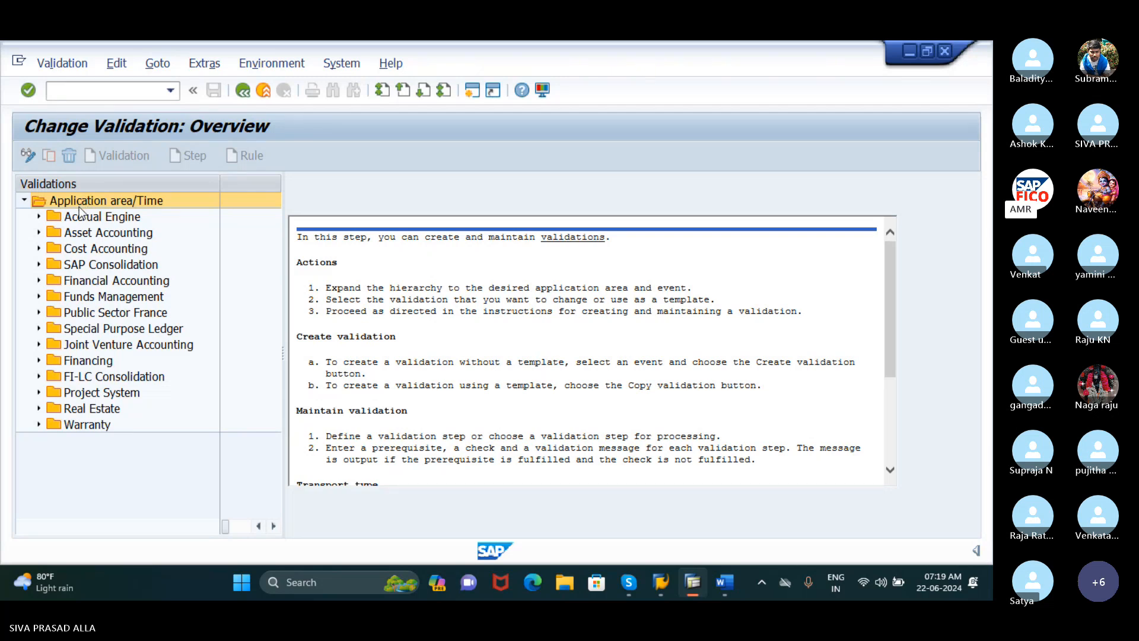
Step: Create a new validation for the Financial Accounting document header and name it RUDH
click(39, 281)
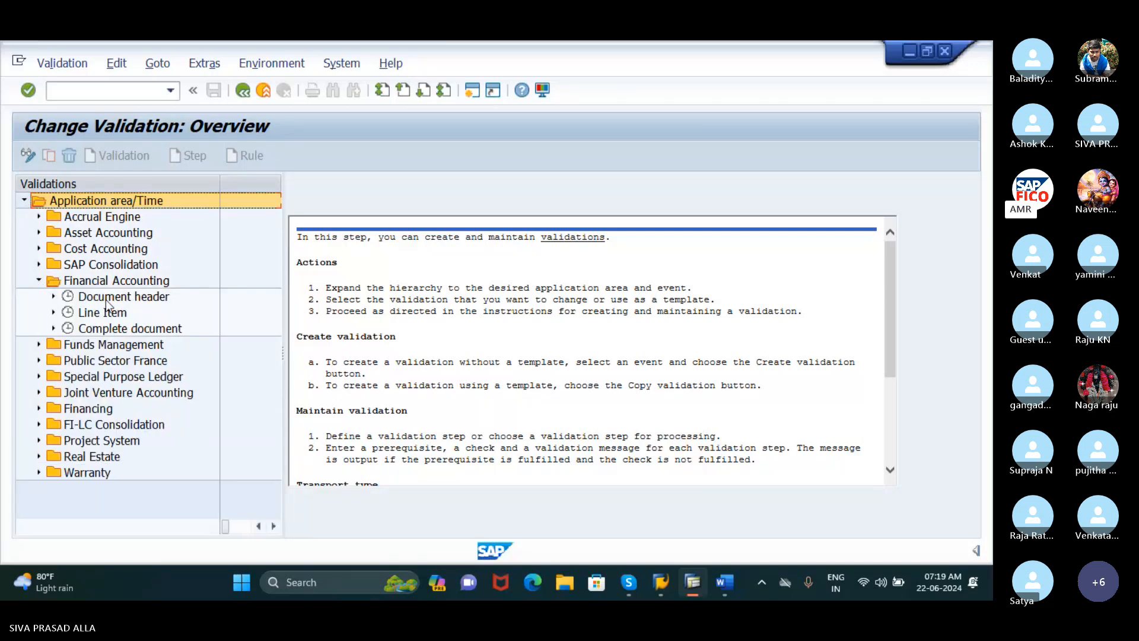
click(73, 296)
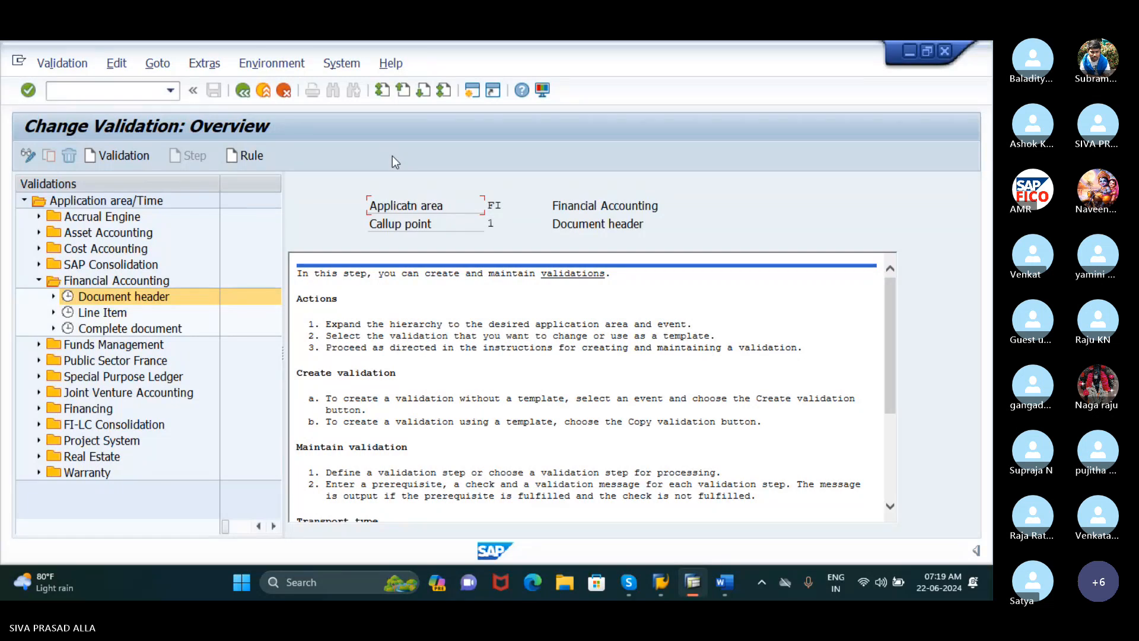
click(123, 155)
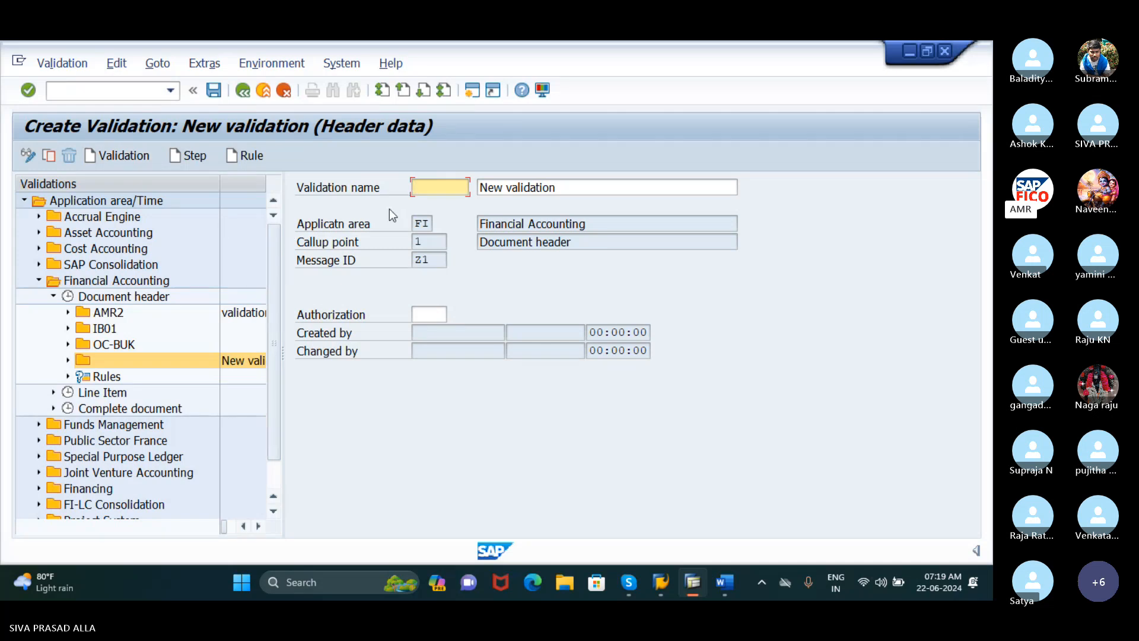
text(RUDH)
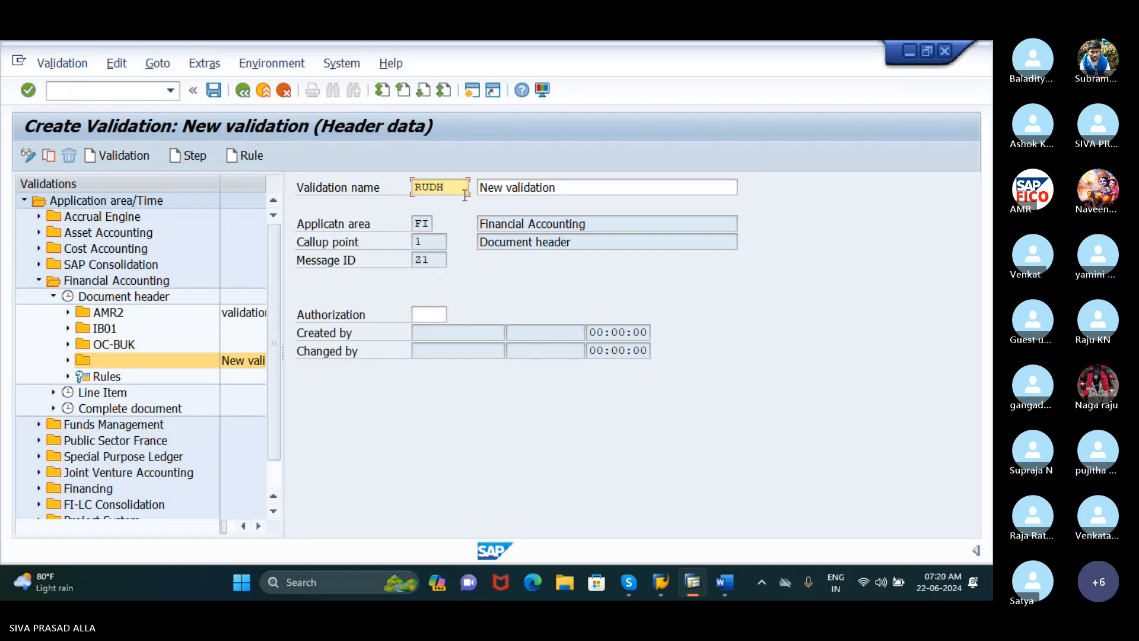
Step: Replace the default description of the new validation with RUDH
click(590, 188)
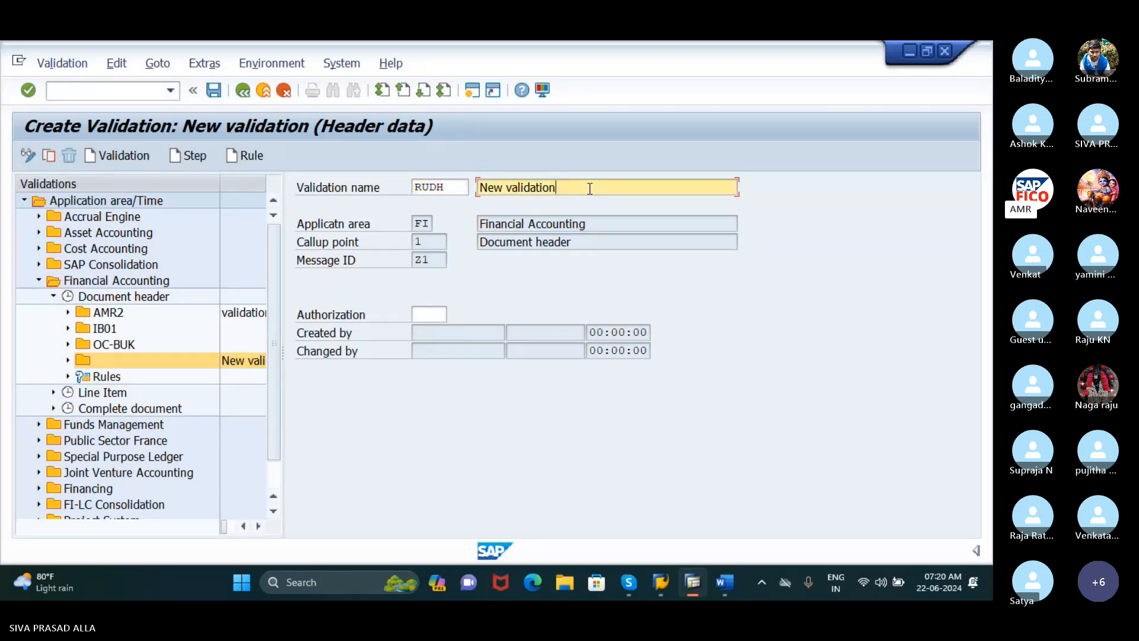
key(BackSpace)
key(BackSpace)
key(BackSpace)
key(BackSpace)
key(BackSpace)
key(BackSpace)
key(BackSpace)
key(BackSpace)
key(BackSpace)
key(BackSpace)
key(BackSpace)
key(BackSpace)
key(BackSpace)
text(RUDH)
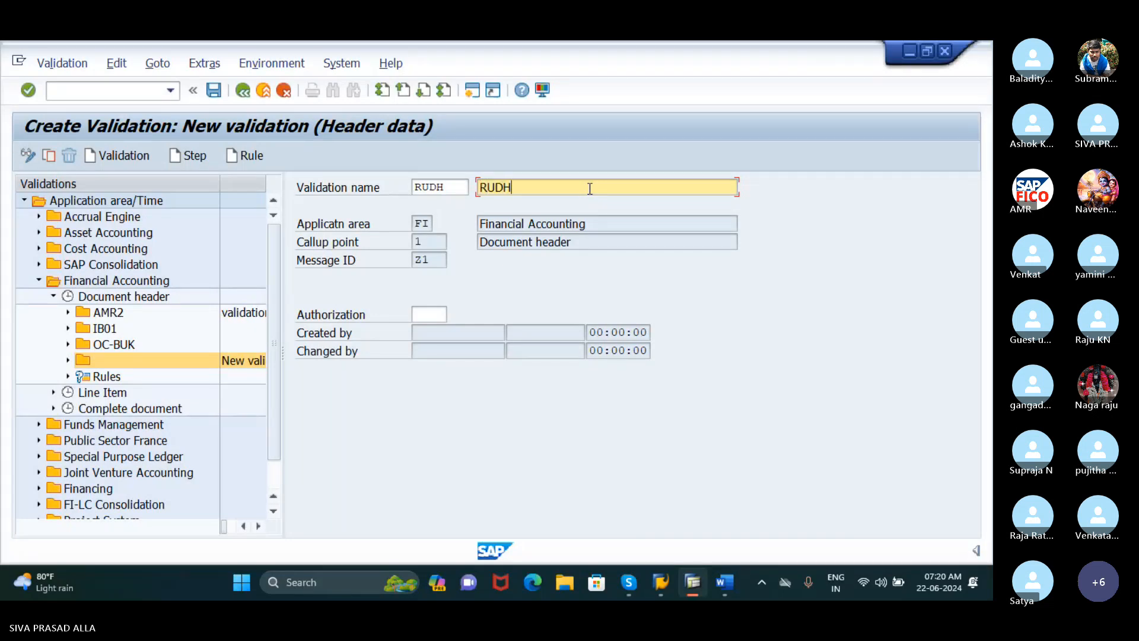
text(_RUDH)
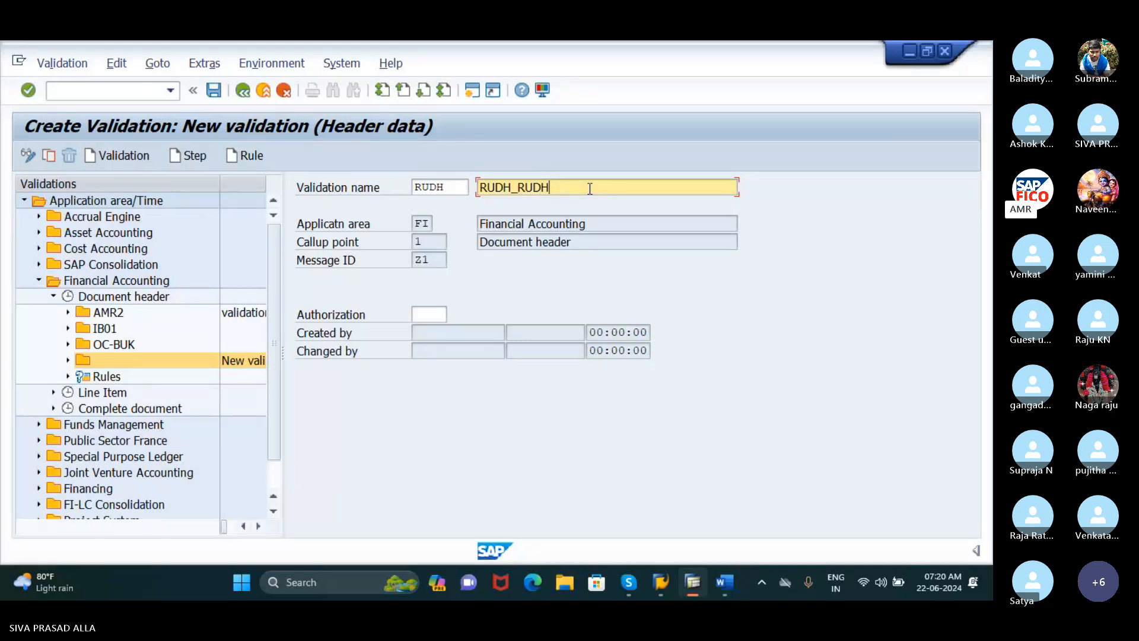
key(BackSpace)
key(BackSpace)
key(BackSpace)
key(BackSpace)
key(BackSpace)
Step: Confirm the header data of the RUDH validation and save it
key(Return)
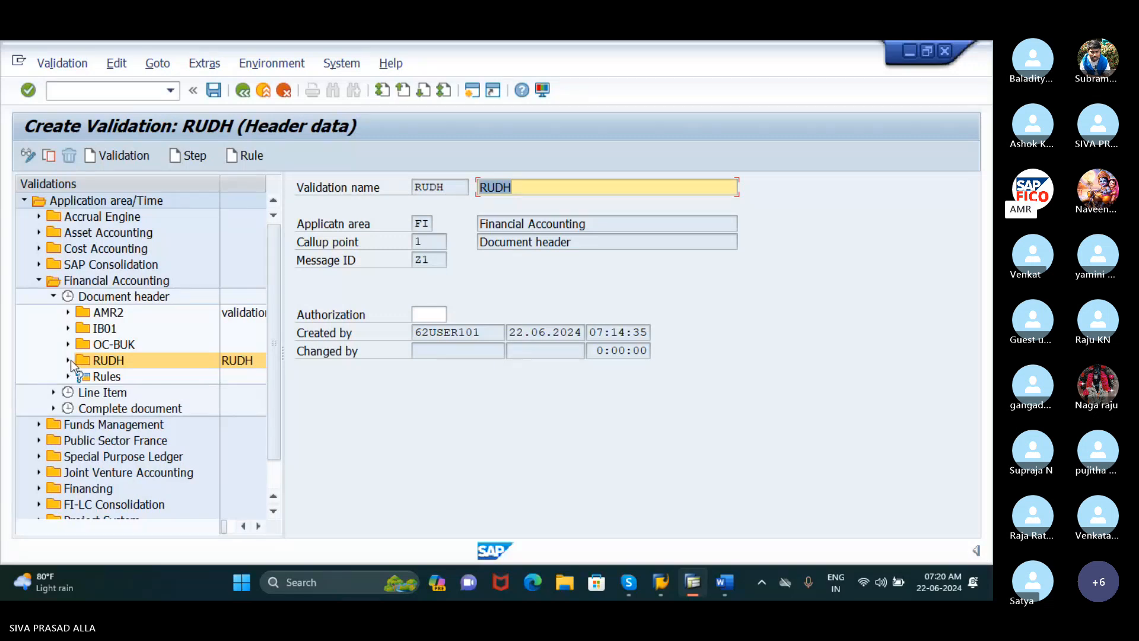
click(212, 91)
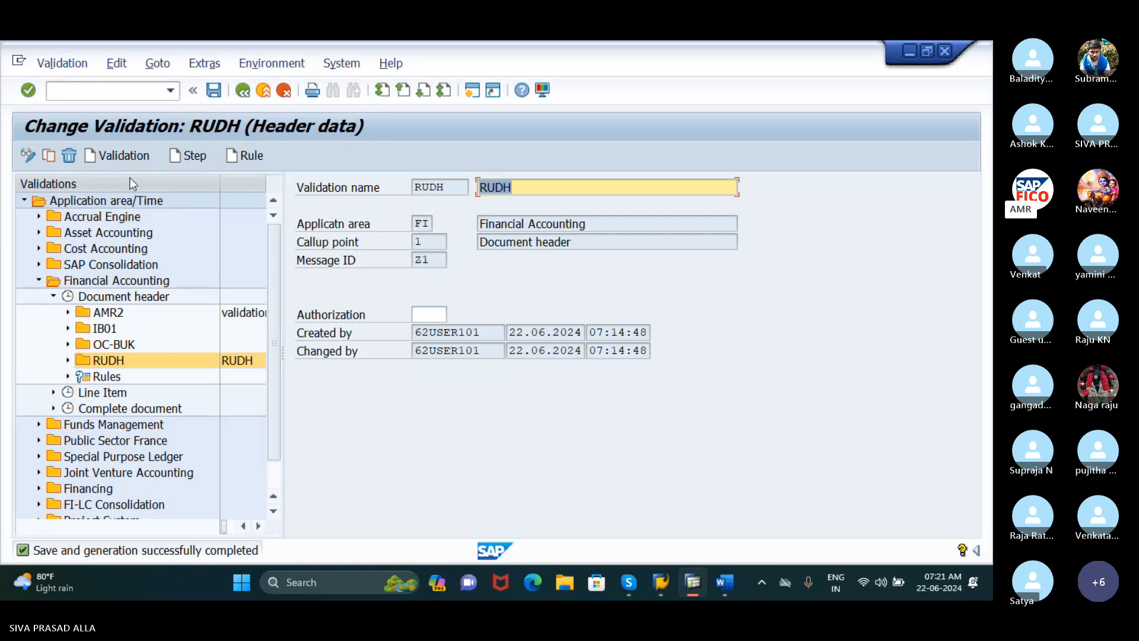
Step: Add a step to the RUDH validation, describe it as RUDH, and save it
click(193, 157)
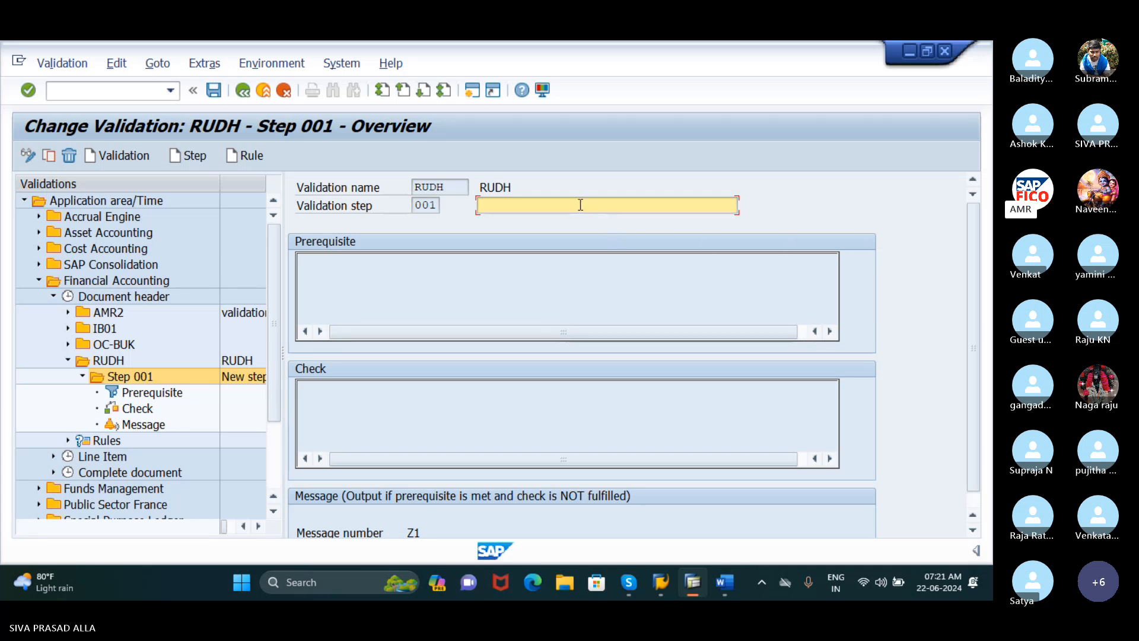
text(RU)
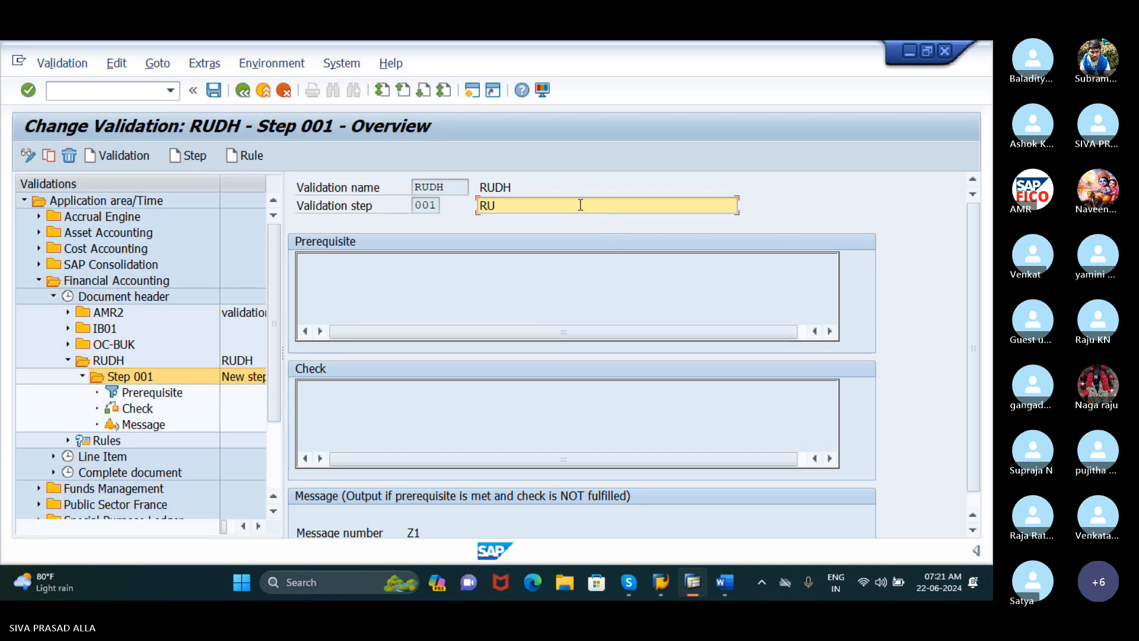
text(DH)
key(shift+Home)
click(219, 95)
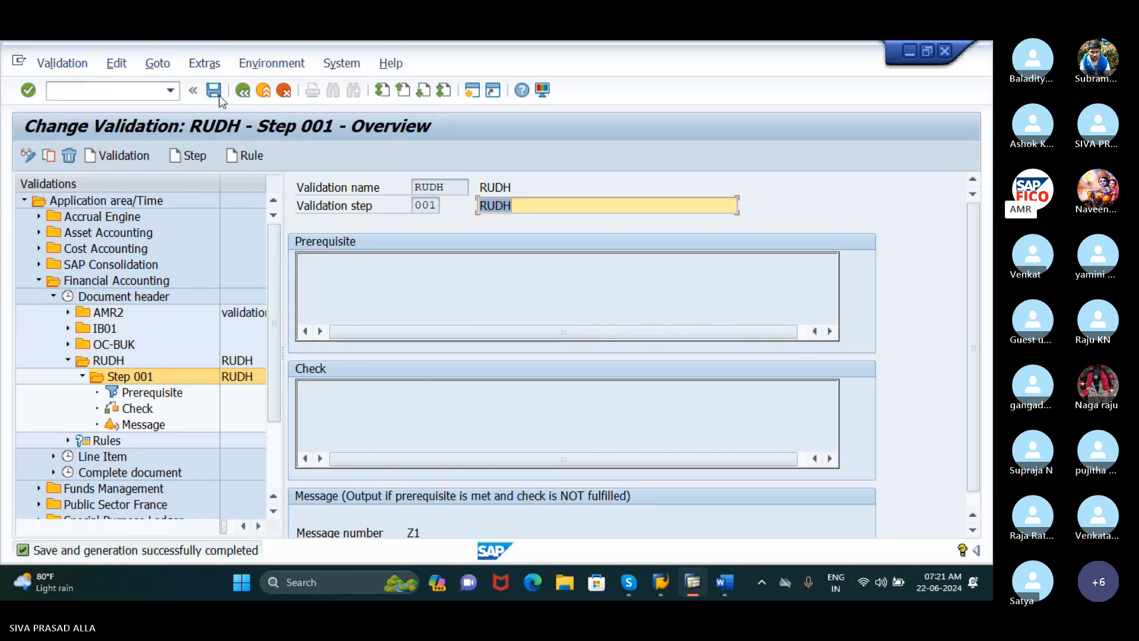
Step: Open the prerequisite of step 001 and display the table fields of the Accounting Document Header structure
double_click(131, 395)
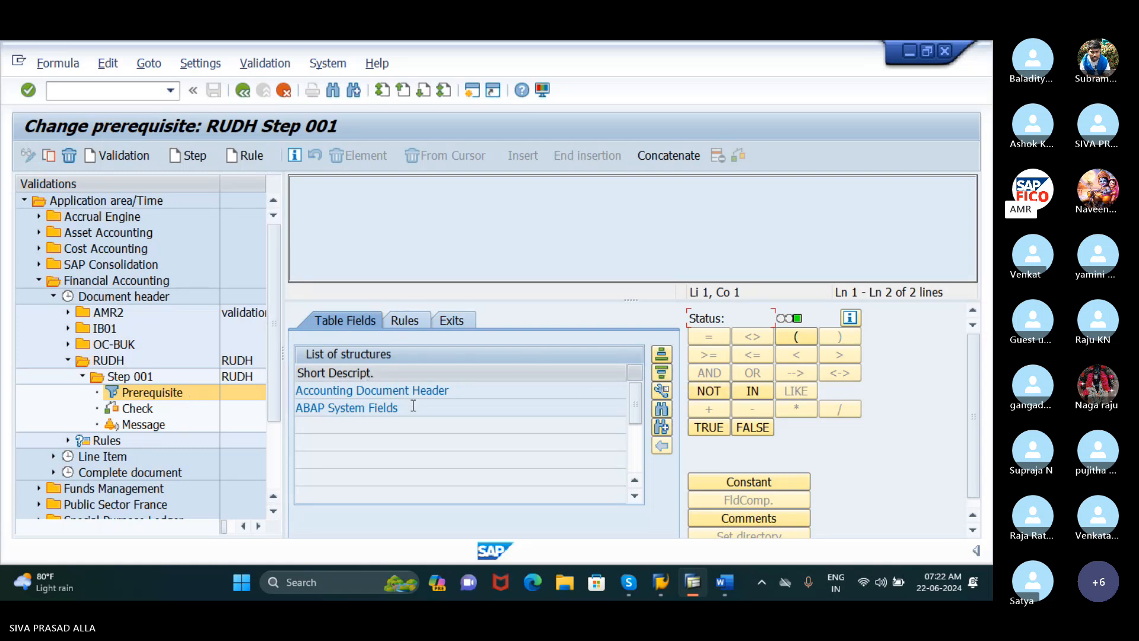
click(471, 393)
scroll(471, 392, down, 1)
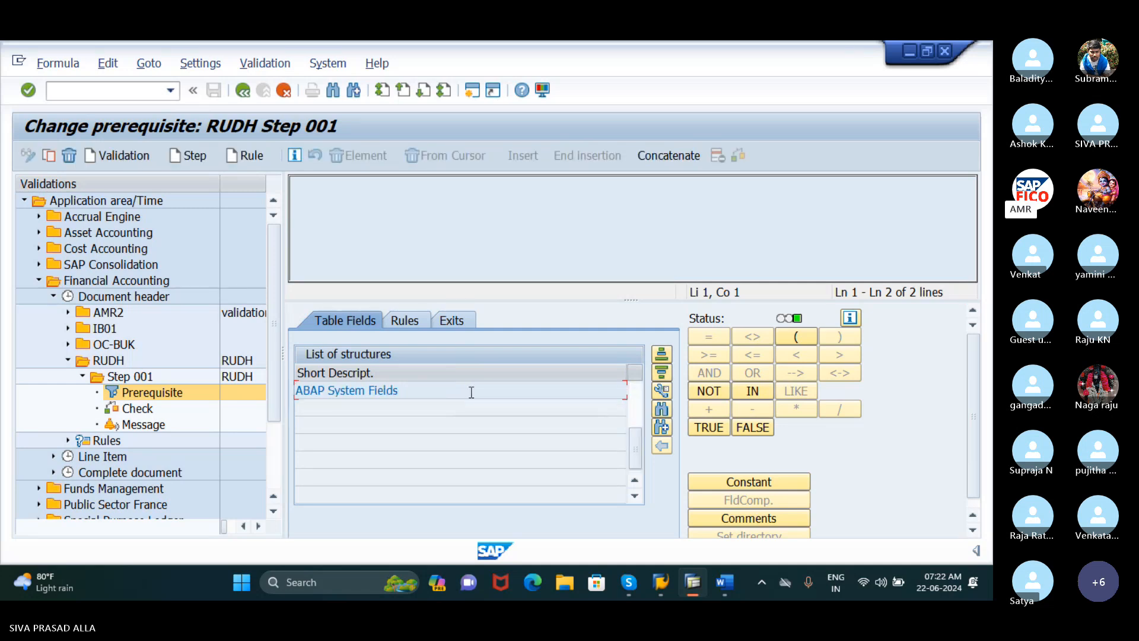
scroll(471, 392, up, 1)
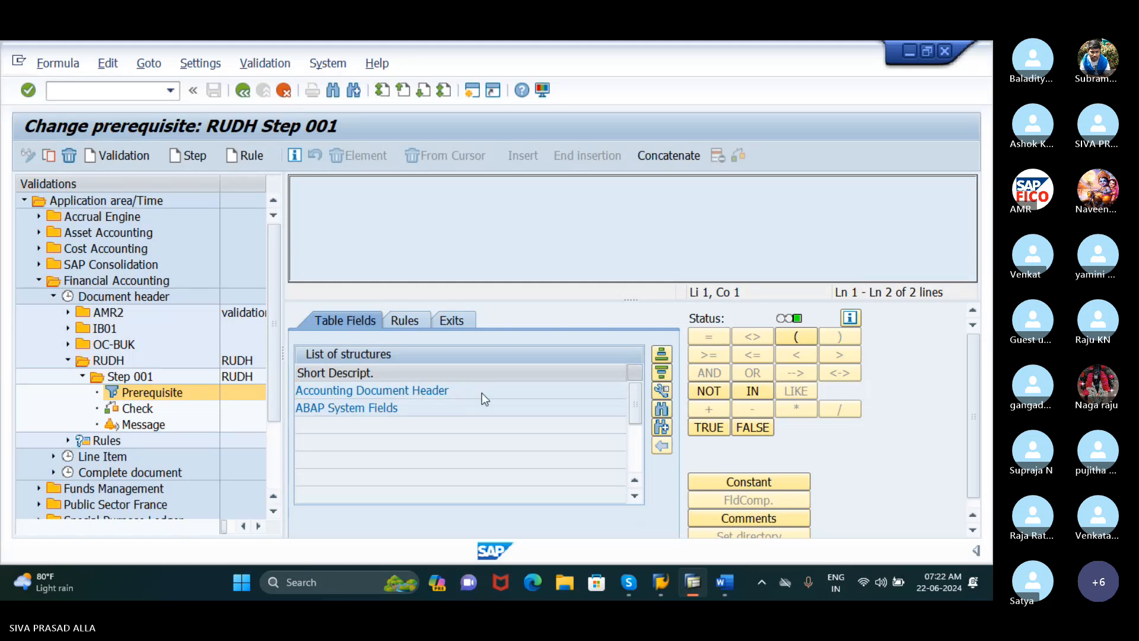
double_click(483, 393)
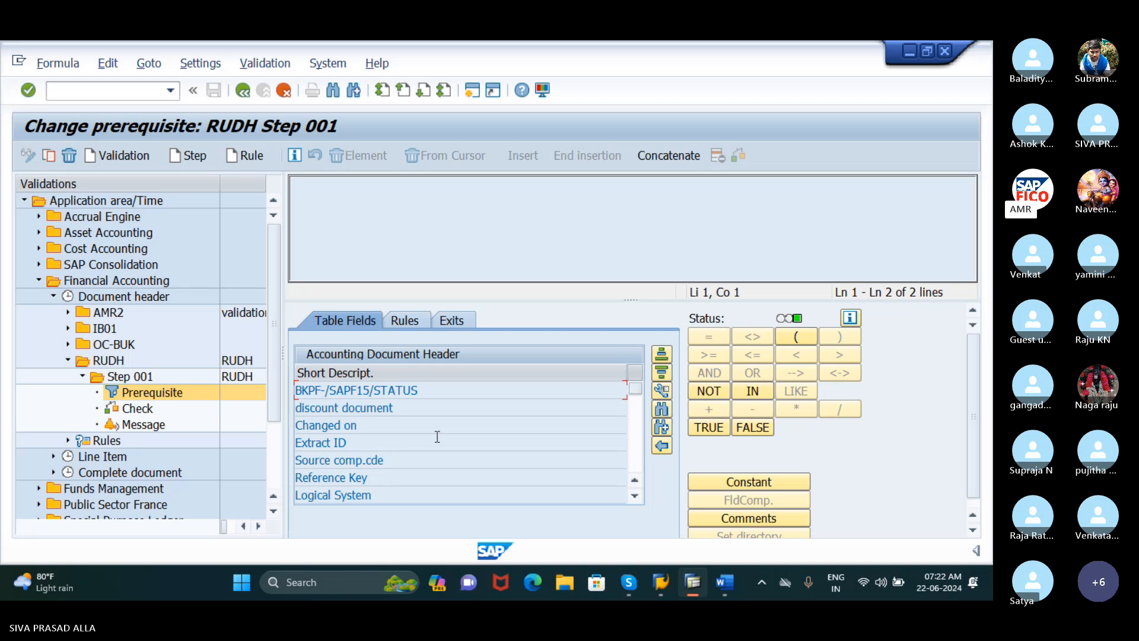
Step: Insert the Document Type field from the Accounting Document Header list into the prerequisite formula
click(635, 497)
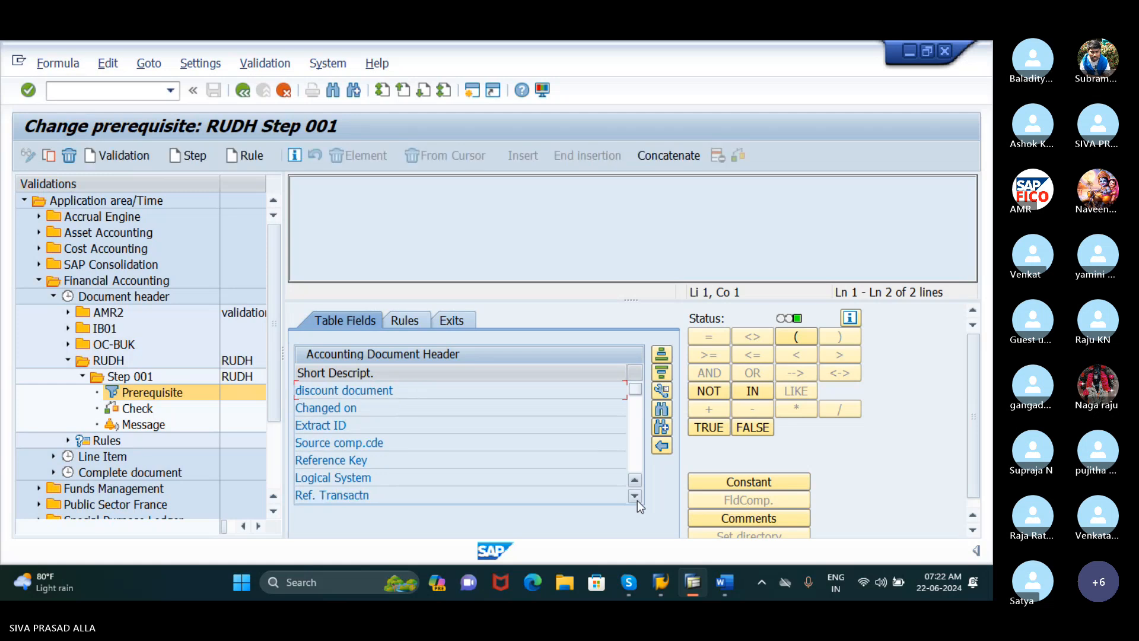
click(637, 500)
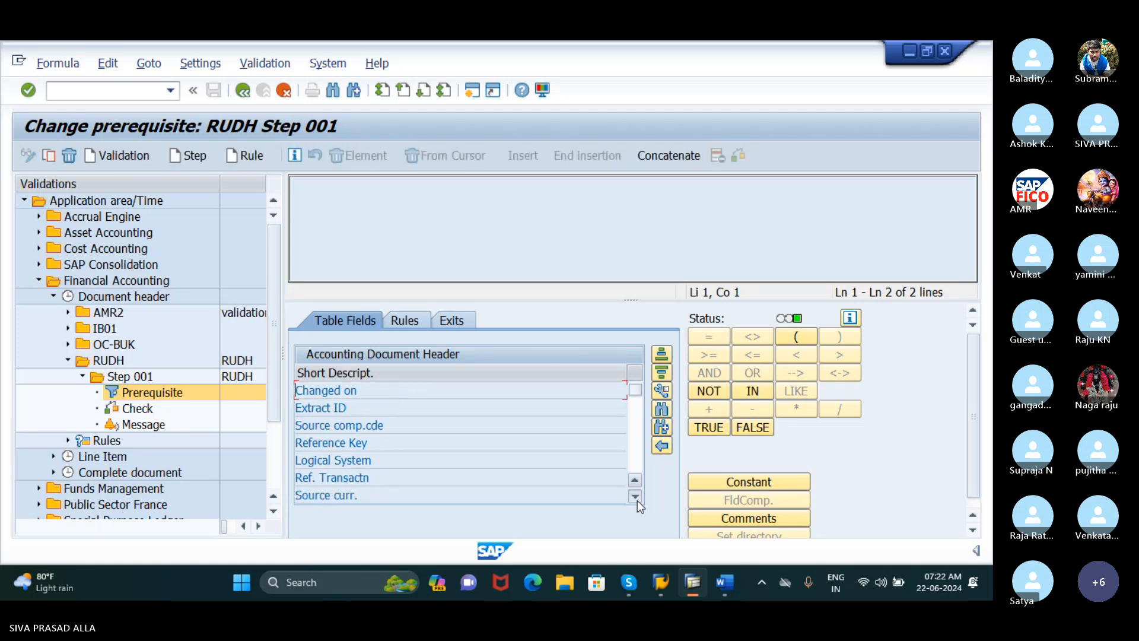
click(635, 497)
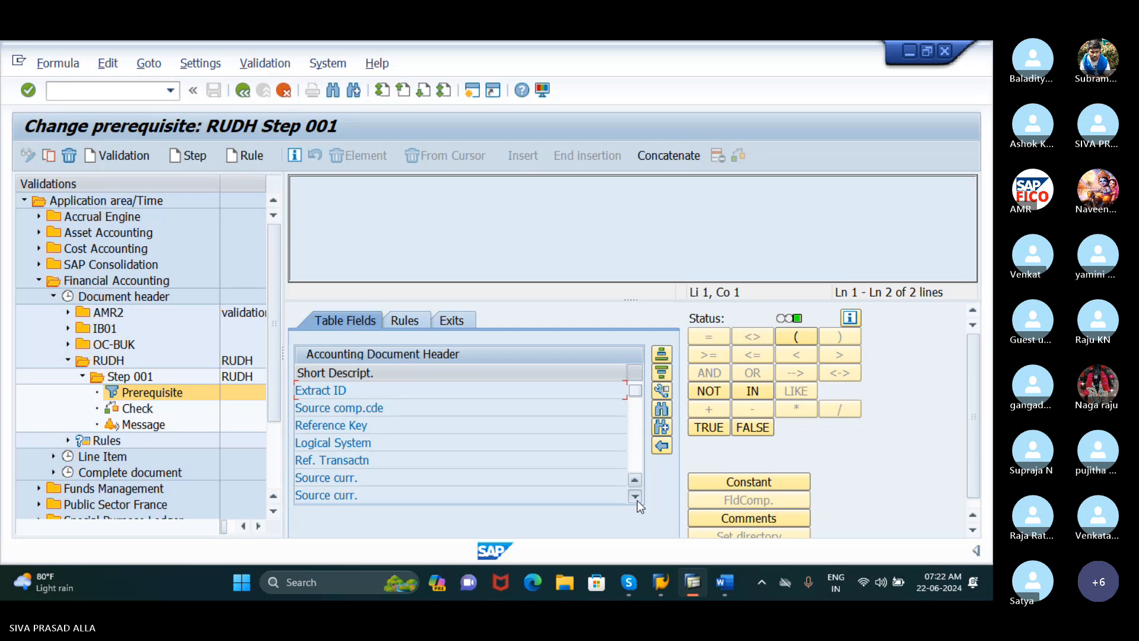
click(637, 501)
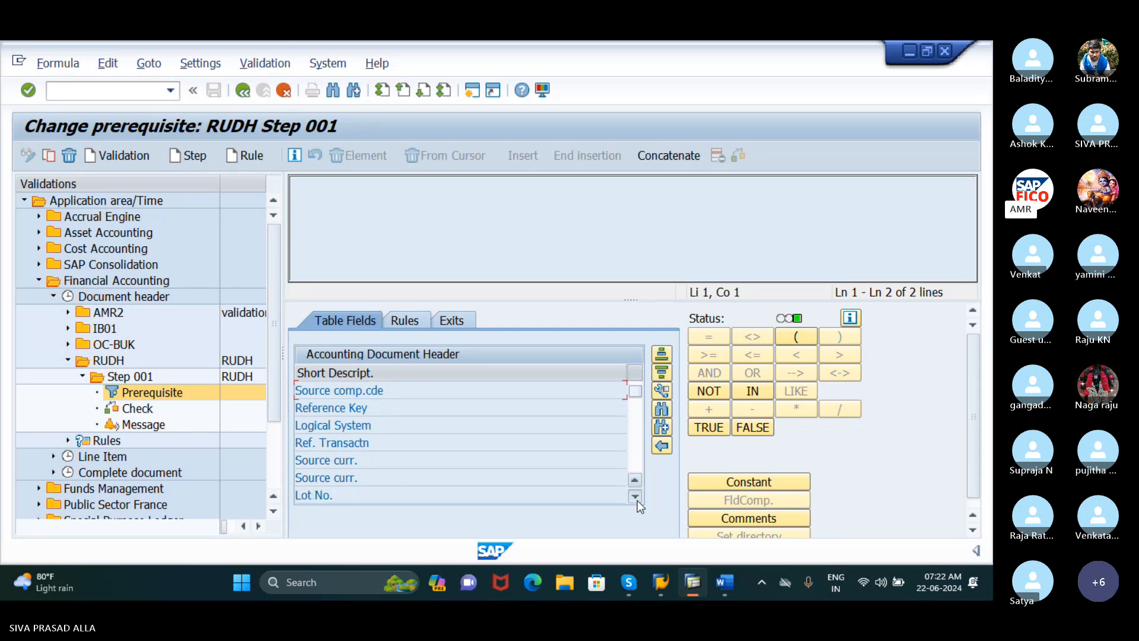
click(635, 496)
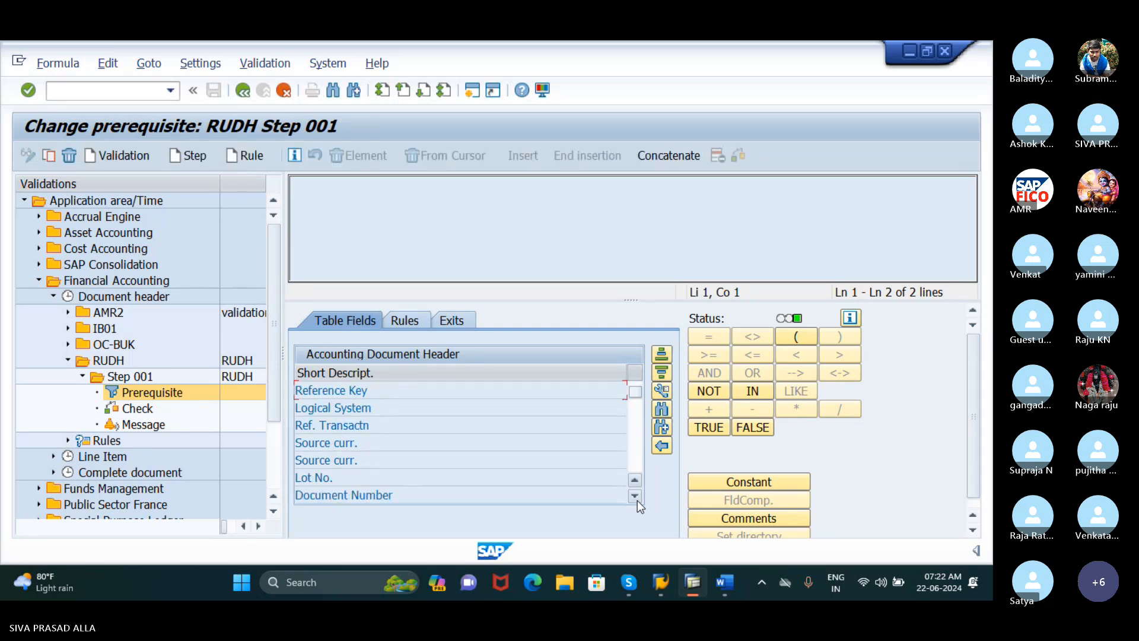
click(637, 501)
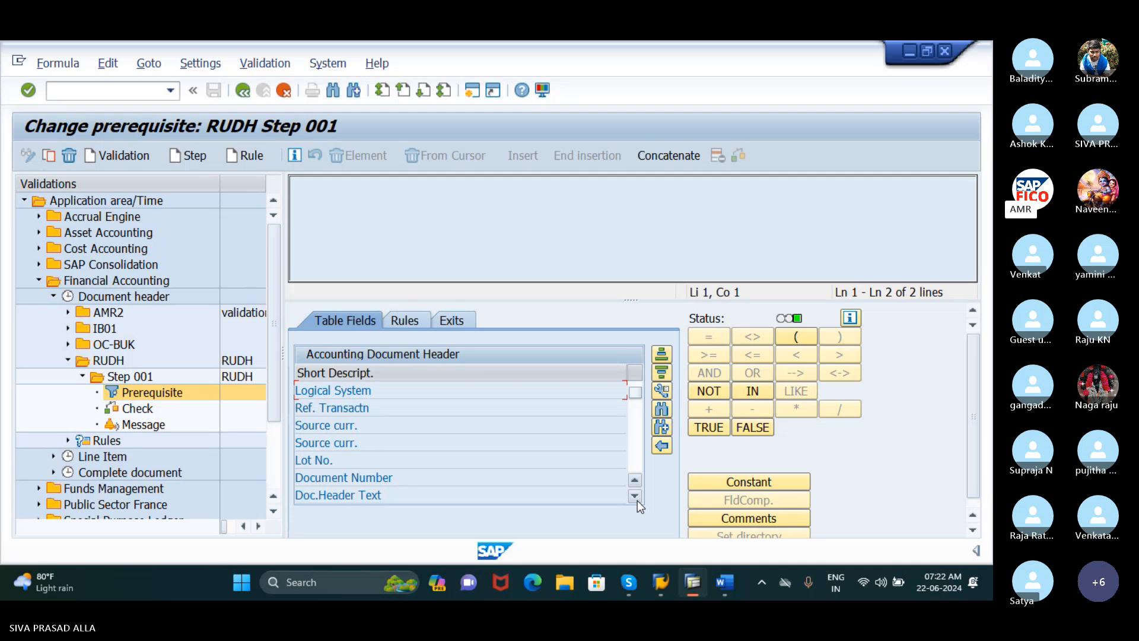
click(637, 501)
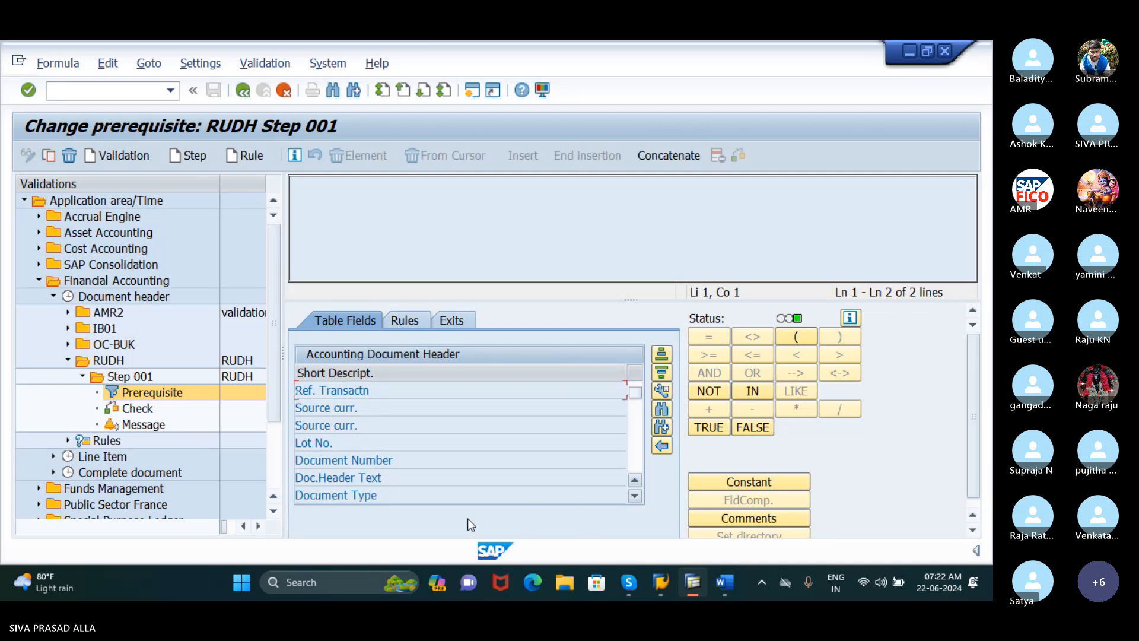
scroll(415, 480, down, 1)
click(416, 478)
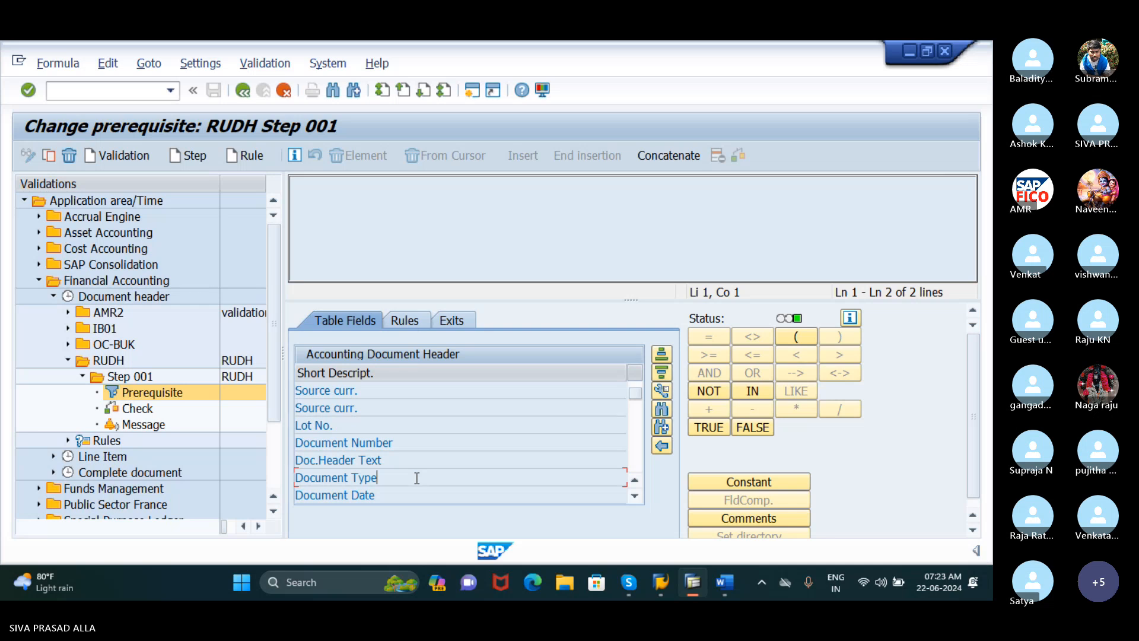
double_click(417, 477)
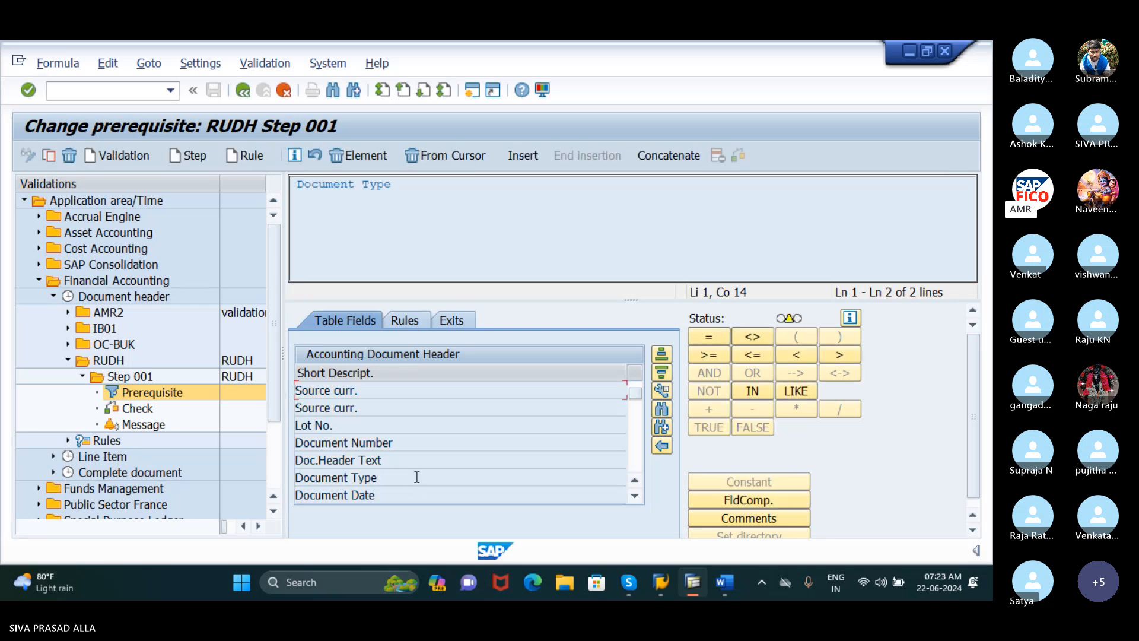
Step: Complete the prerequisite condition so that Document Type equals the constant SA
click(429, 192)
click(720, 341)
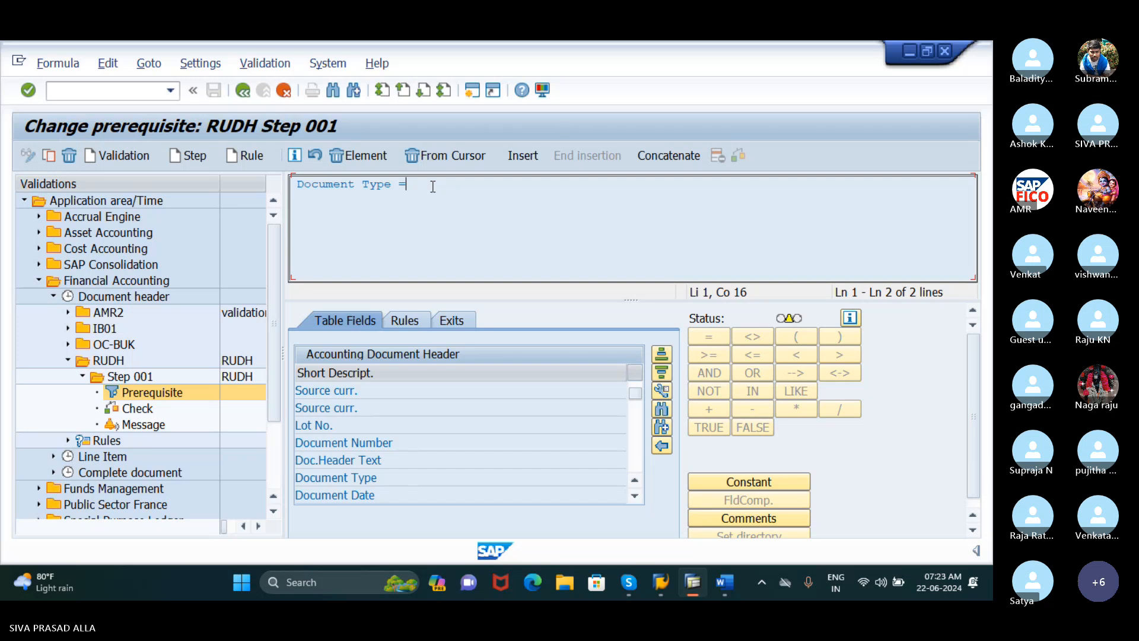
click(754, 485)
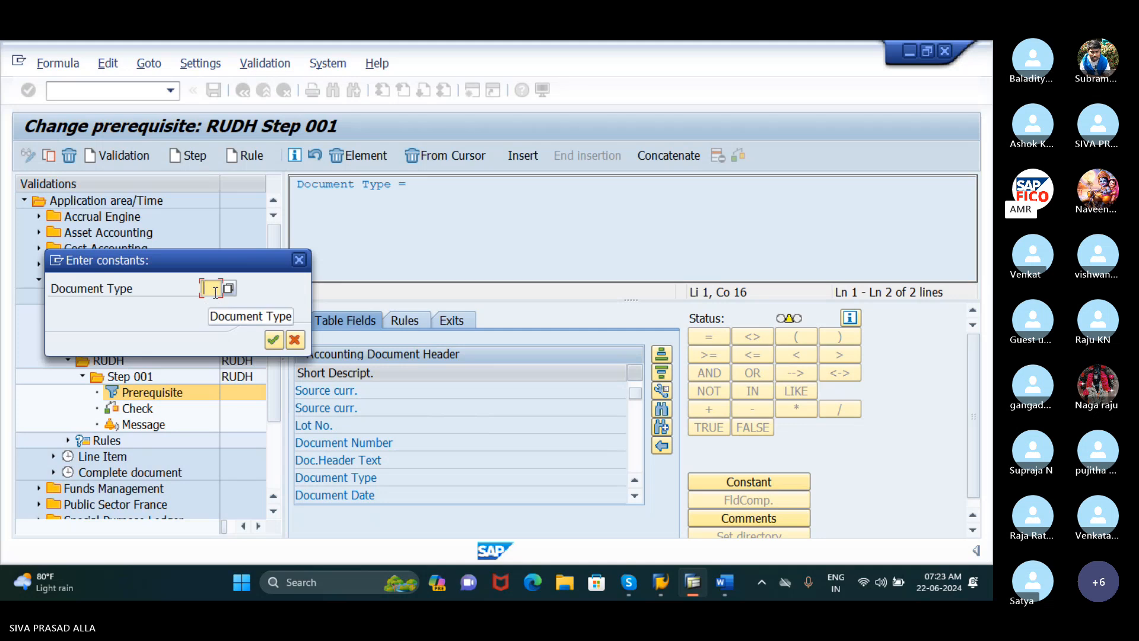
text(SA)
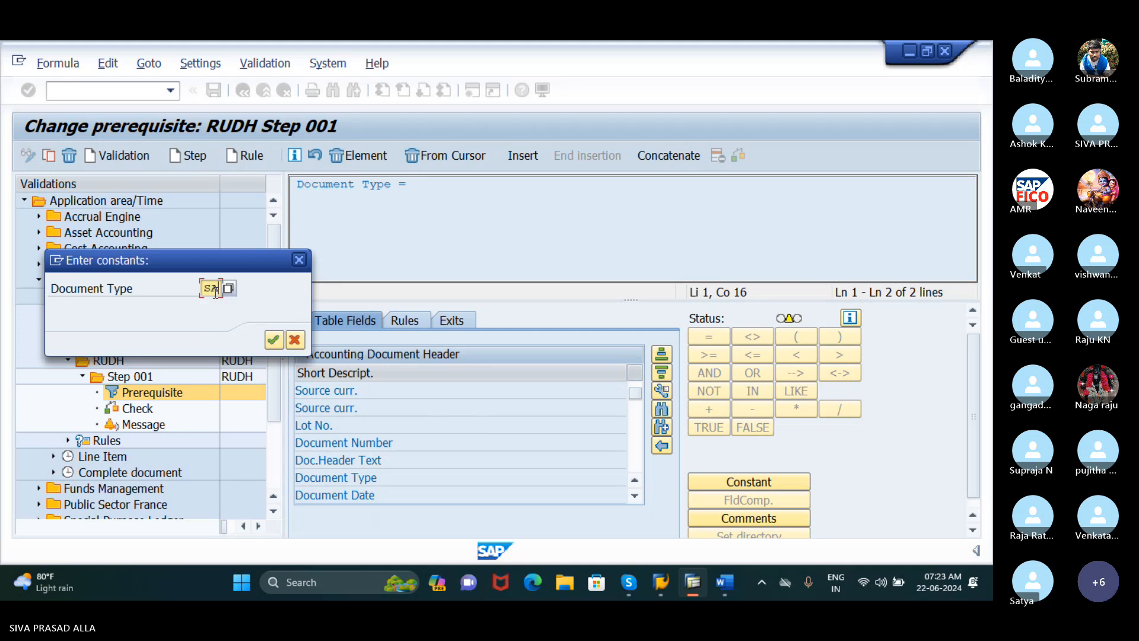
click(273, 340)
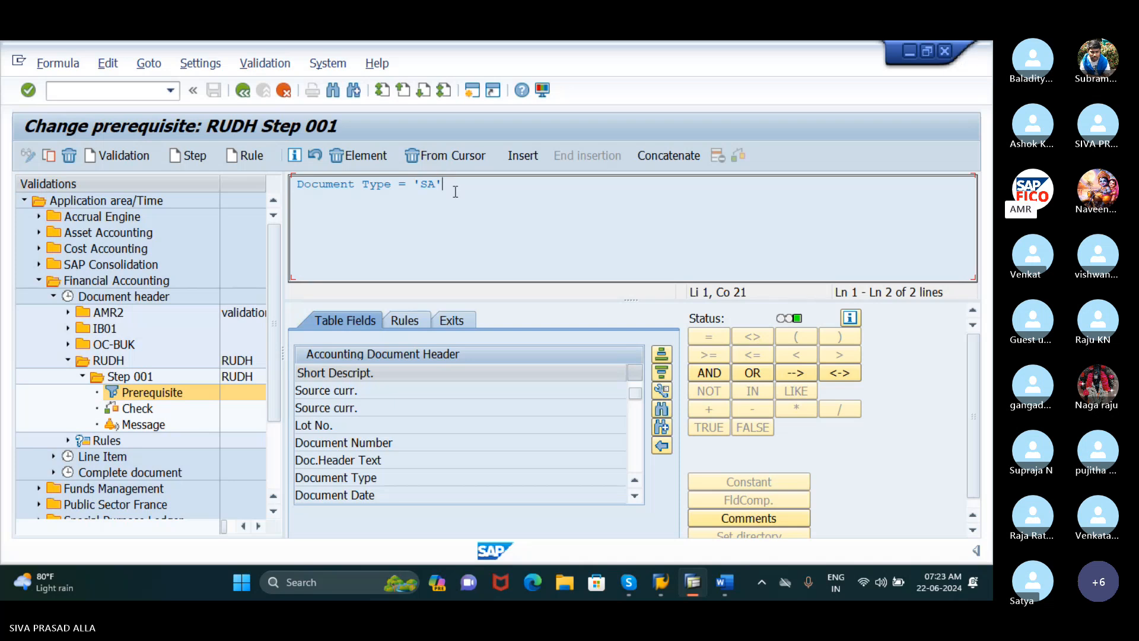
Step: Extend the prerequisite with an AND operator and insert the Company Code field from the Accounting Document Header fields
click(706, 375)
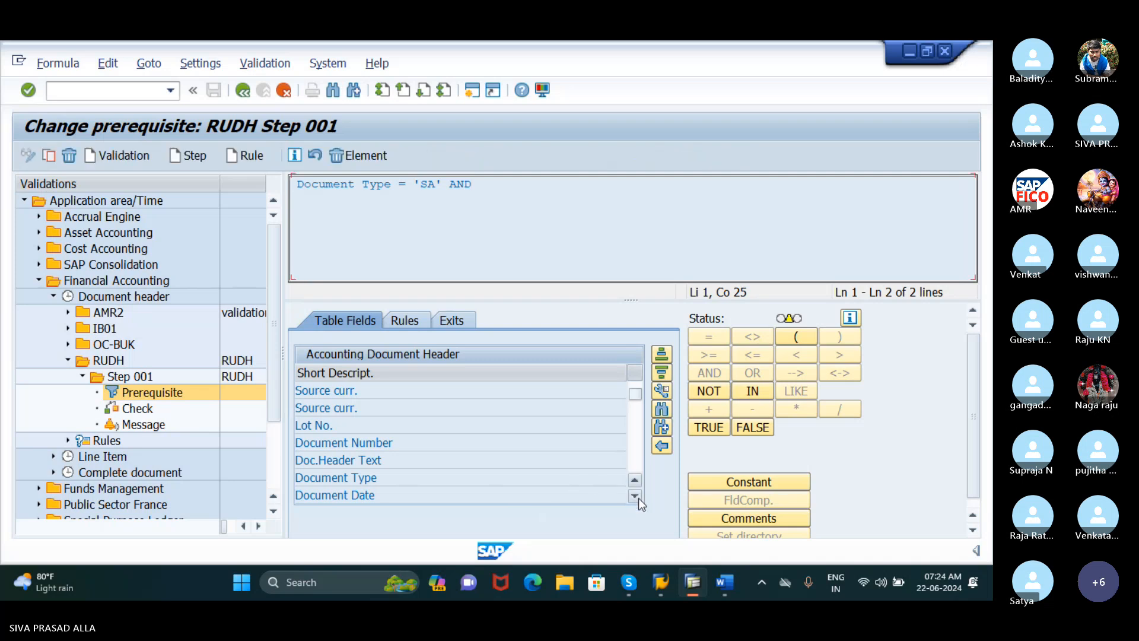
click(639, 497)
click(634, 496)
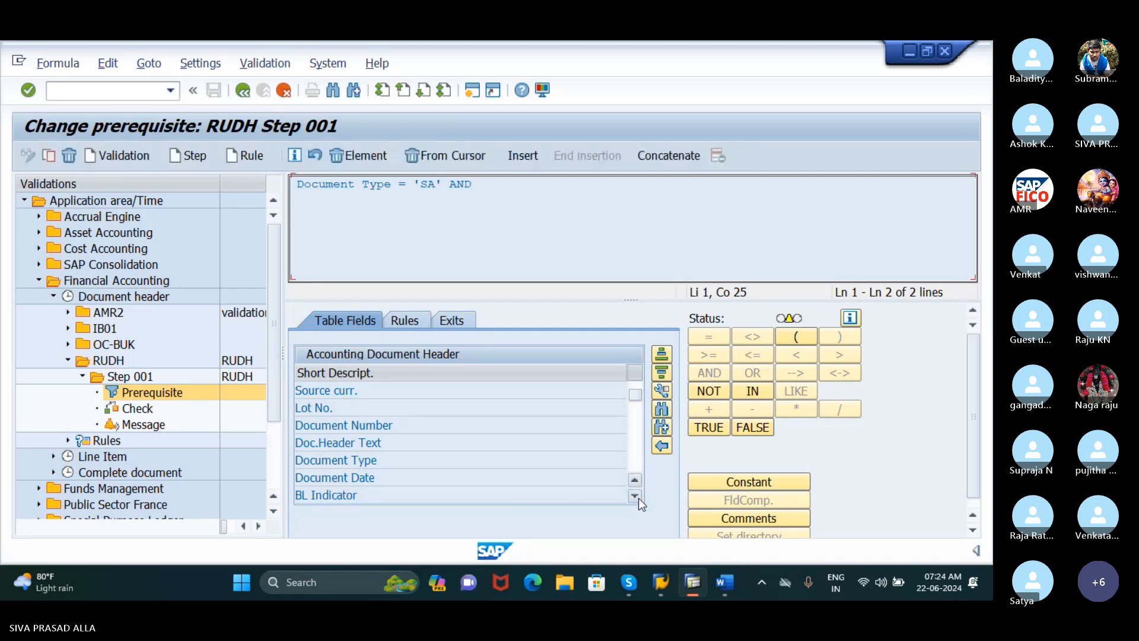
click(639, 497)
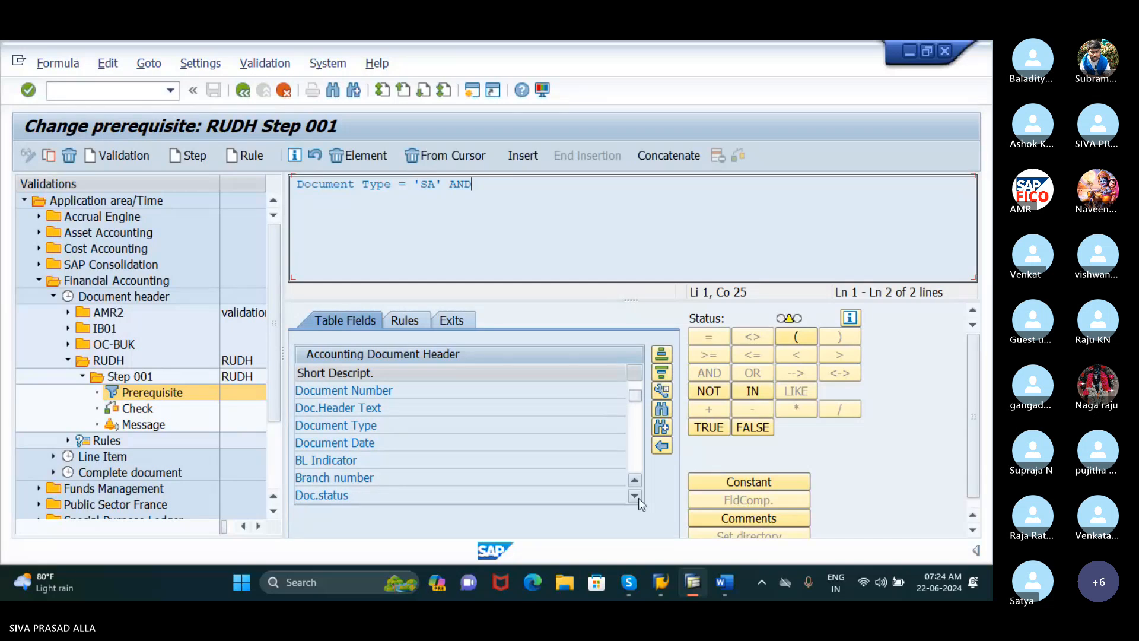
click(638, 498)
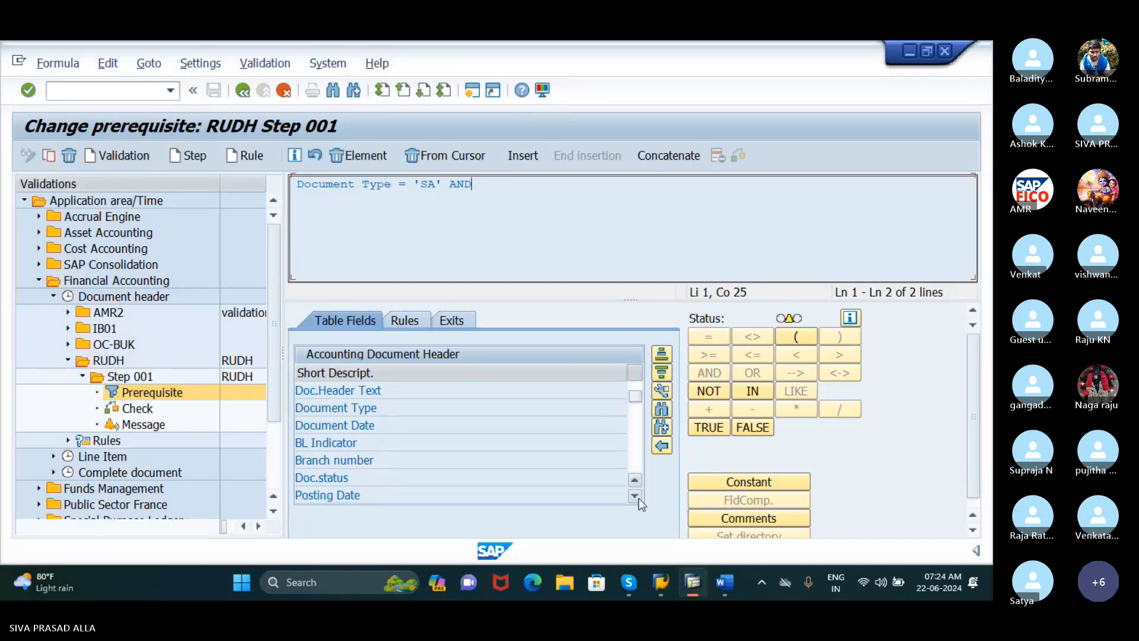
click(639, 498)
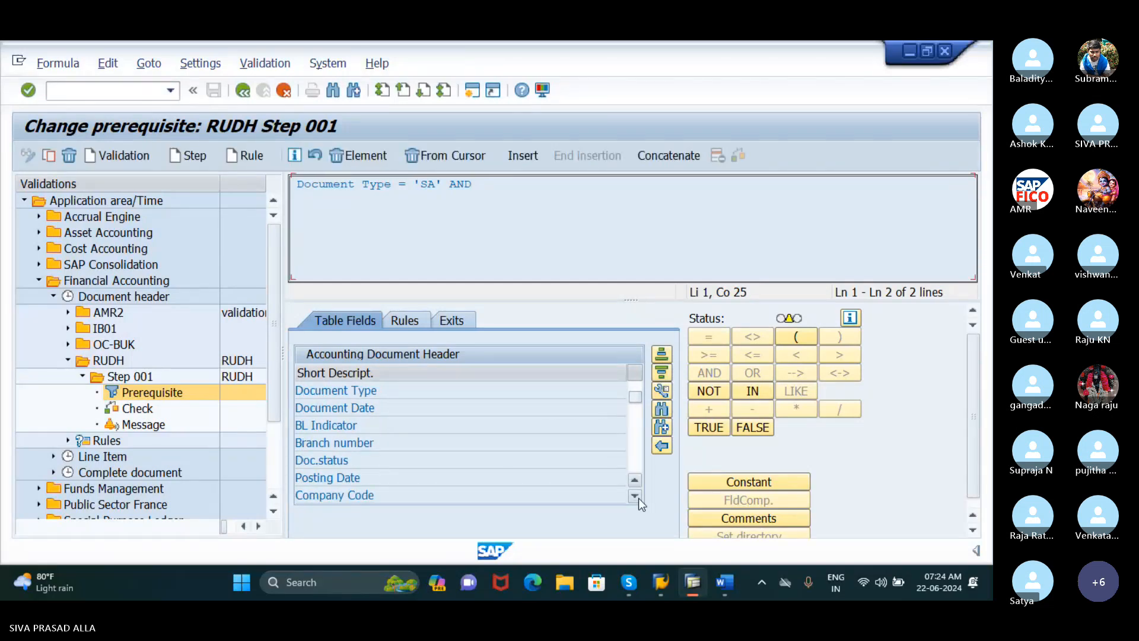
click(638, 497)
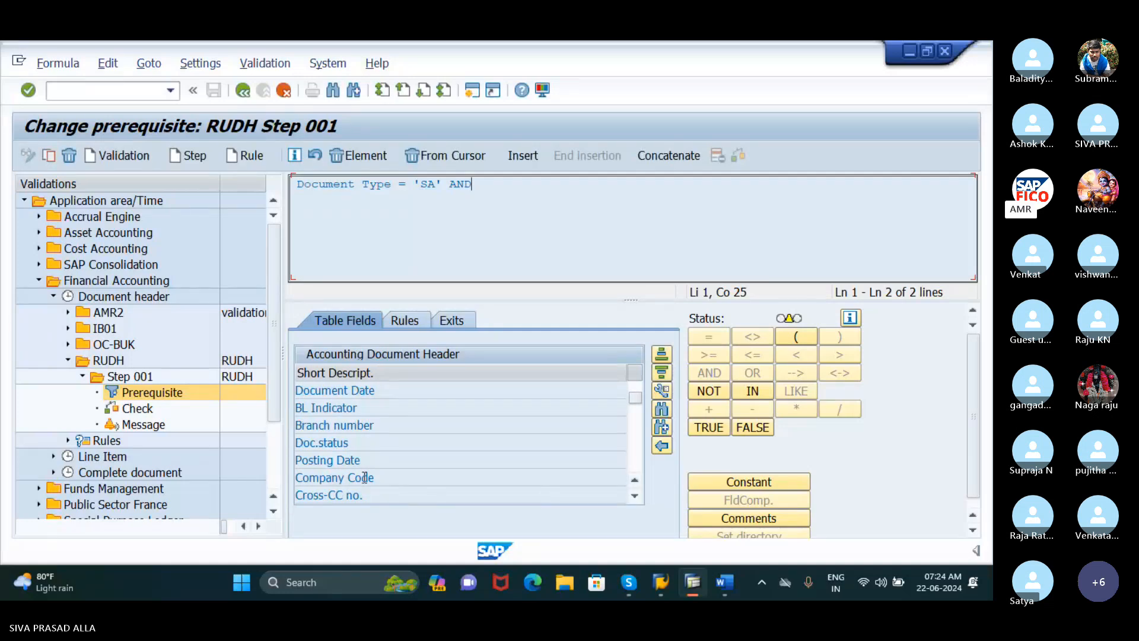
click(390, 478)
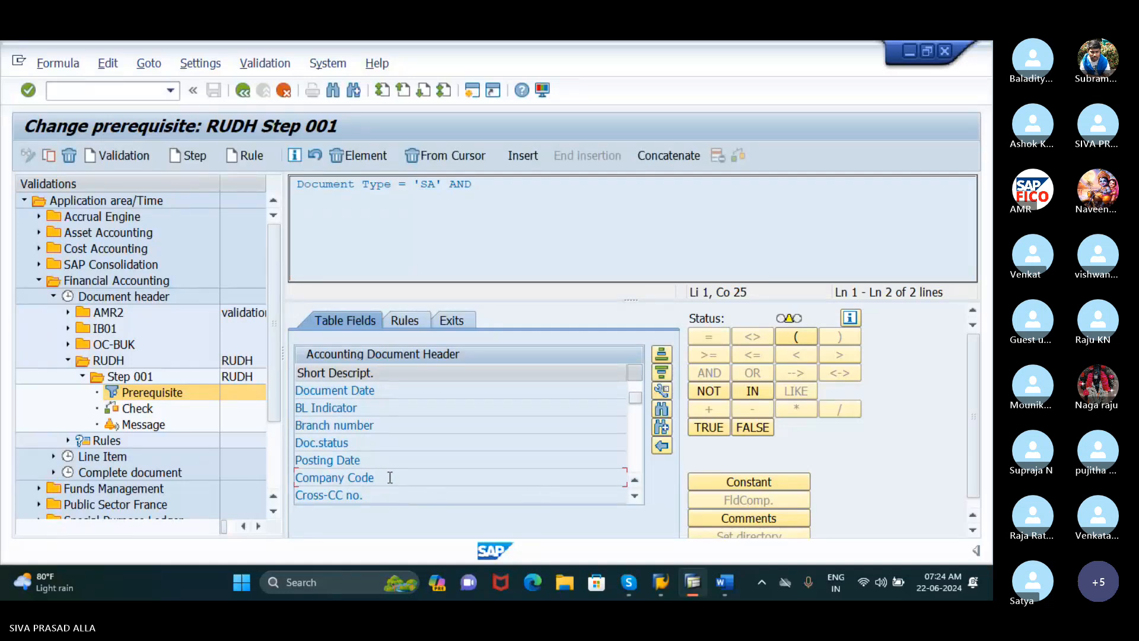
double_click(389, 477)
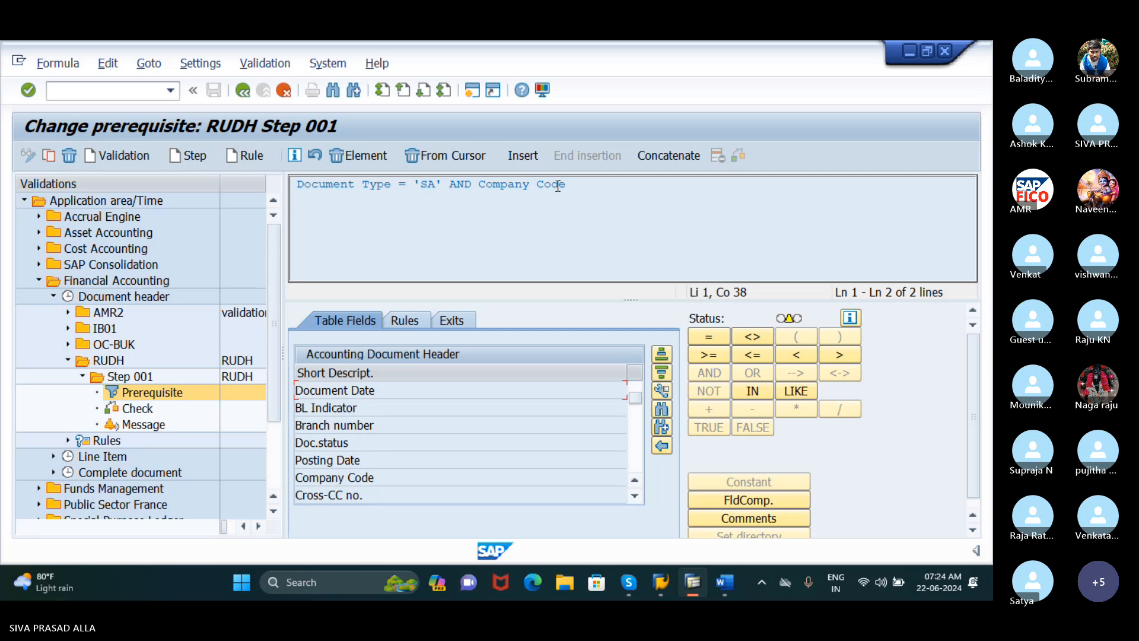
Step: Complete the second prerequisite condition so that Company Code equals the constant RUDH
click(720, 337)
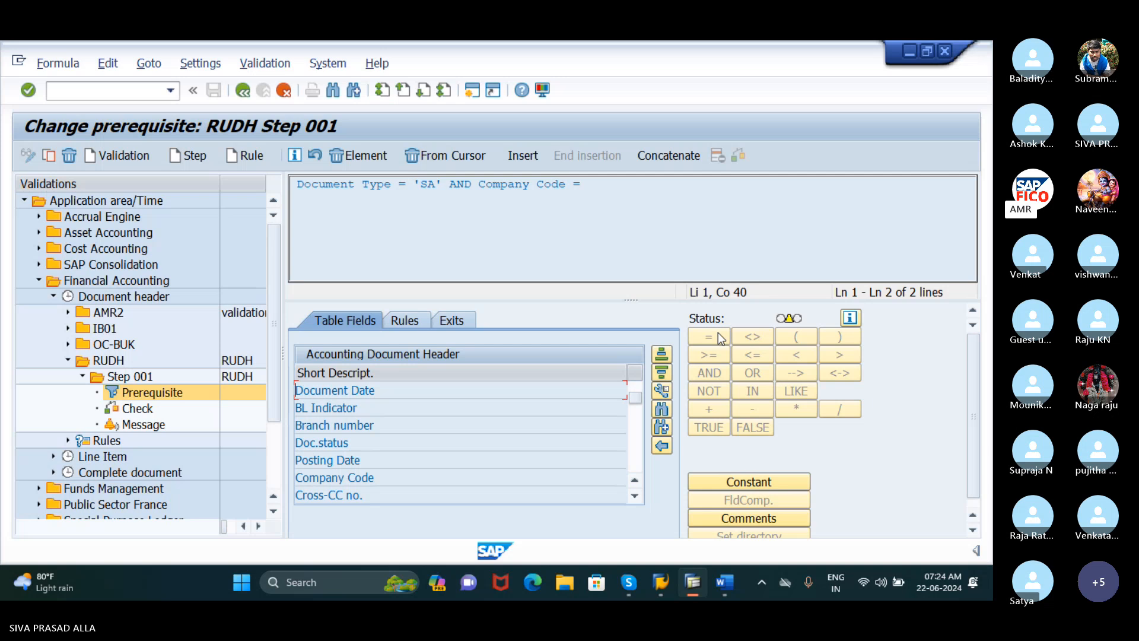
click(757, 479)
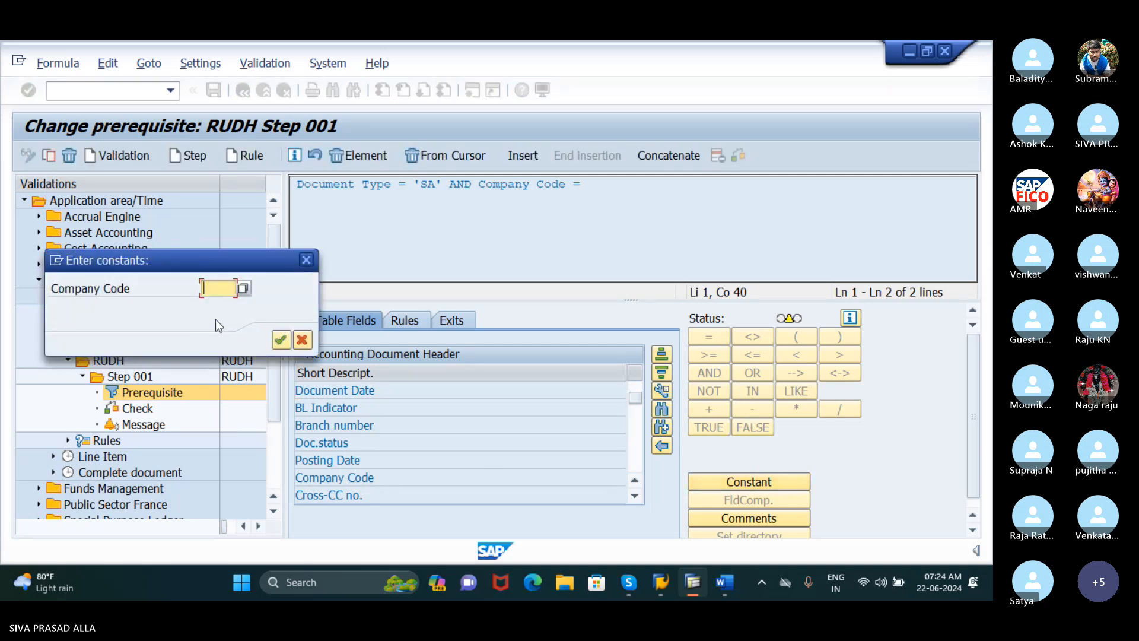
text(RUDH)
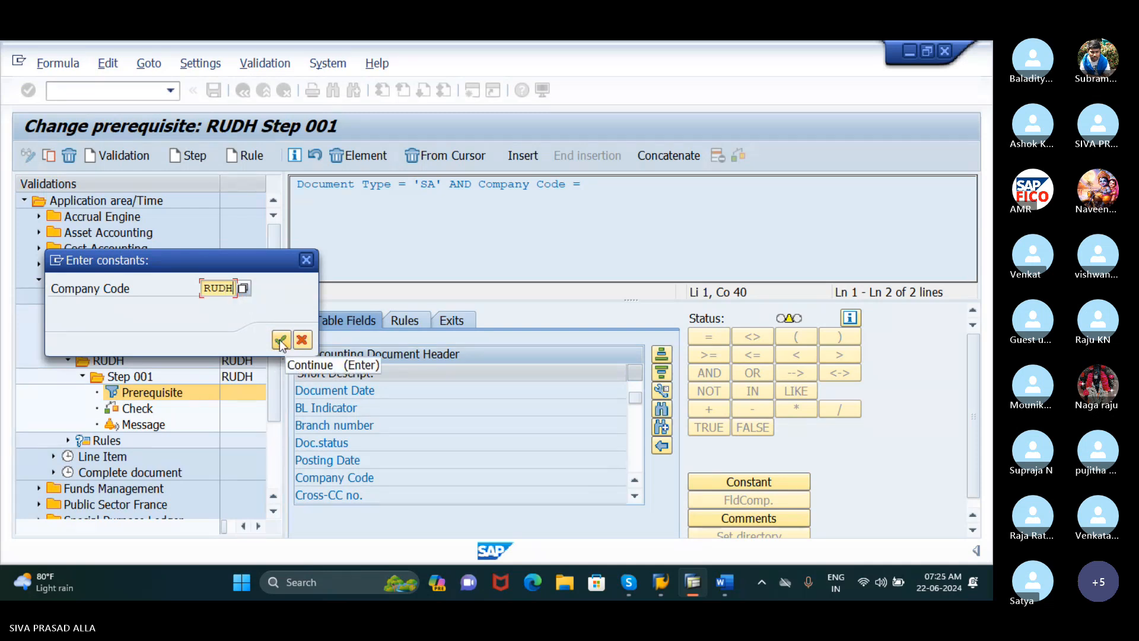
click(280, 342)
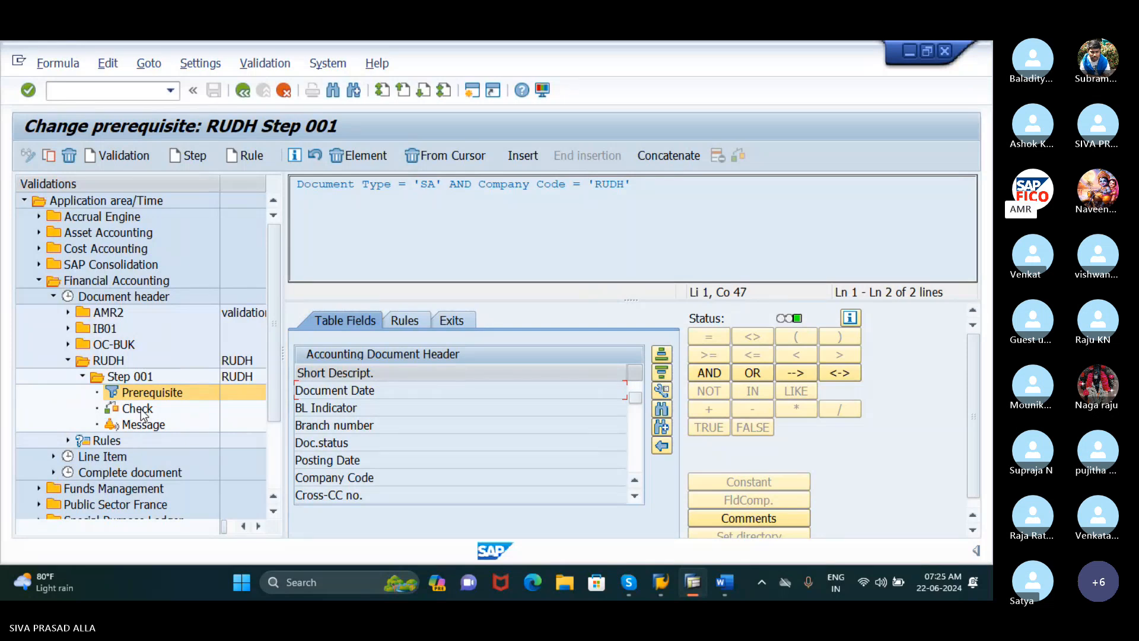
Step: Open the check of step 001 and insert the Doc.Header Text field from the Accounting Document Header structure into its formula
click(138, 409)
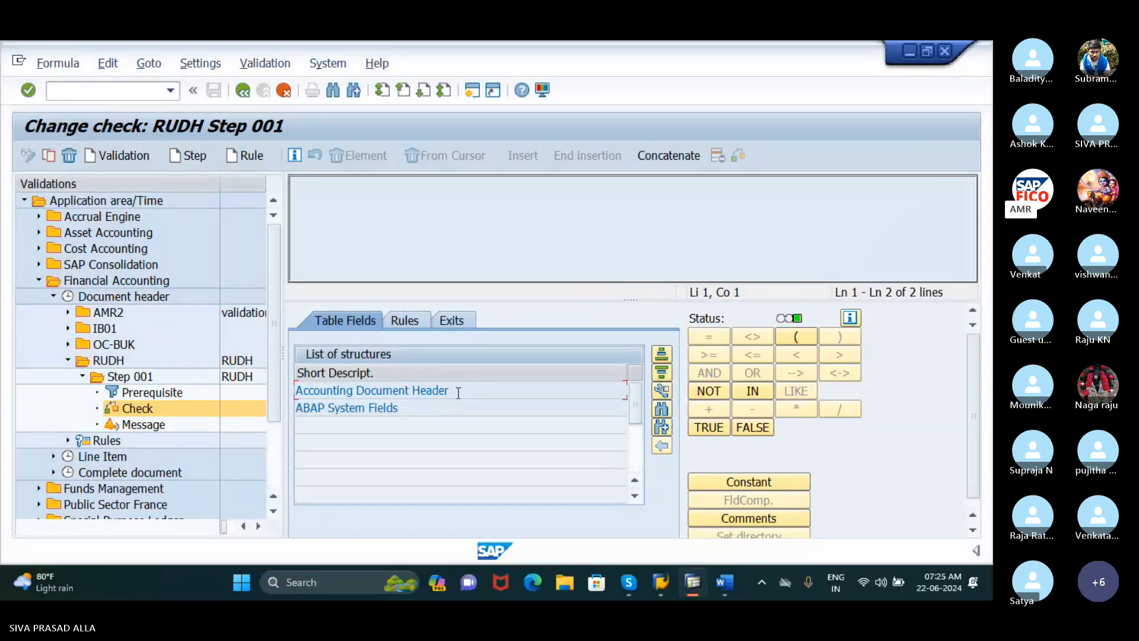
double_click(457, 392)
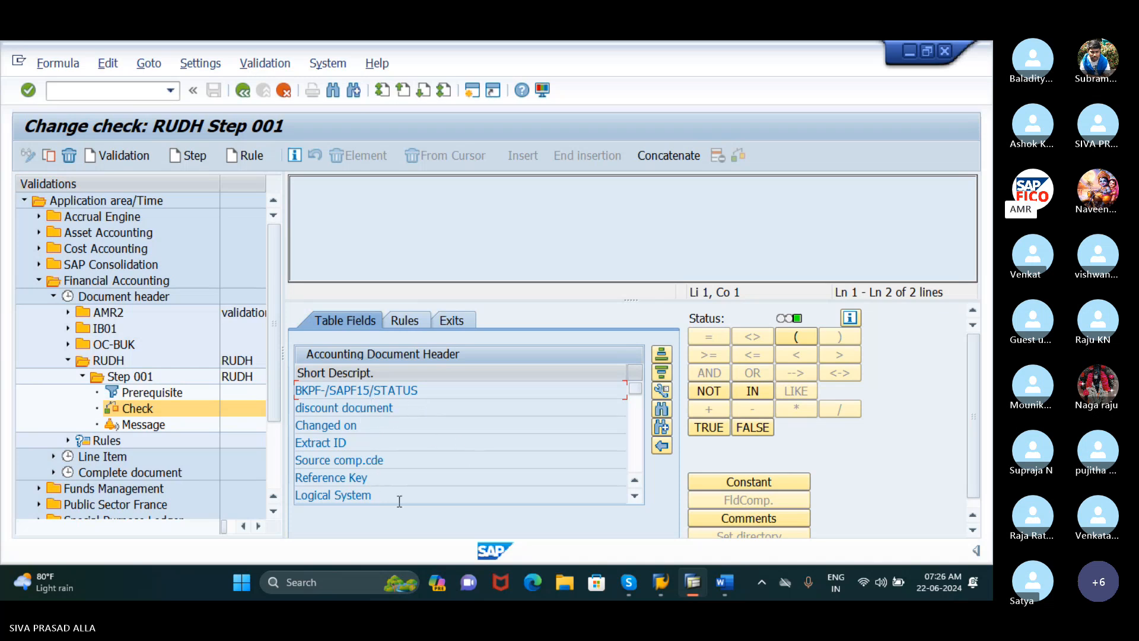
click(636, 496)
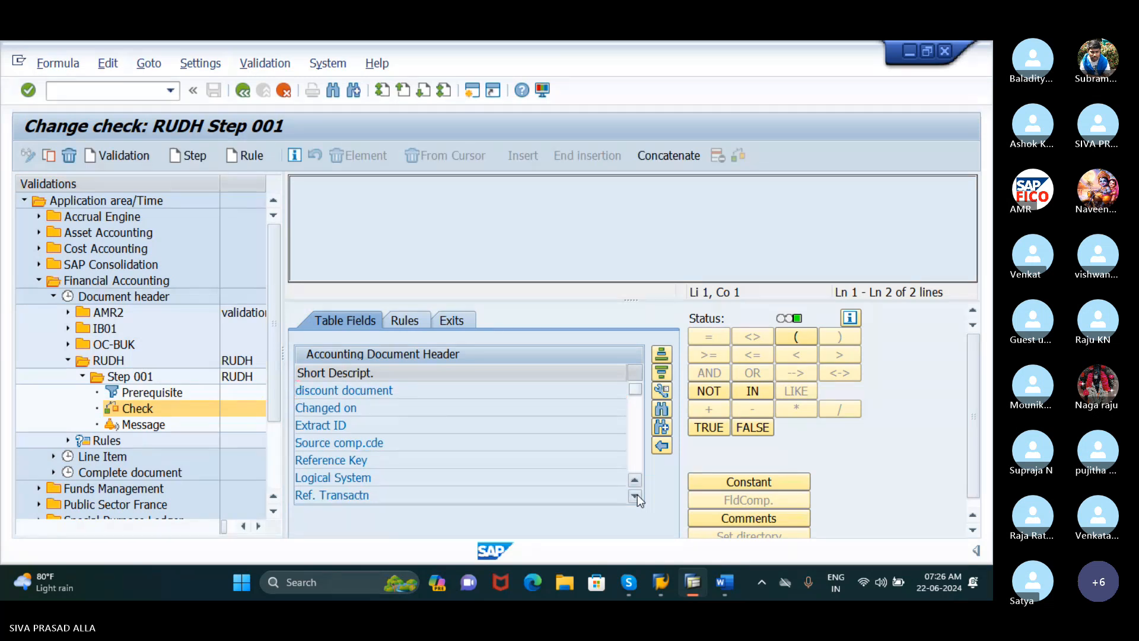
click(637, 493)
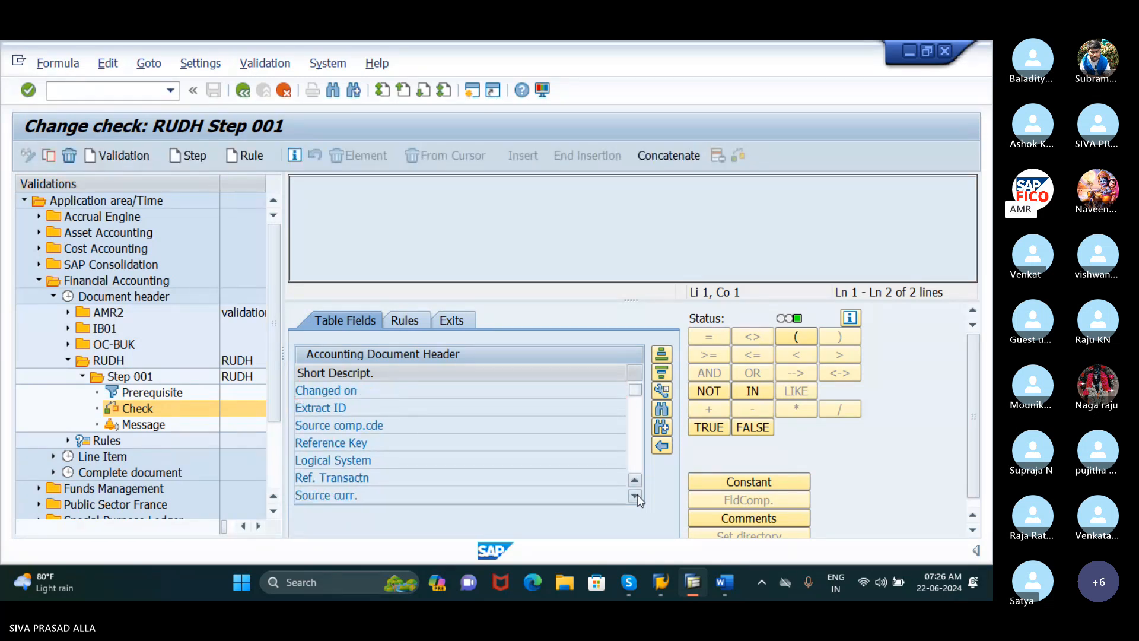
click(637, 493)
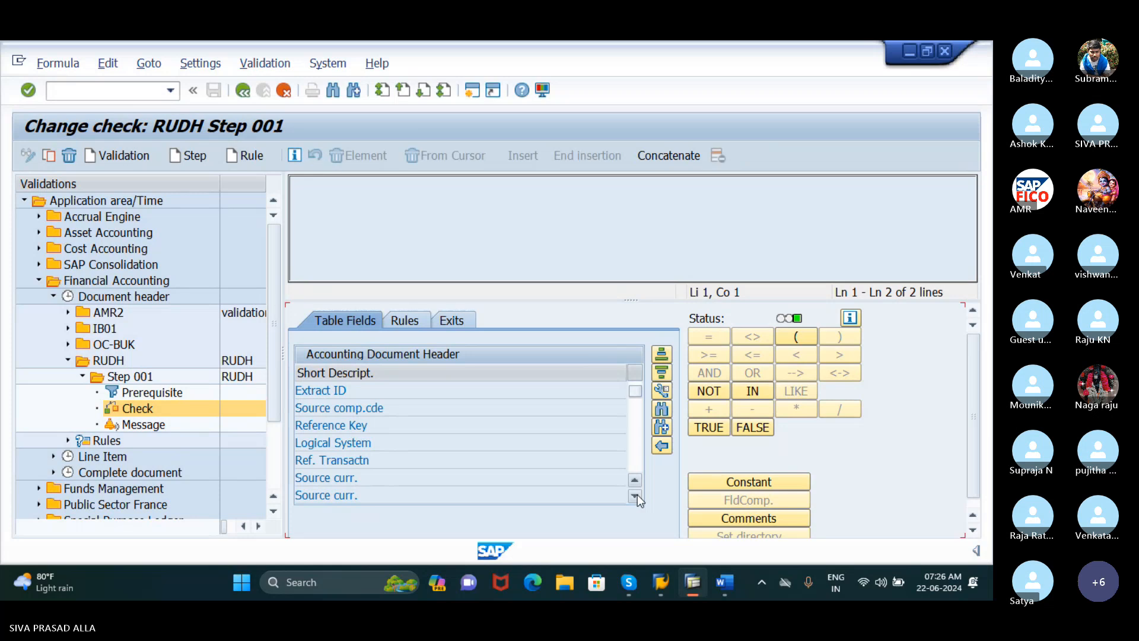
click(637, 494)
click(635, 496)
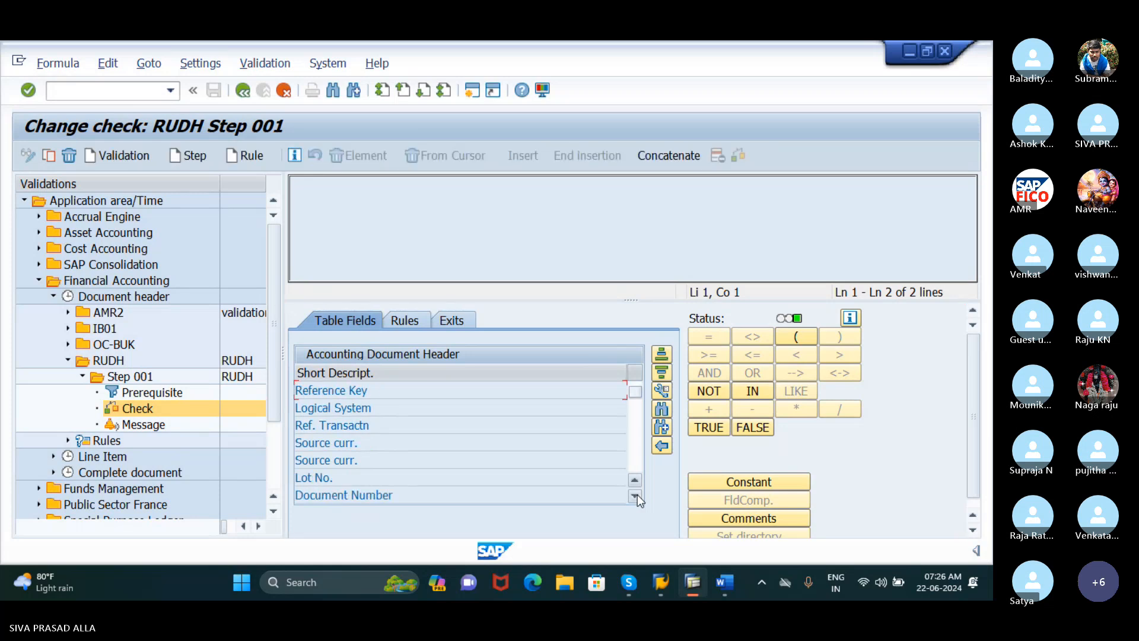
click(635, 496)
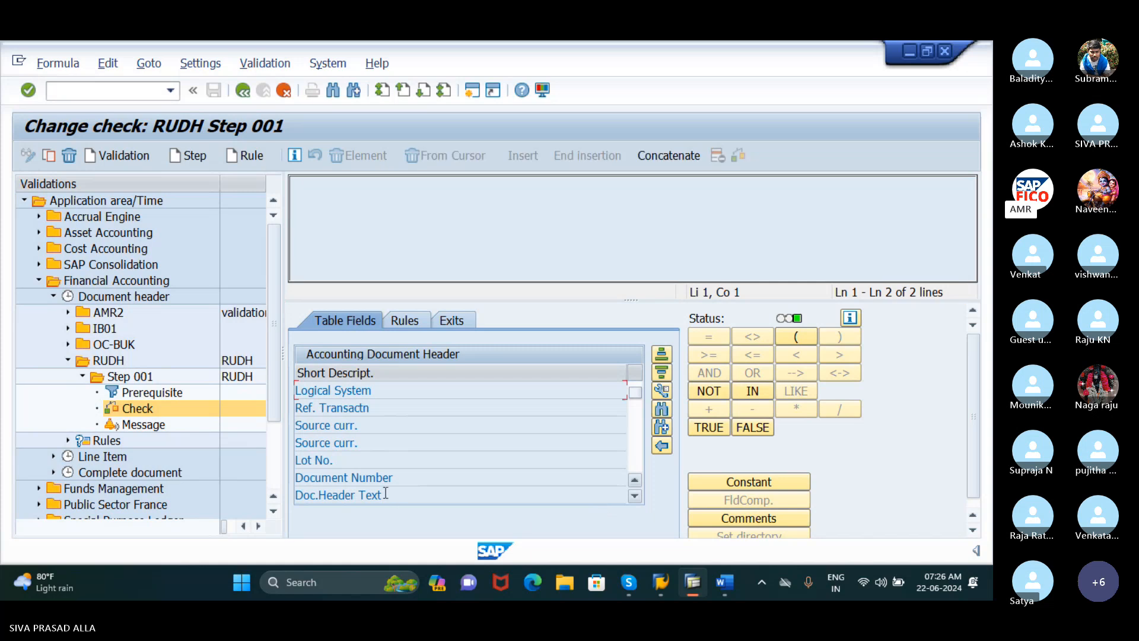
scroll(534, 493, down, 1)
click(402, 477)
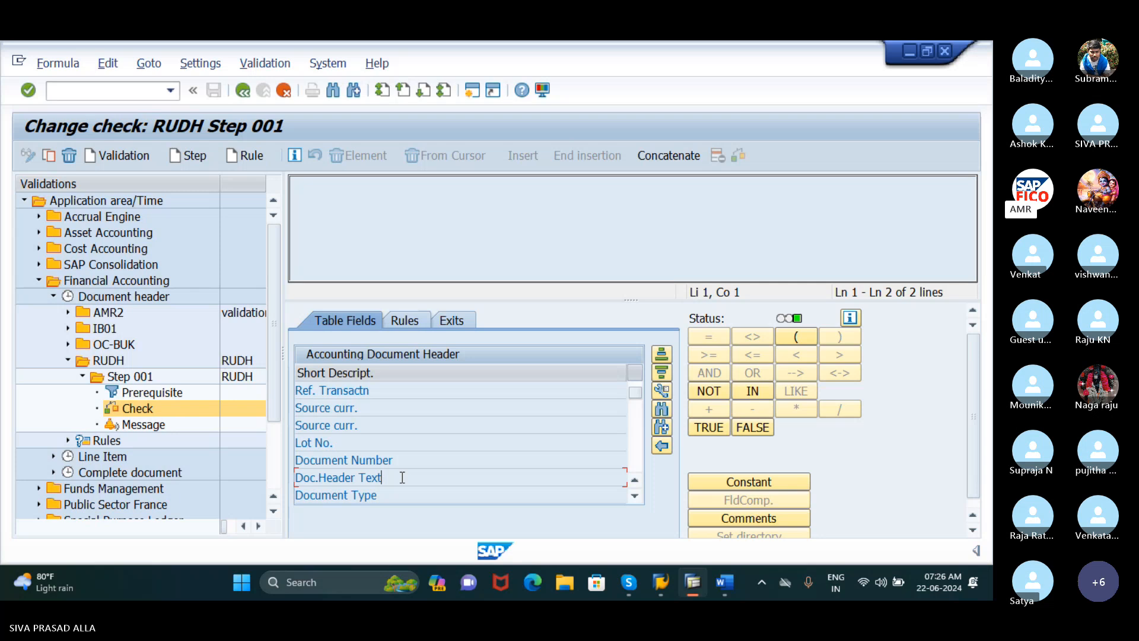
double_click(401, 477)
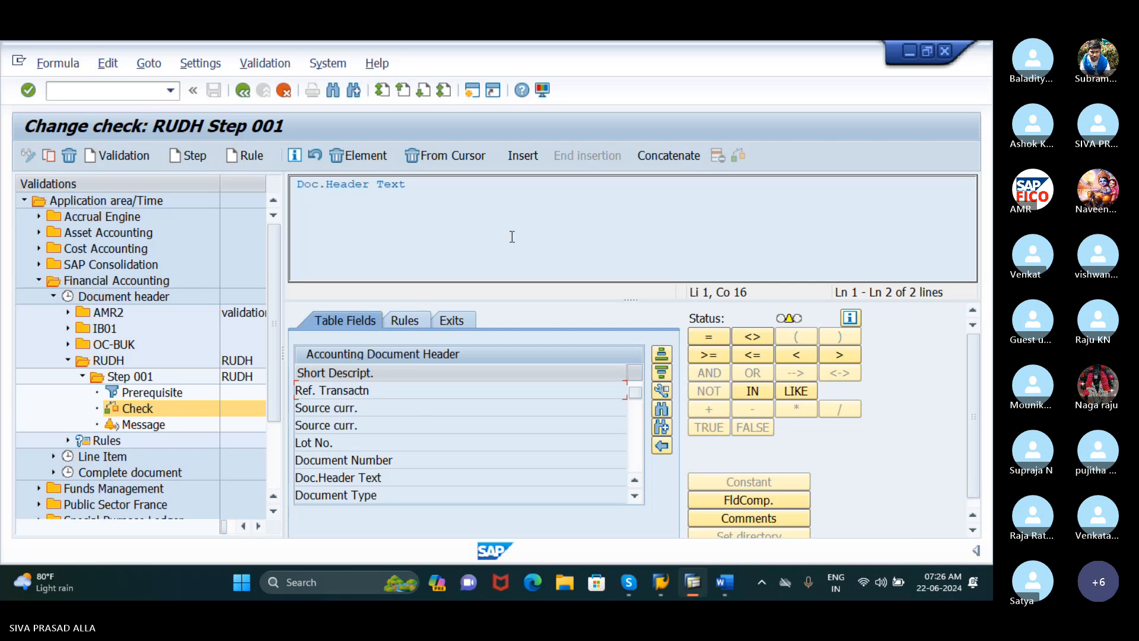
Step: Complete the check condition so that Doc.Header Text equals the constant RUDH
click(699, 338)
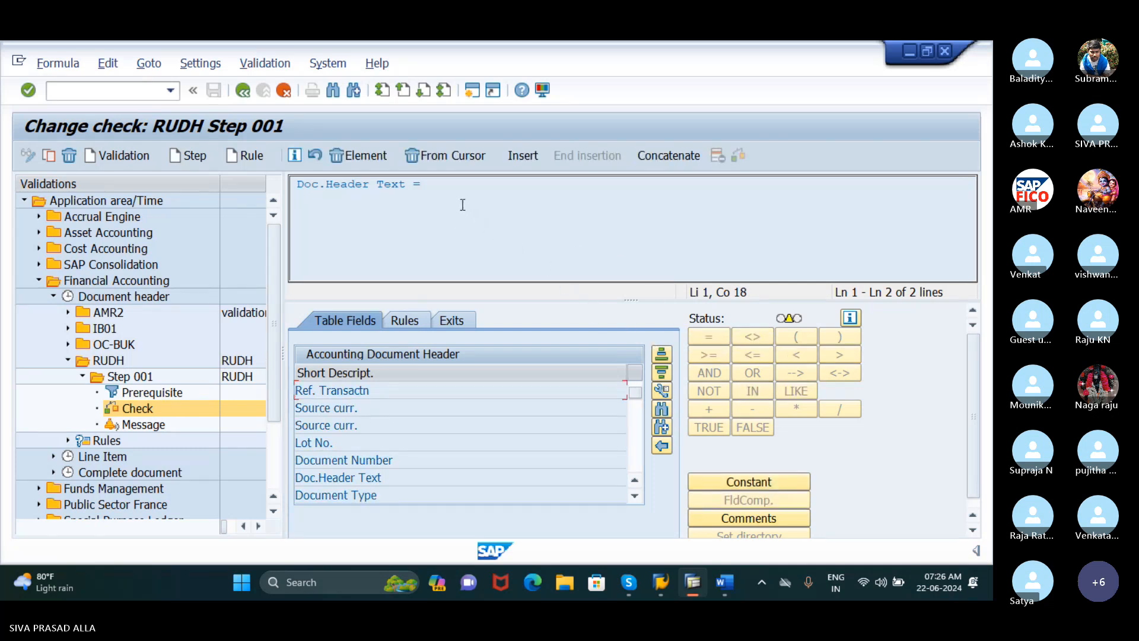
click(766, 483)
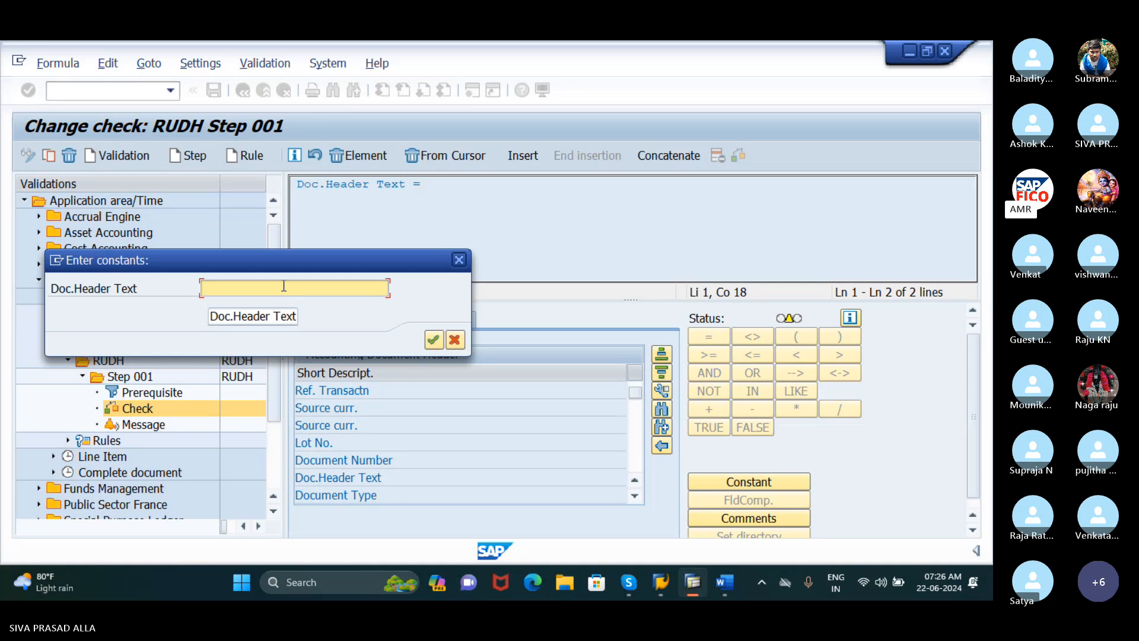
text(RU)
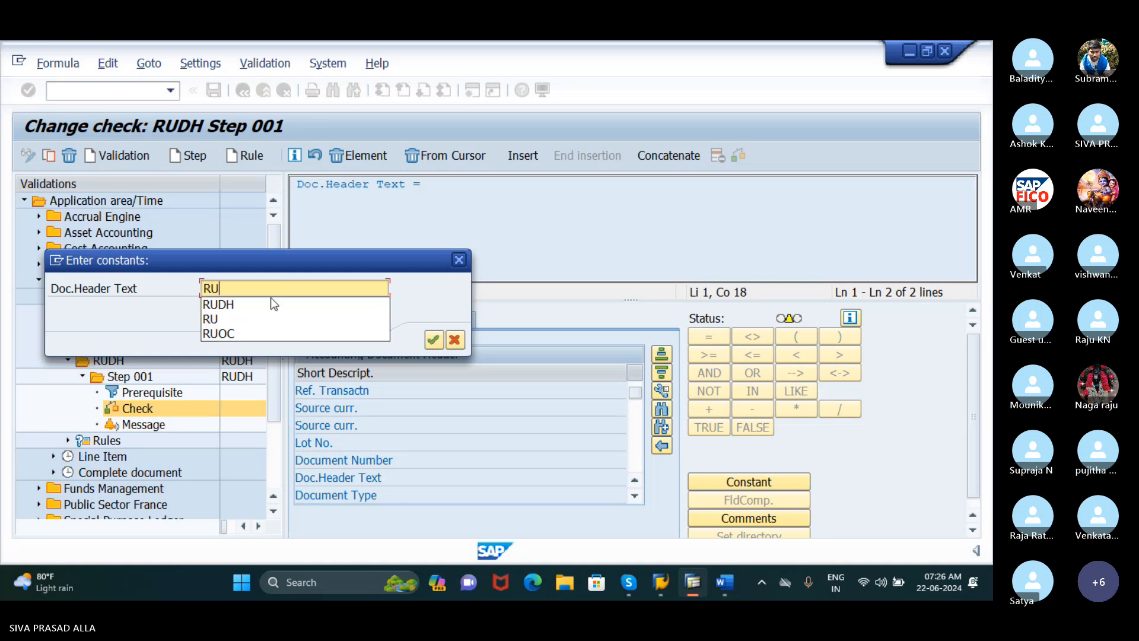
click(270, 301)
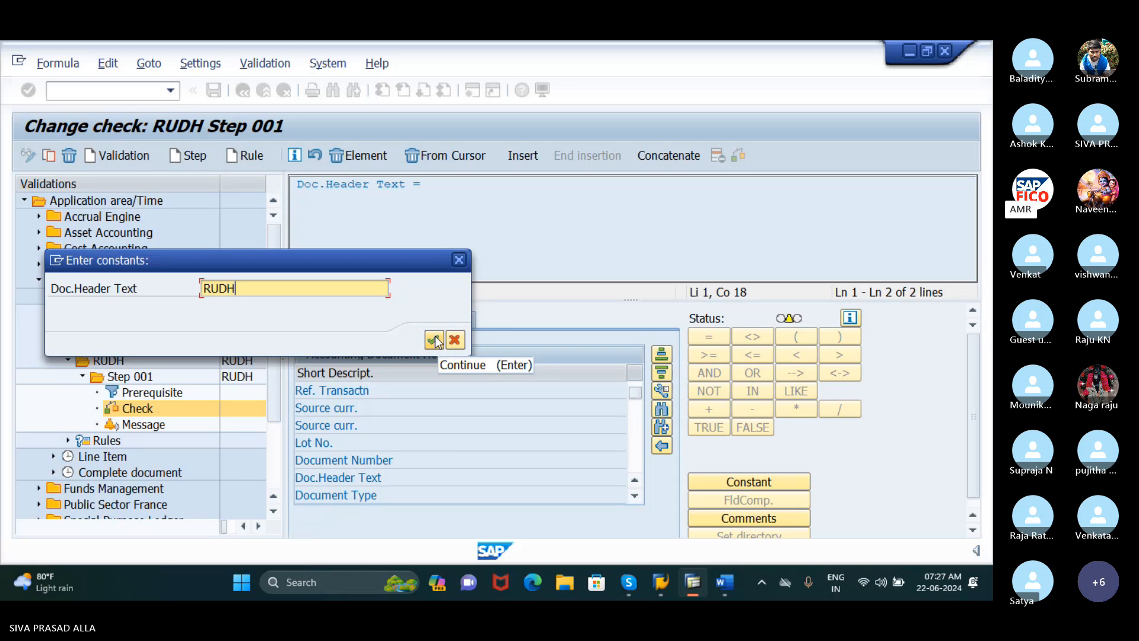
click(435, 340)
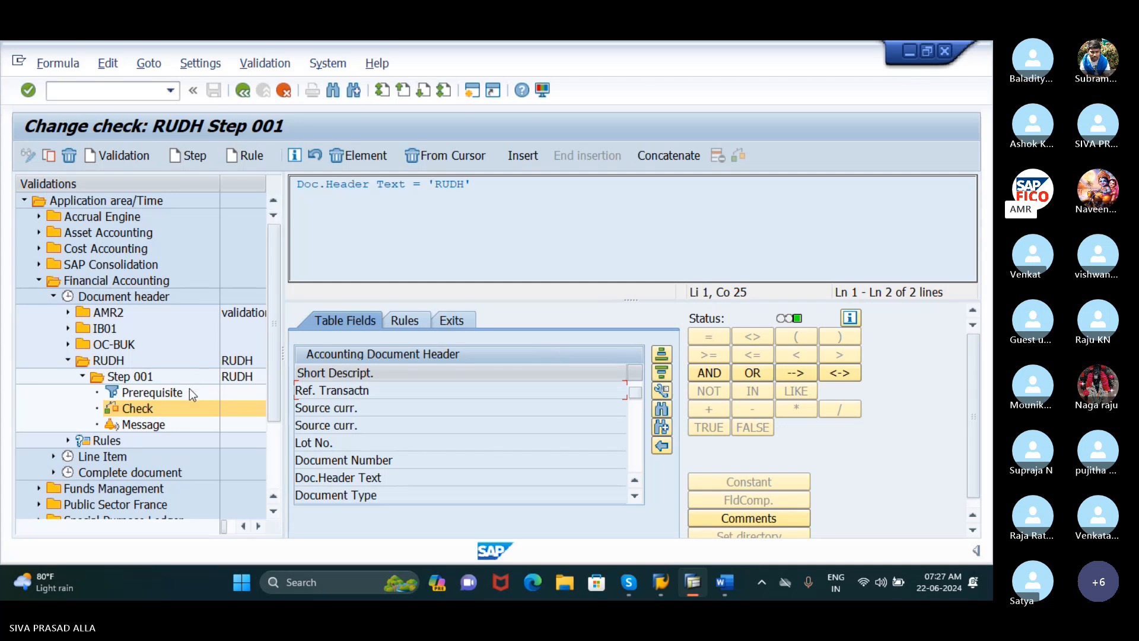
Step: Open the message settings of step 001 and choose message type E (Error)
double_click(144, 425)
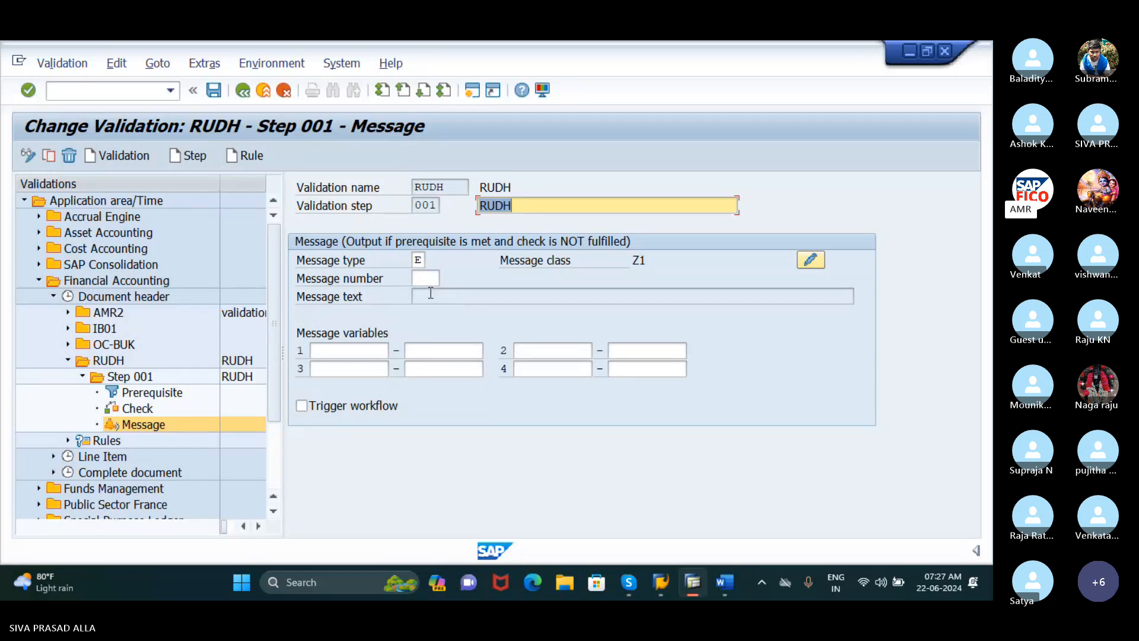
click(428, 262)
click(431, 261)
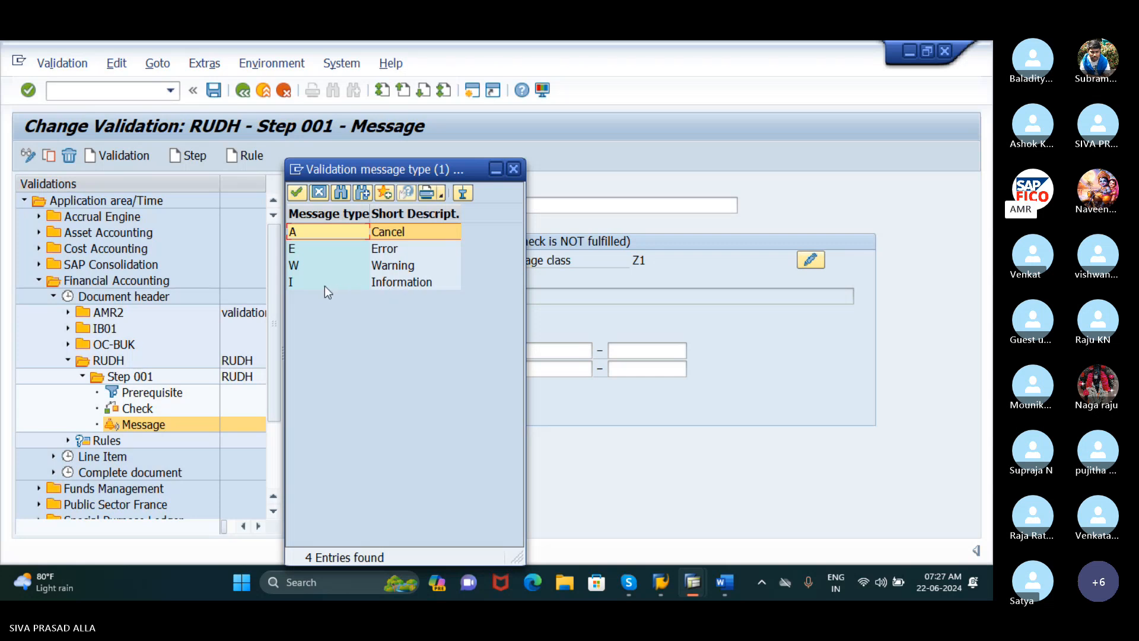
click(320, 251)
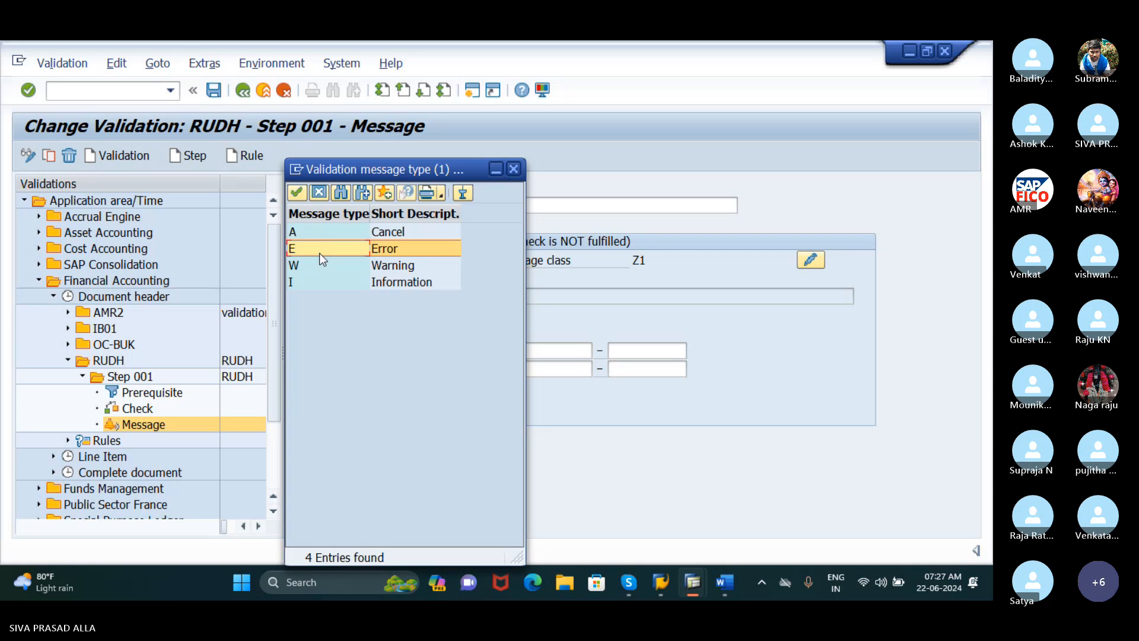
click(302, 196)
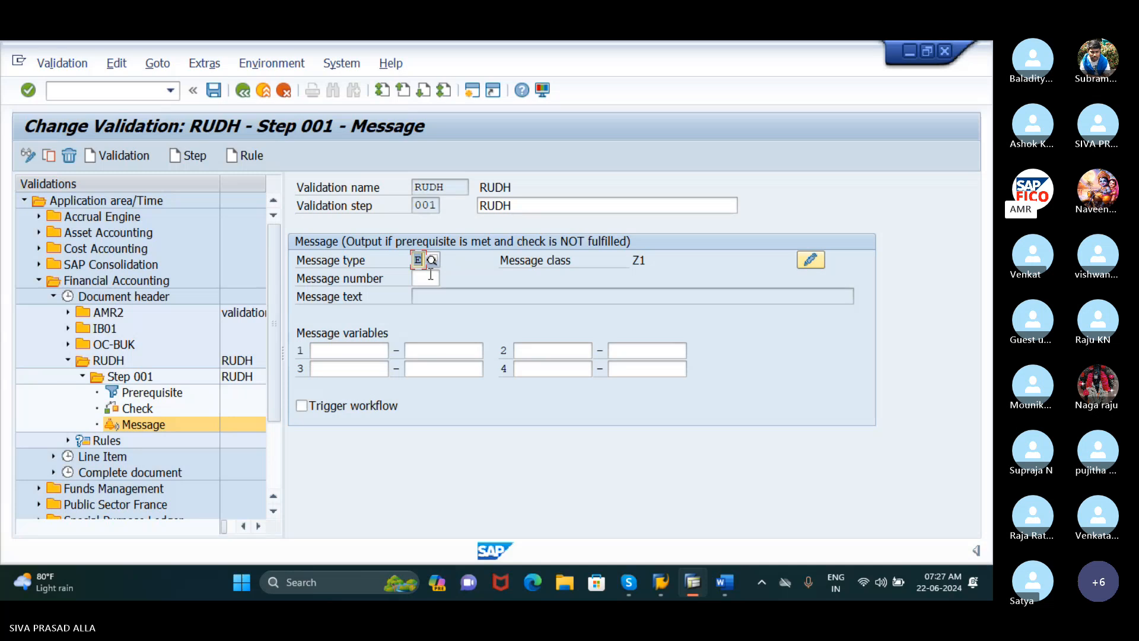
Step: Open message class Z1 for maintenance and make the empty message 024 editable in the original language
click(812, 260)
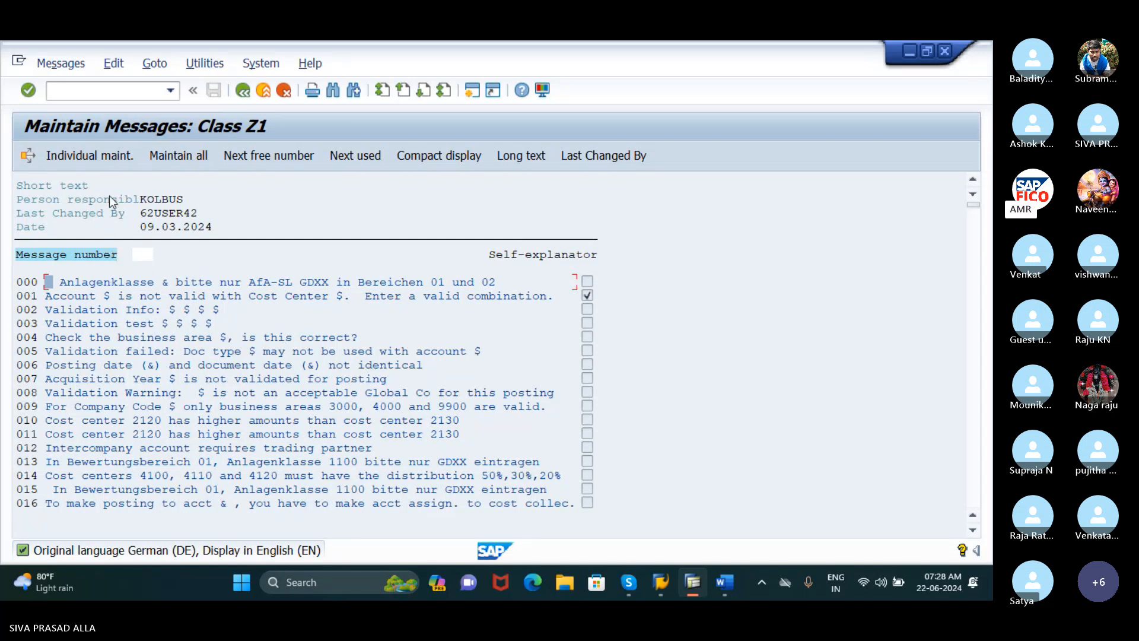
click(973, 529)
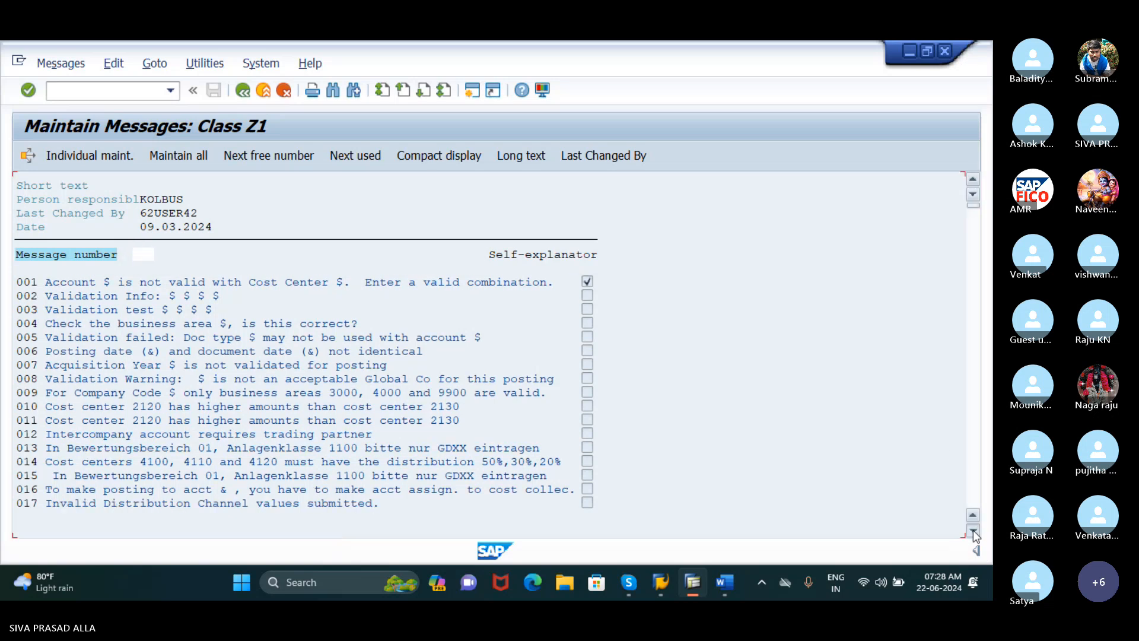
click(973, 529)
click(973, 529)
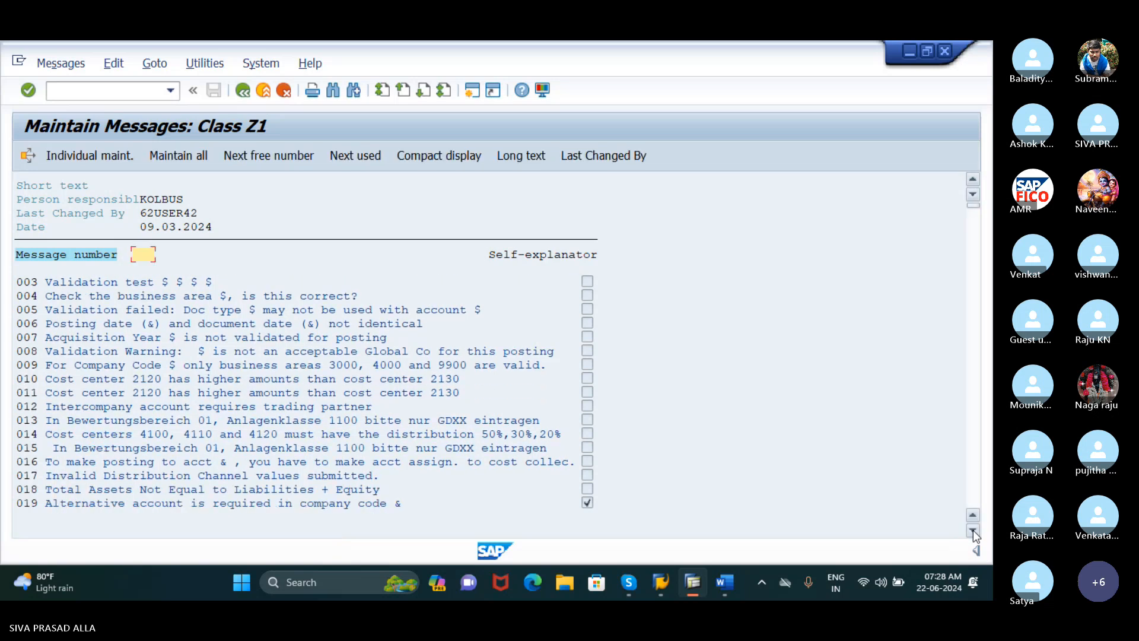
click(973, 529)
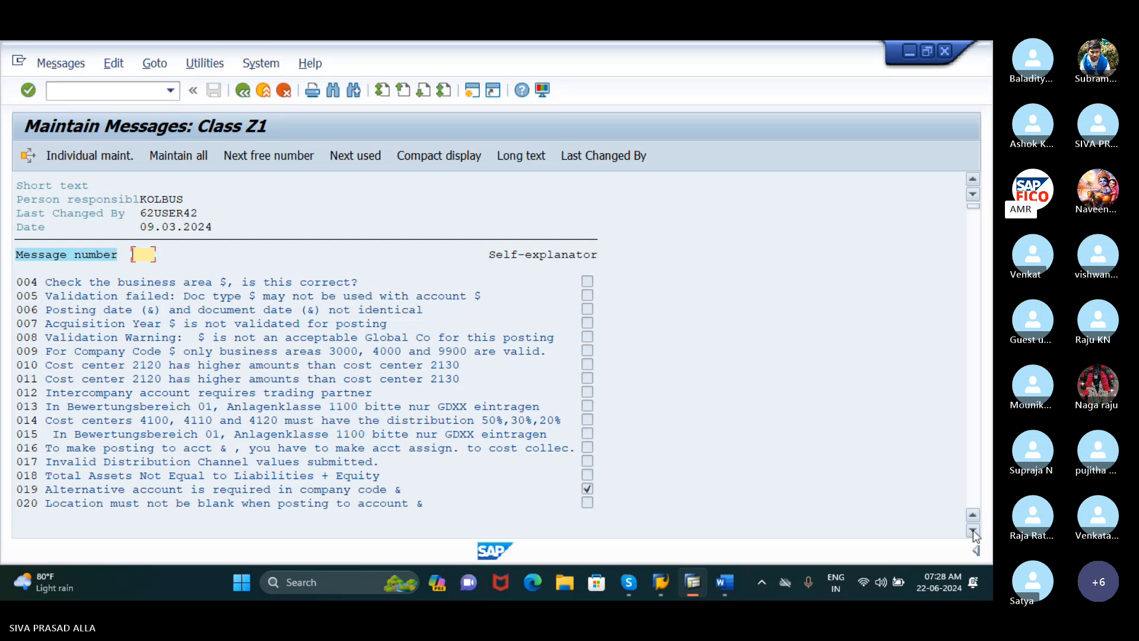
click(973, 529)
click(973, 529)
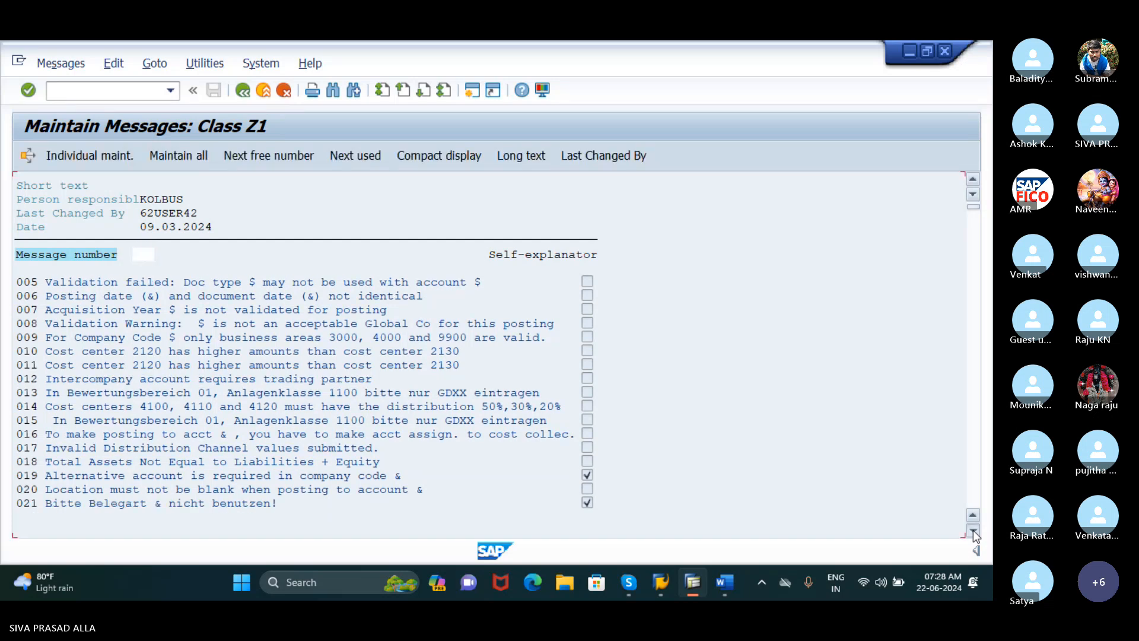
click(973, 529)
click(973, 529)
click(973, 529)
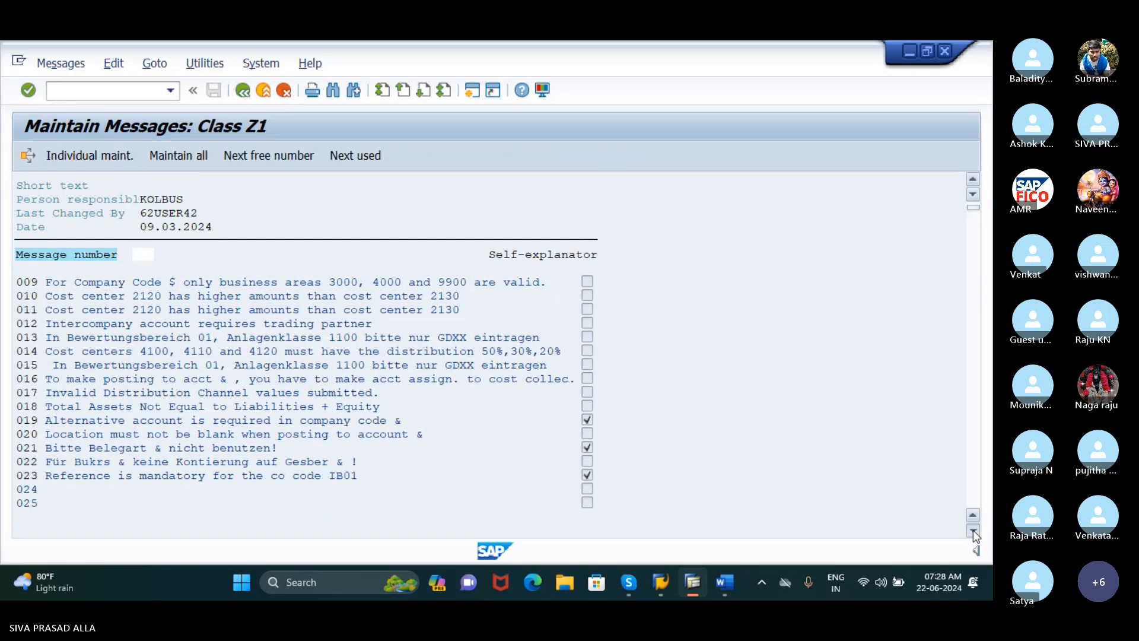
click(973, 529)
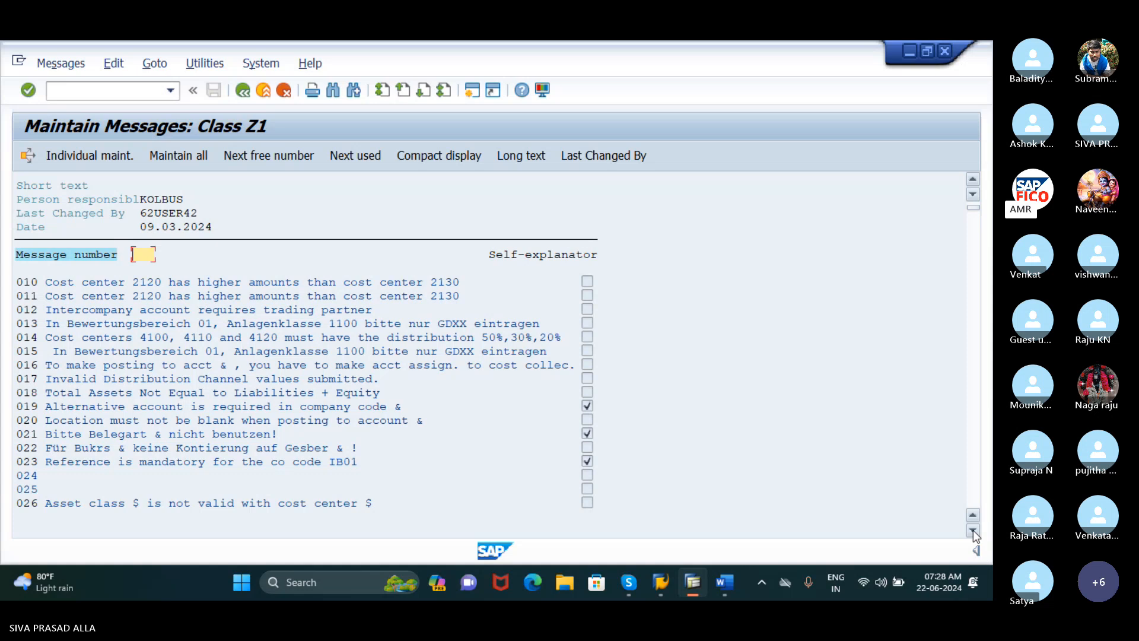
click(84, 475)
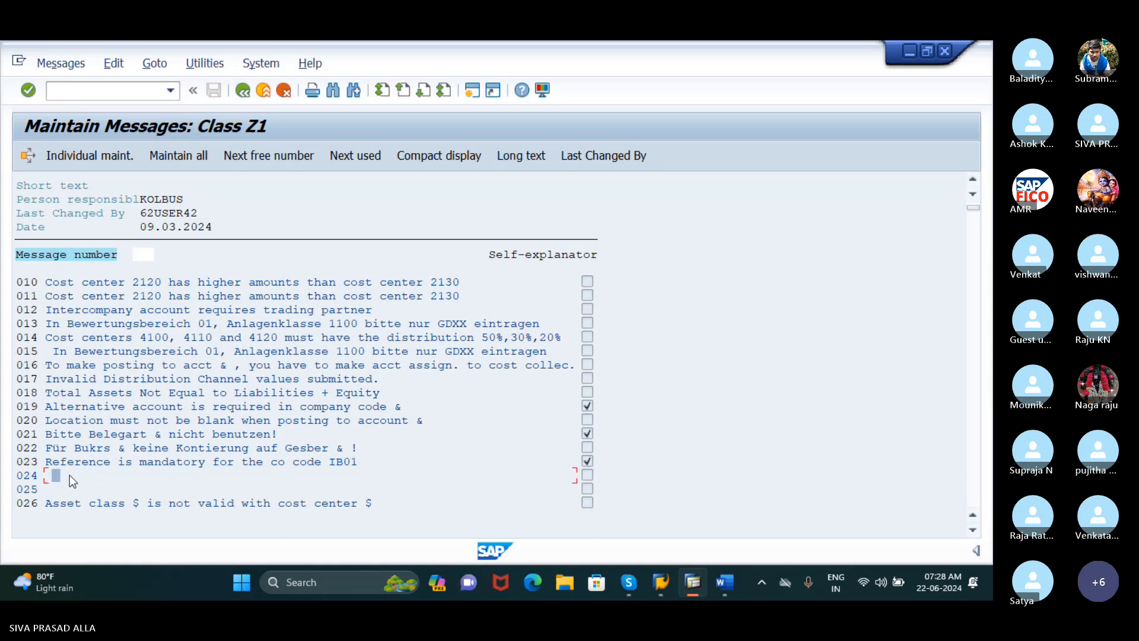
double_click(69, 476)
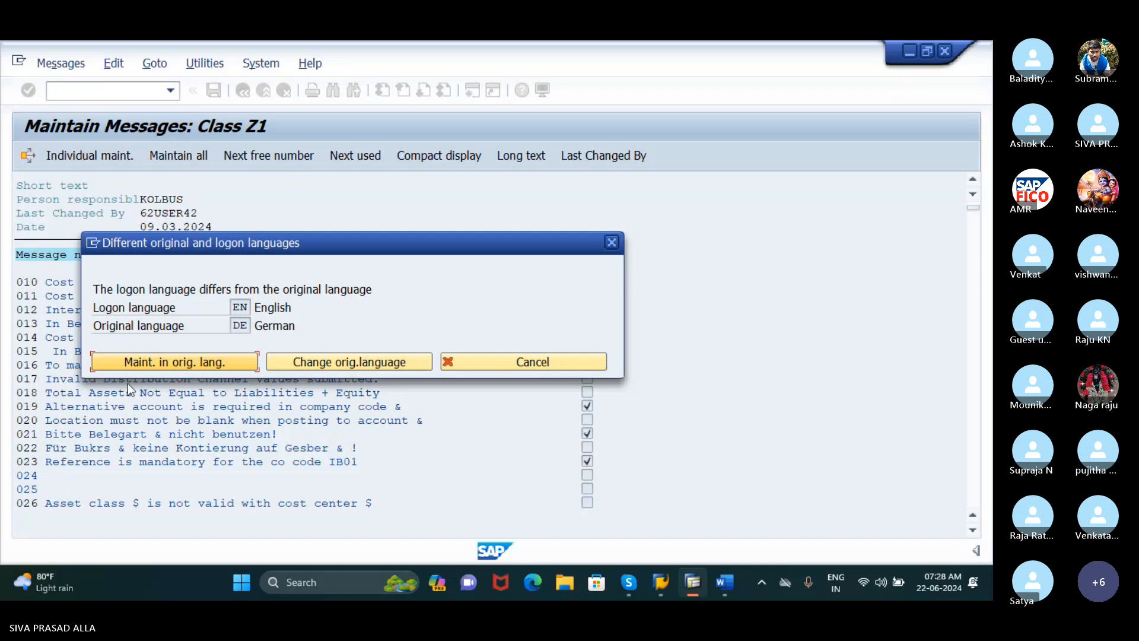
click(163, 361)
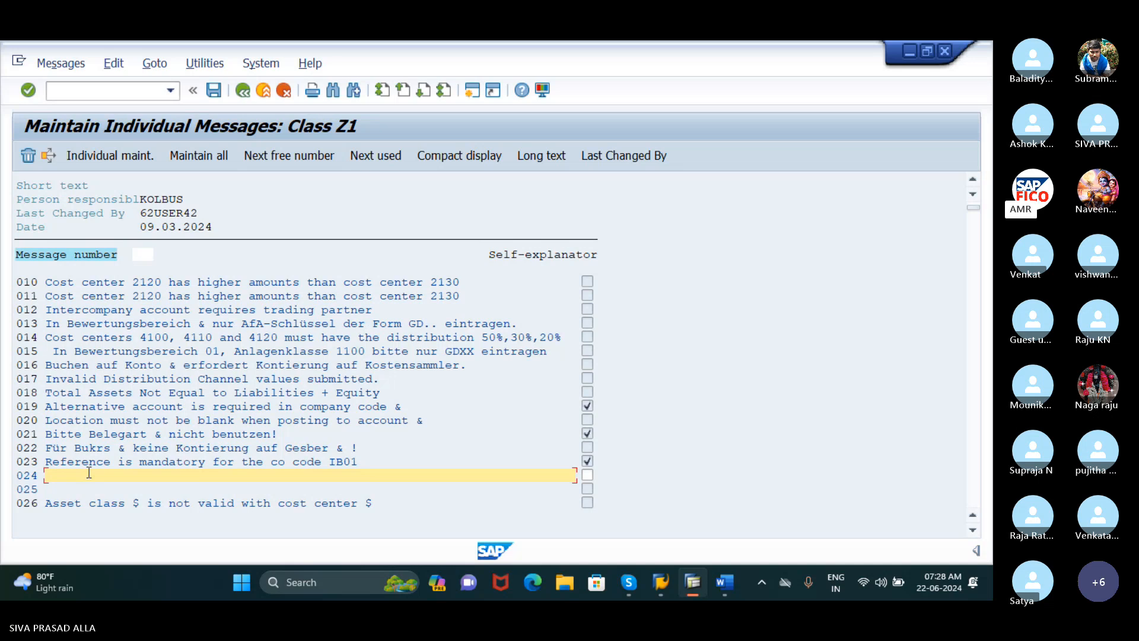
Step: Enter VALIDATION TEXT as the short text of message 024, save the messages and return to the validation's message settings
text(ENTER)
key(BackSpace)
key(BackSpace)
key(BackSpace)
key(BackSpace)
key(BackSpace)
text(VALIS)
text(TION T)
text(EXT)
click(111, 476)
key(BackSpace)
key(BackSpace)
key(BackSpace)
key(BackSpace)
key(BackSpace)
text(DATOIO TEXT)
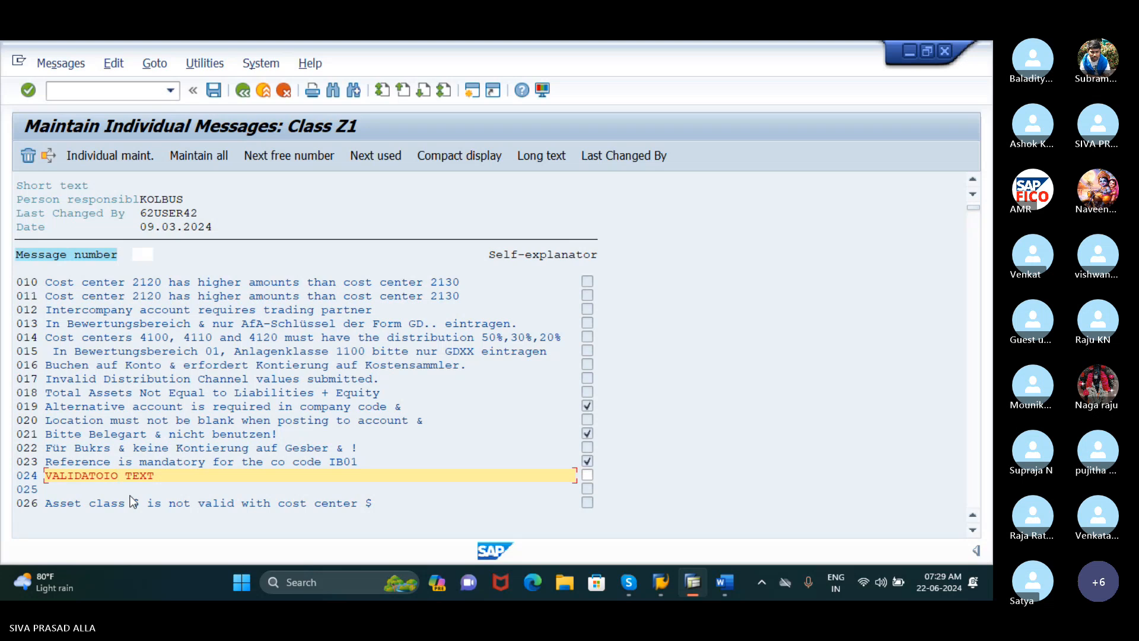
key(BackSpace)
key(BackSpace)
key(BackSpace)
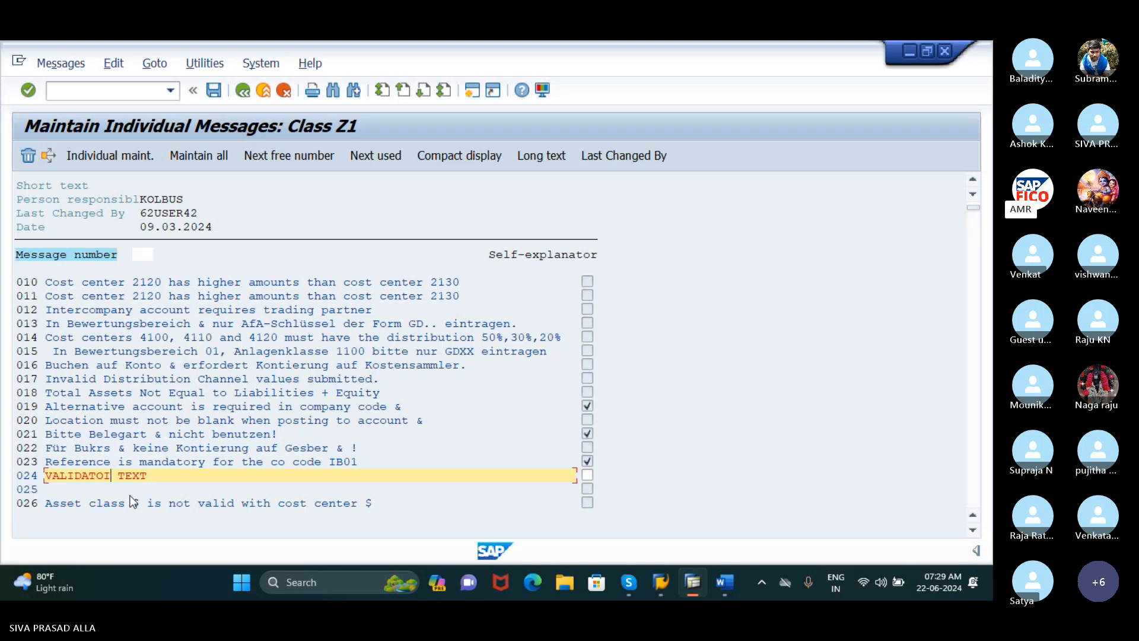
text(ION)
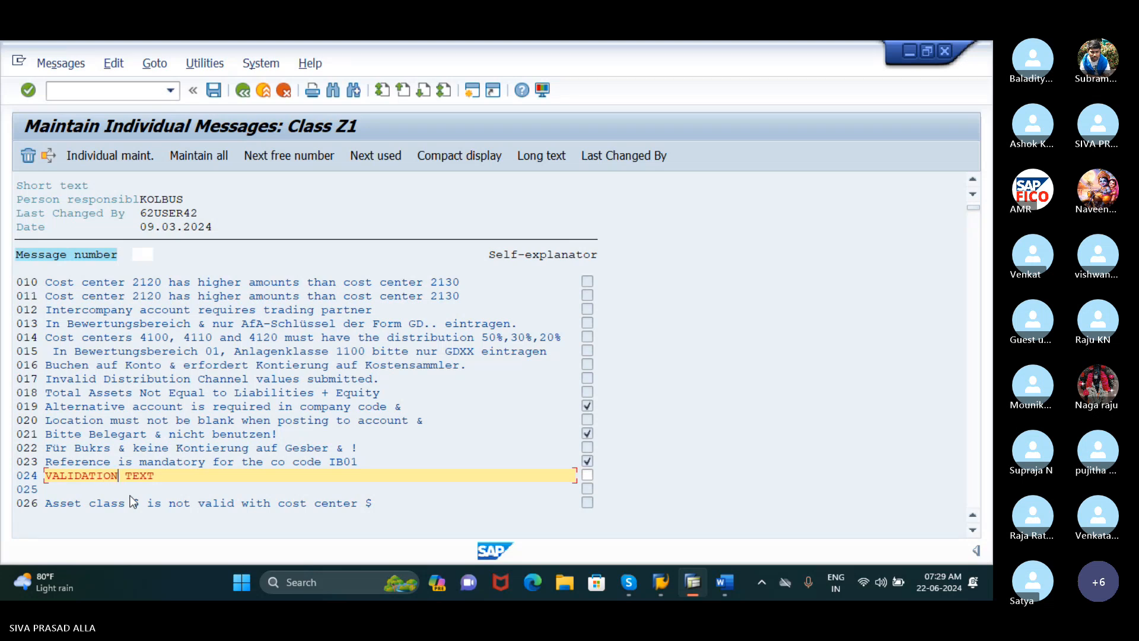
click(214, 93)
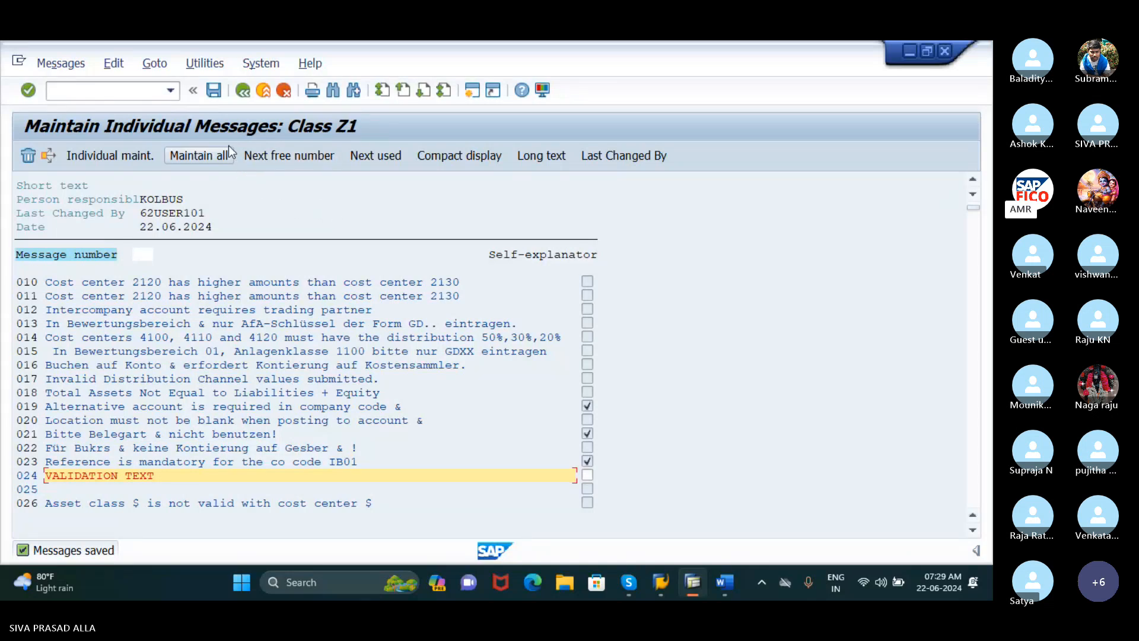
click(242, 91)
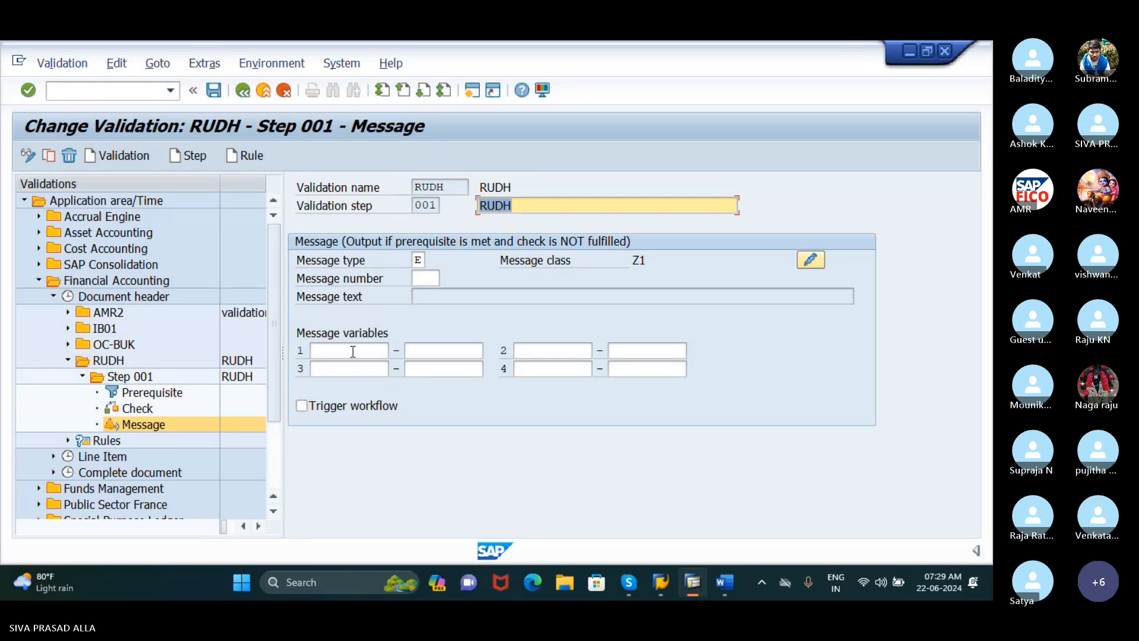
Step: Assign message number 003 (Validation test) to step 001 and save the validation
click(423, 278)
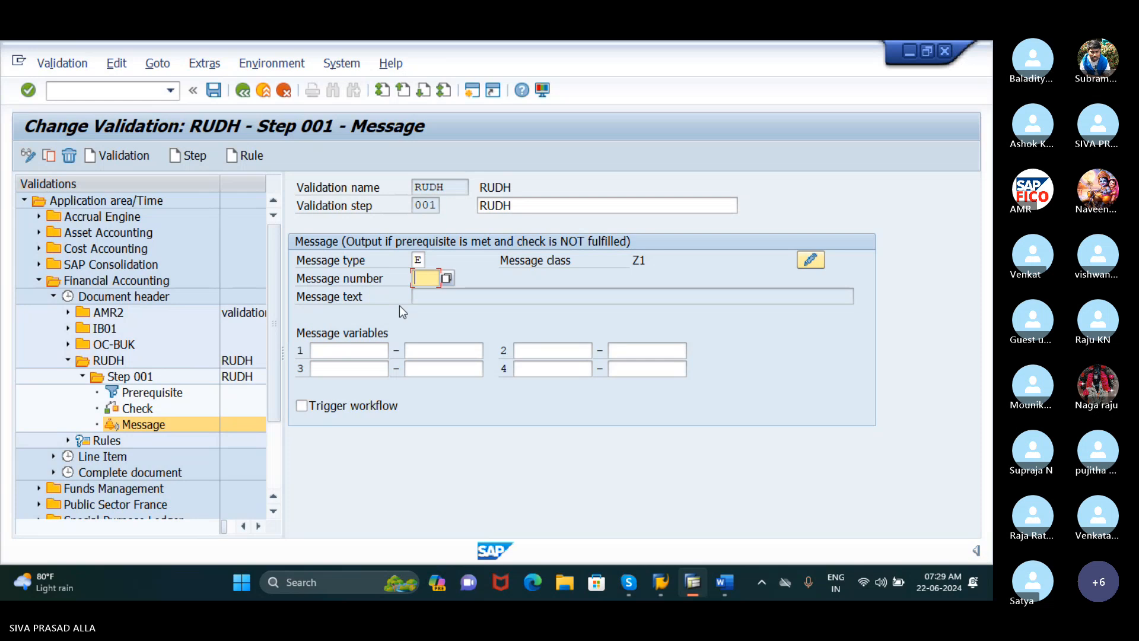
click(447, 278)
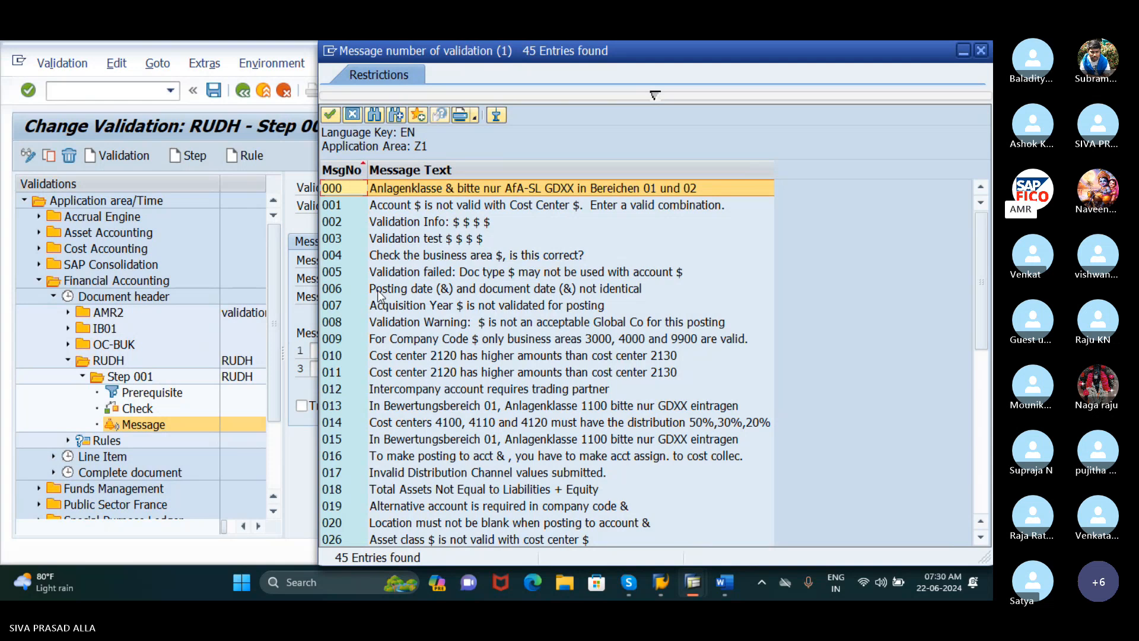
click(336, 238)
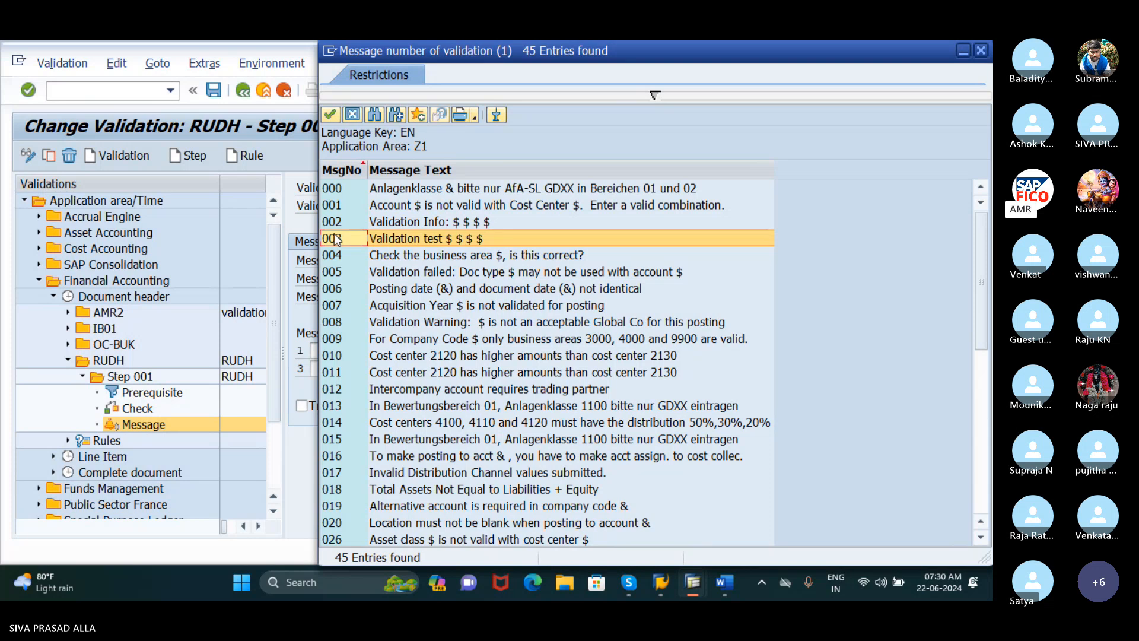
click(331, 115)
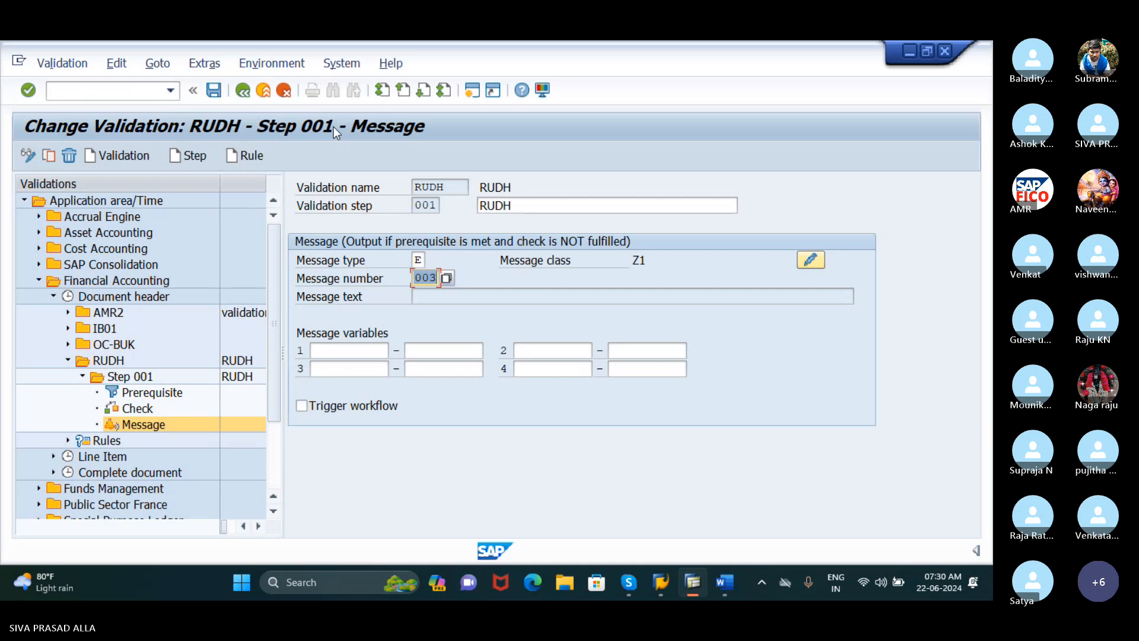
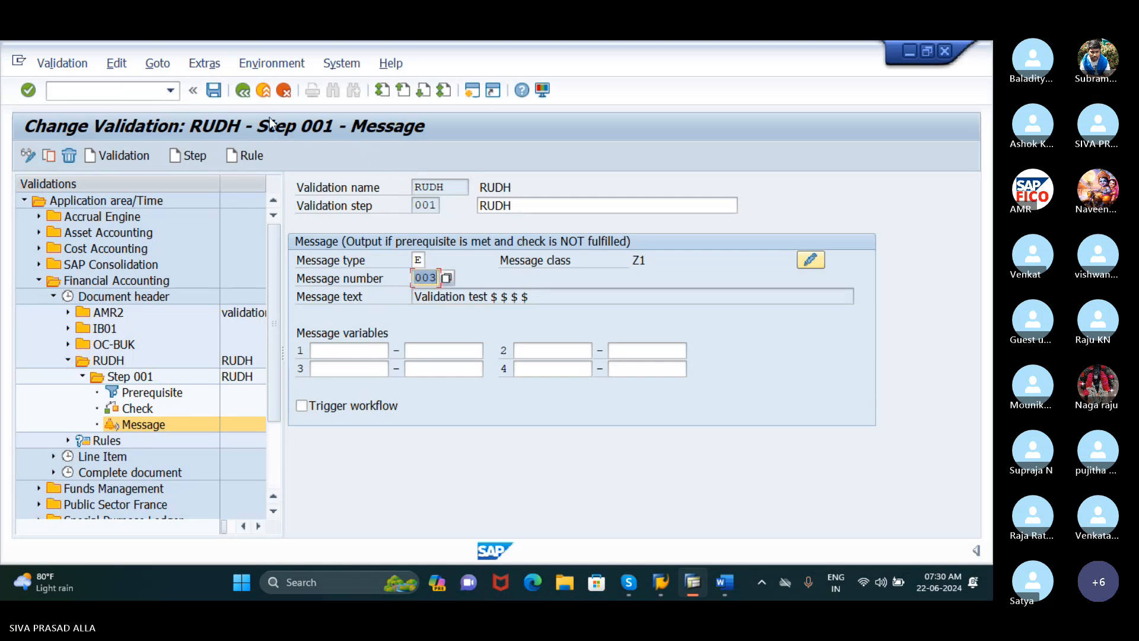
click(216, 99)
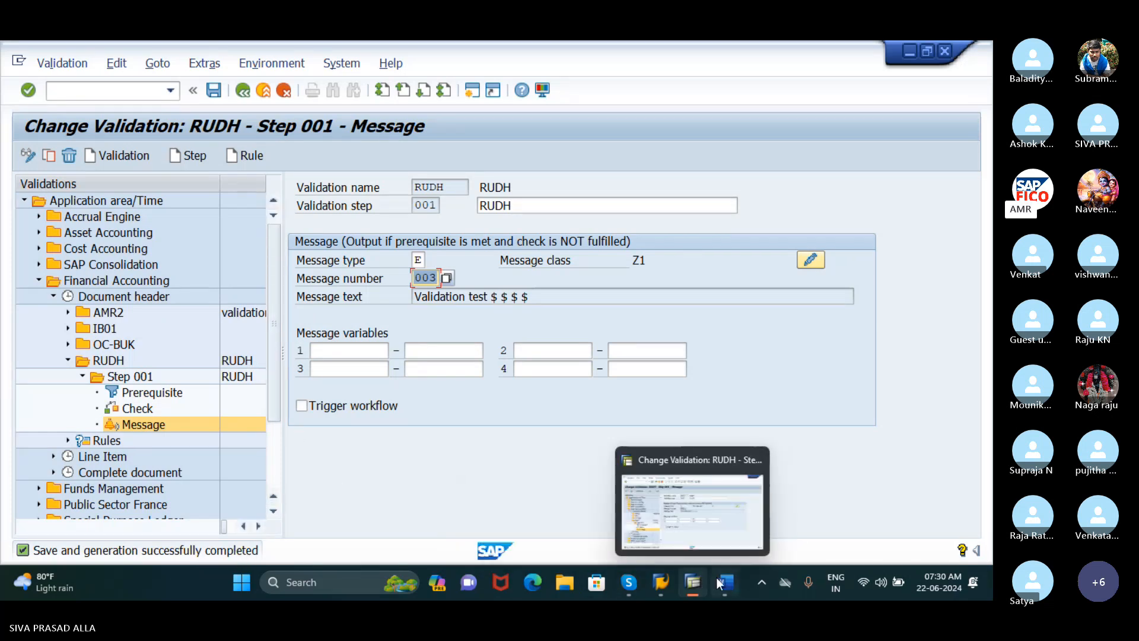
Step: Switch to the Word notes and highlight the line about assigning the validation rule to the company code with OB28
mouse_move(717, 578)
click(716, 538)
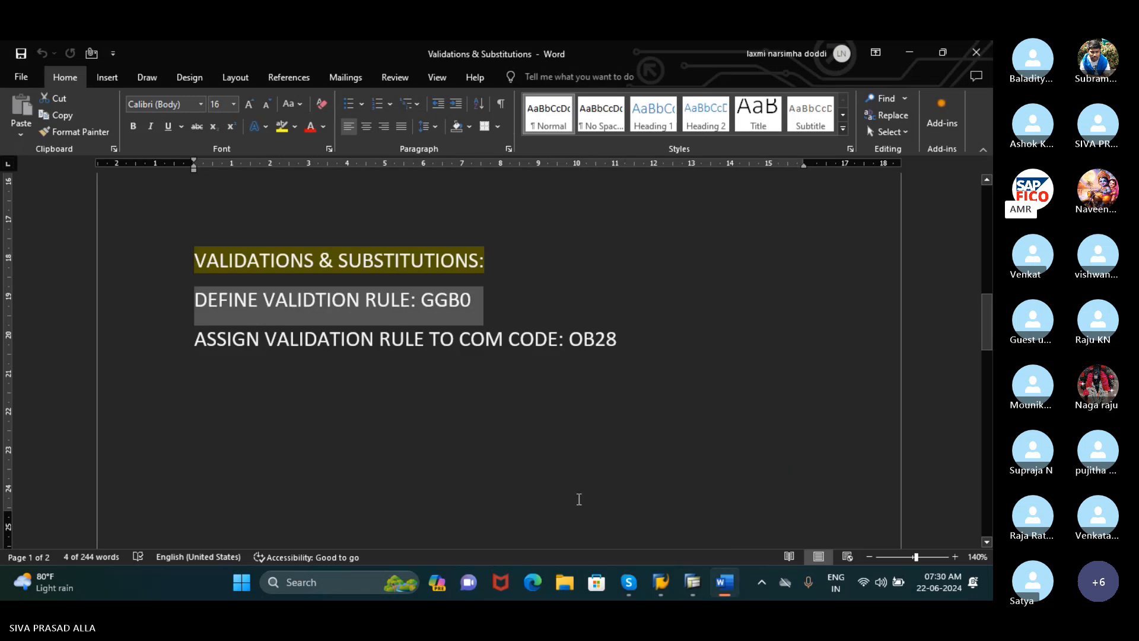
click(561, 460)
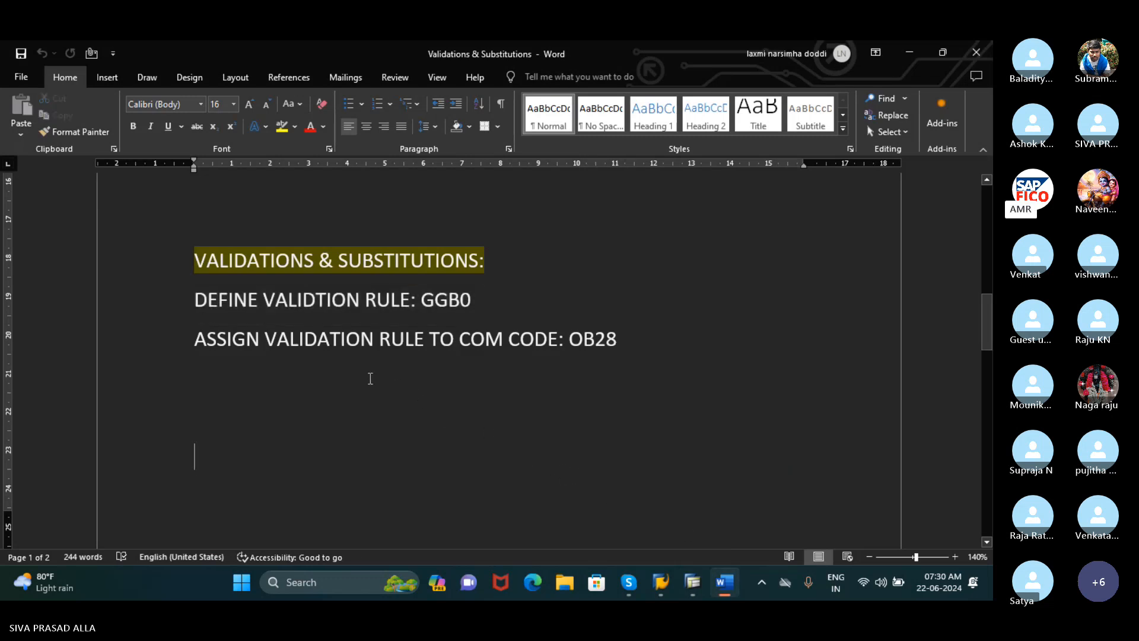
drag(198, 339, 682, 338)
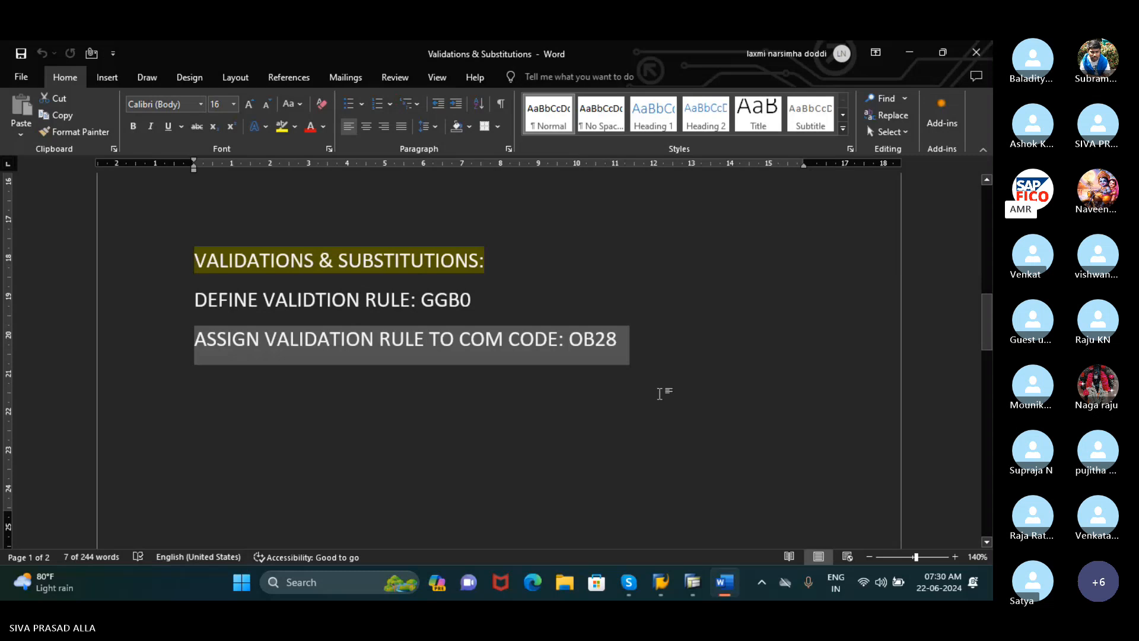
mouse_move(701, 590)
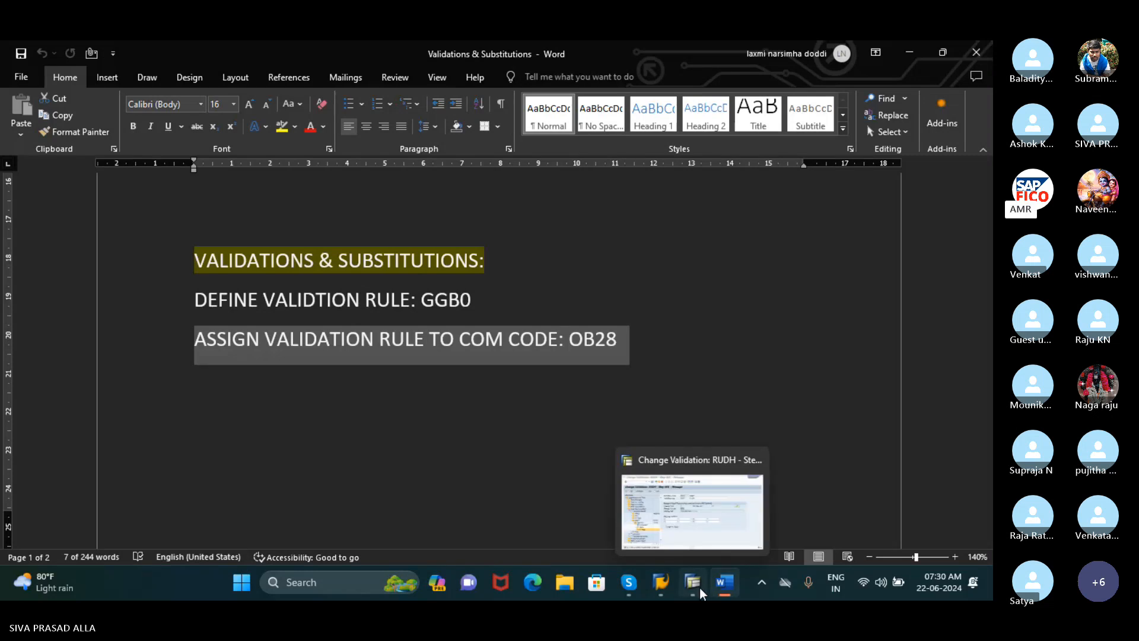
Step: Switch back to SAP, leave the validation editor and open transaction OB28
click(701, 590)
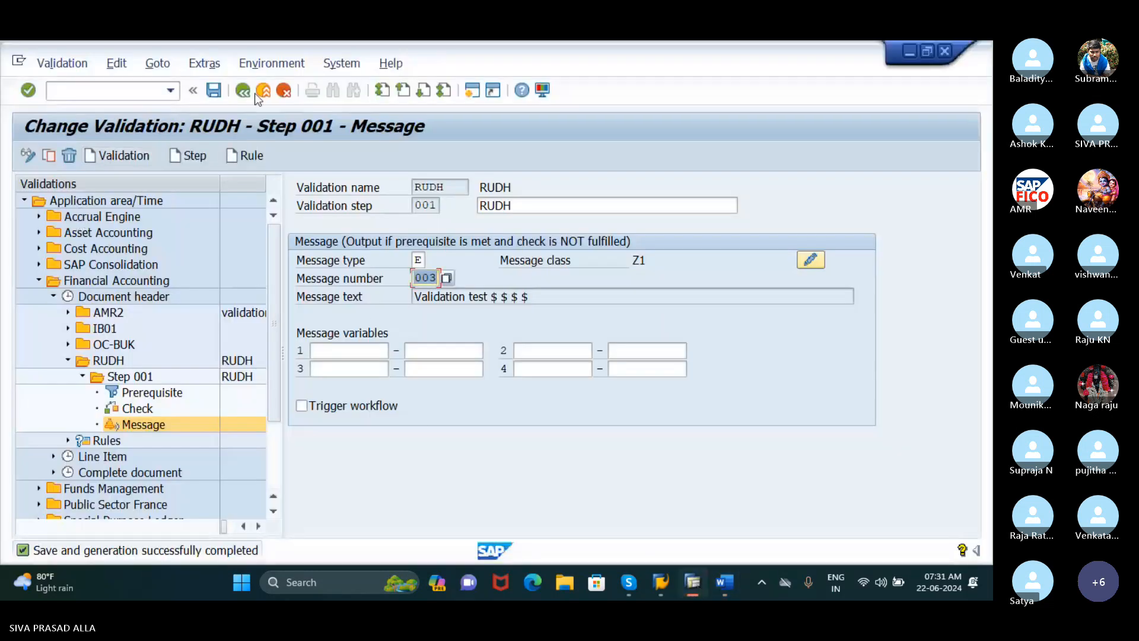
click(474, 92)
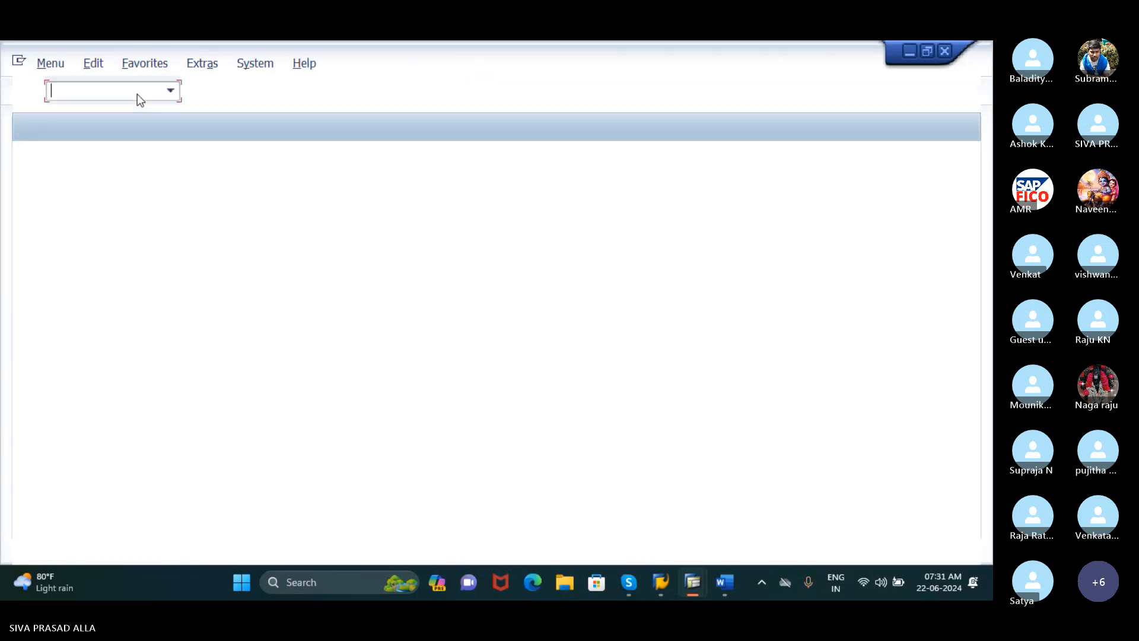
text(OB)
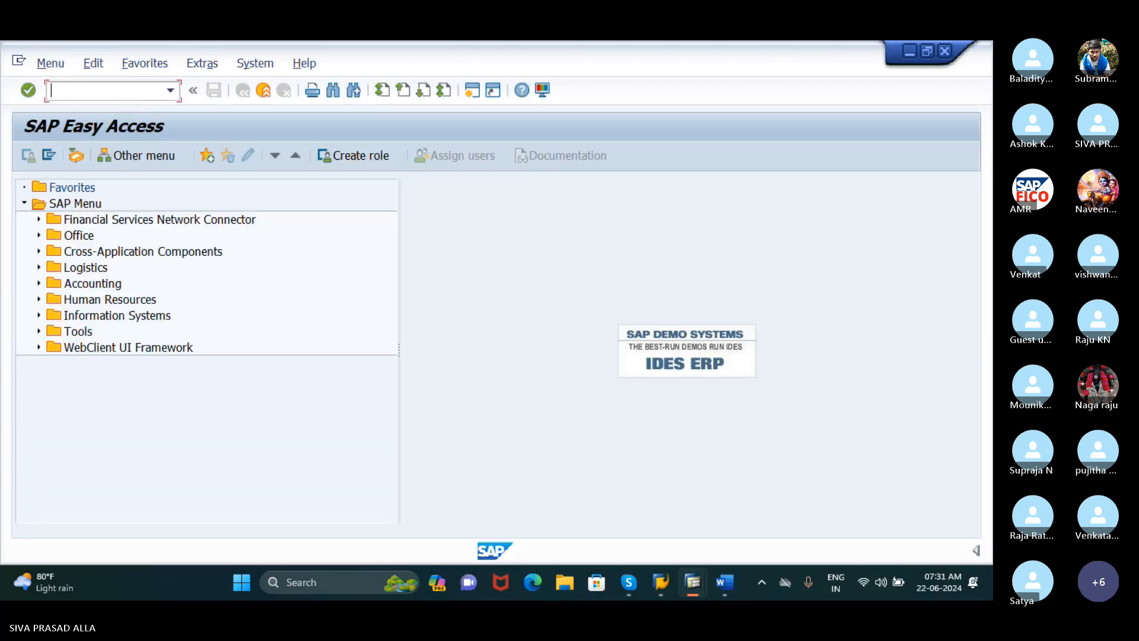
text(28)
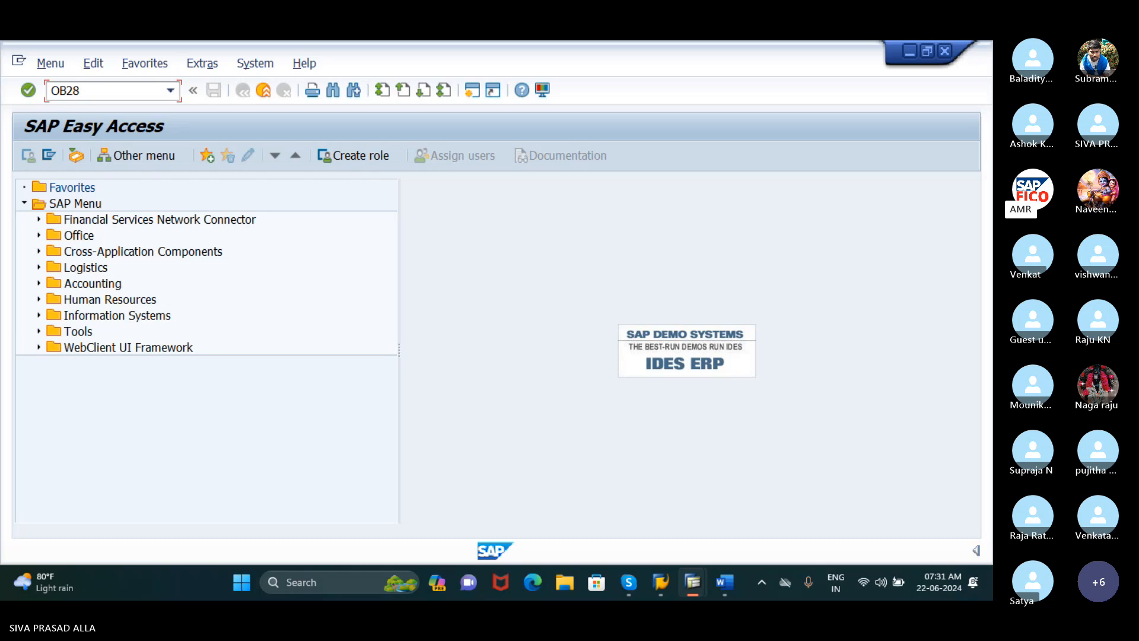
key(Return)
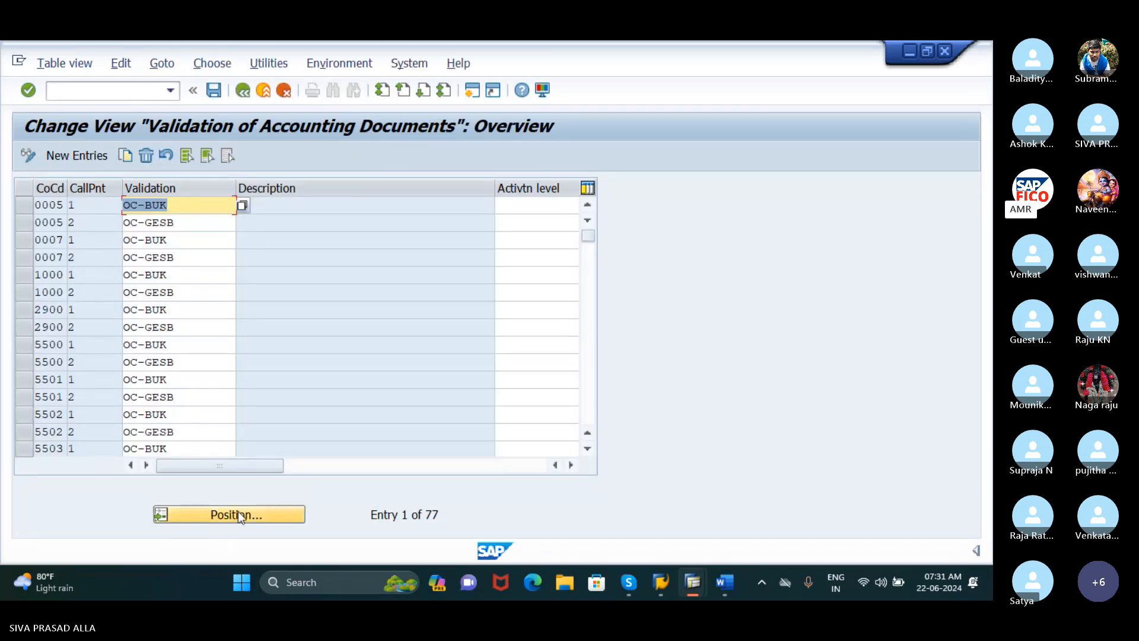
Step: Start a new validation assignment for company code RUDH and choose callup point 0001 (Document header)
click(67, 159)
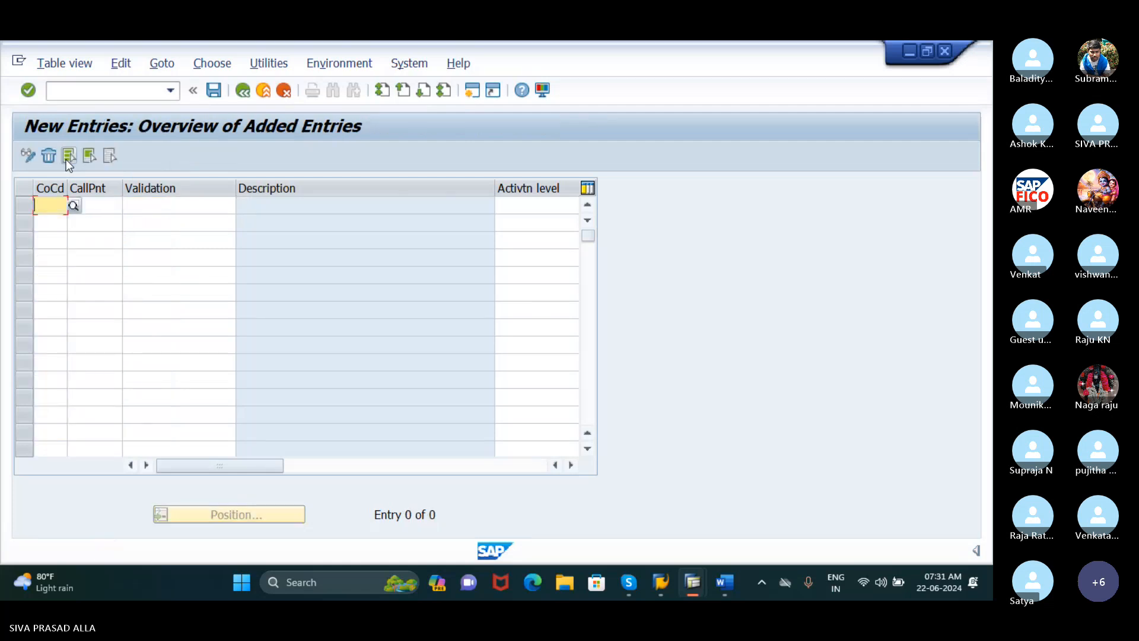
text(RUDH)
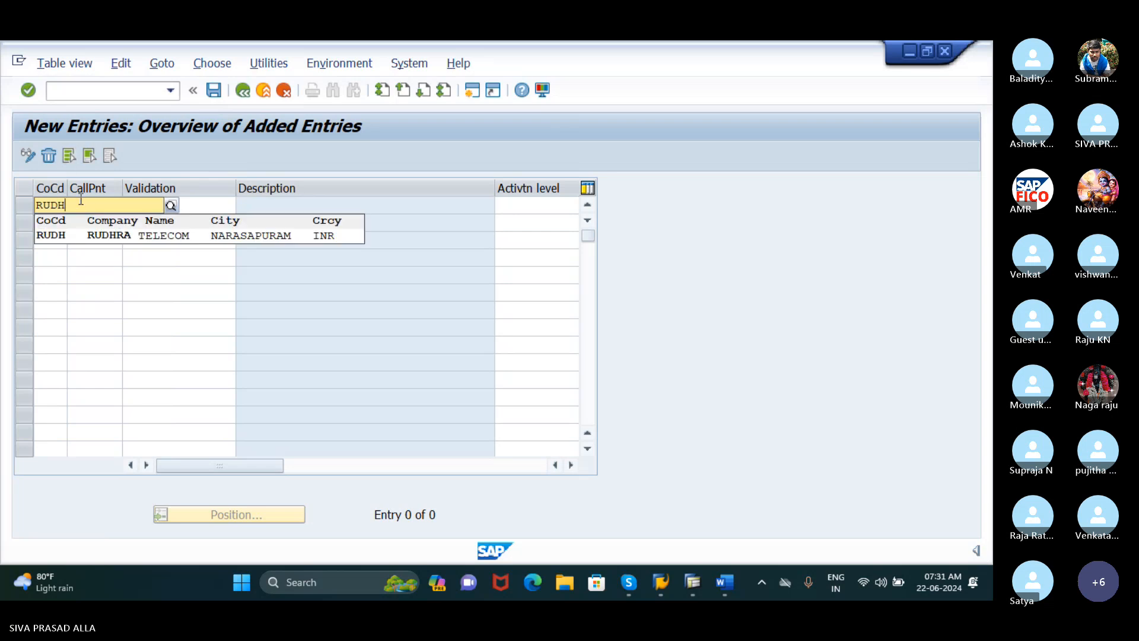
click(91, 234)
key(Tab)
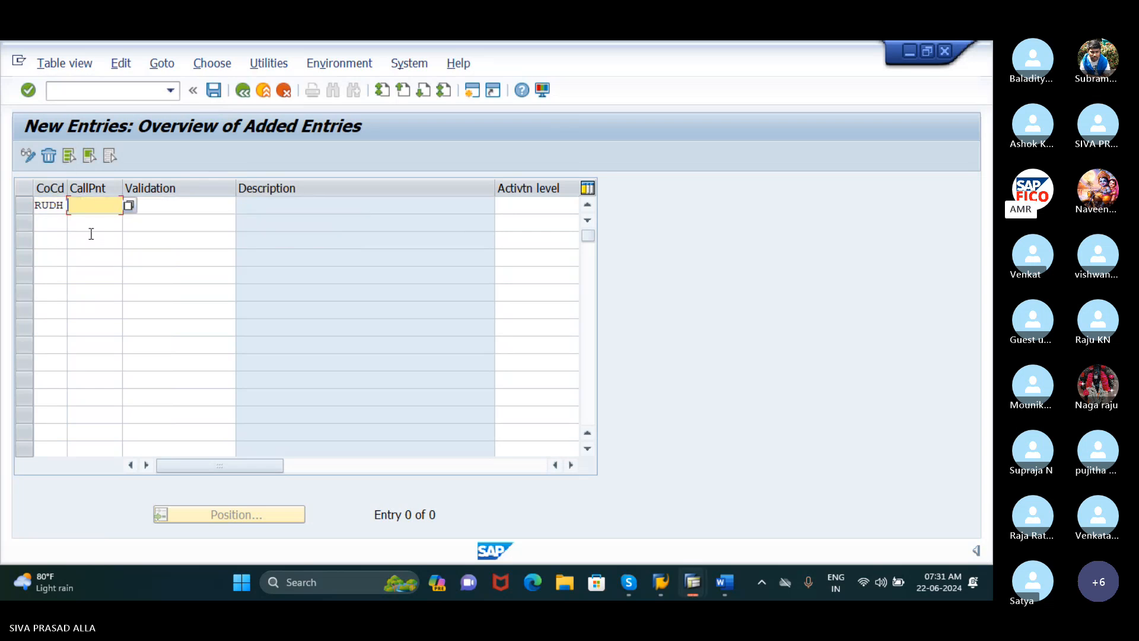
click(130, 209)
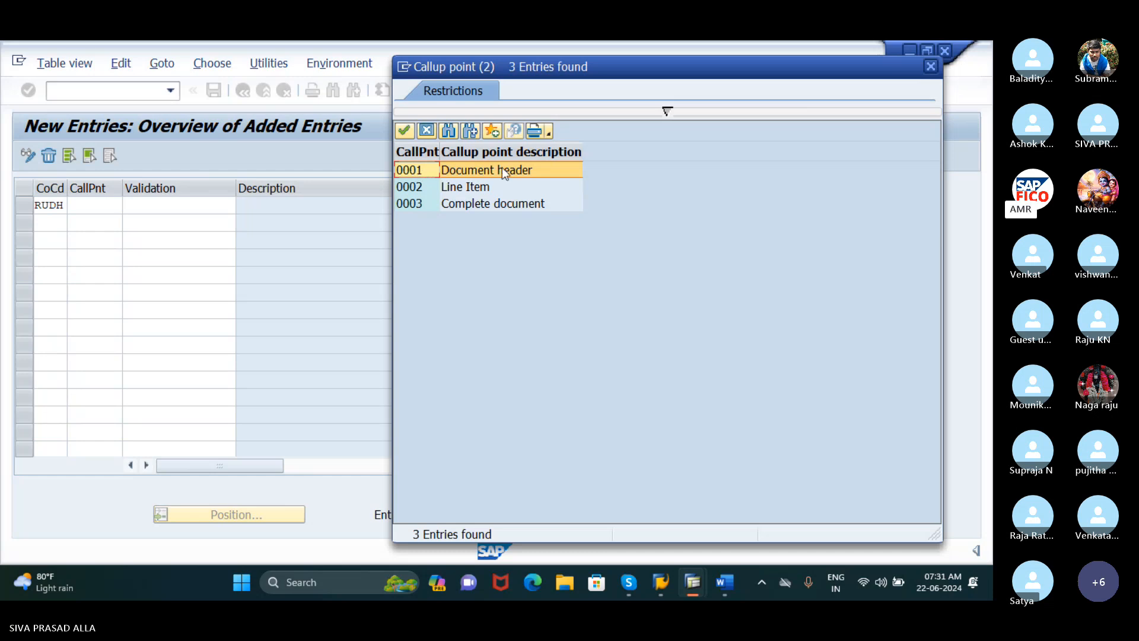
click(404, 132)
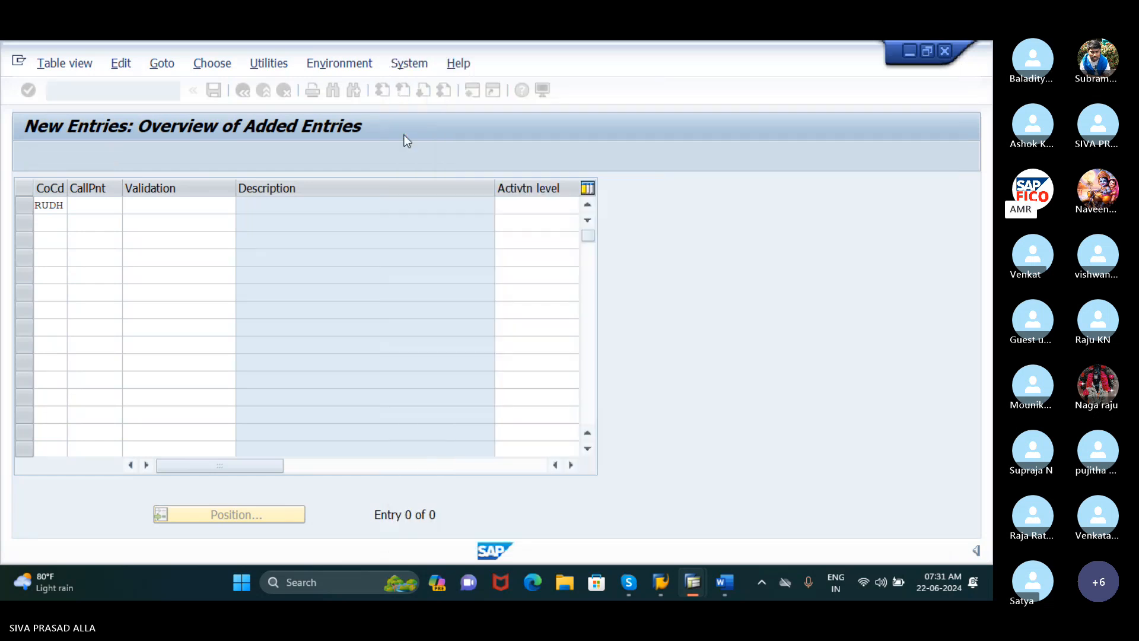
Step: Assign validation RUDH to the new entry for company code RUDH
click(163, 203)
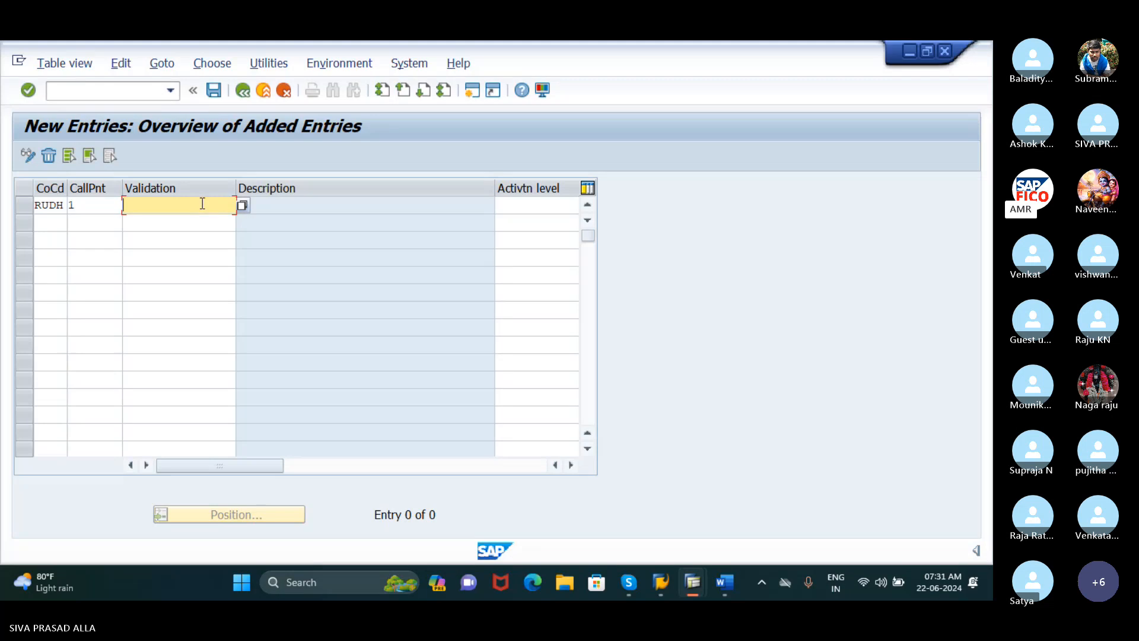
click(243, 205)
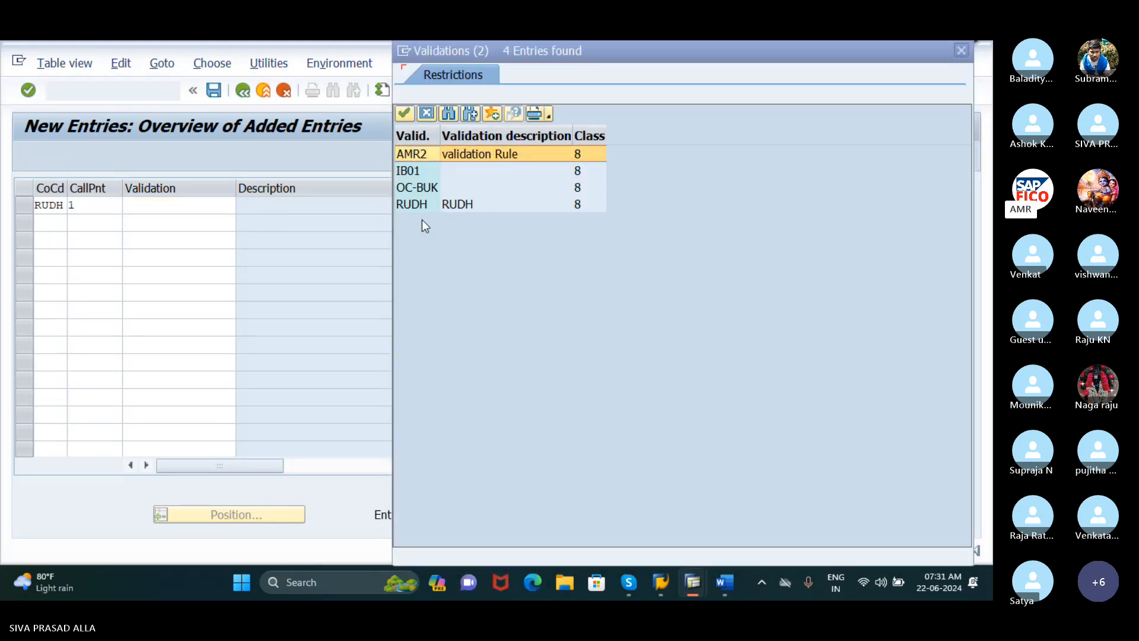
click(411, 204)
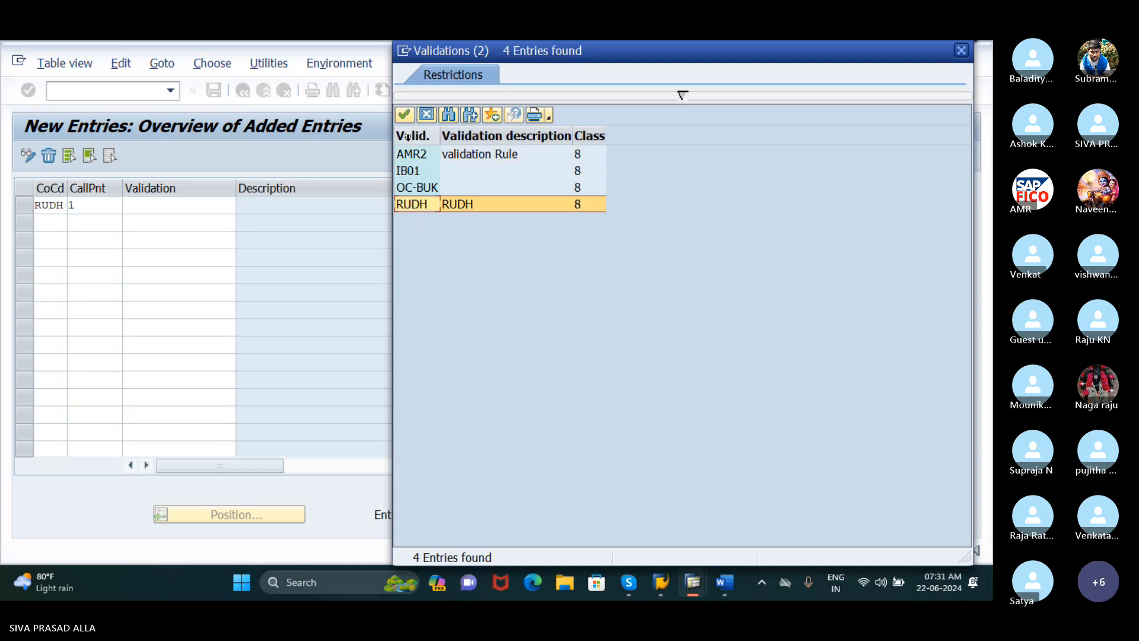
click(405, 115)
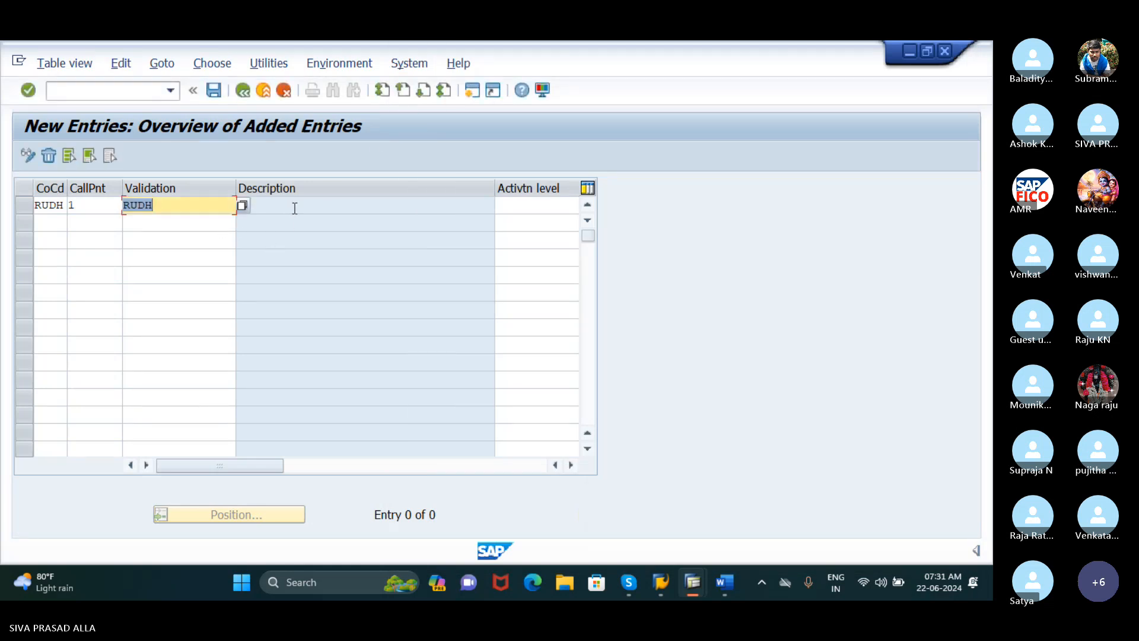
Step: Set the assignment's activation level to 1 (Active) and save the entry, confirming the customizing request
key(Tab)
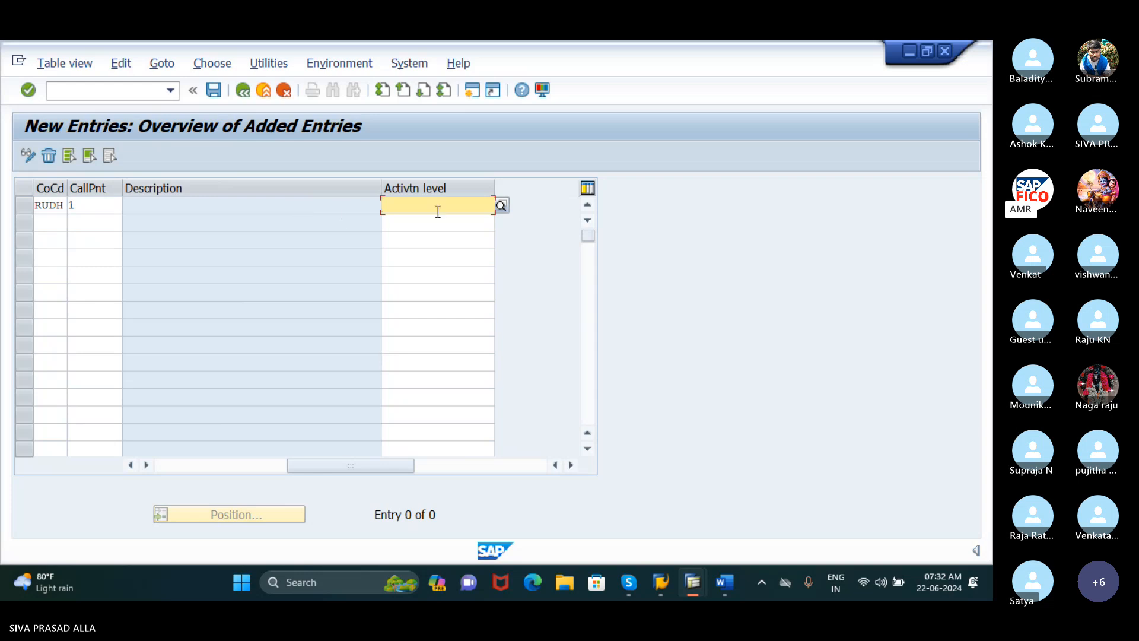
click(501, 206)
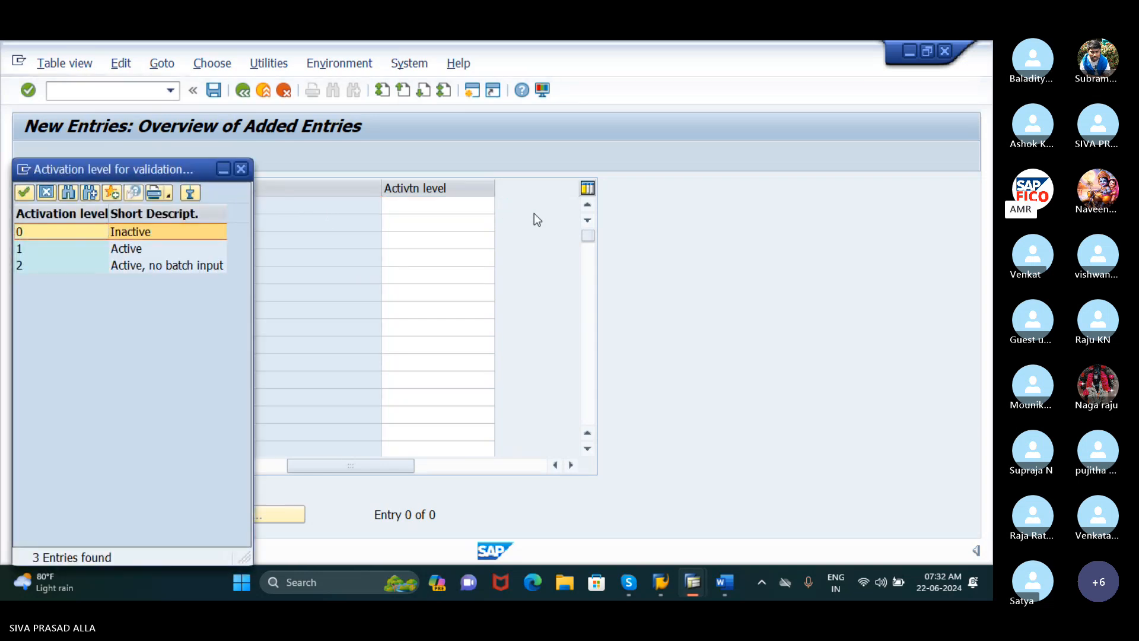
click(44, 248)
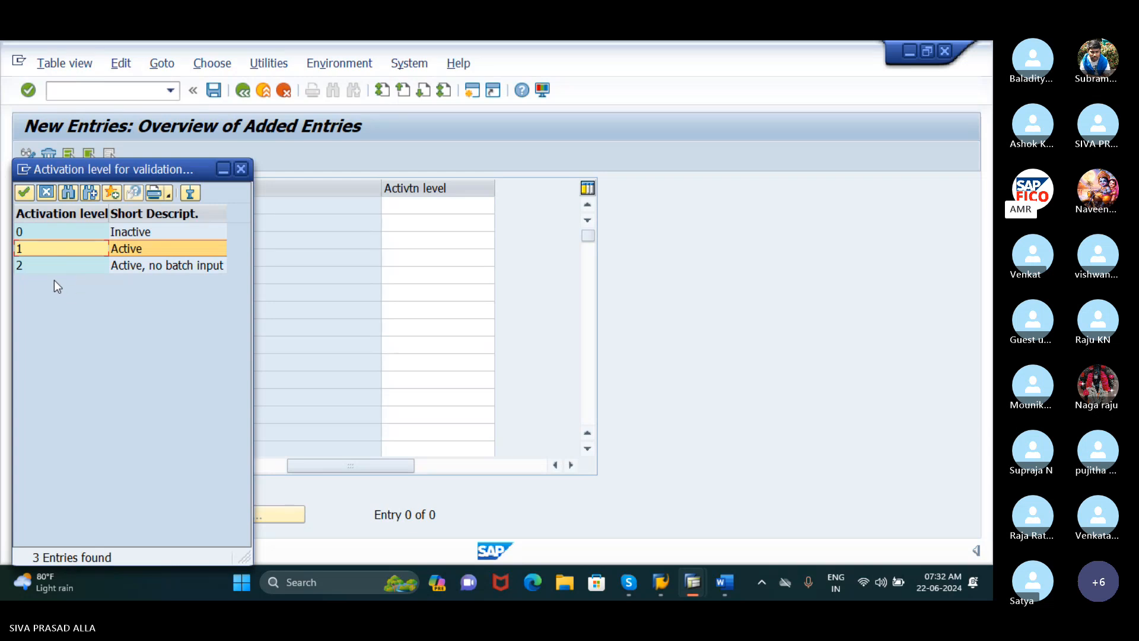
click(24, 196)
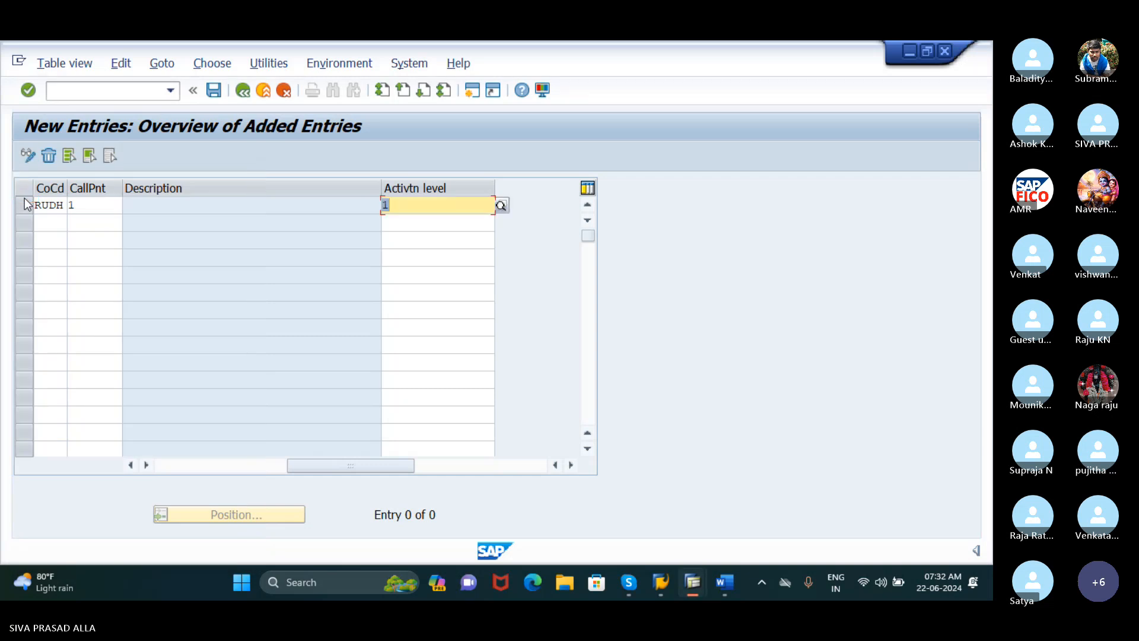
key(Return)
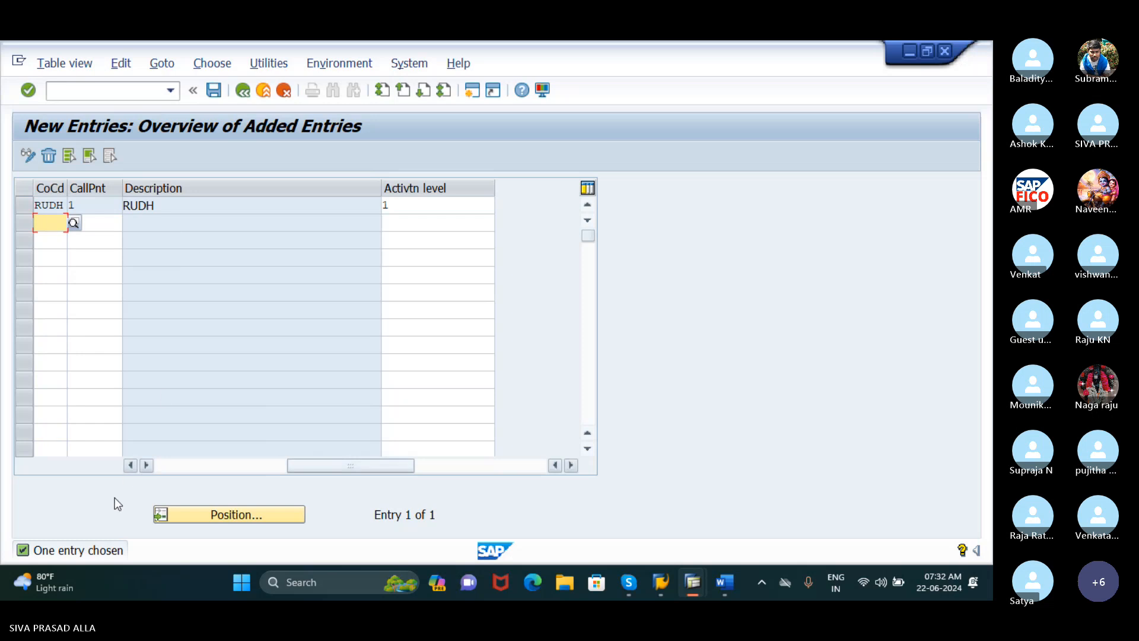
click(215, 91)
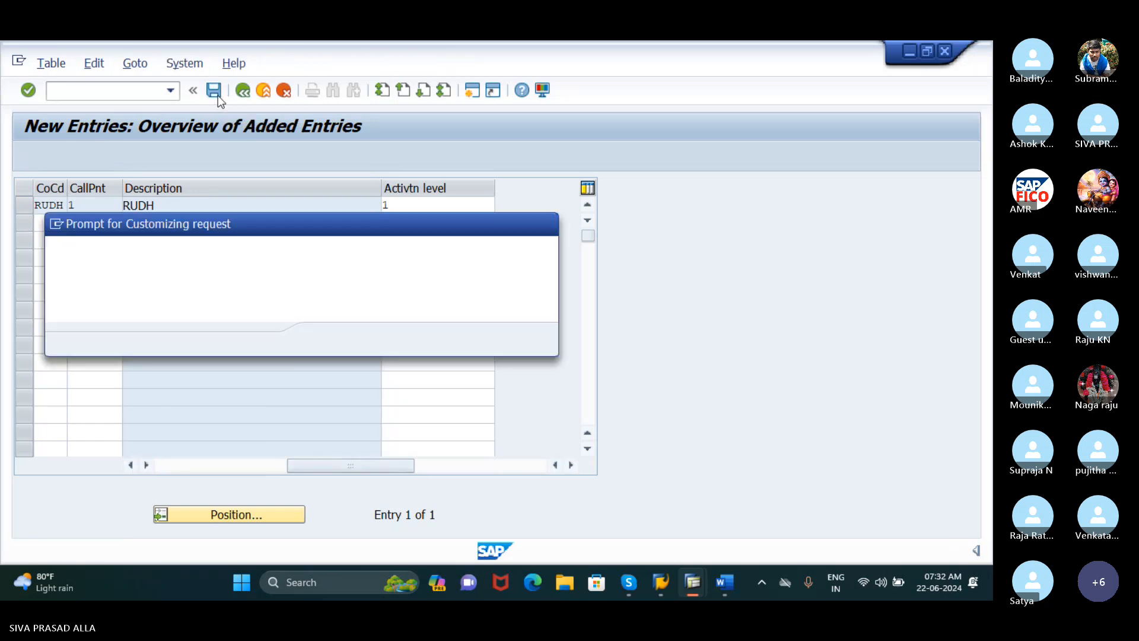
click(331, 345)
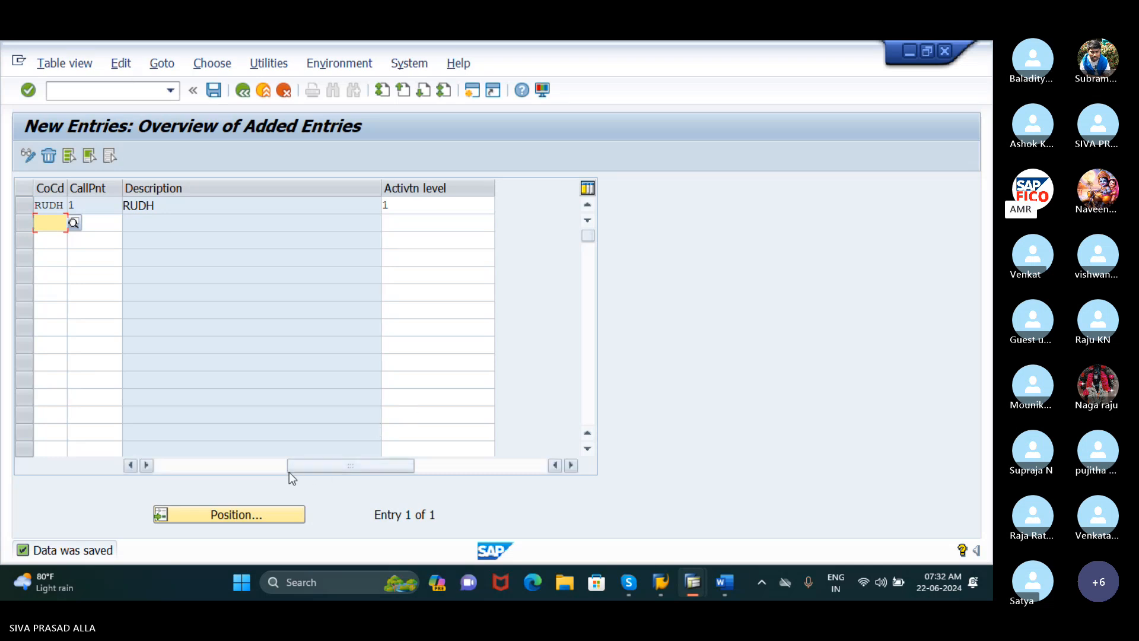
click(190, 470)
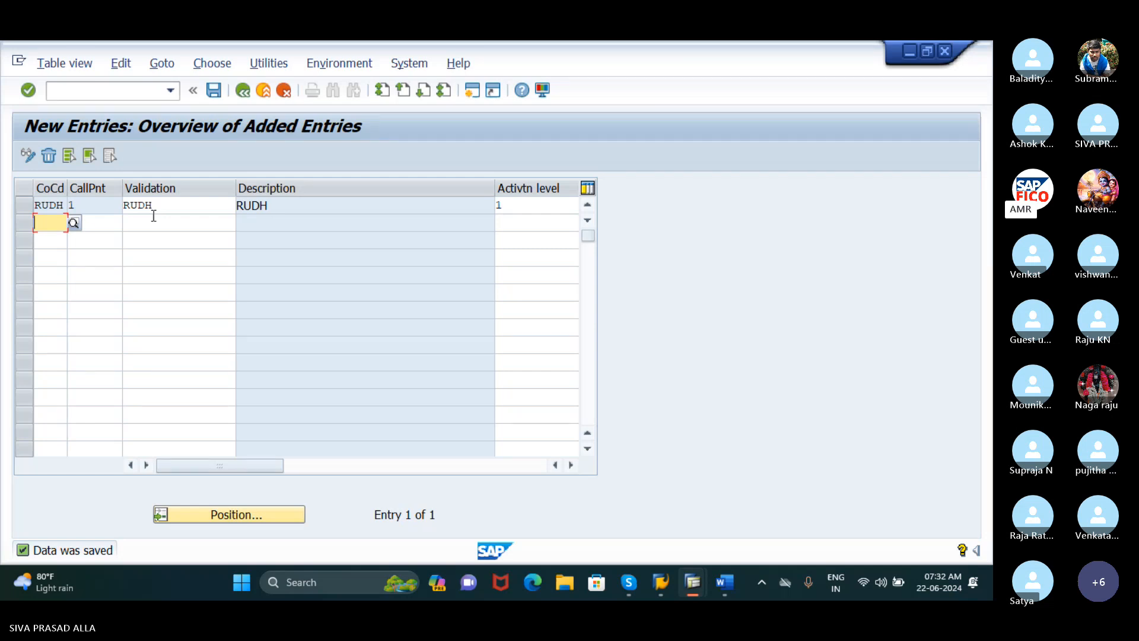
Step: Leave the validation assignment and open transaction F-02 for G/L account posting
click(140, 94)
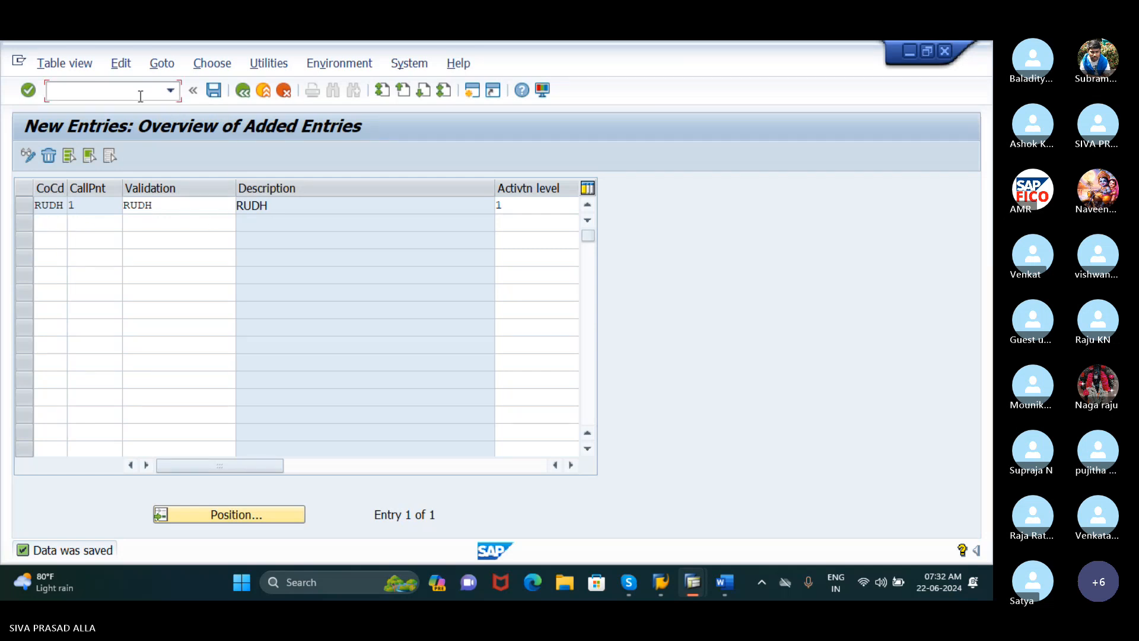
text(F-02)
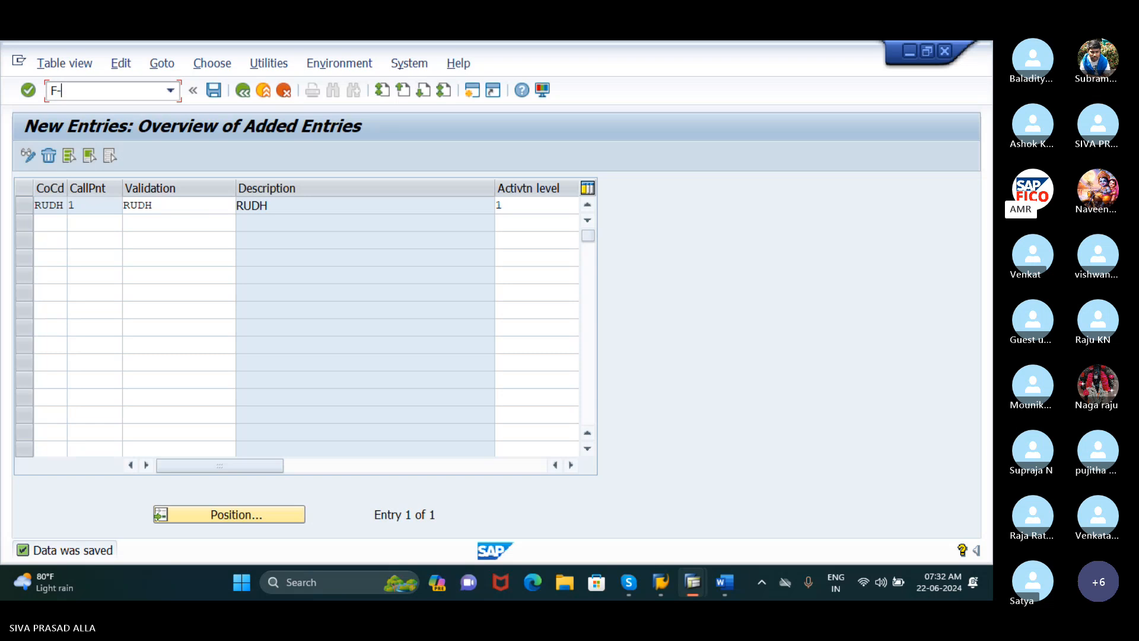
key(BackSpace)
key(BackSpace)
key(BackSpace)
key(BackSpace)
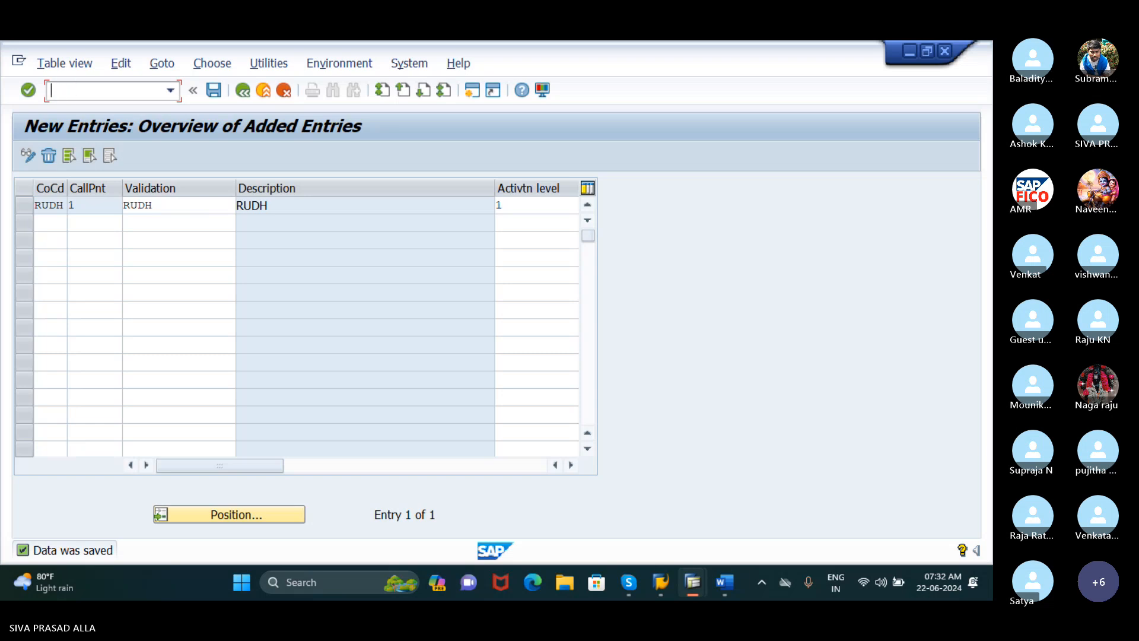
text(/NF-02)
key(Return)
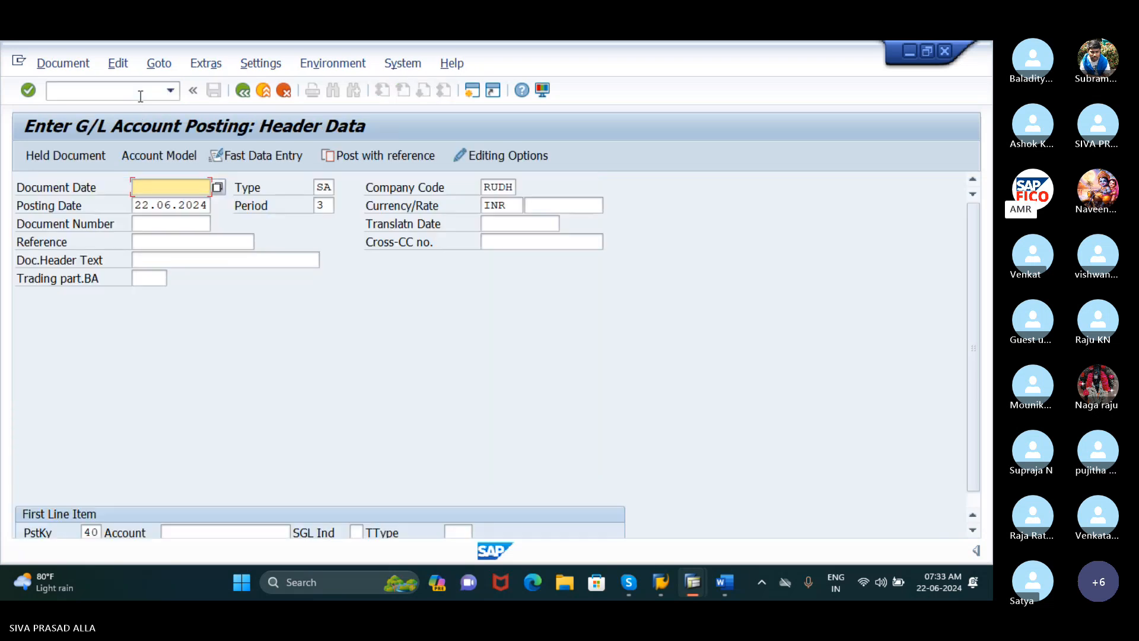
Step: Set the document date of the G/L posting to 22.06.2024
text(22.06)
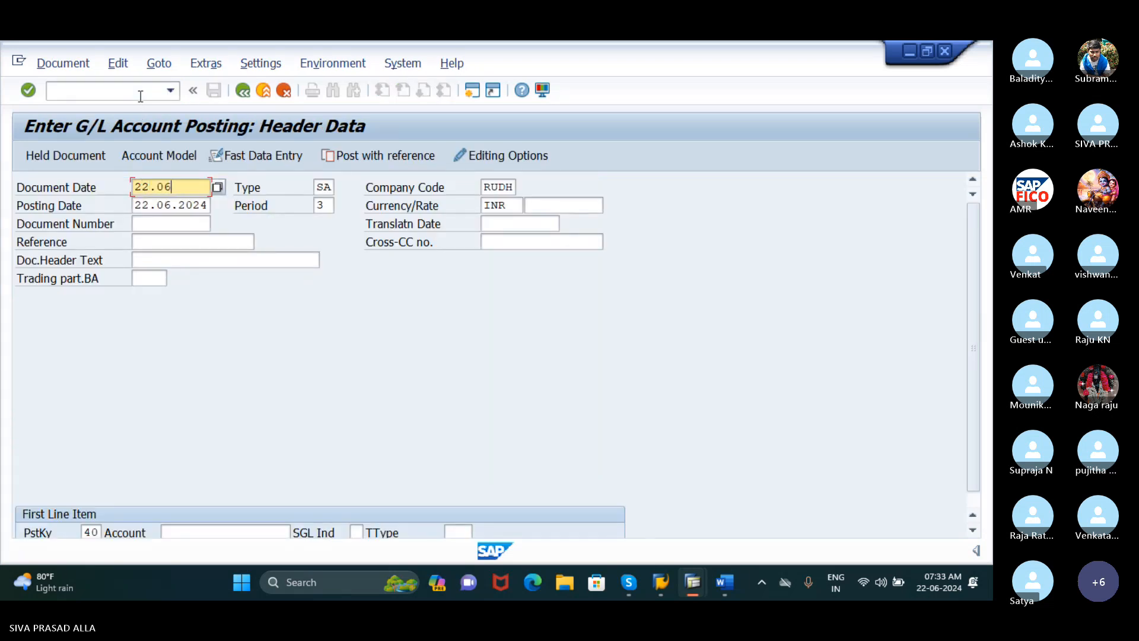
text(.2024)
key(Tab)
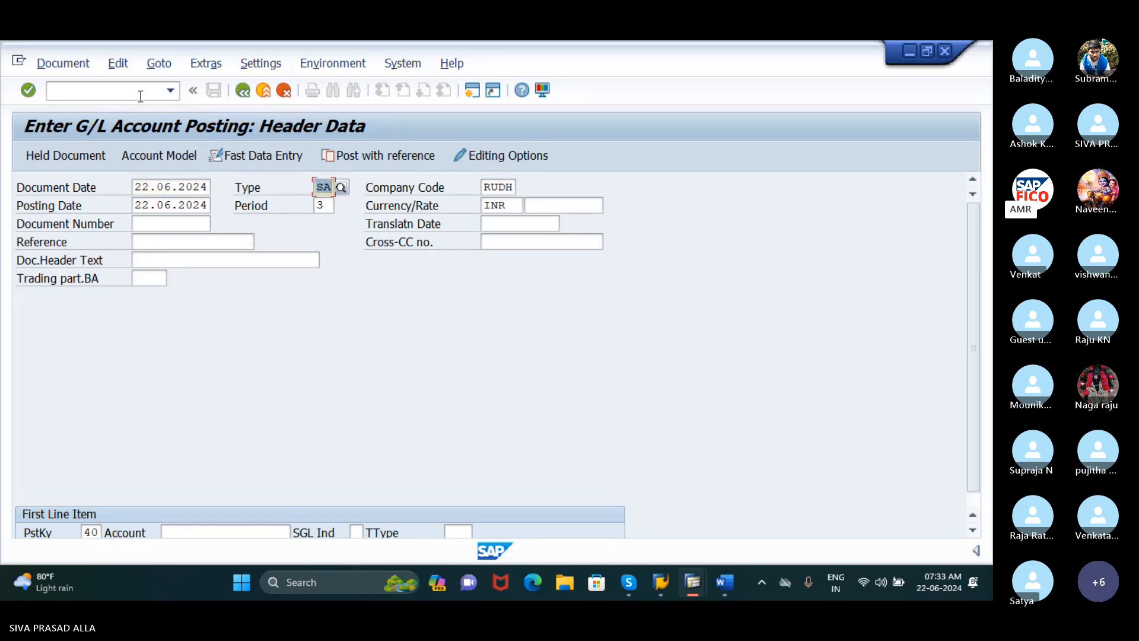
key(Tab)
key(Tab)
key(Tab)
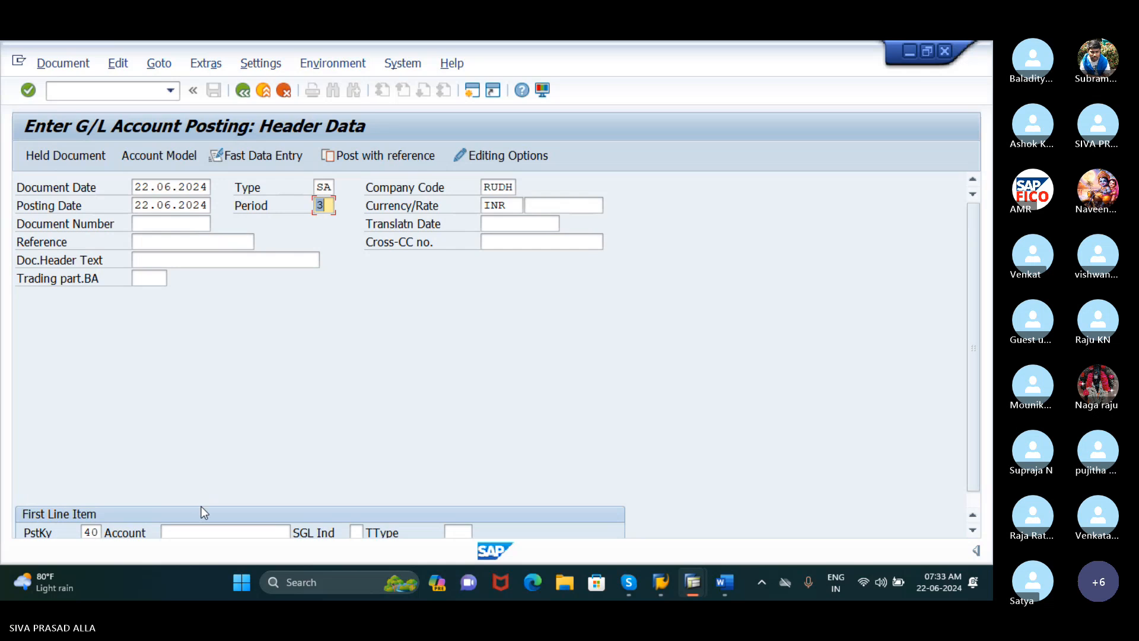
Step: Choose G/L account 400300 (RENT ACCOUNT) for the first line item and submit the header without a document header text
click(204, 531)
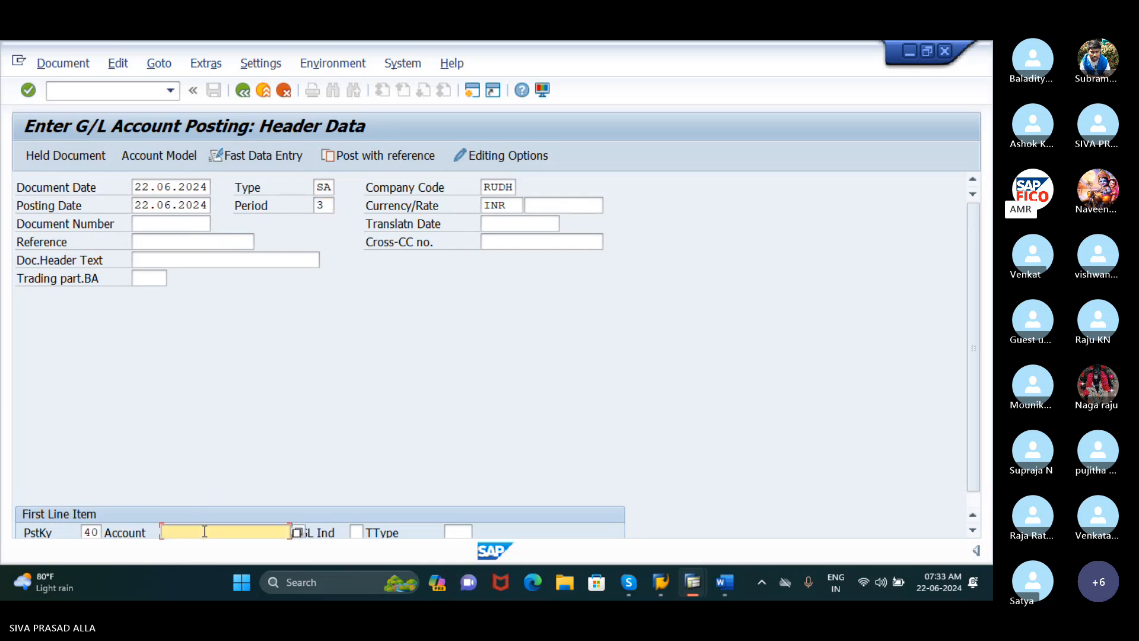
click(295, 534)
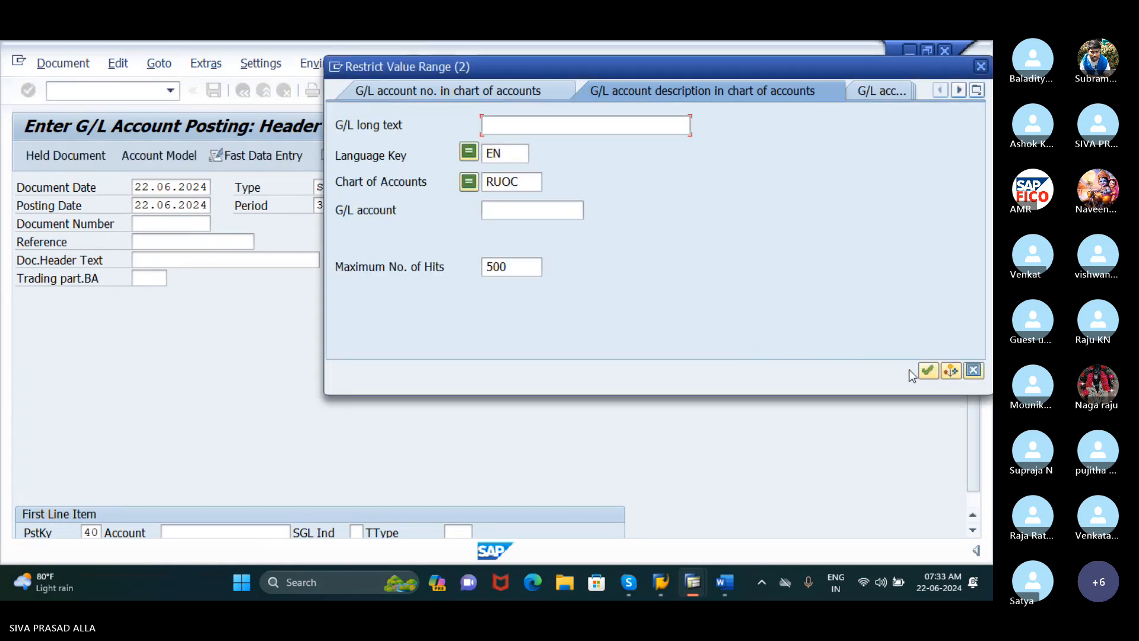
click(929, 371)
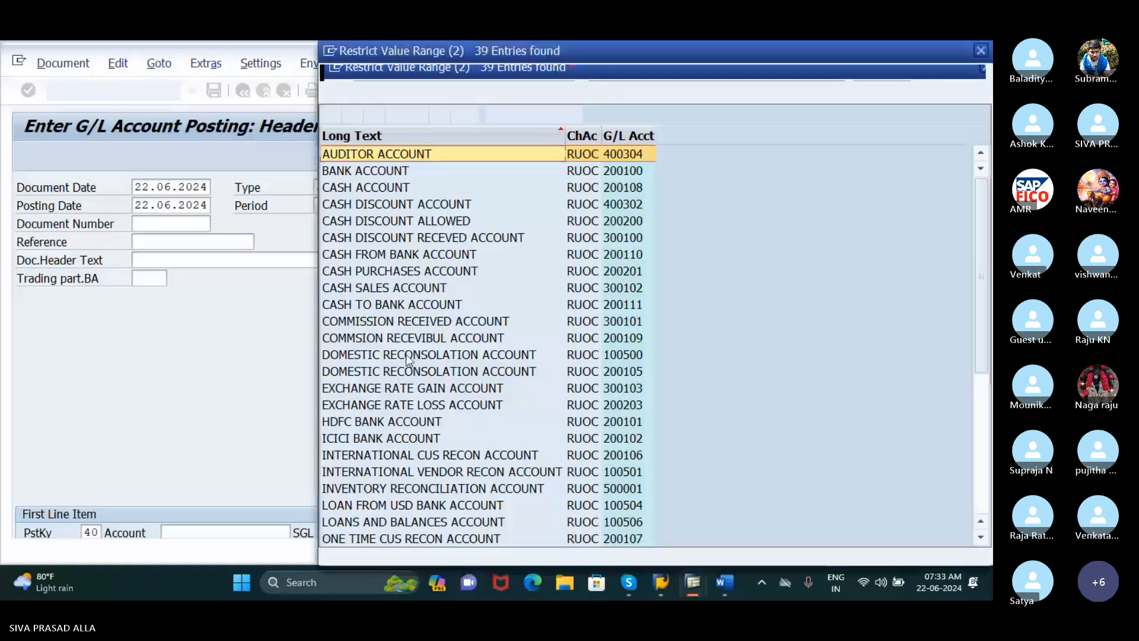
scroll(407, 359, down, 2)
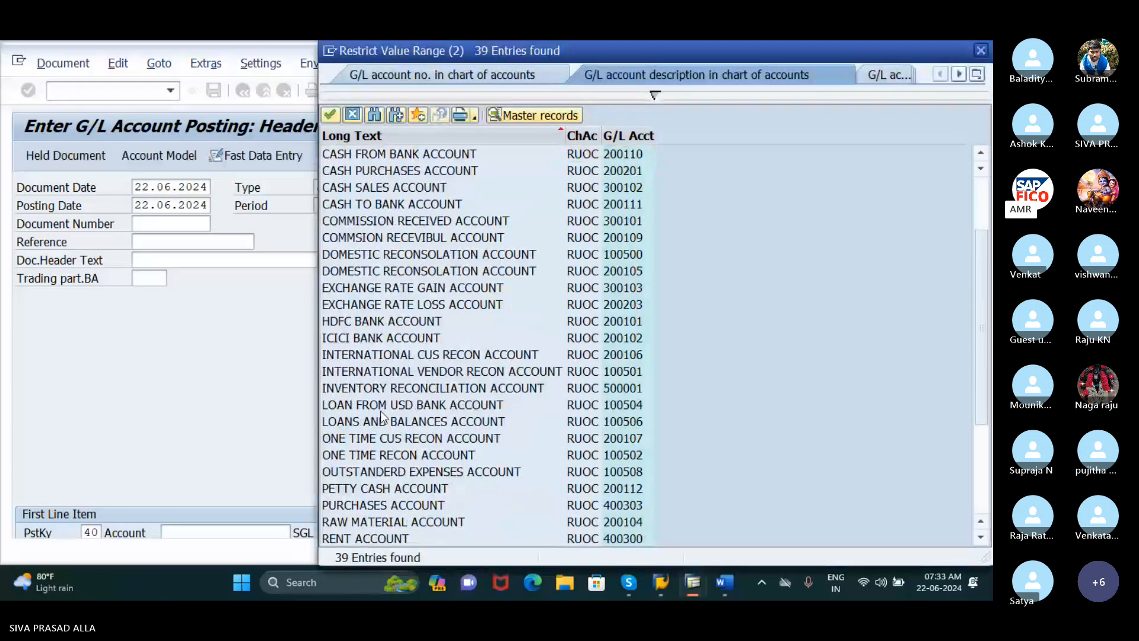
scroll(381, 415, down, 3)
click(337, 390)
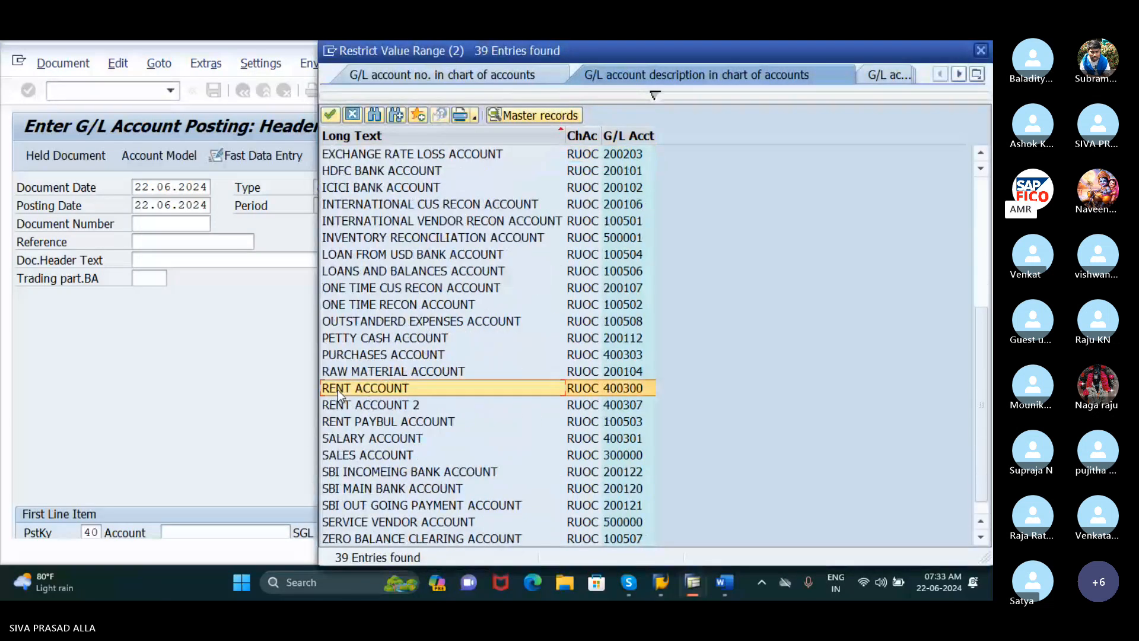
click(330, 116)
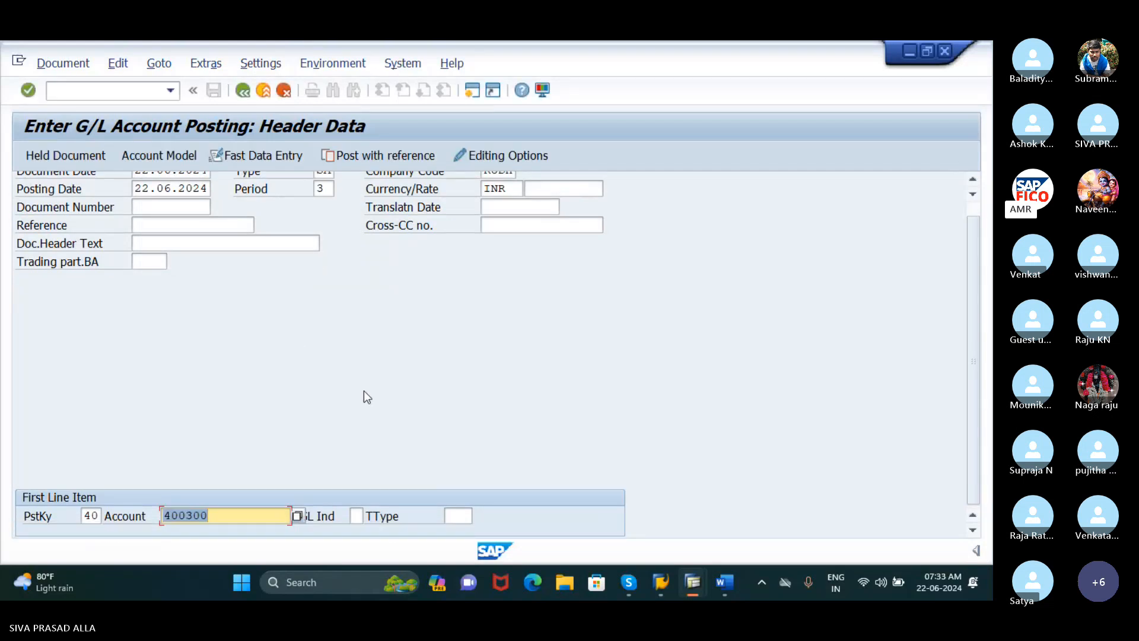
key(Return)
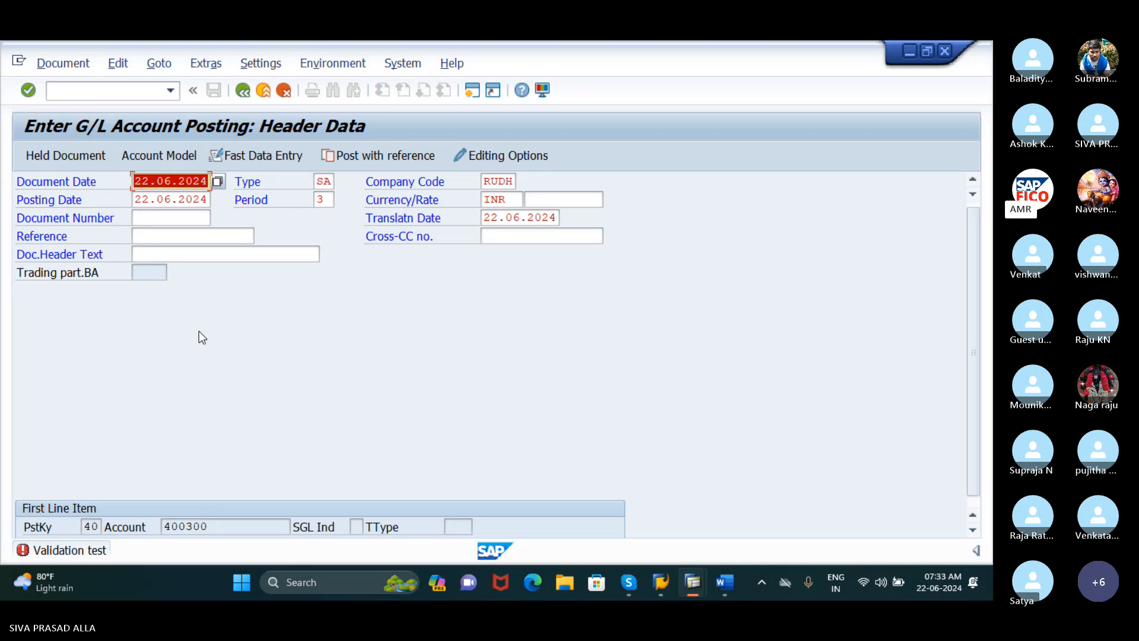
Step: Enter RUDH as the document header text and continue to the first line item
click(168, 254)
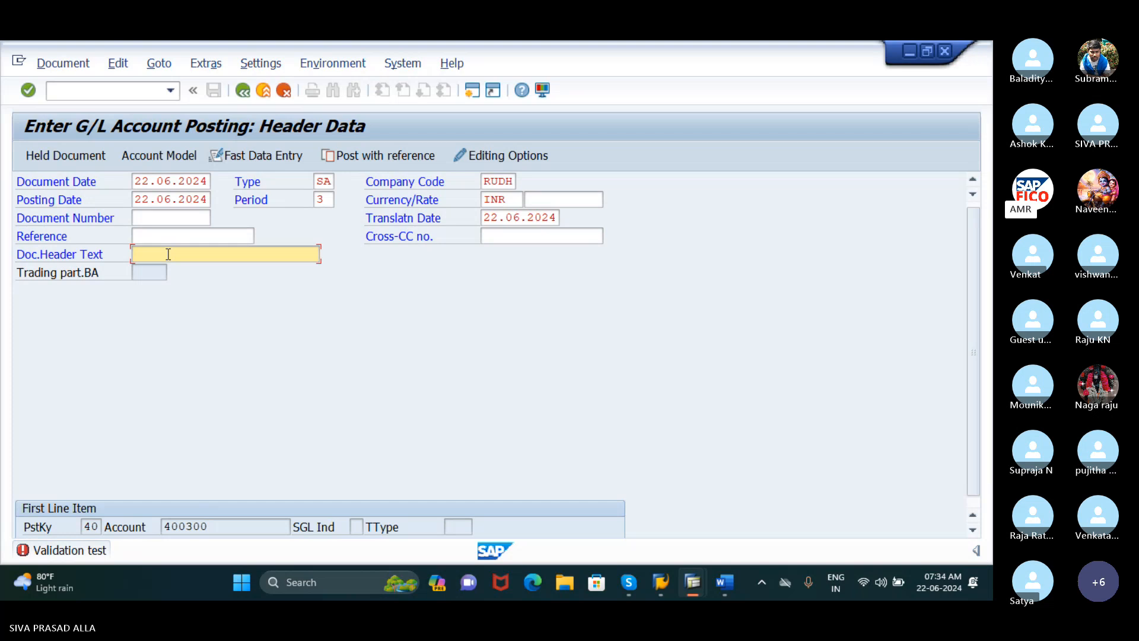
text(RUDH)
key(Return)
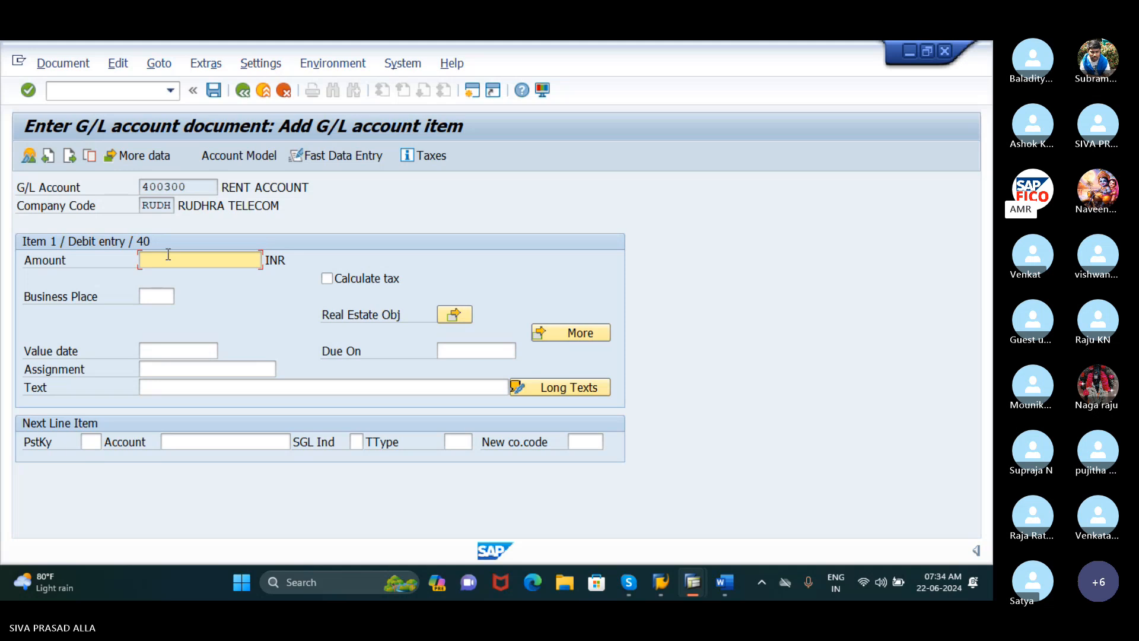
Step: Set the amount of the rent account debit item to 15000 INR
text(1)
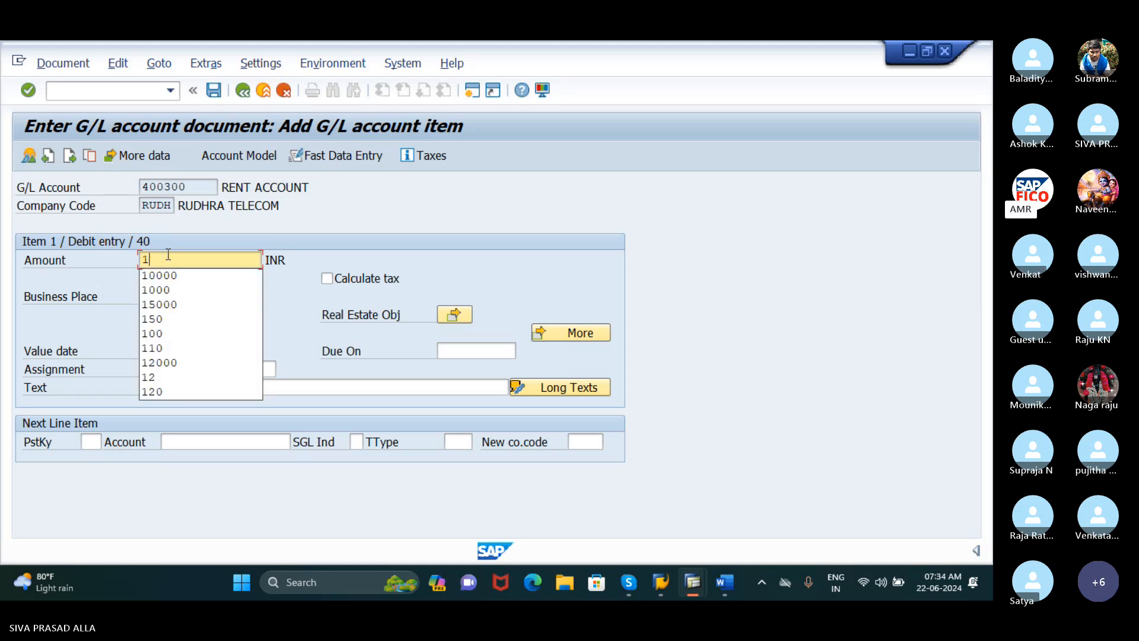
text(5000)
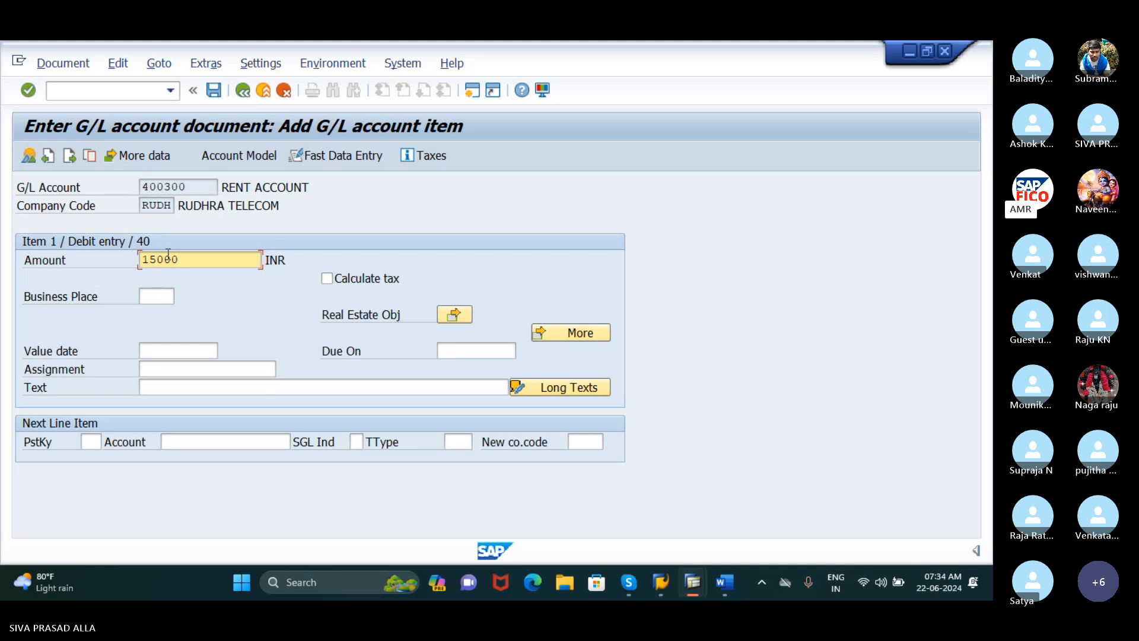
key(Tab)
key(Tab)
key(Tab)
key(Tab)
key(Tab)
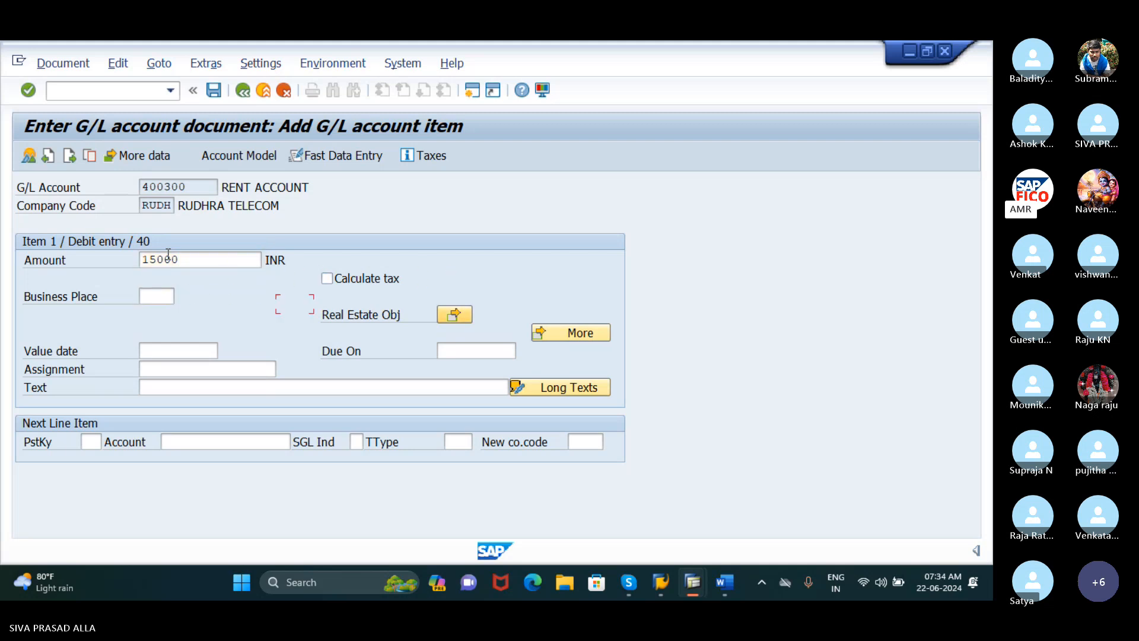
key(Tab)
key(Tab)
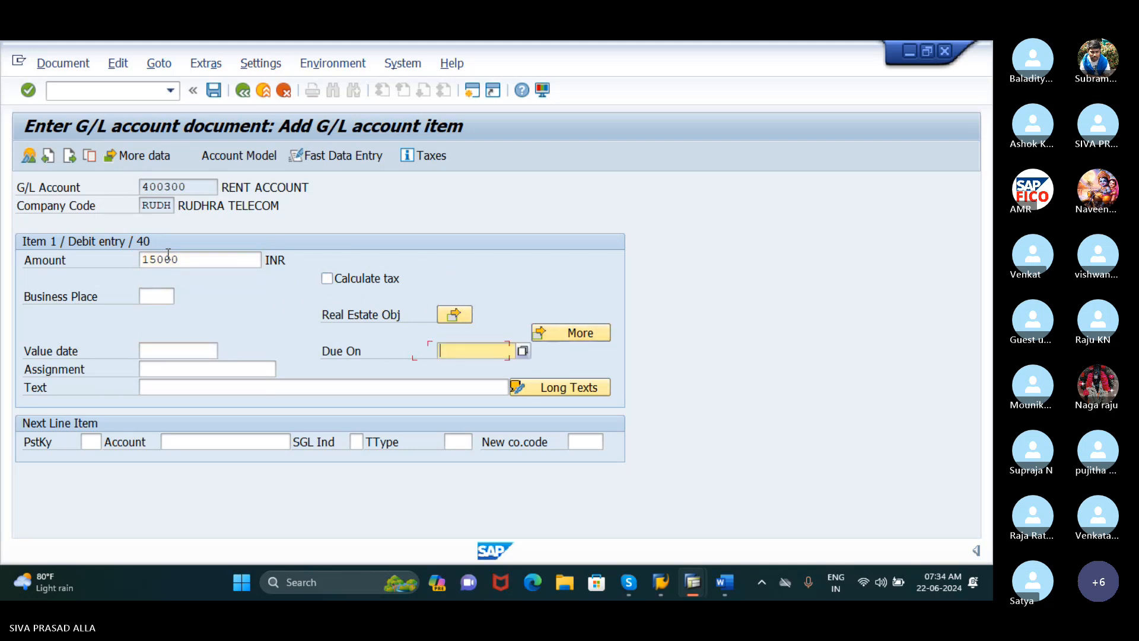
key(Tab)
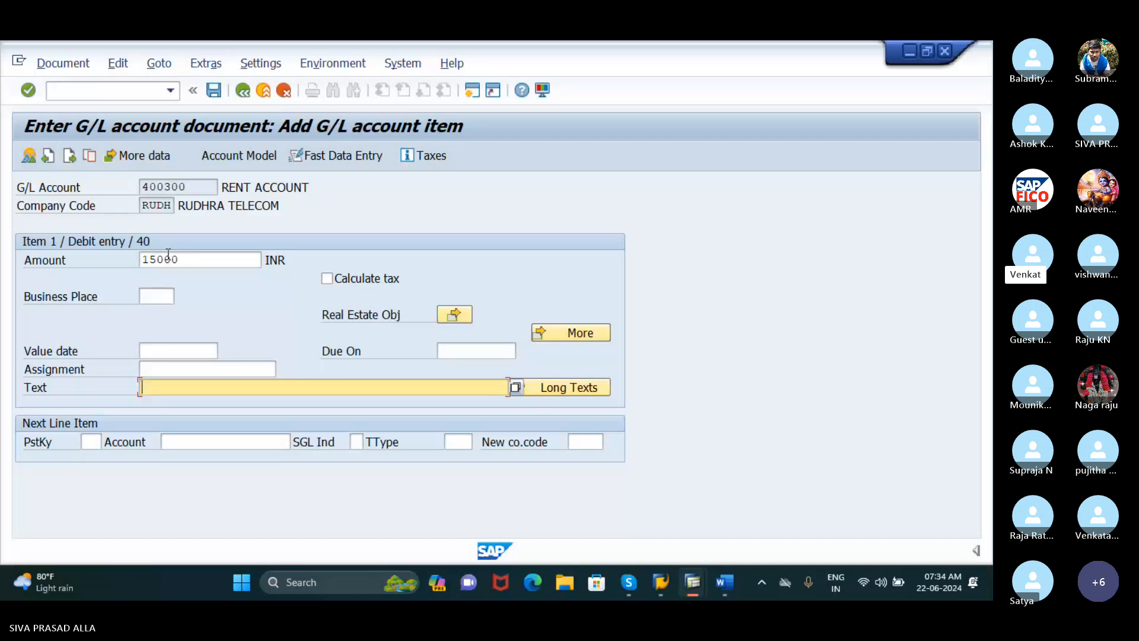
Step: Add a credit line item with posting key 50 for G/L account 200100 (BANK ACCOUNT) and enter * as its amount
click(89, 442)
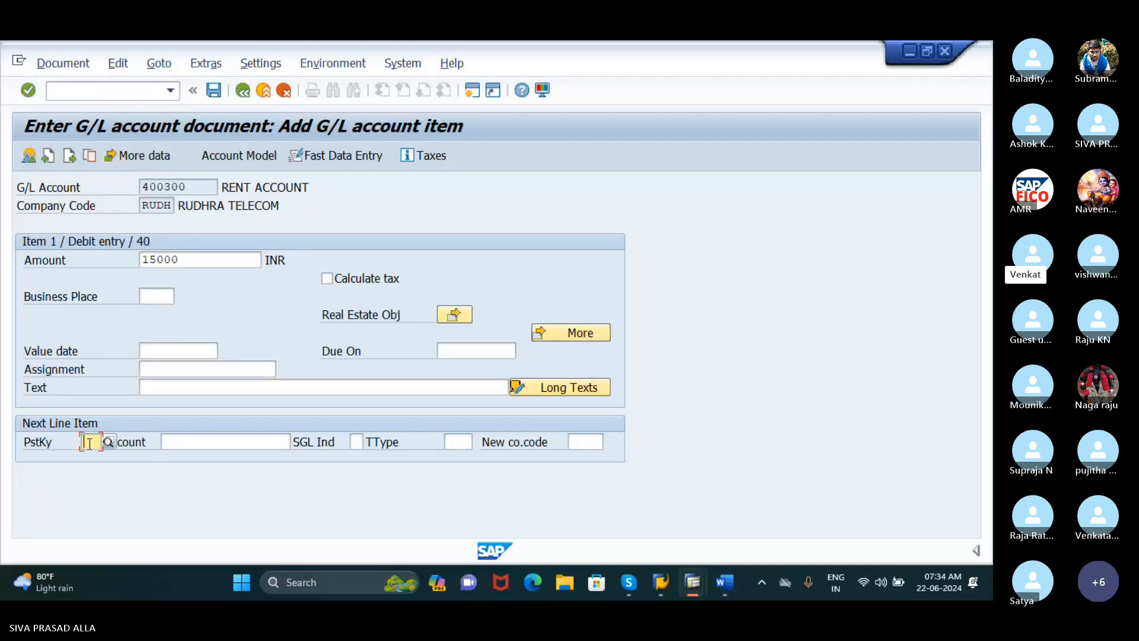
text(50)
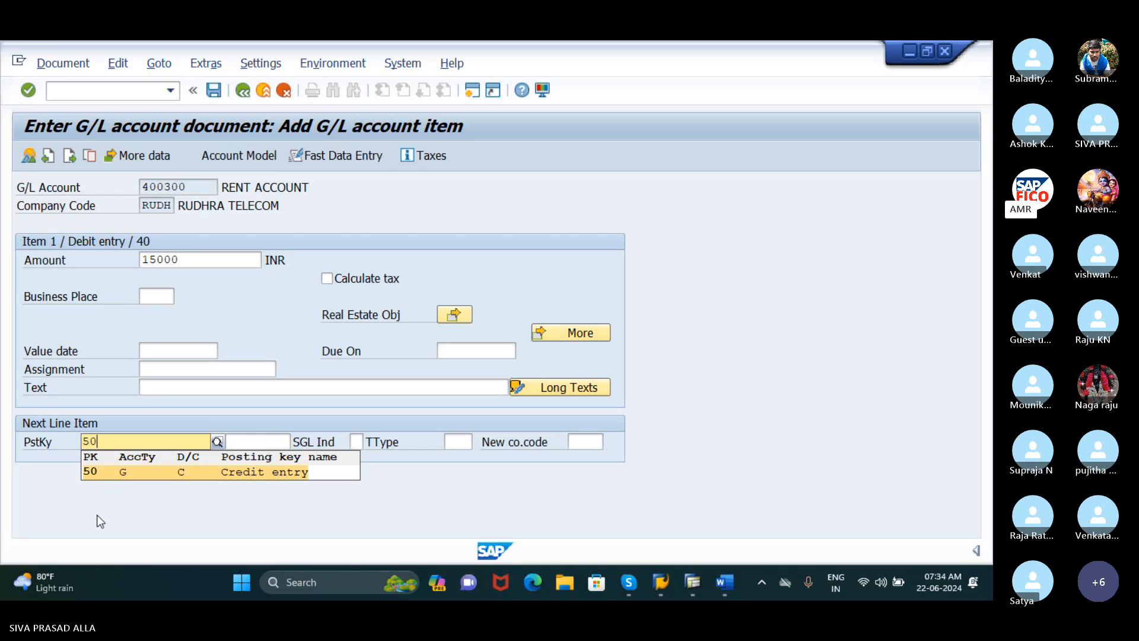
click(117, 471)
click(224, 443)
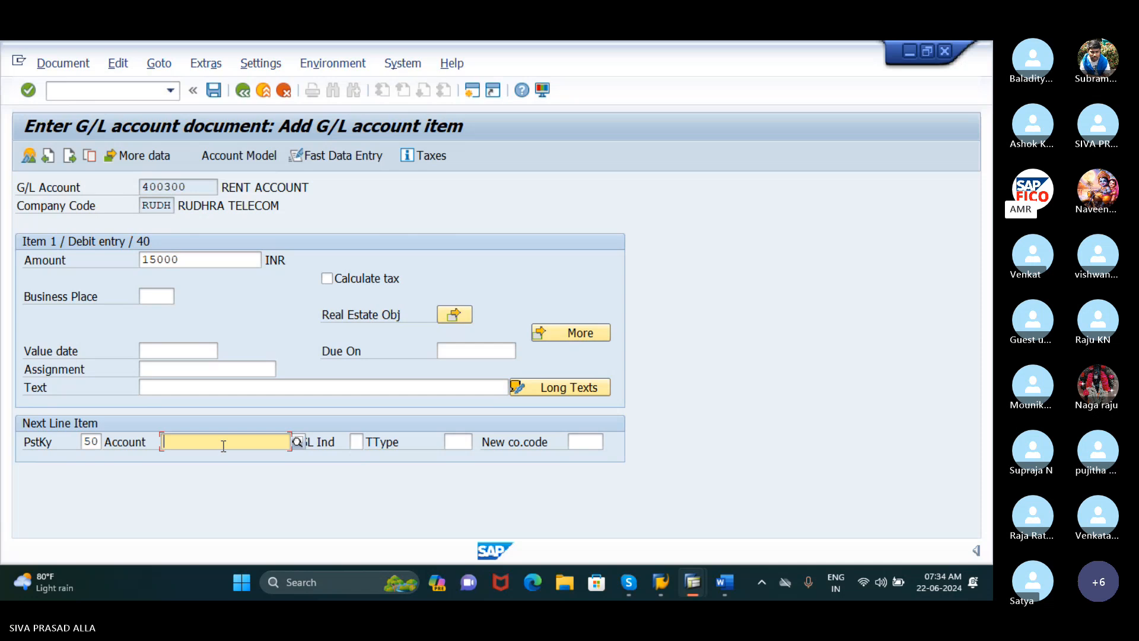
click(297, 443)
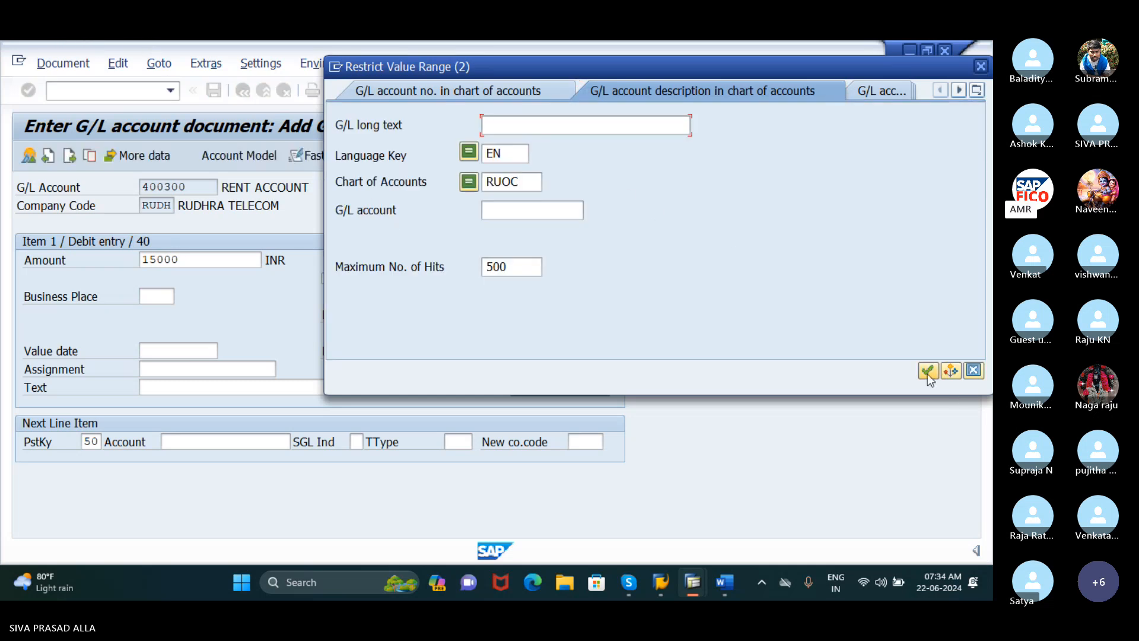
click(928, 372)
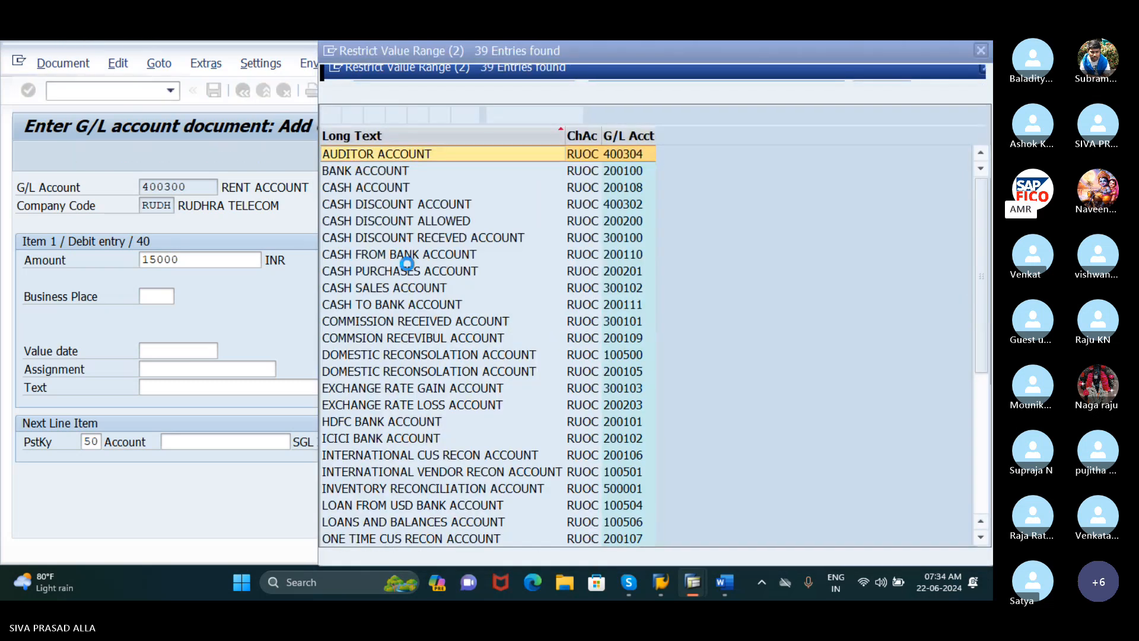
click(341, 173)
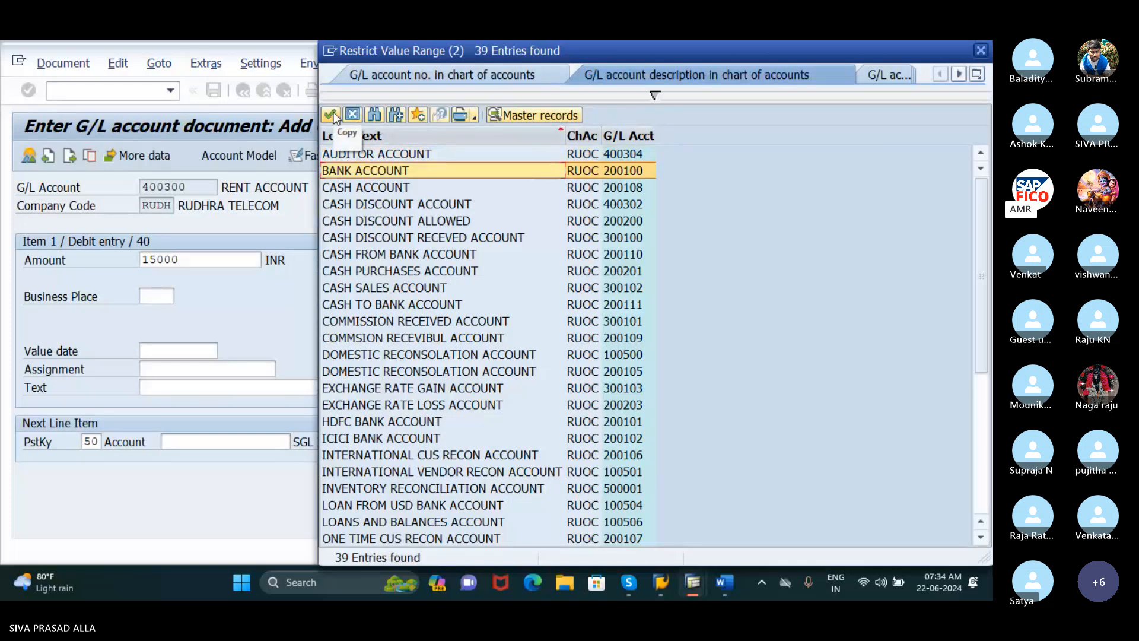
click(331, 114)
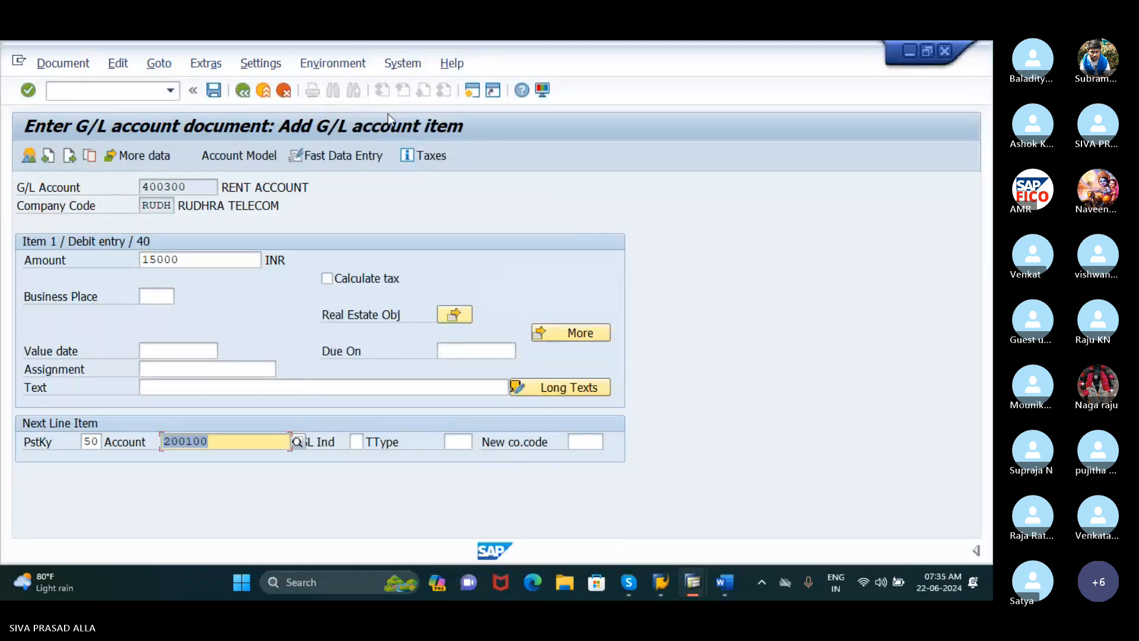
key(Return)
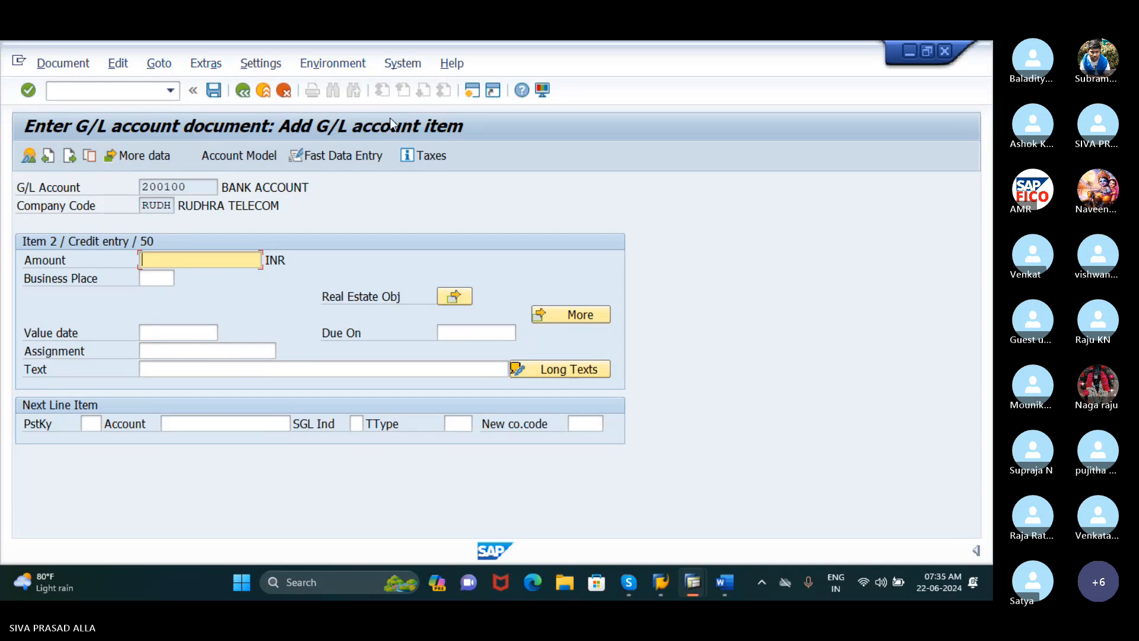
text(*)
key(Return)
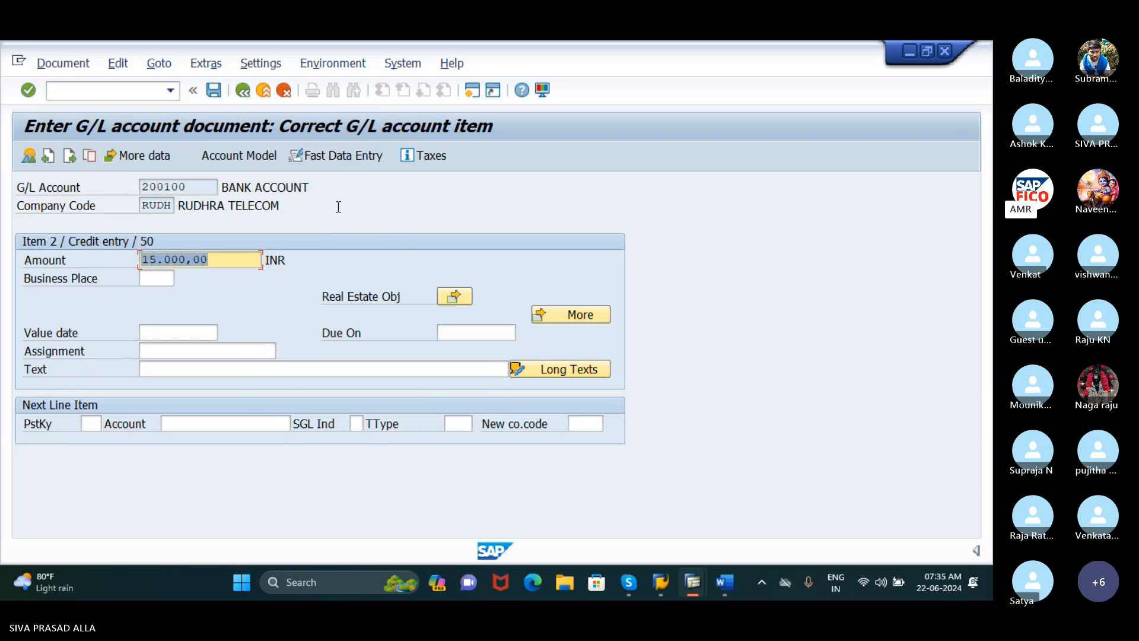
Step: Simulate the G/L document with header text RUDH and post it
click(60, 67)
click(87, 143)
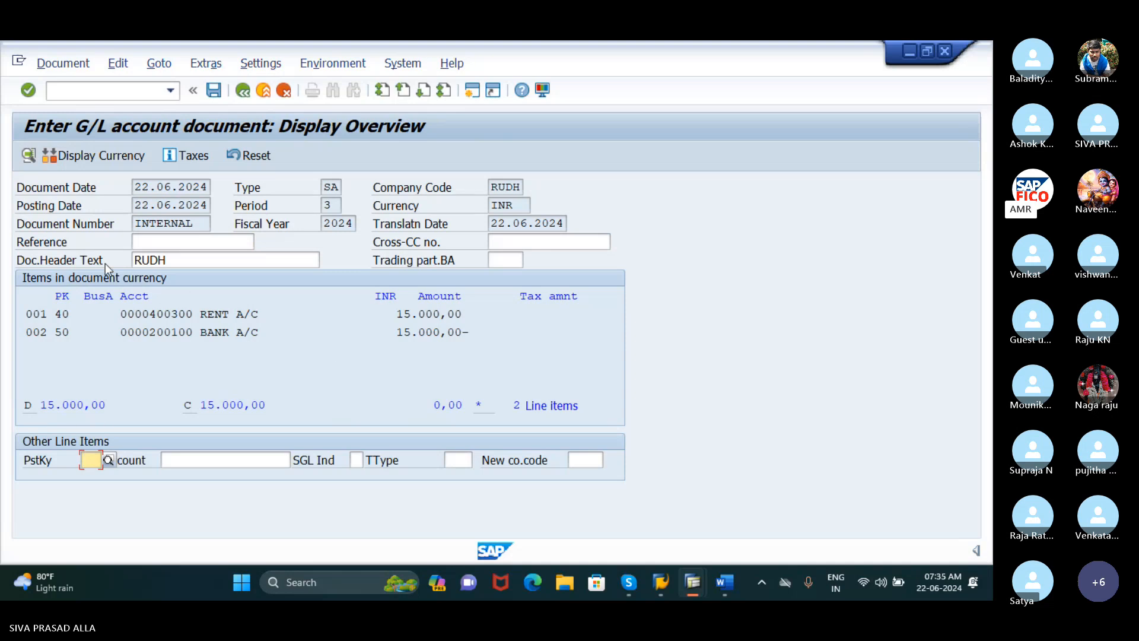
click(176, 261)
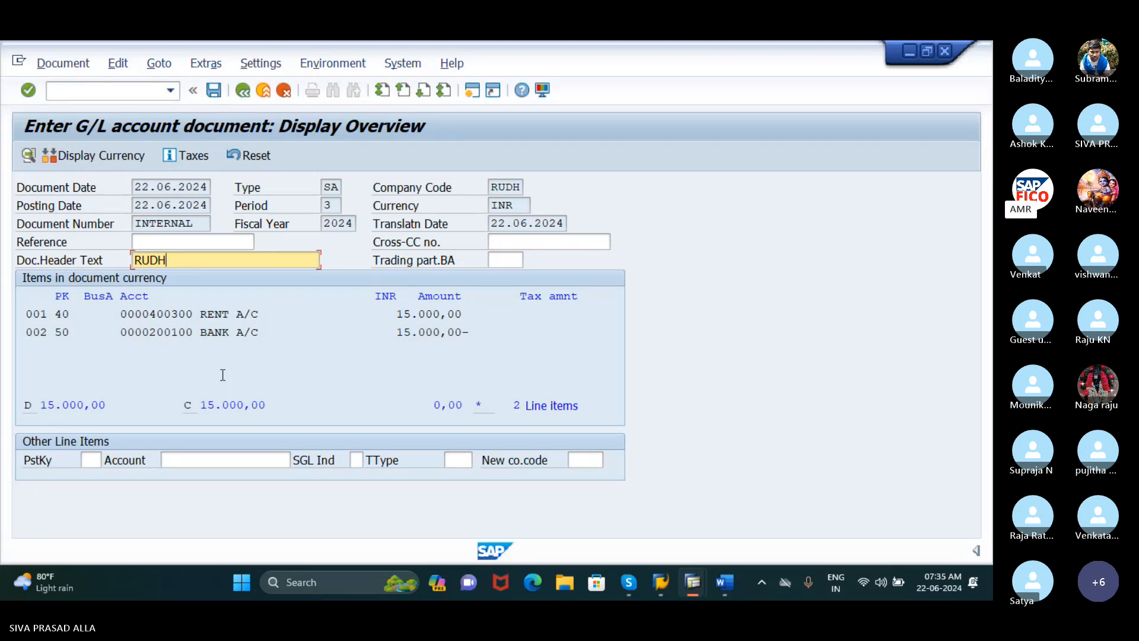
click(214, 92)
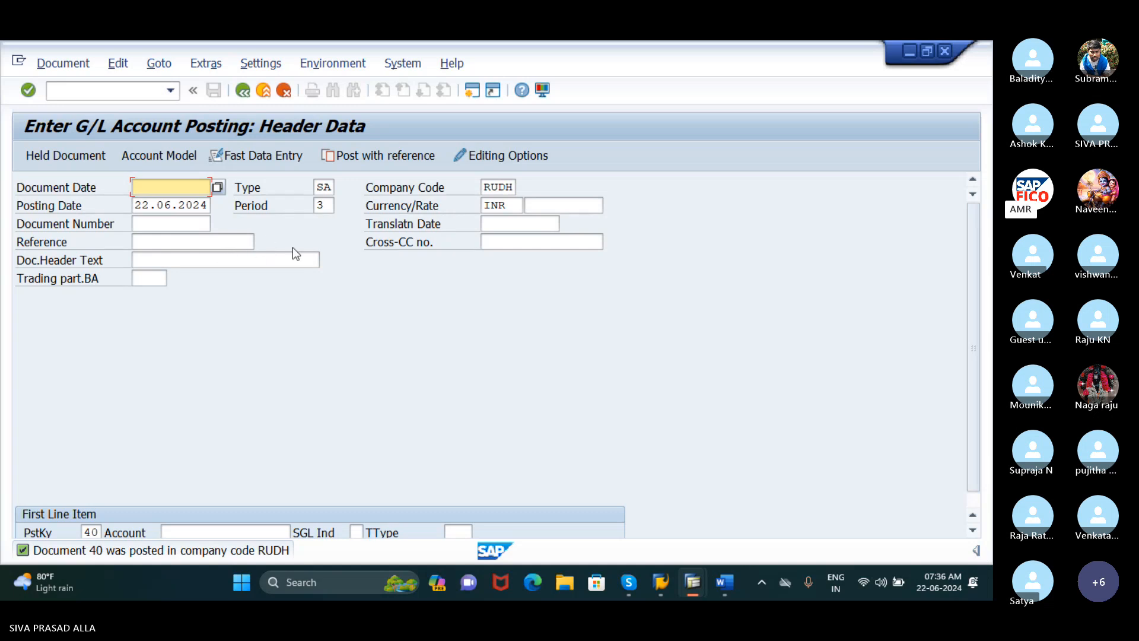
Step: Switch from SAP to the Validations & Substitutions document in Word and view the notes below the OB28 assignment line
click(944, 53)
click(902, 51)
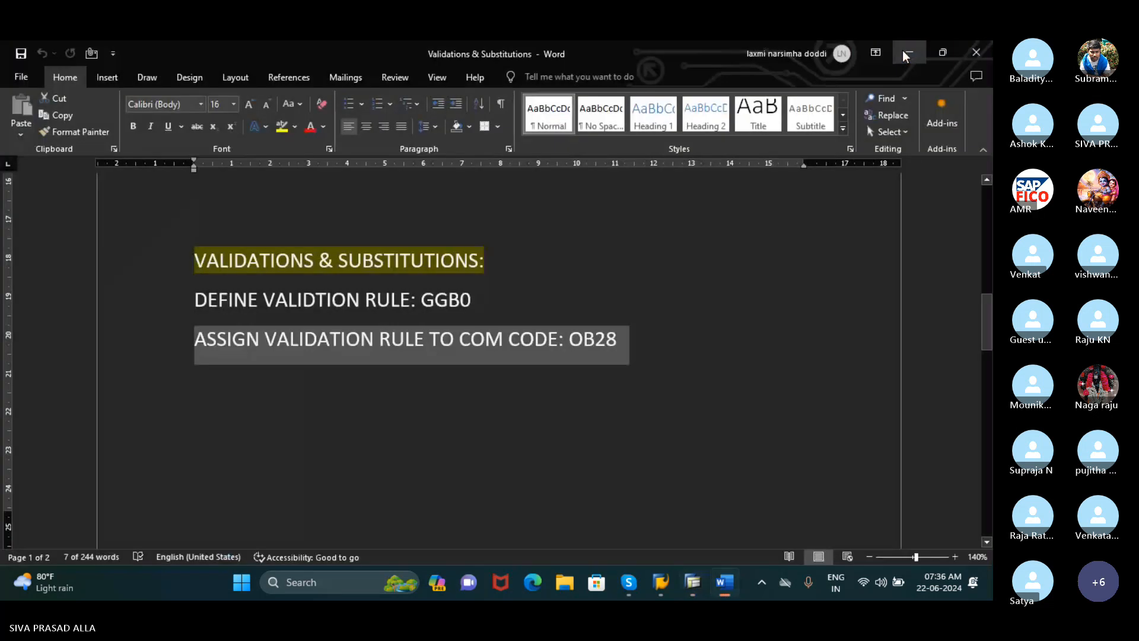
click(635, 269)
scroll(635, 269, down, 10)
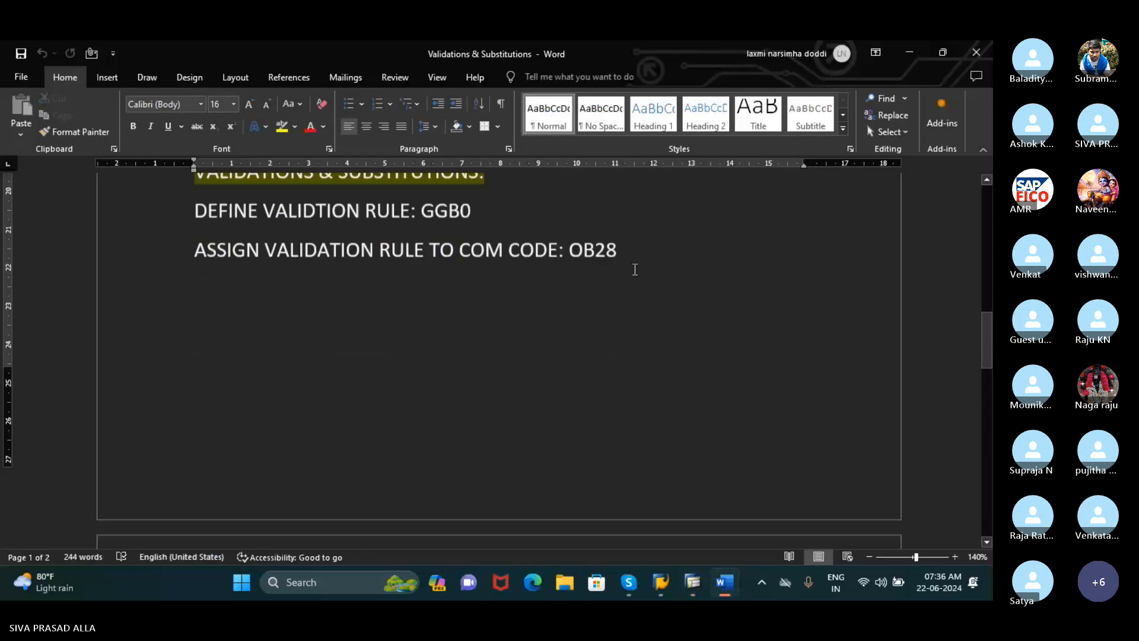
Step: Review the notes on what substitutions mean and on the difference between validation and substitution
scroll(635, 269, down, 1)
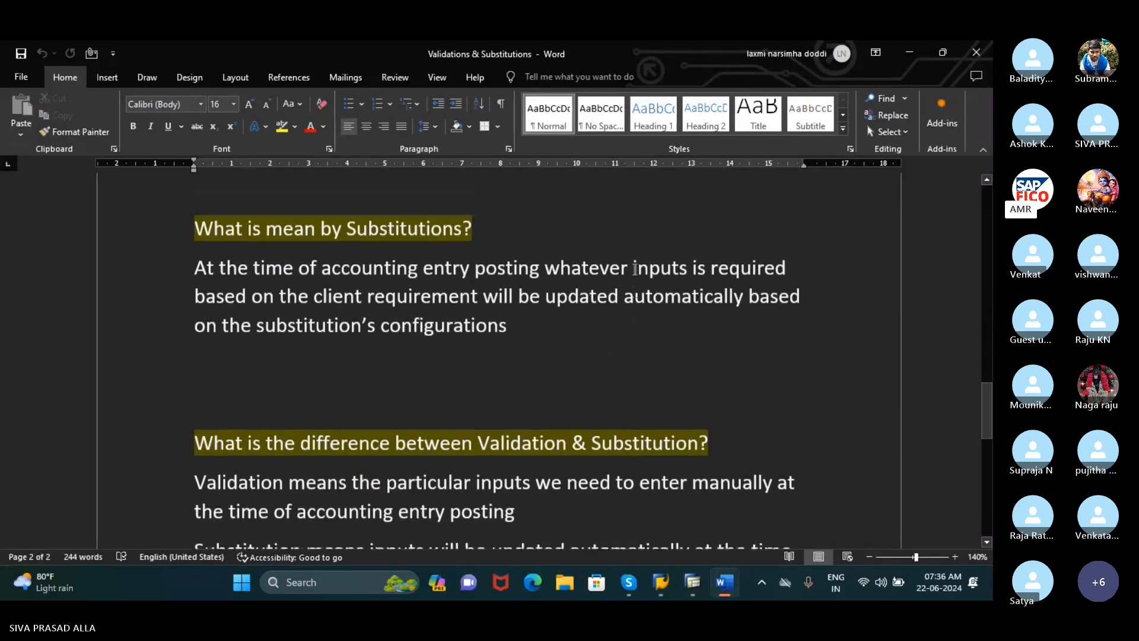
scroll(635, 269, up, 2)
scroll(635, 269, down, 2)
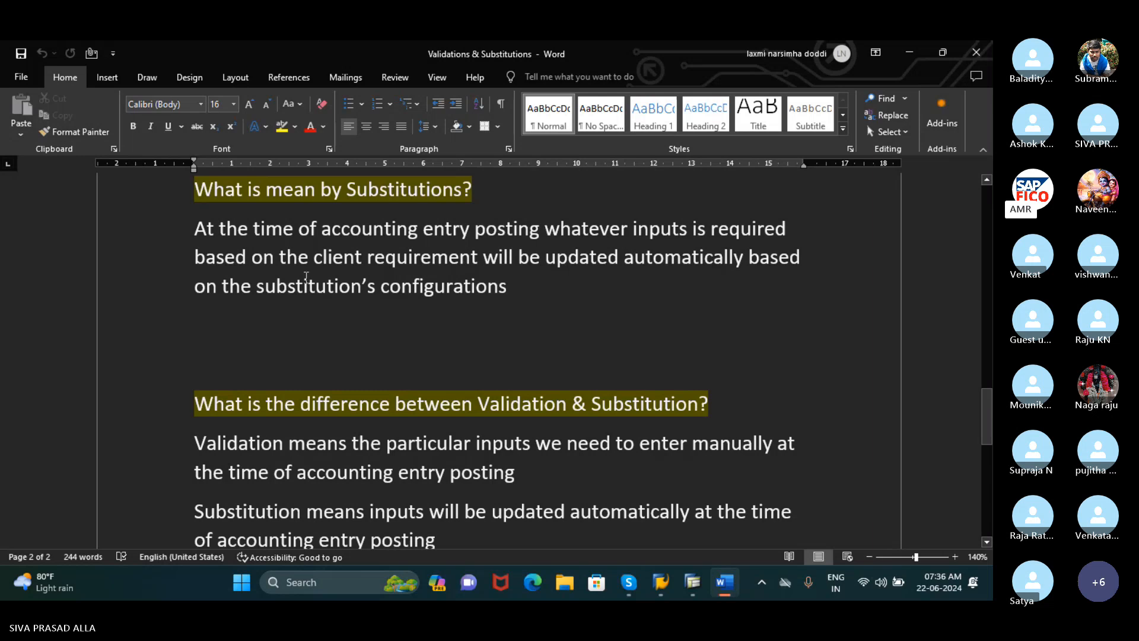
drag(192, 197, 493, 198)
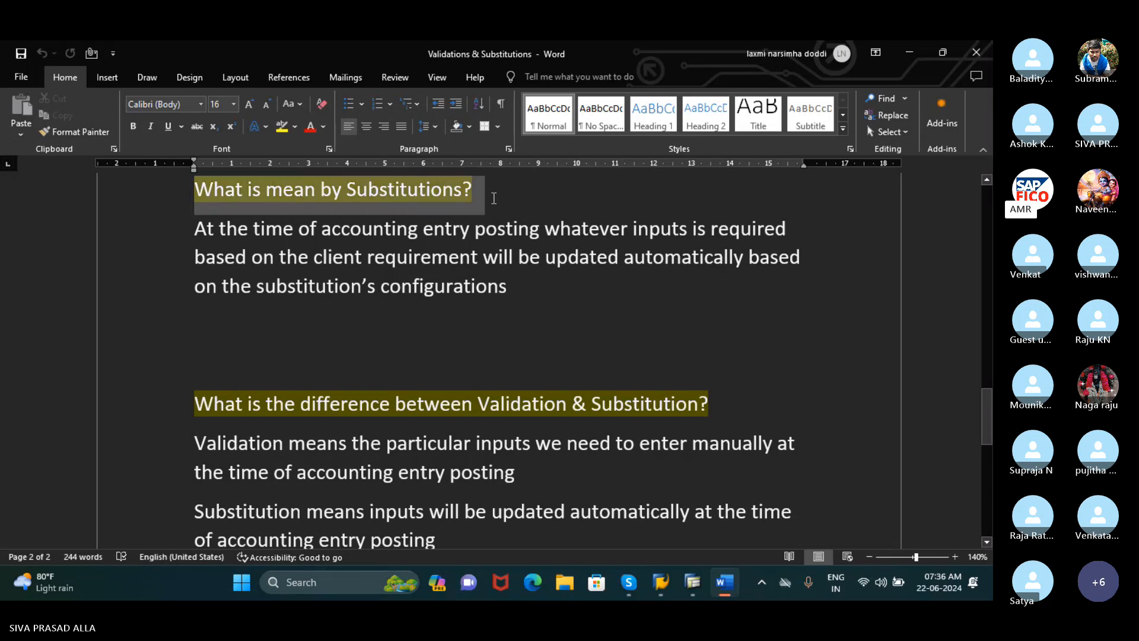
drag(494, 198, 781, 265)
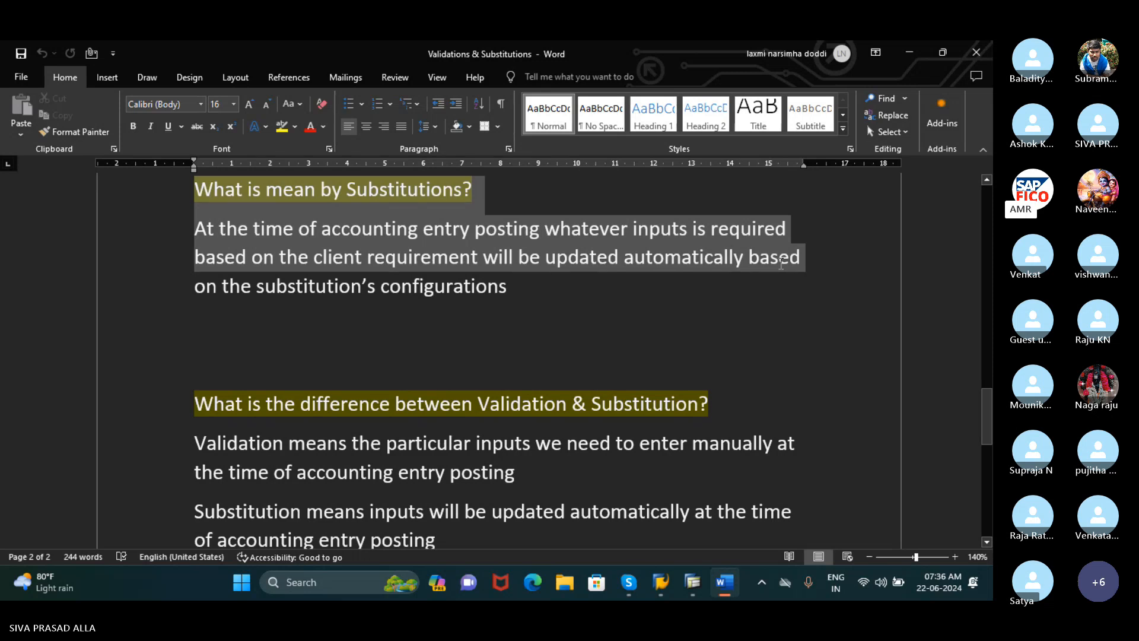
drag(781, 265, 774, 289)
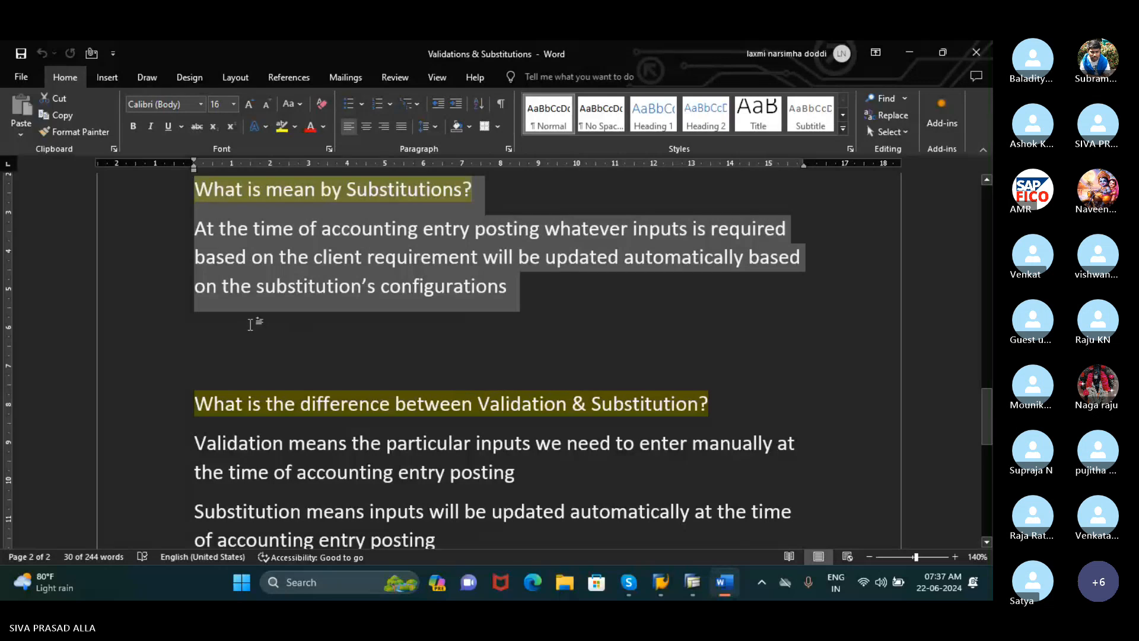
scroll(433, 329, down, 2)
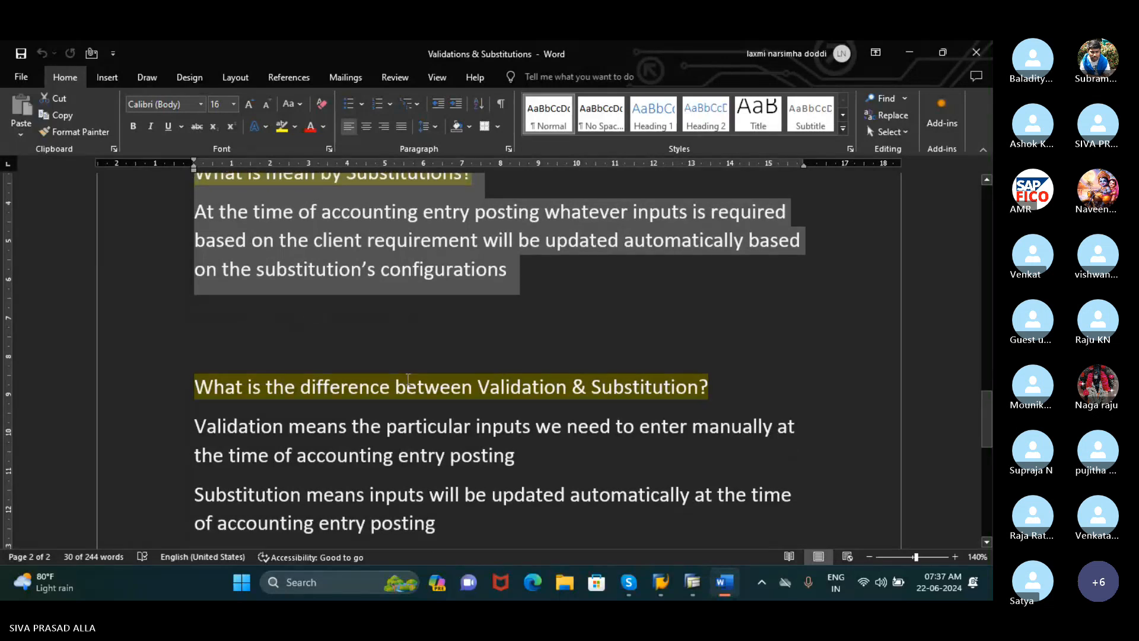
drag(194, 259, 736, 260)
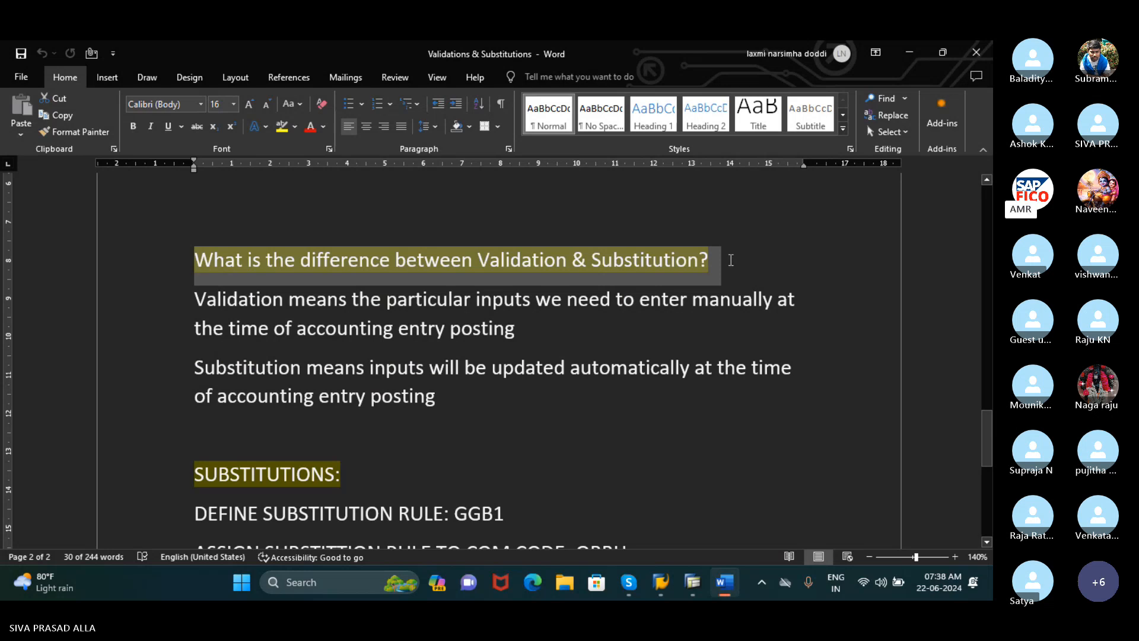
drag(731, 260, 715, 317)
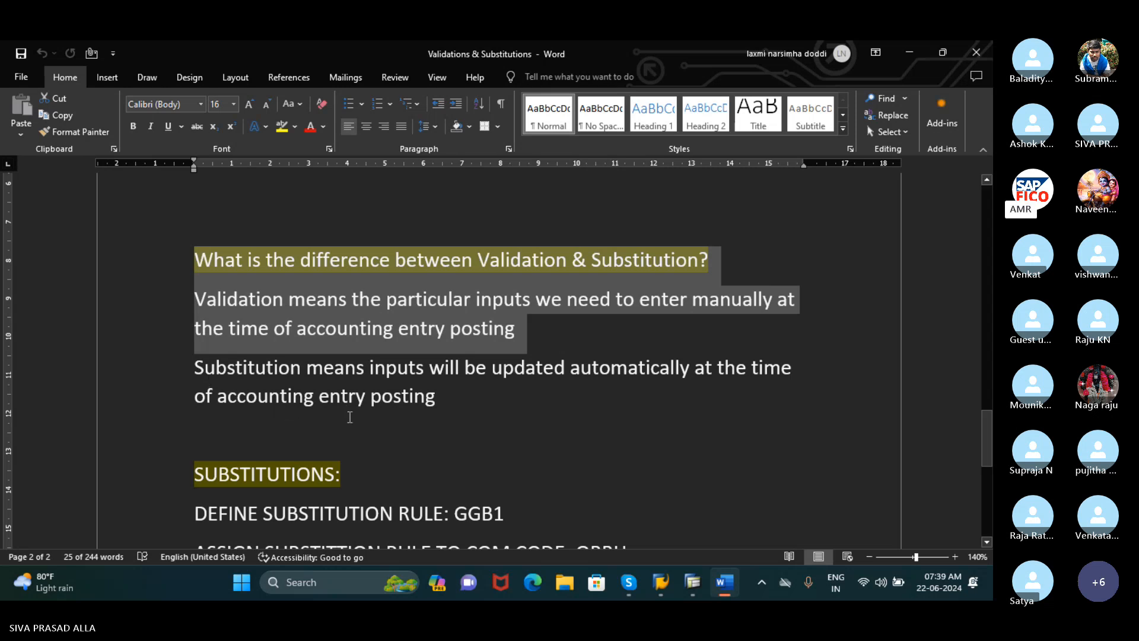
Step: Review the SUBSTITUTIONS notes on the transactions for defining the substitution rule and assigning it to the company code
scroll(350, 415, down, 1)
scroll(352, 420, down, 1)
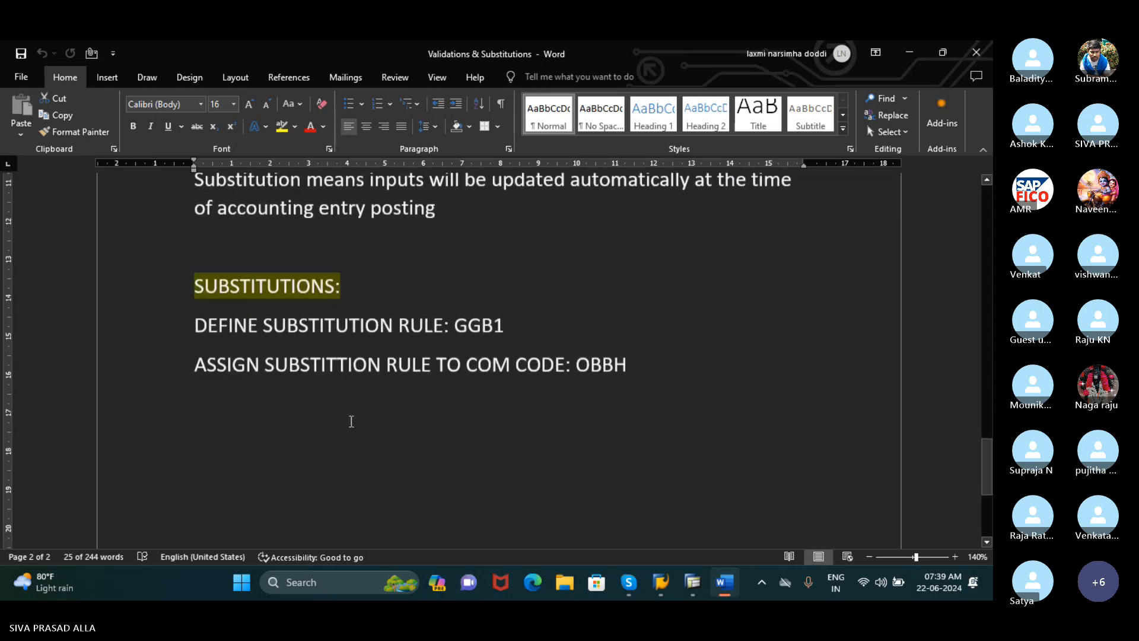
drag(191, 283, 646, 387)
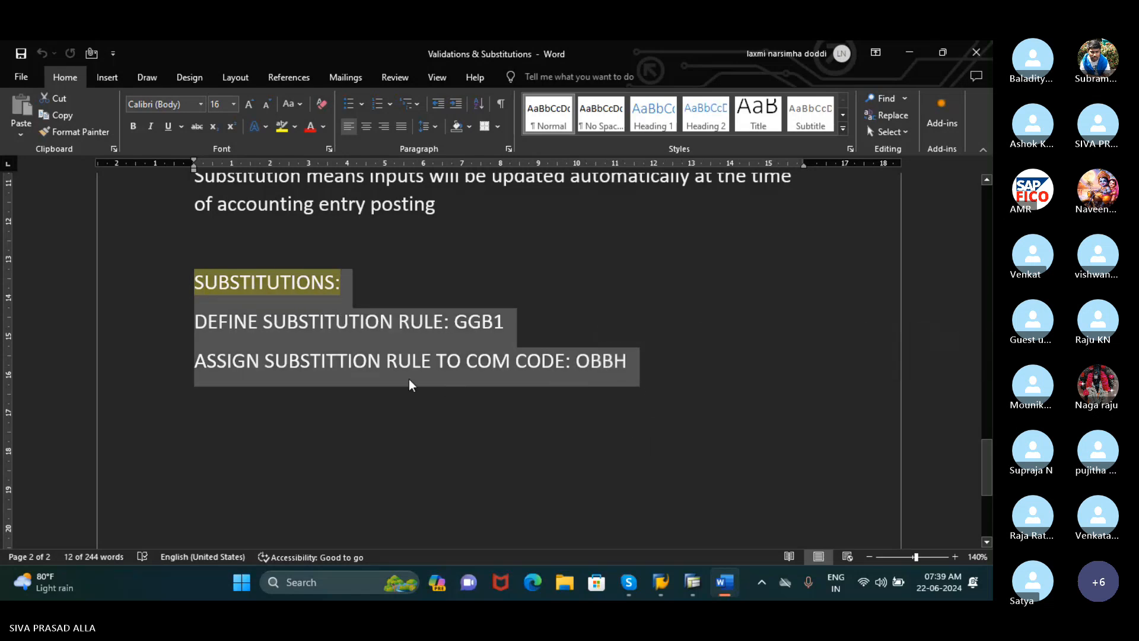
drag(194, 321, 515, 323)
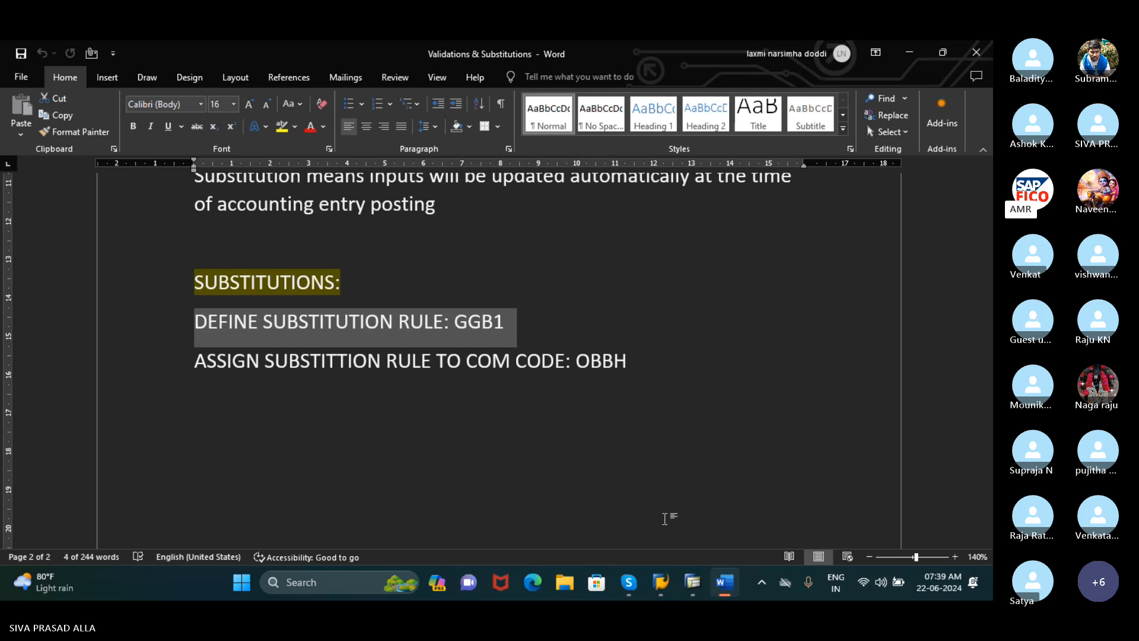
mouse_move(690, 590)
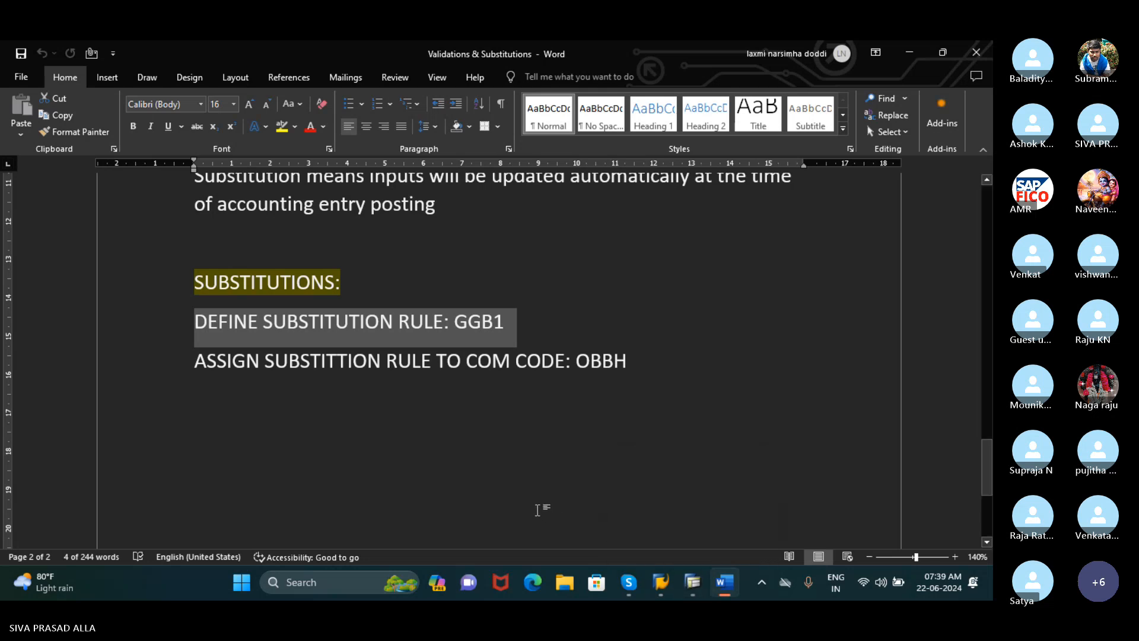
scroll(538, 510, up, 1)
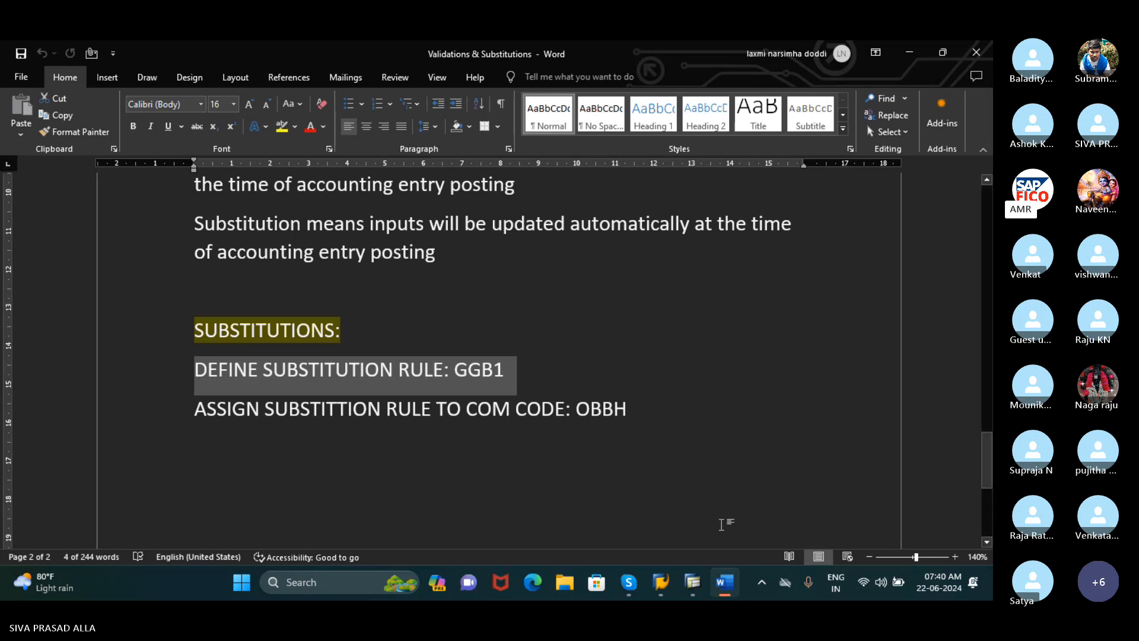
Step: Switch to SAP and go to the substitution maintenance transaction with /NGGB1
click(693, 584)
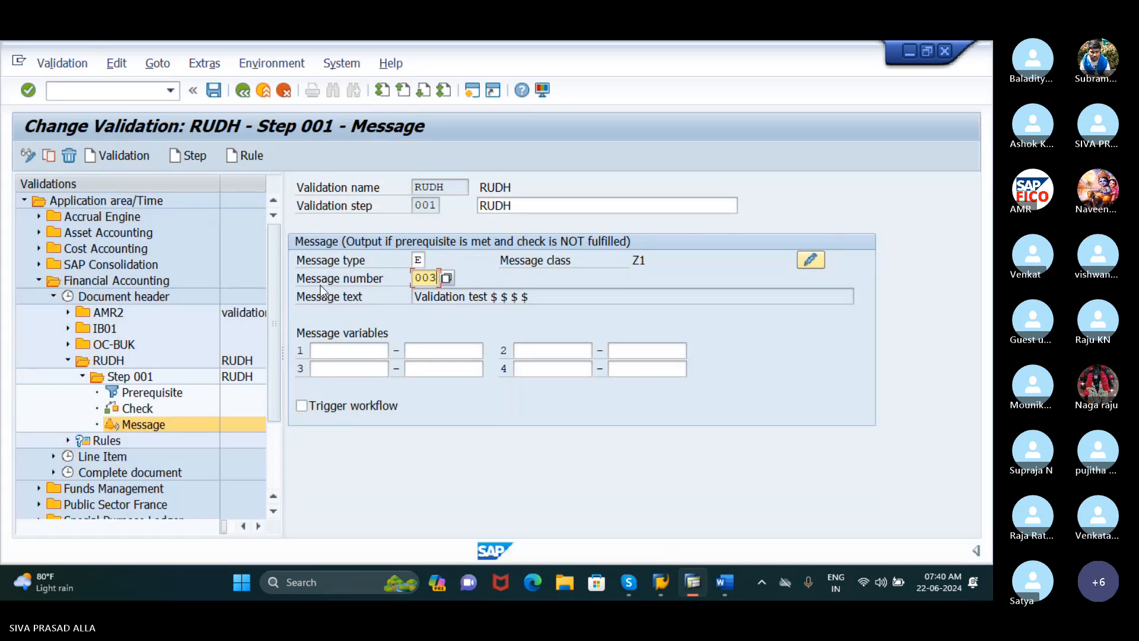
text(/)
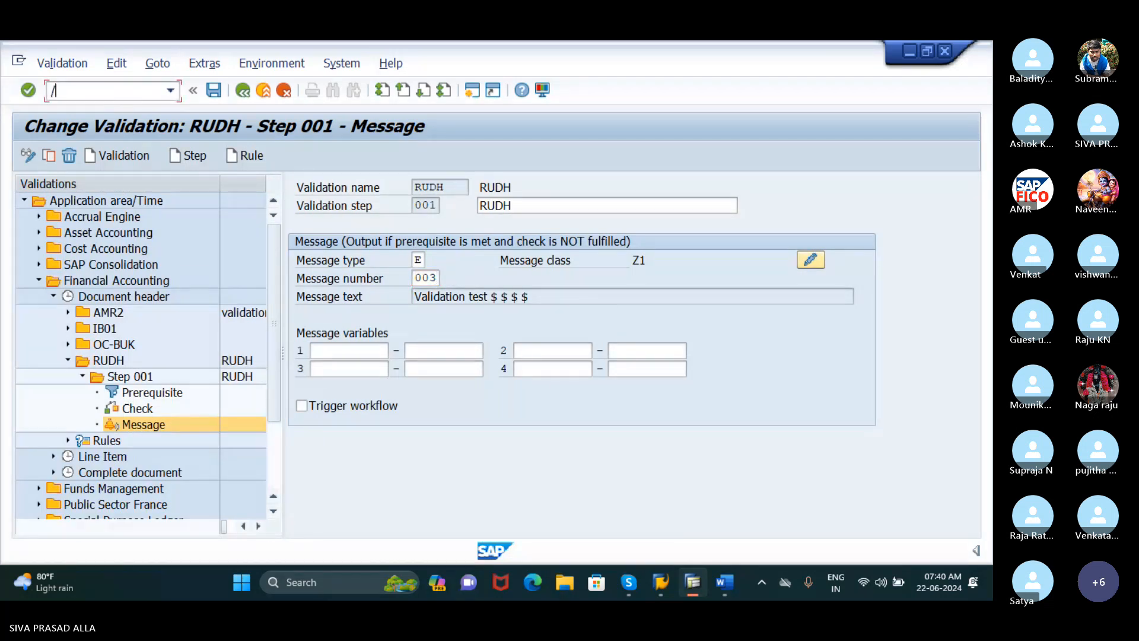
text(NGGB1)
key(Return)
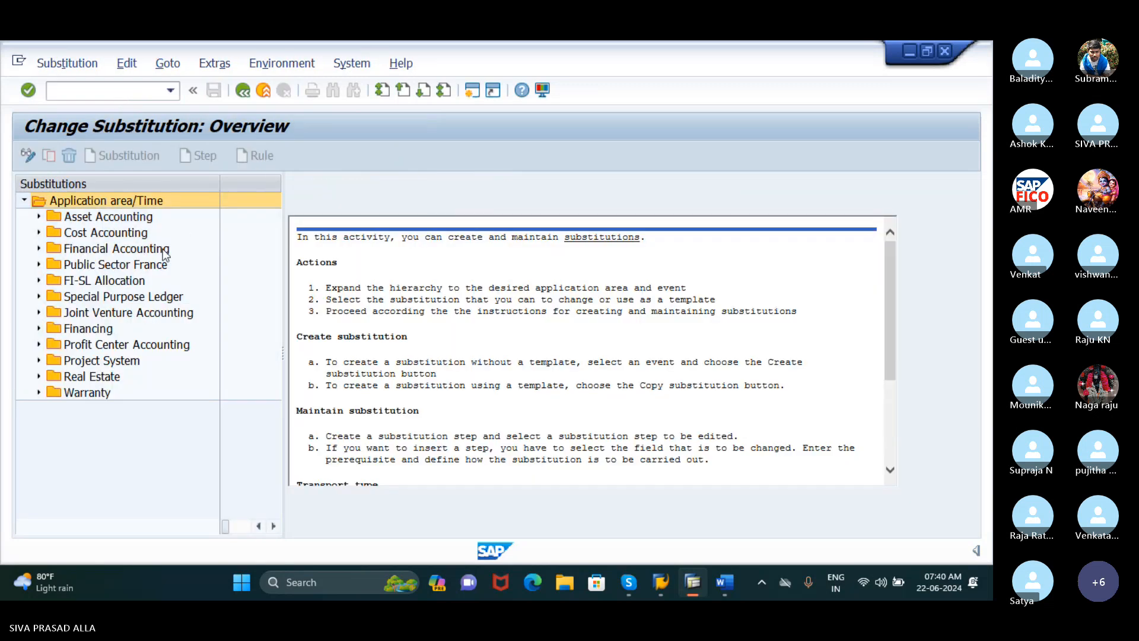
Step: Create a new substitution for the Document header callup point of Financial Accounting
click(39, 249)
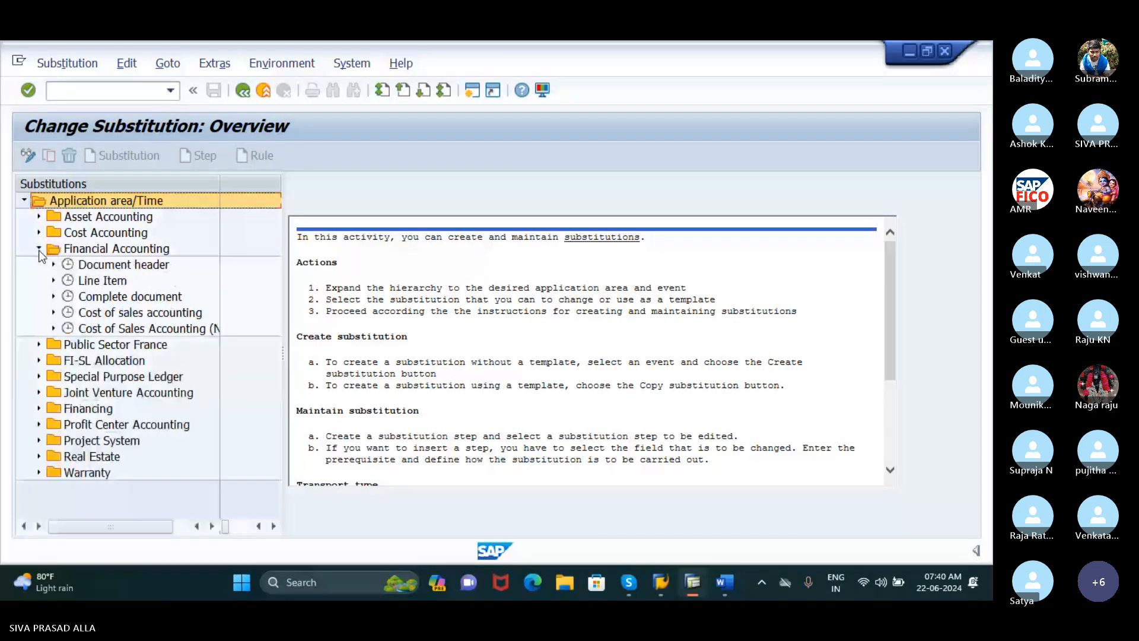
click(86, 266)
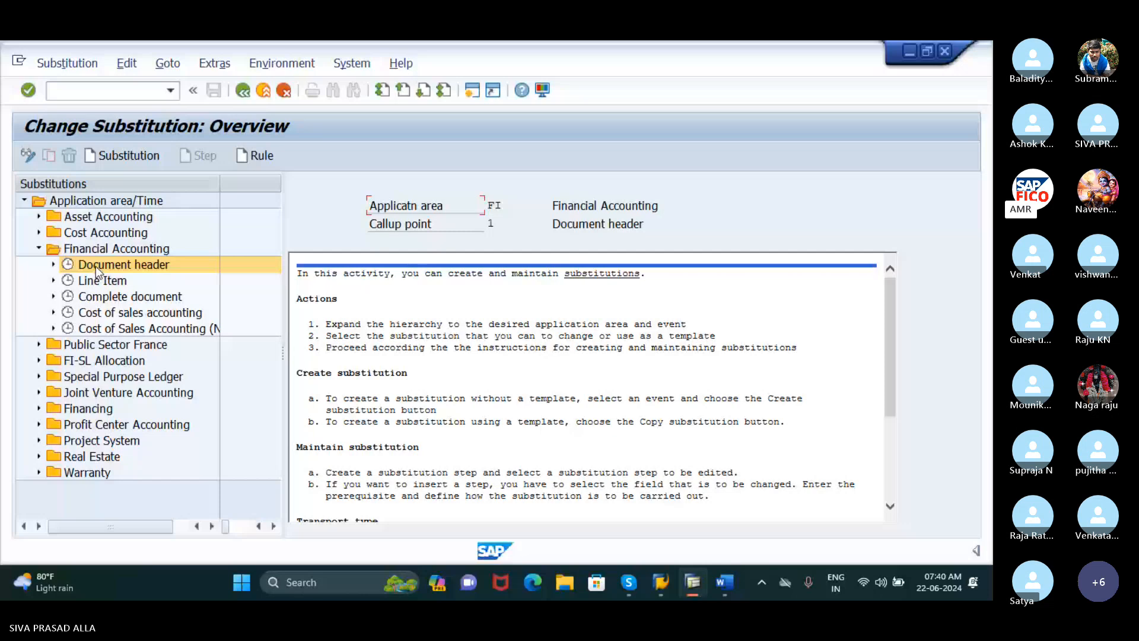
click(144, 155)
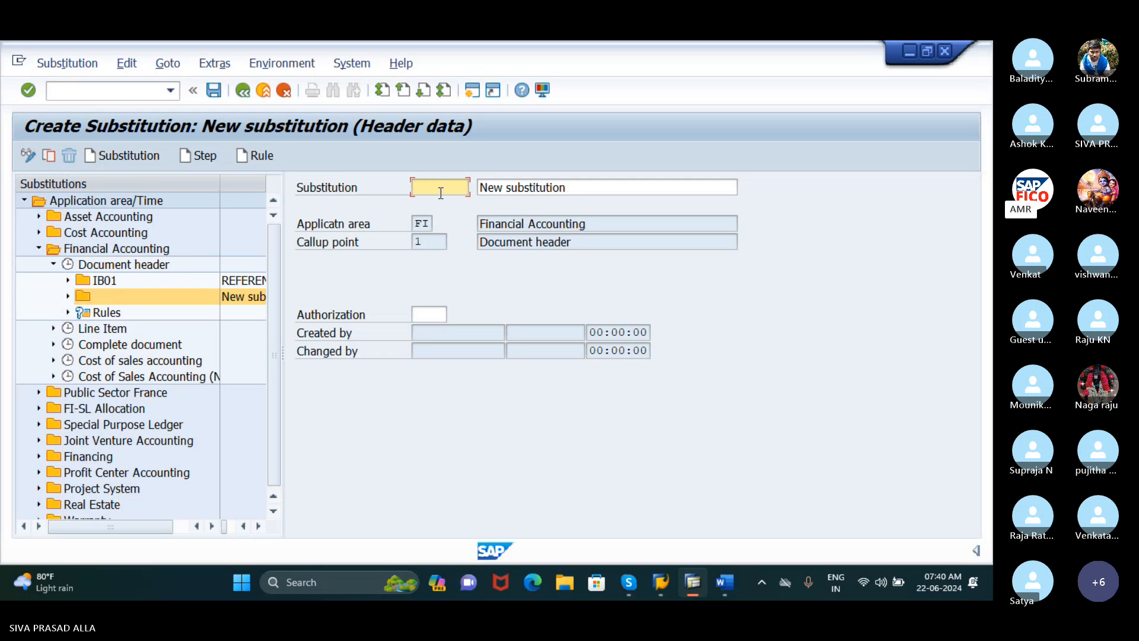
Step: Name the substitution AMAR, replace its default description with AMAR, and save it
text(AMAR)
click(590, 191)
key(BackSpace)
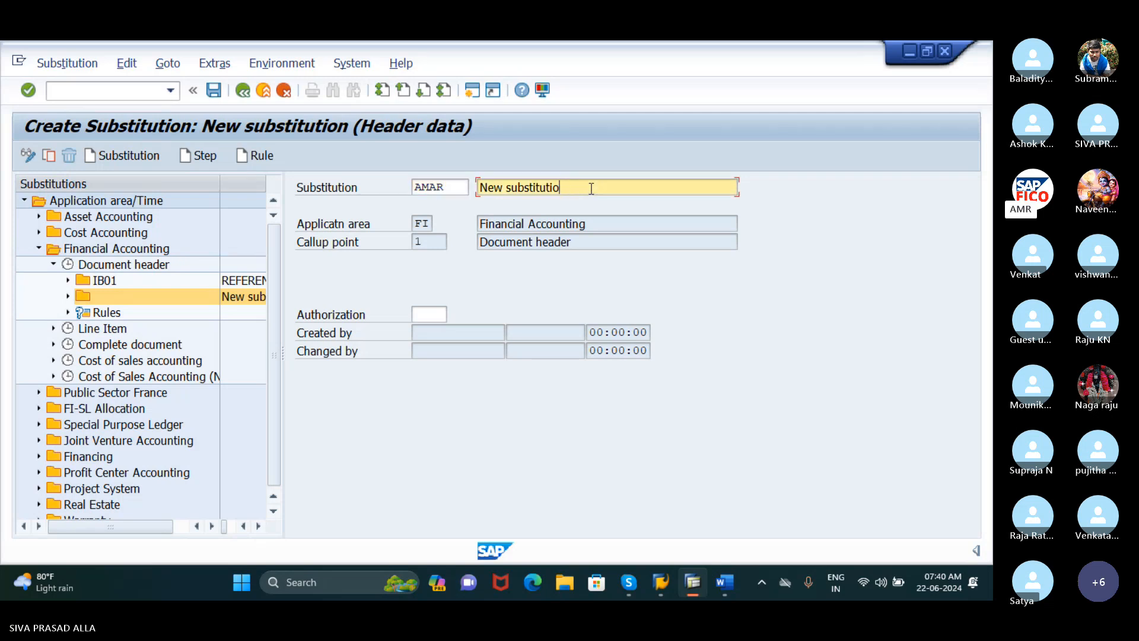
key(BackSpace)
key(BackSpace)
key(BackSpace)
key(BackSpace)
key(BackSpace)
key(BackSpace)
key(BackSpace)
key(BackSpace)
key(BackSpace)
key(BackSpace)
key(BackSpace)
key(BackSpace)
key(BackSpace)
key(BackSpace)
key(BackSpace)
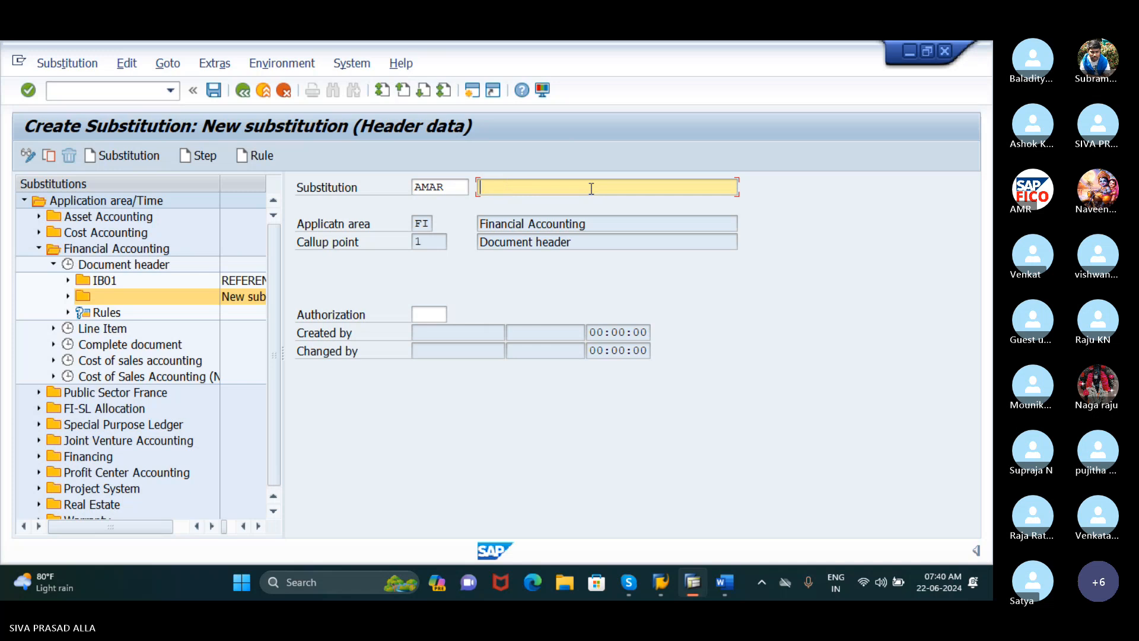
text(AMAR)
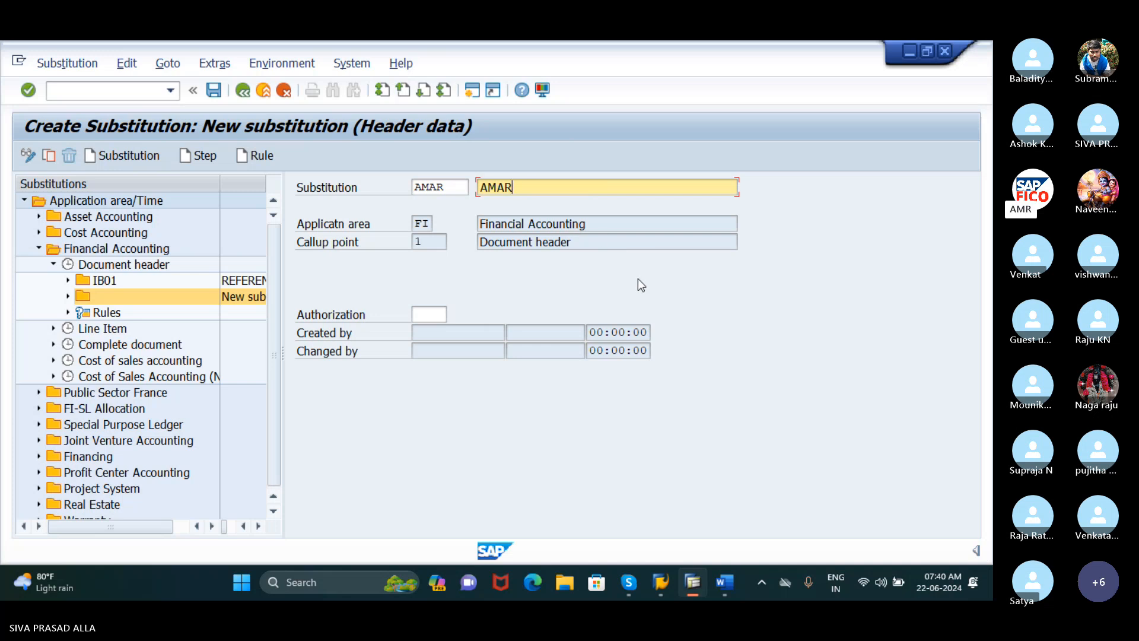
key(ctrl+s)
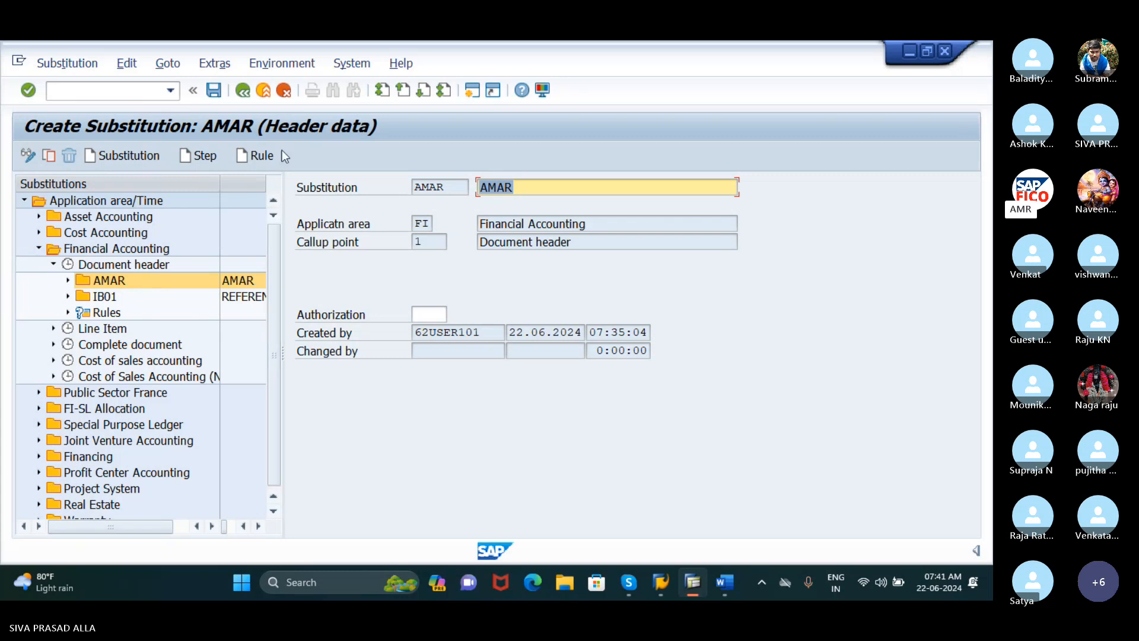
click(215, 92)
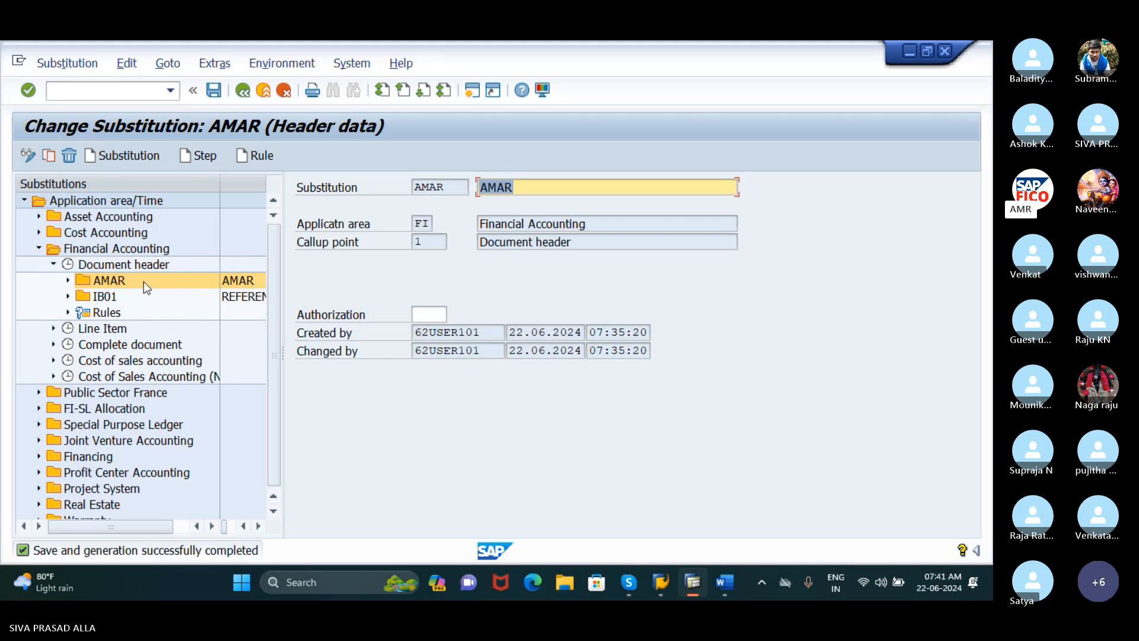
Step: Add a step to substitution AMAR that substitutes the Reference field BKPF-XBLNR with a constant value
click(207, 155)
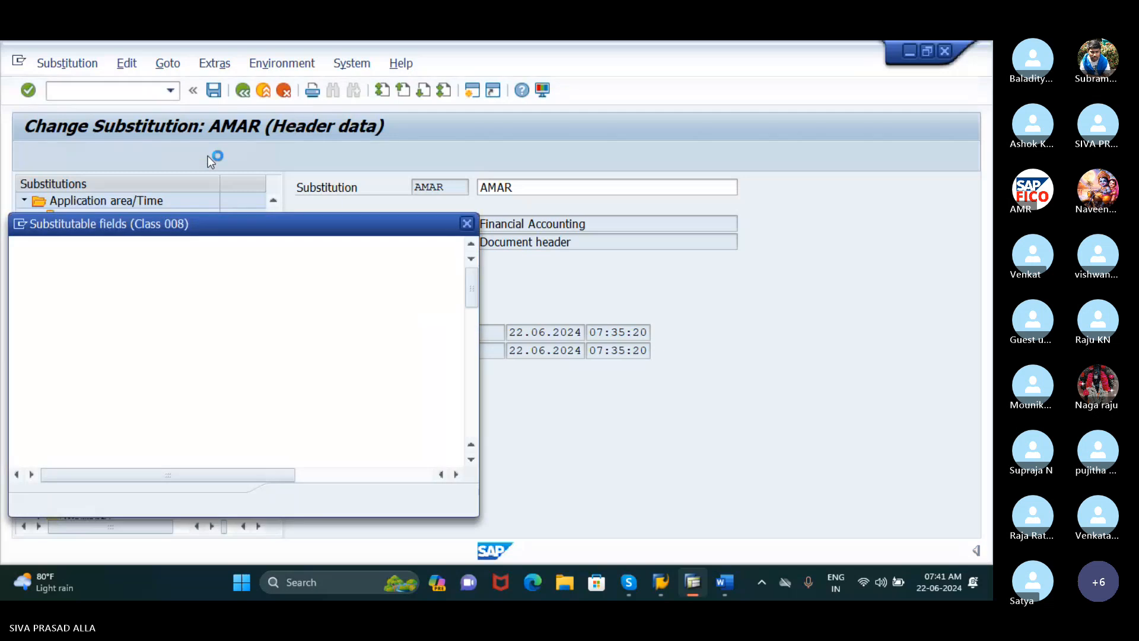
drag(280, 223, 493, 162)
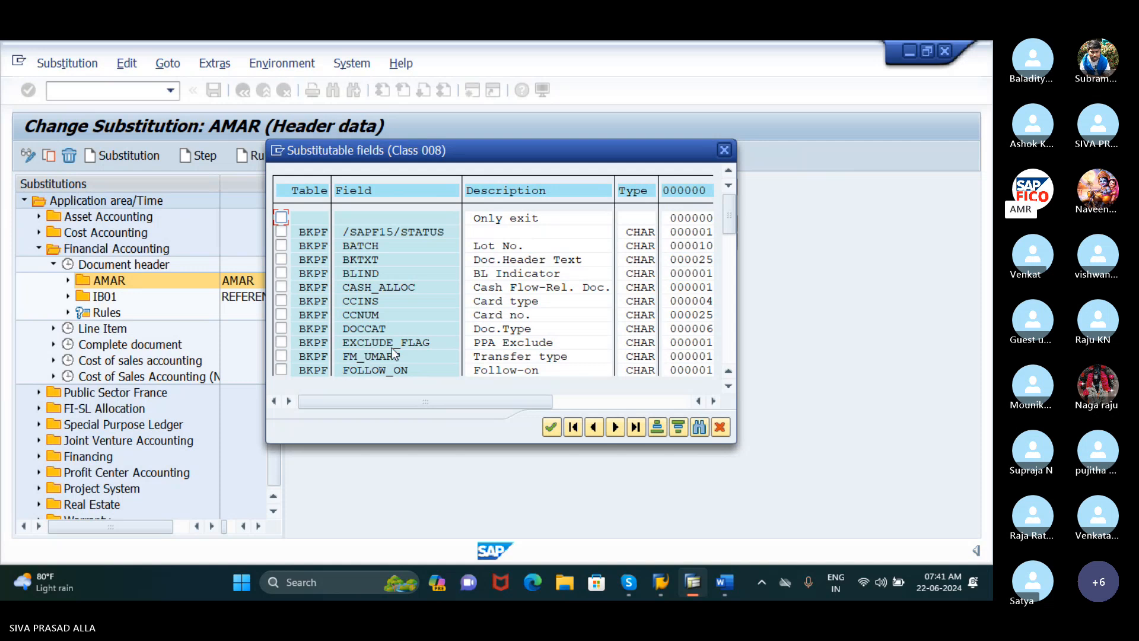
click(729, 387)
click(728, 387)
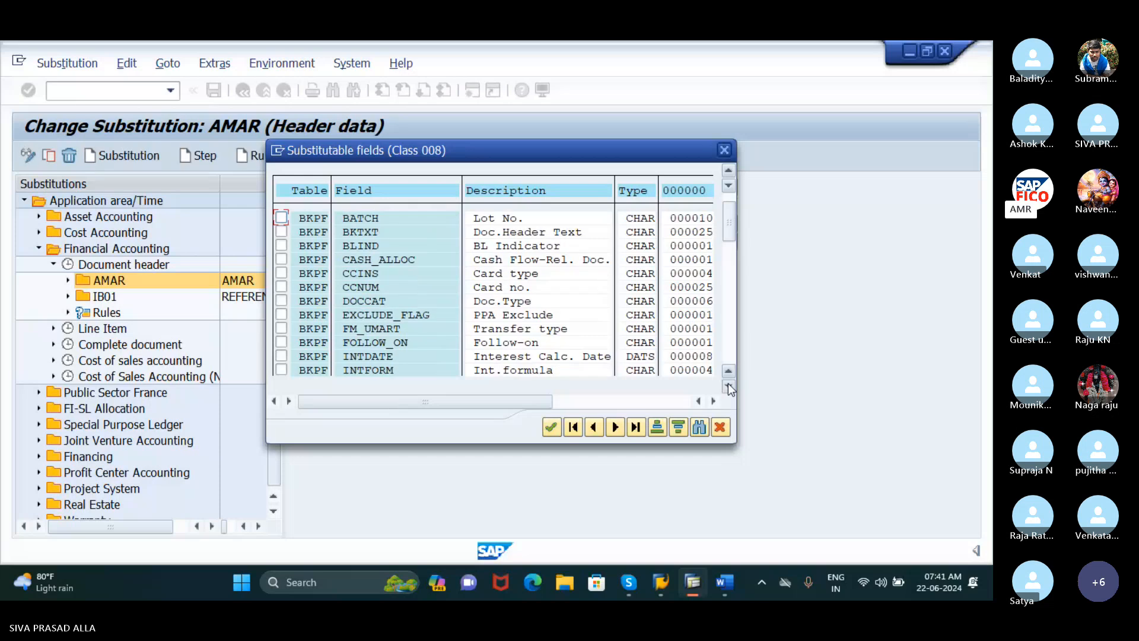
click(729, 387)
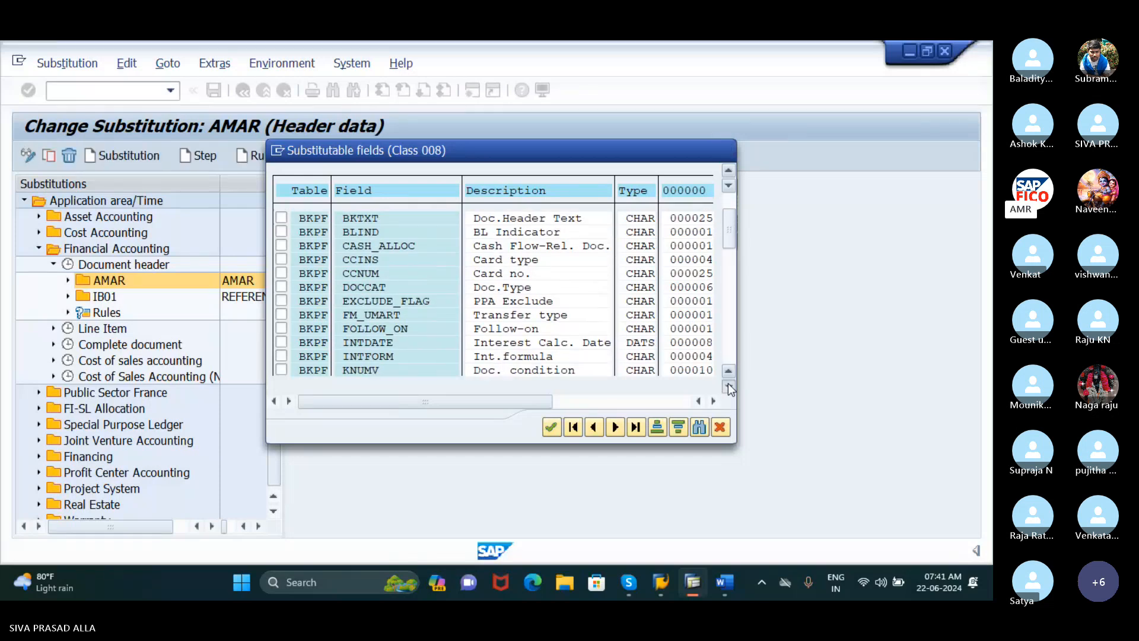
click(729, 387)
click(729, 387)
click(729, 386)
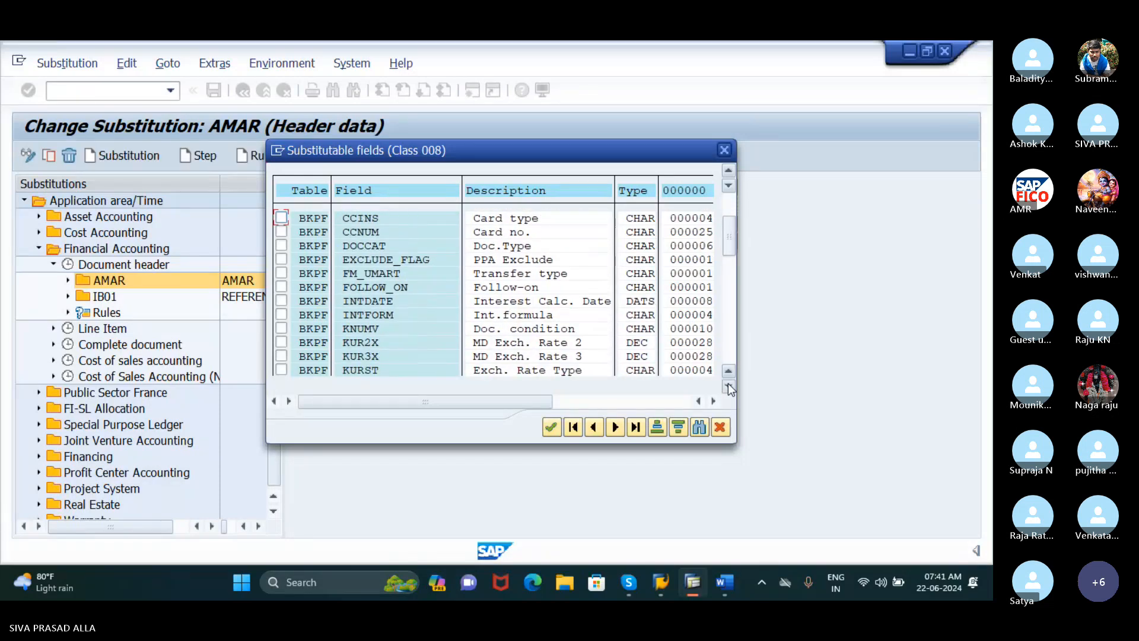
click(729, 387)
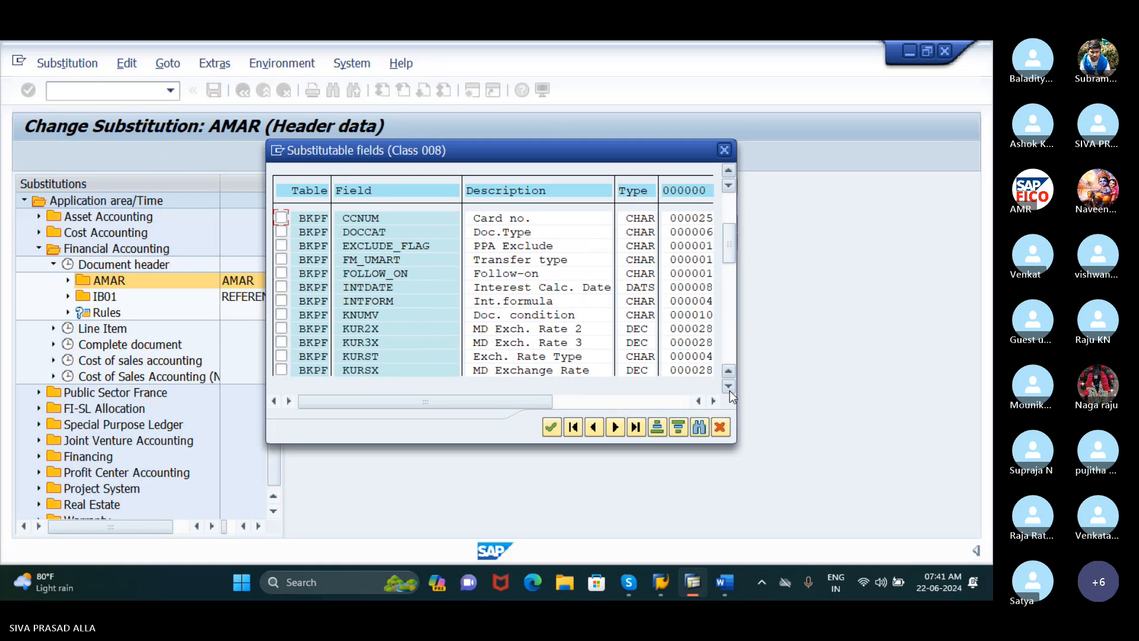
click(729, 387)
click(728, 387)
click(729, 387)
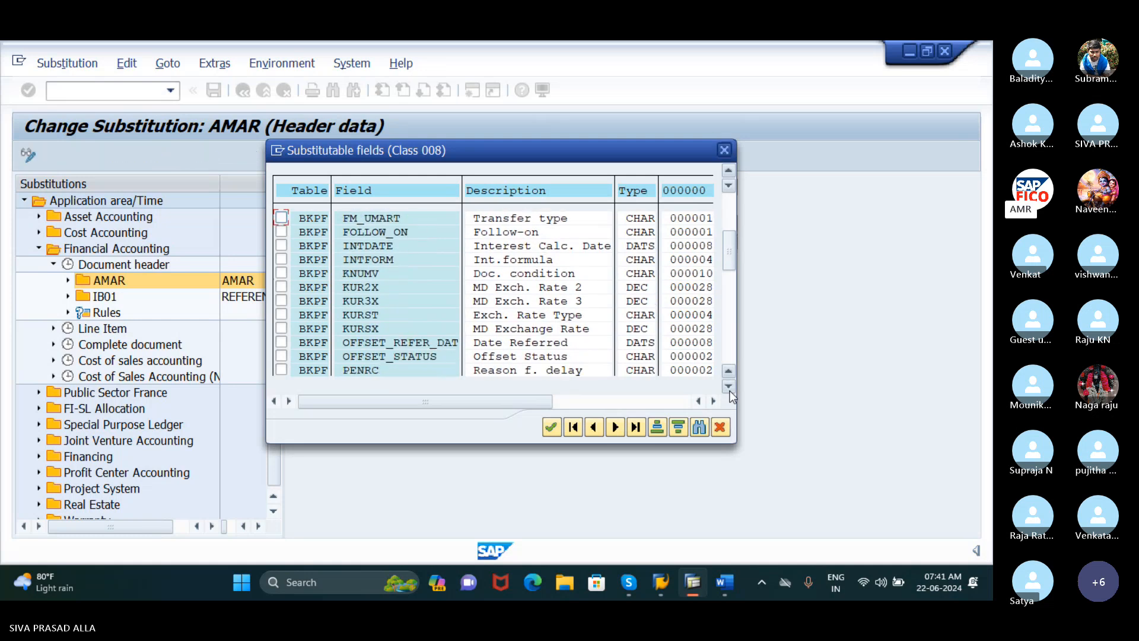
click(728, 386)
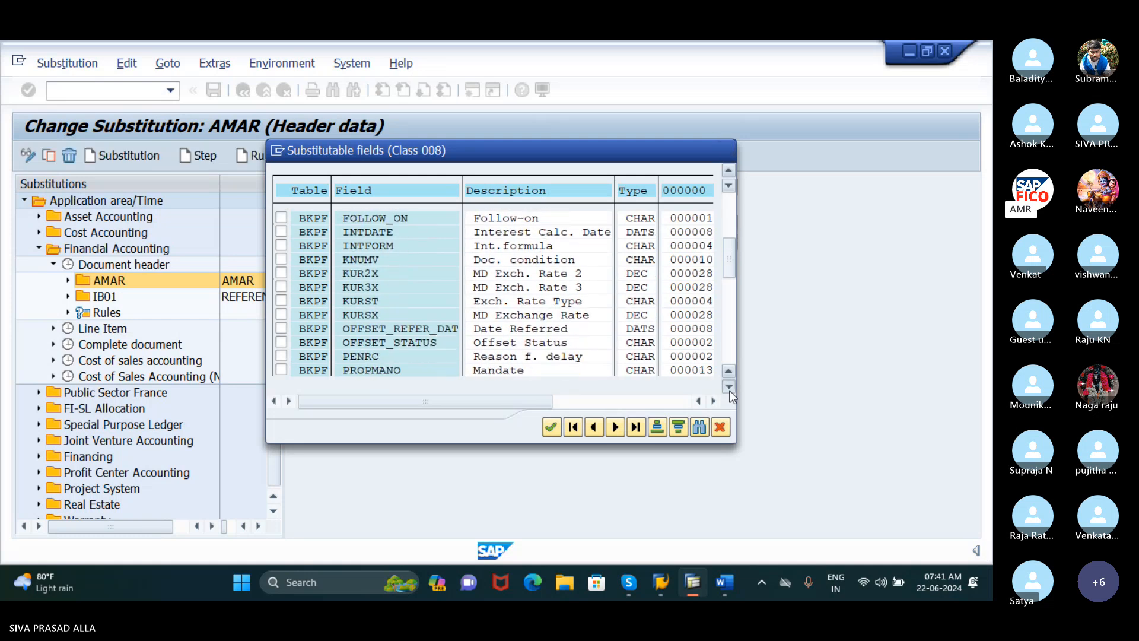
click(728, 386)
click(728, 387)
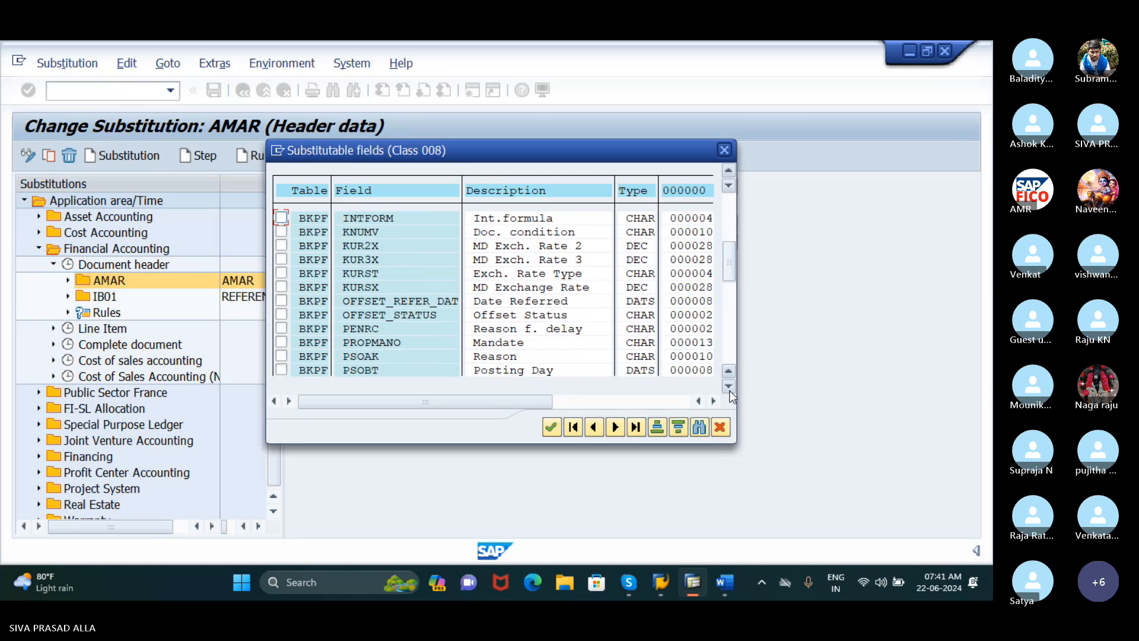
click(729, 387)
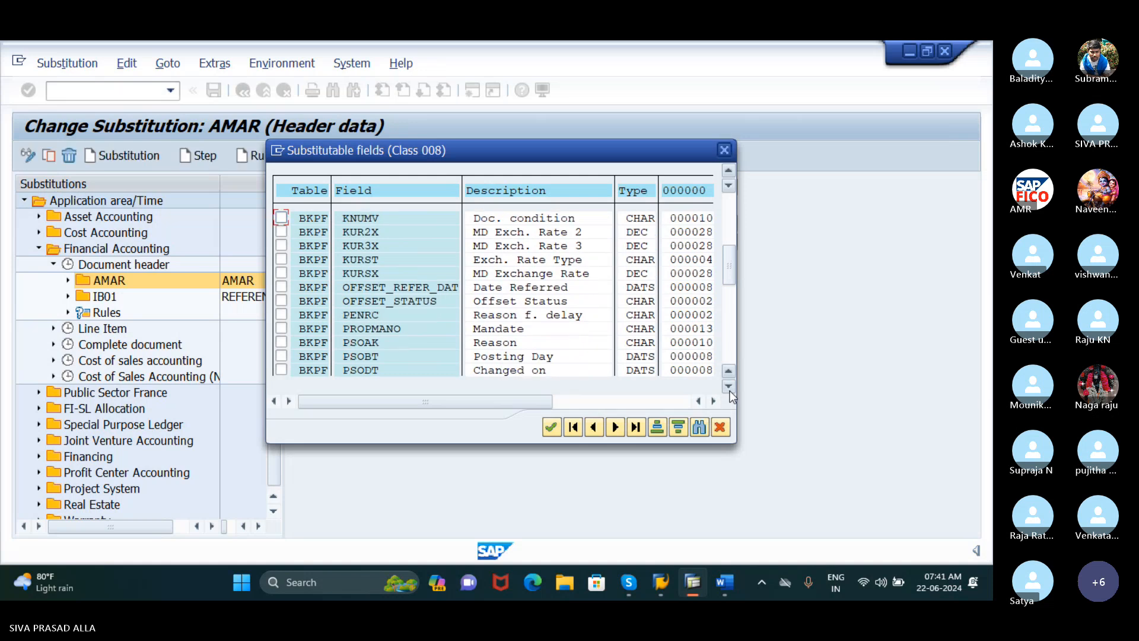
click(728, 387)
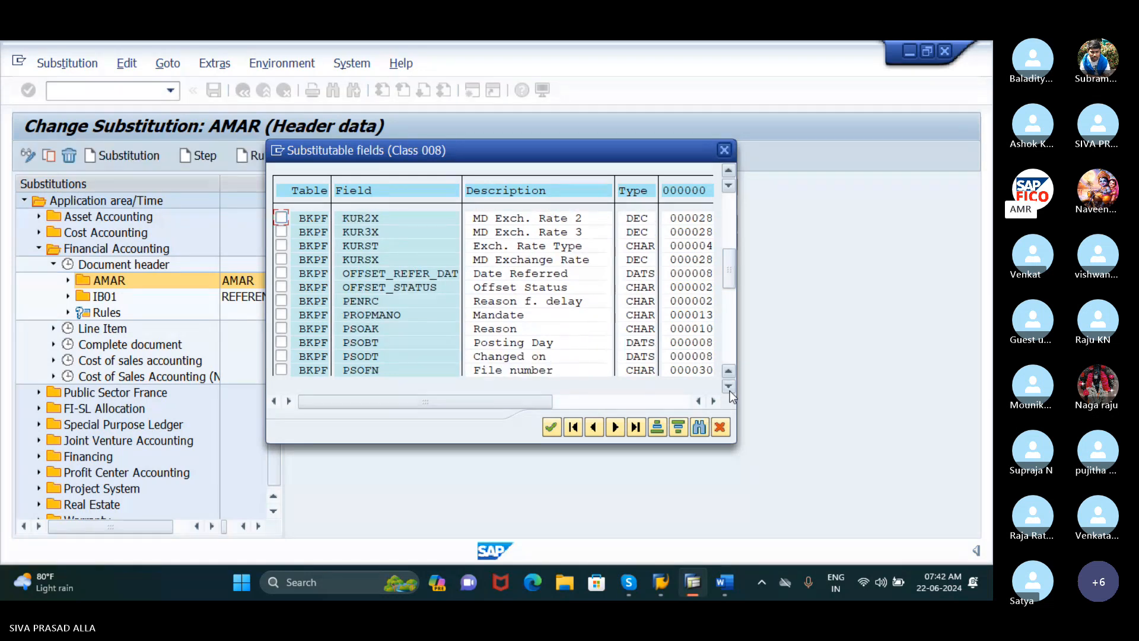
click(729, 387)
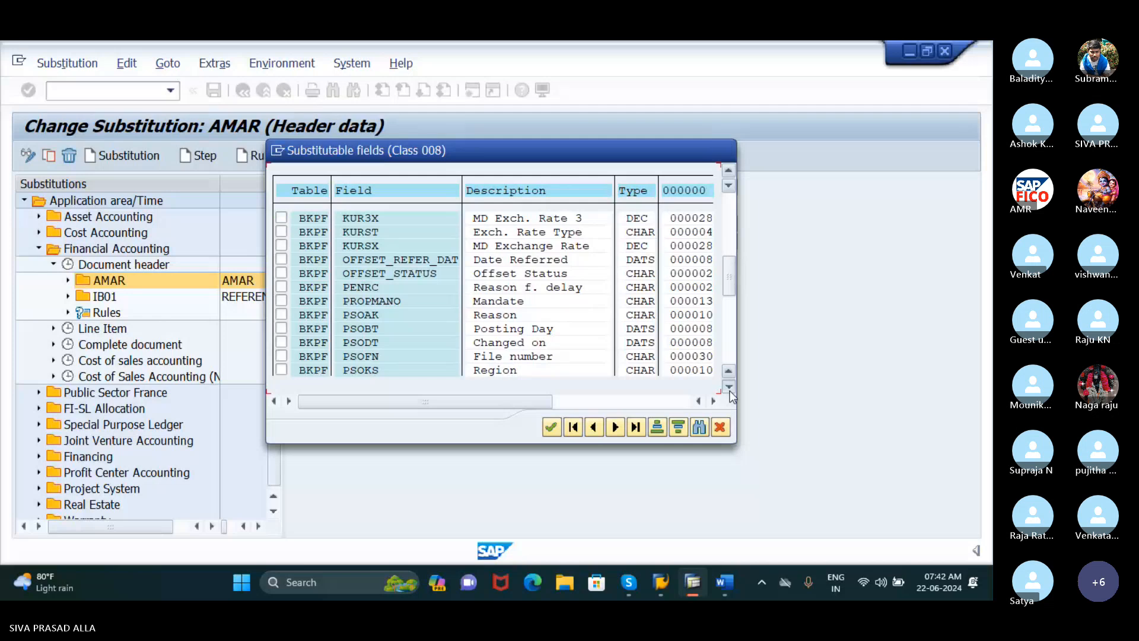
click(729, 386)
click(729, 387)
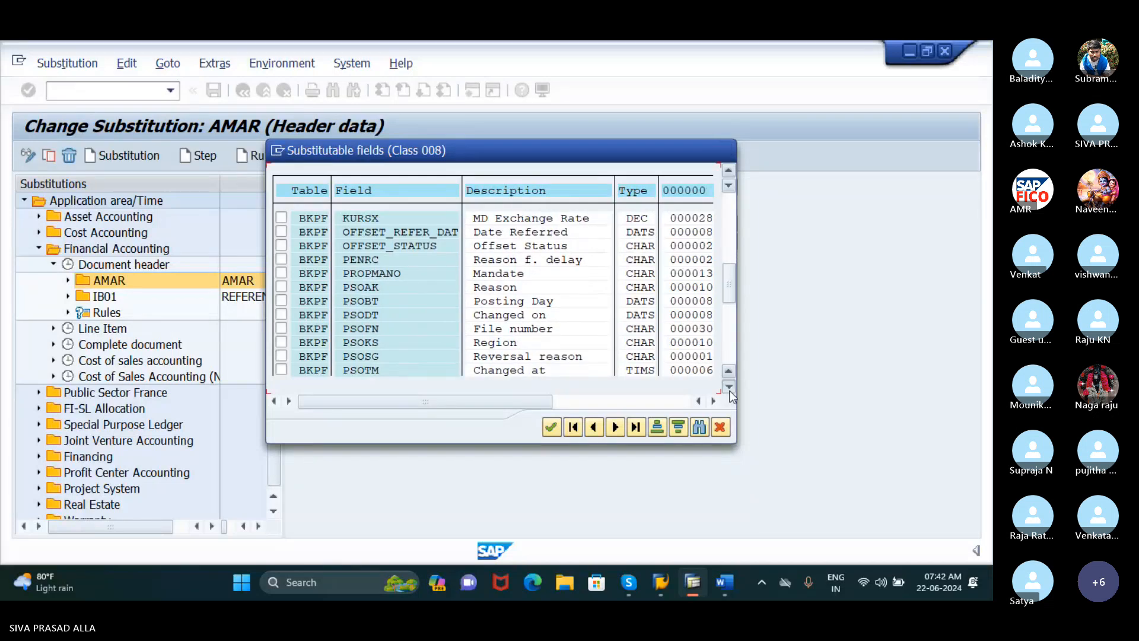
click(728, 387)
click(729, 387)
click(728, 387)
click(728, 387)
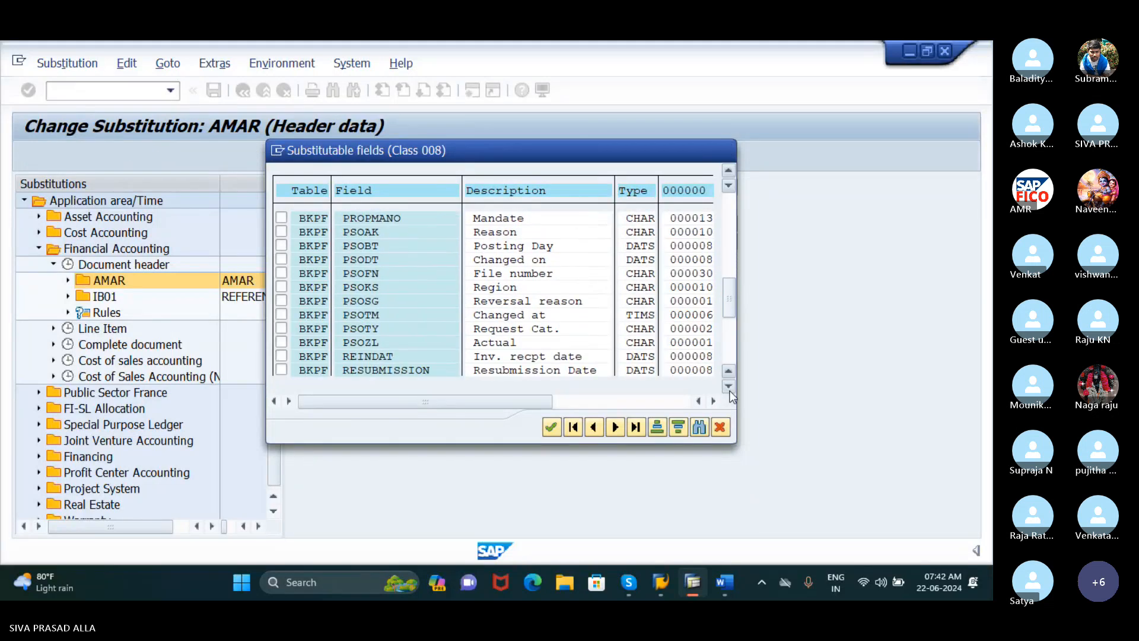
click(729, 387)
click(729, 390)
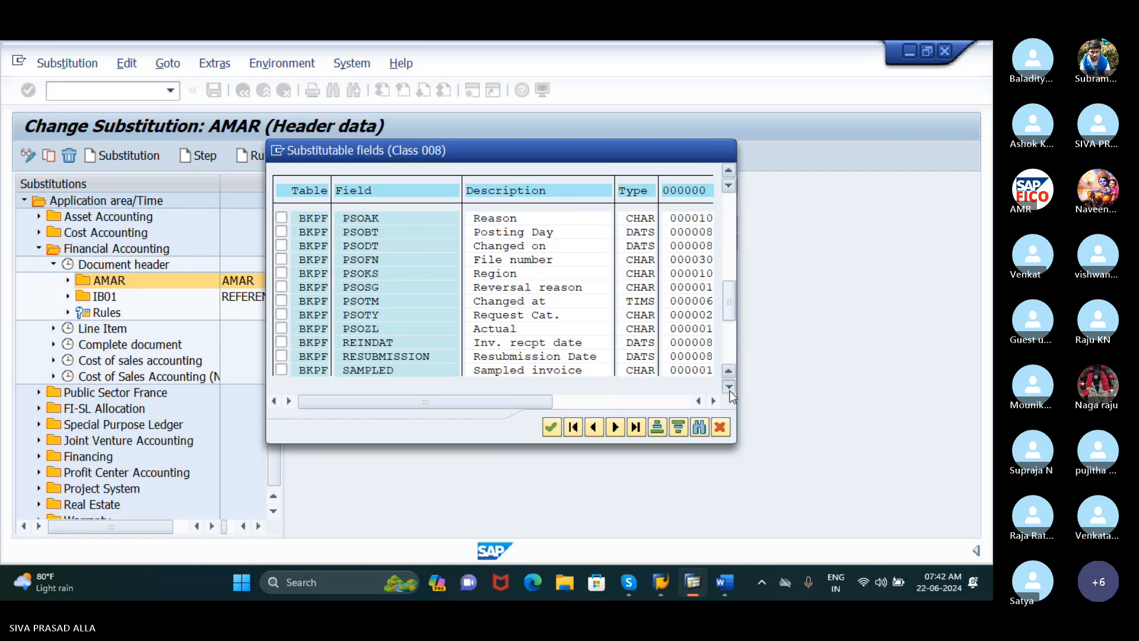
click(729, 387)
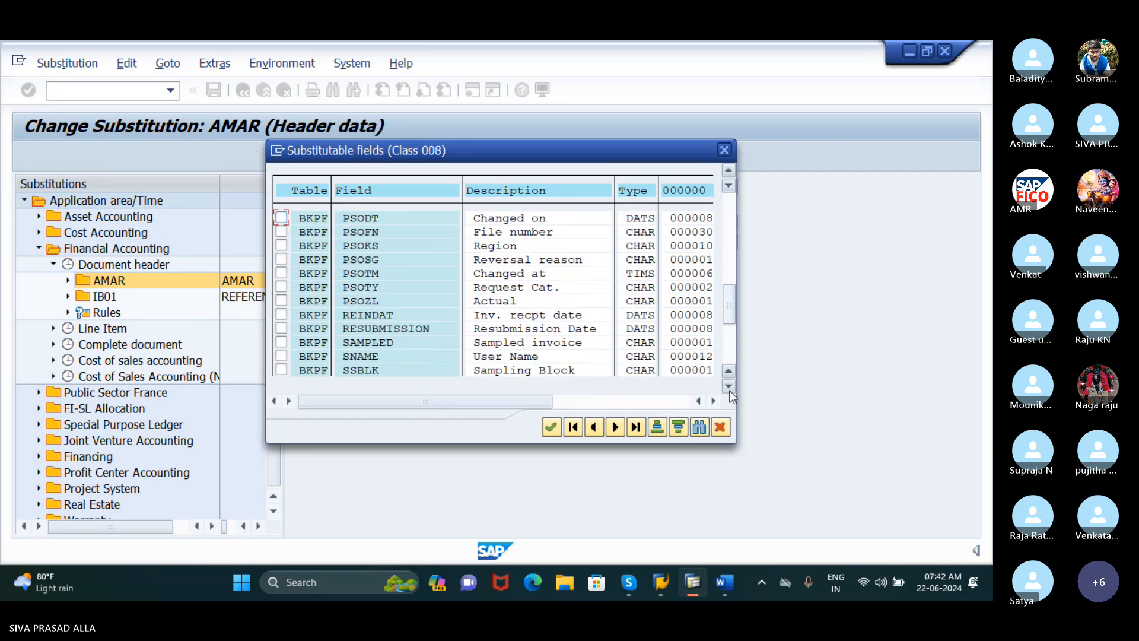
click(729, 387)
click(728, 387)
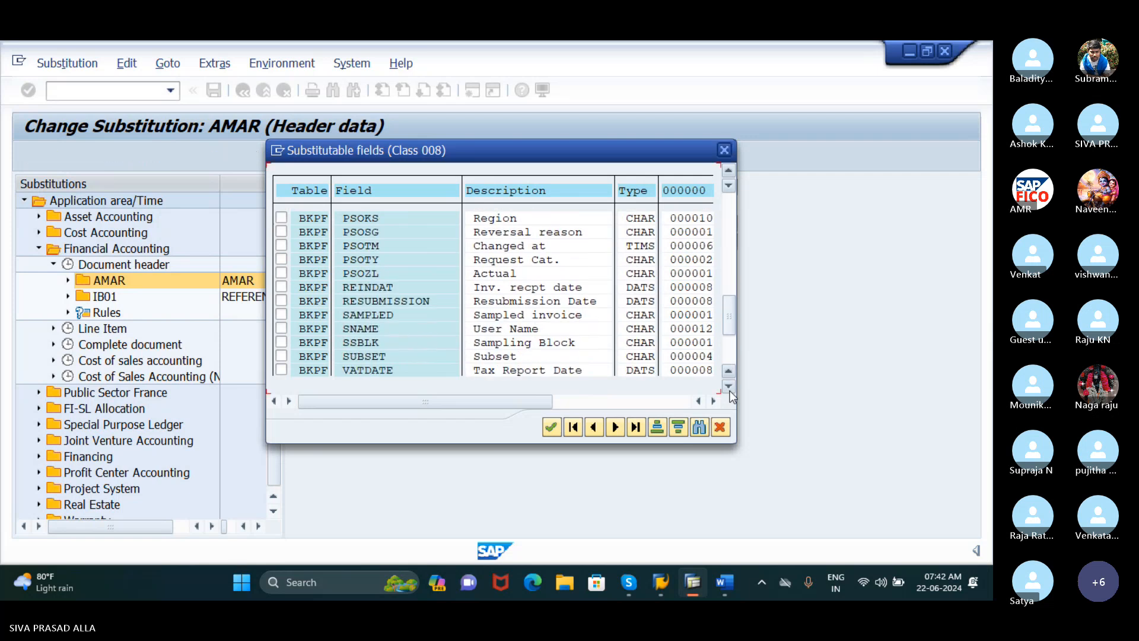
click(728, 387)
click(729, 387)
click(729, 387)
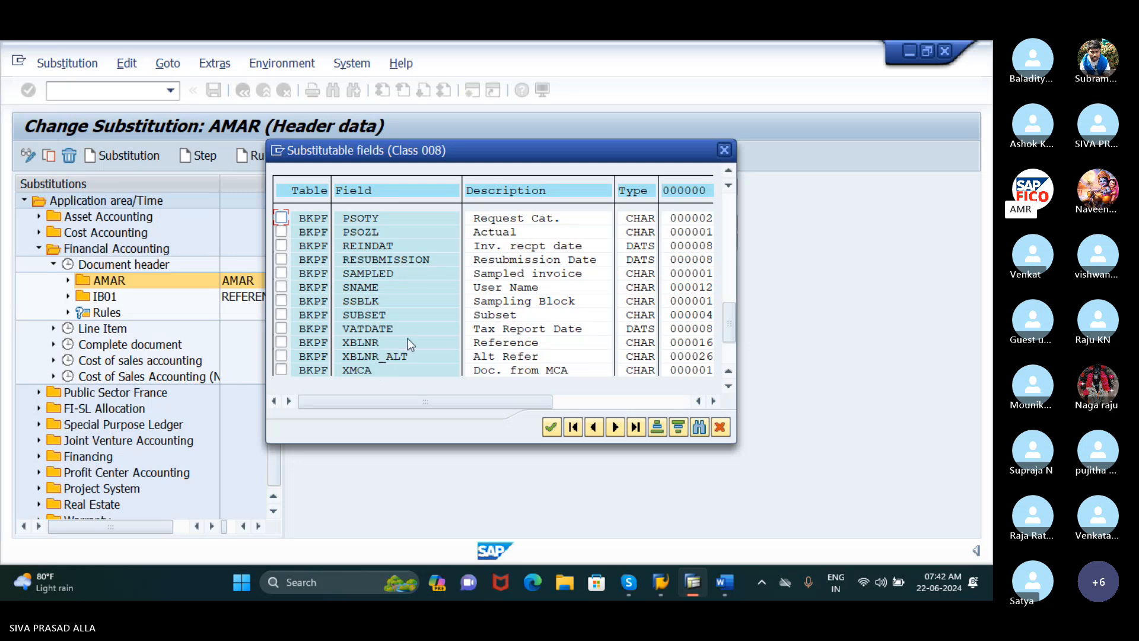
click(282, 343)
click(282, 343)
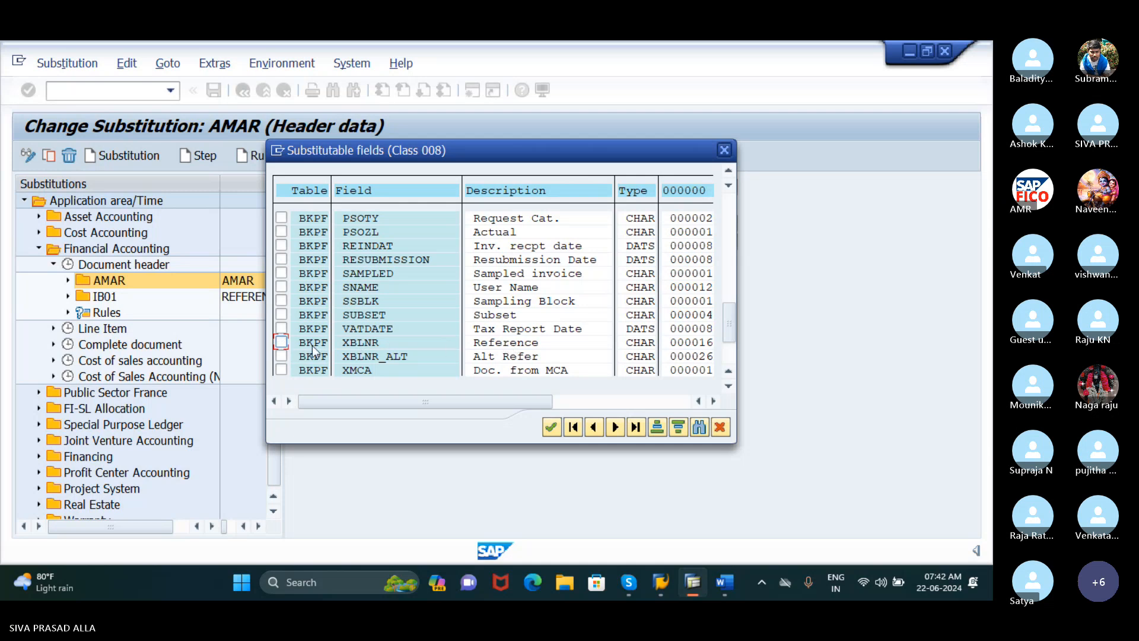
click(281, 343)
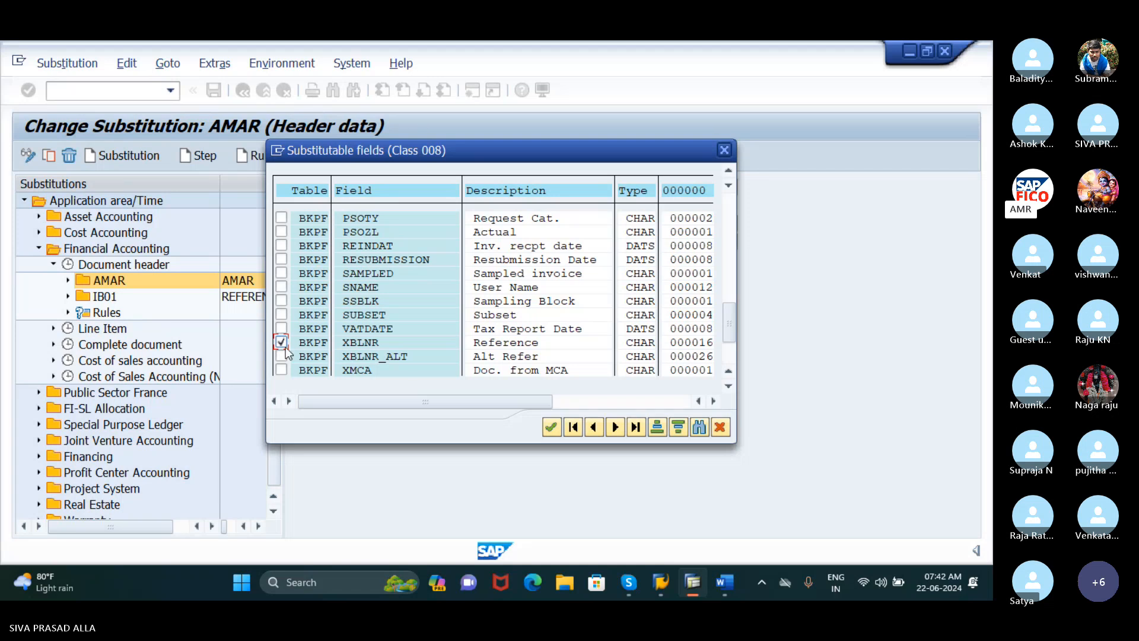
click(547, 428)
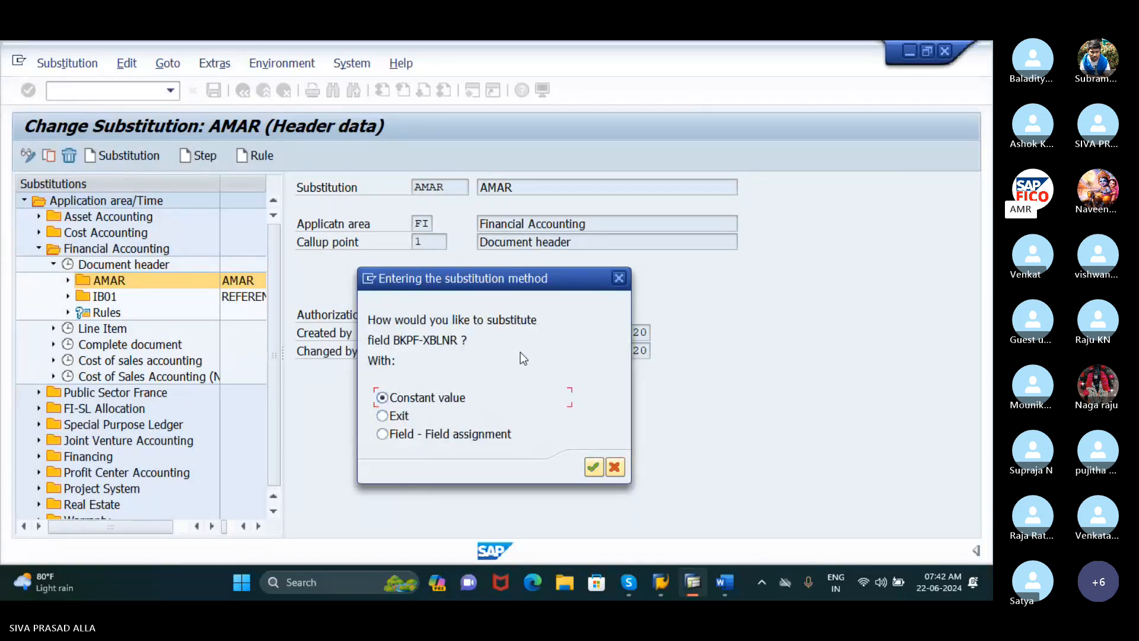
click(592, 470)
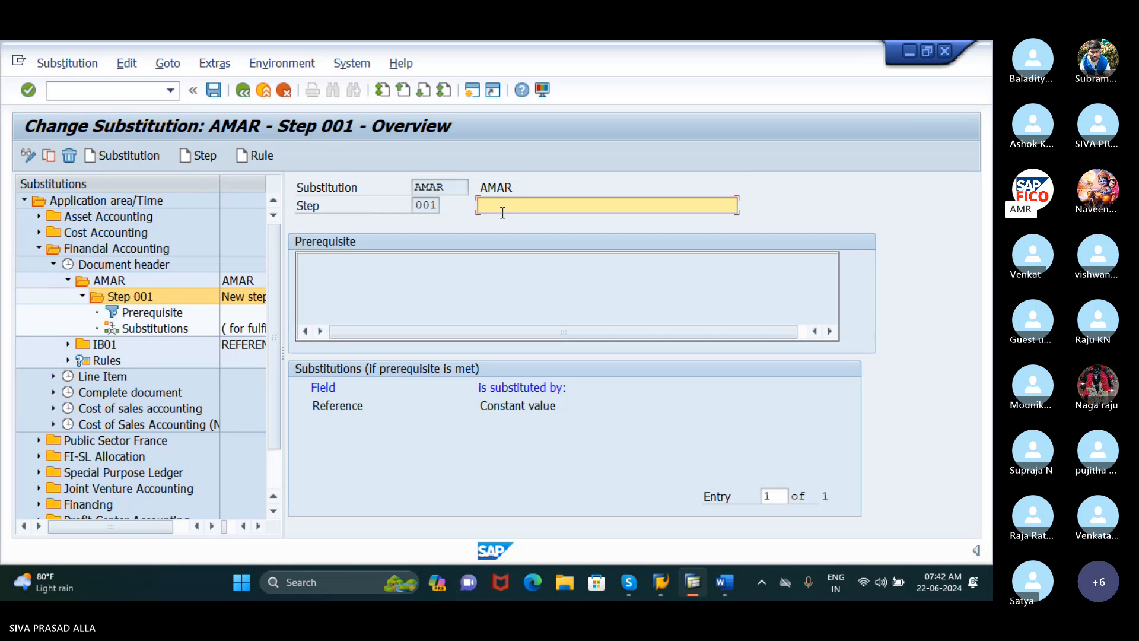
Step: Enter AMAR as the description of Step 001 and save the substitution
text(AM)
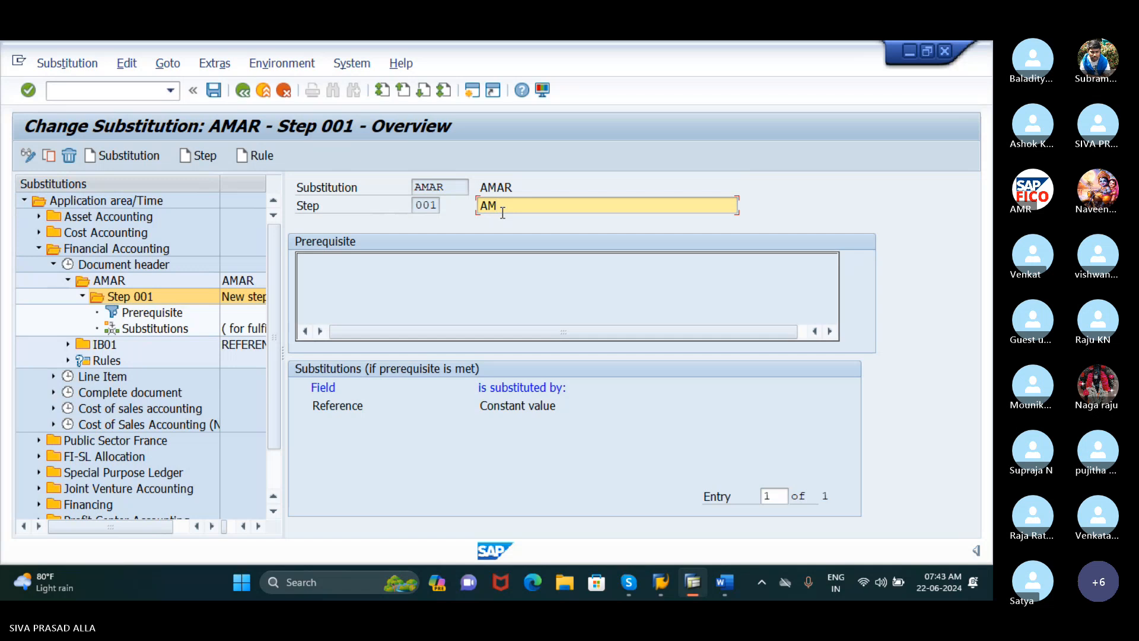
text(AR)
key(Return)
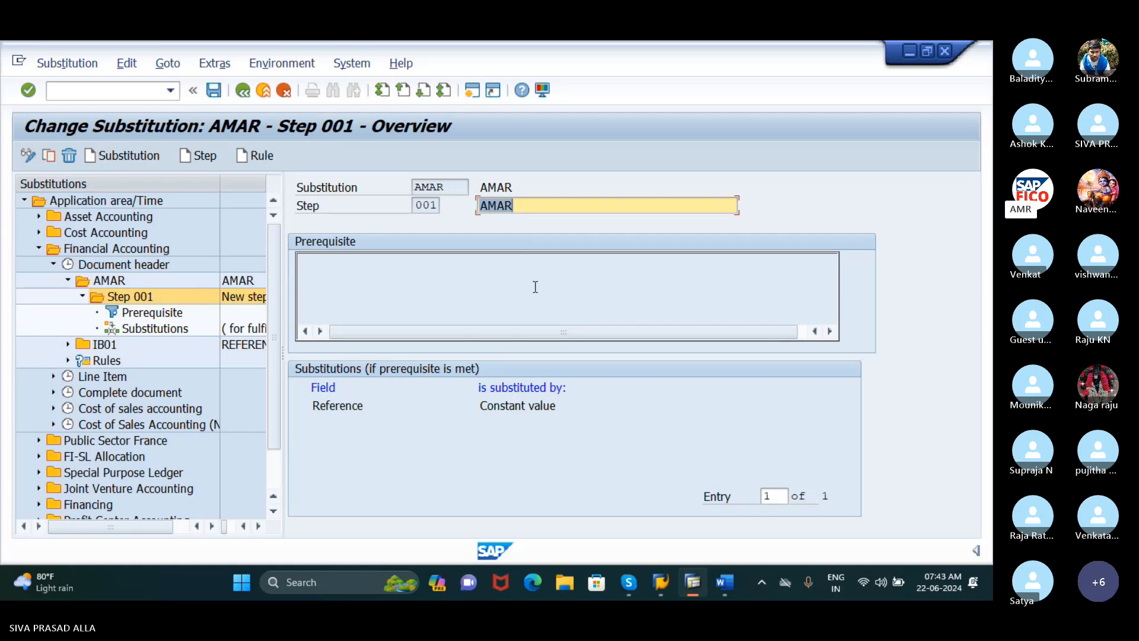
click(208, 95)
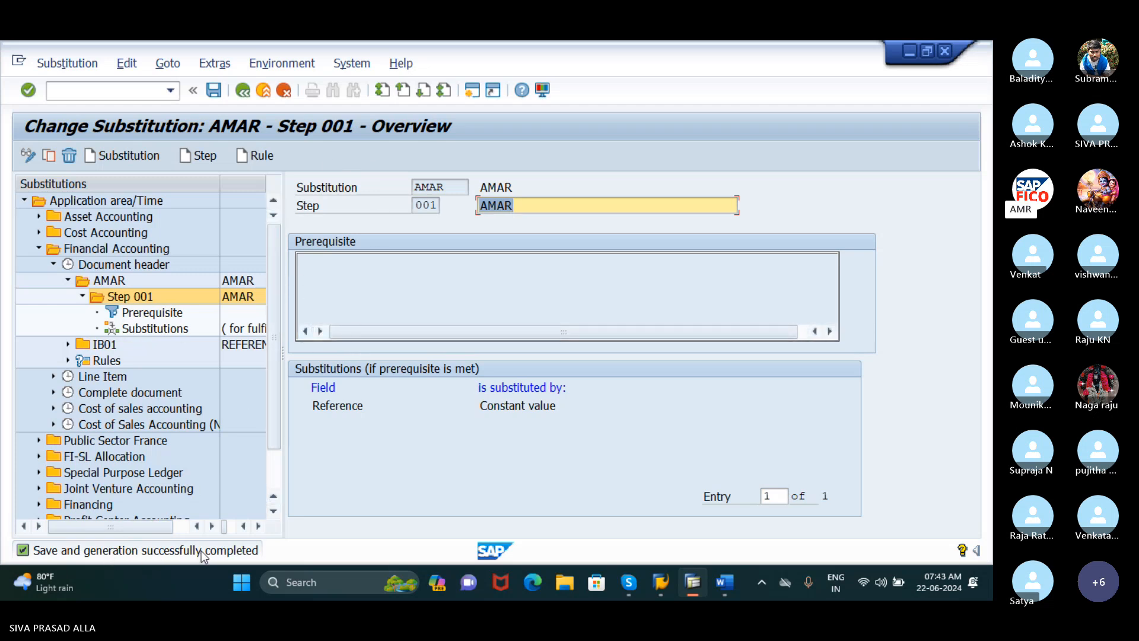
Step: Open the prerequisite of Step 001 and insert the Document Type field from the Accounting Document Header structure
double_click(162, 319)
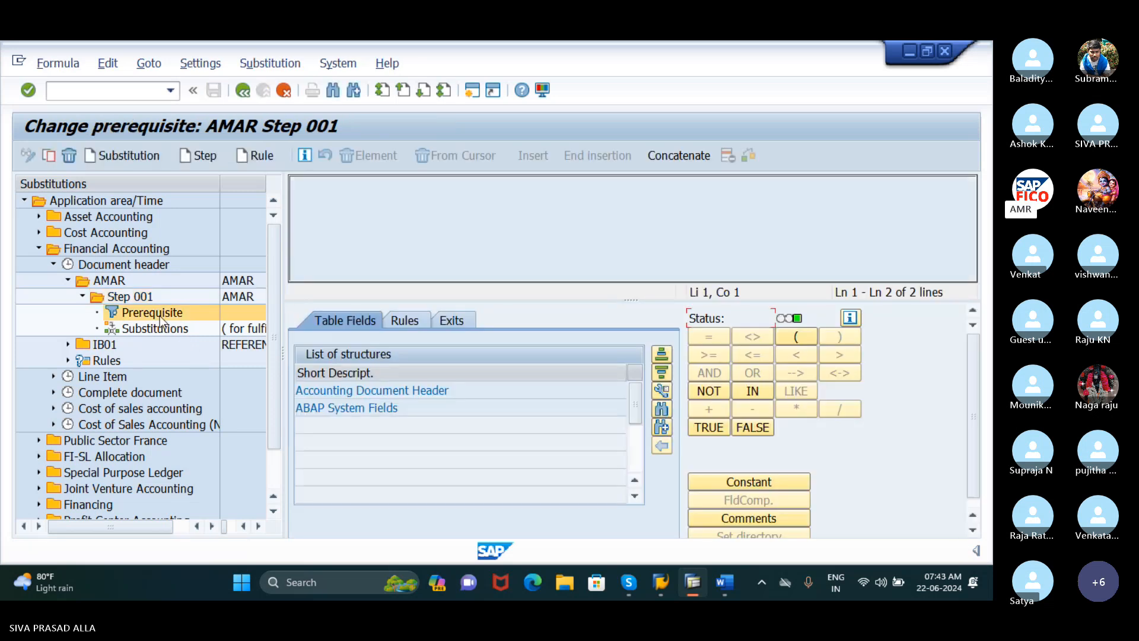
click(484, 390)
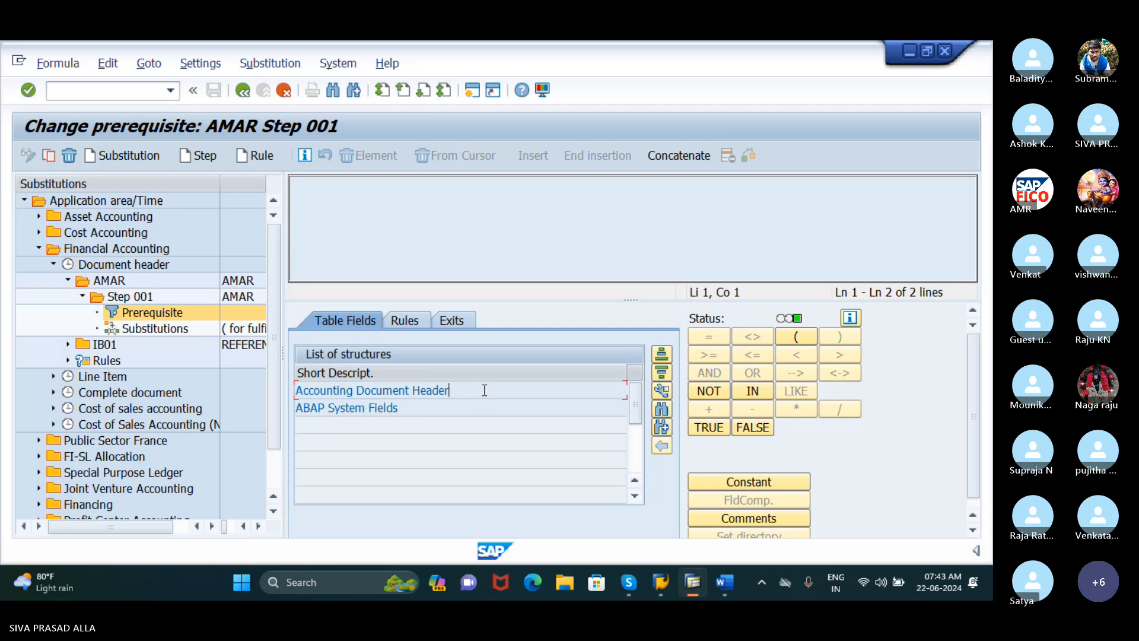
double_click(483, 390)
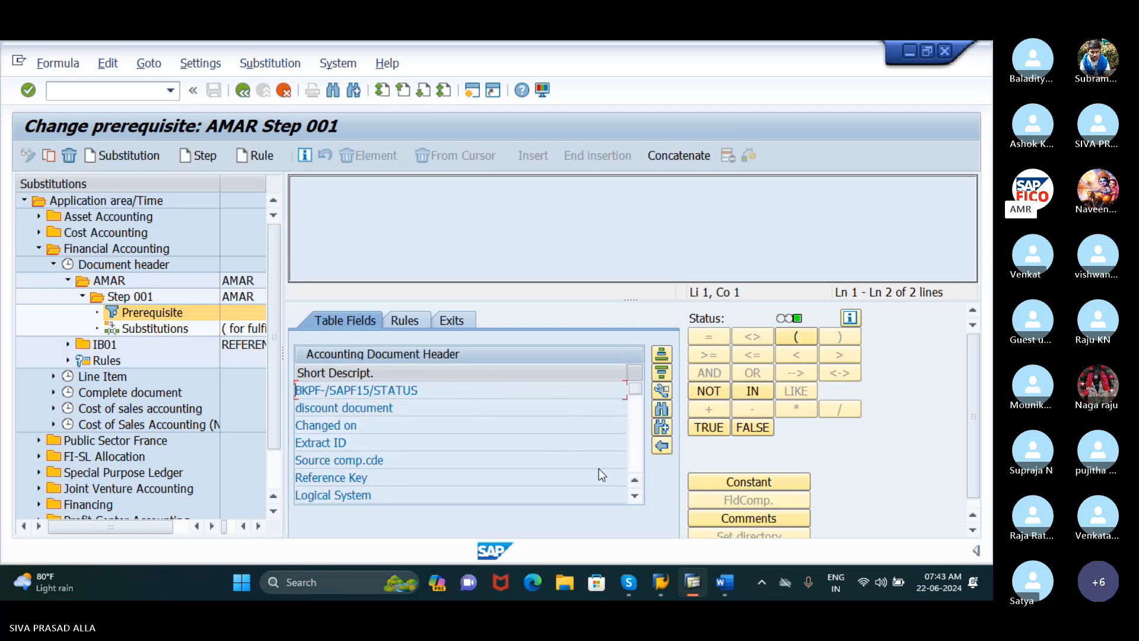
click(634, 497)
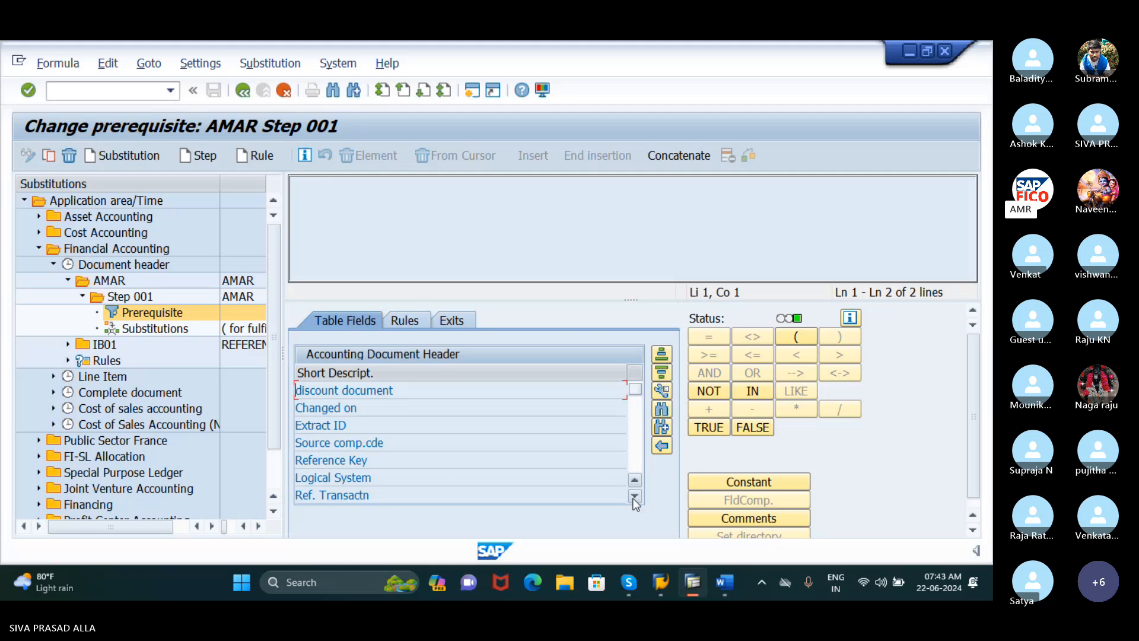
click(635, 497)
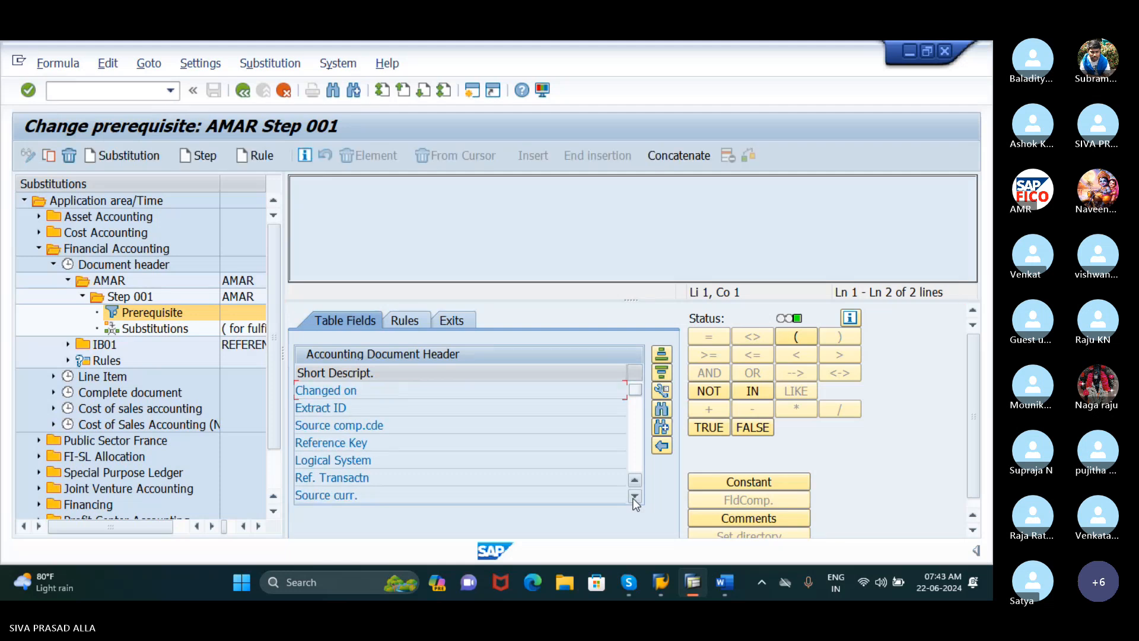
click(635, 497)
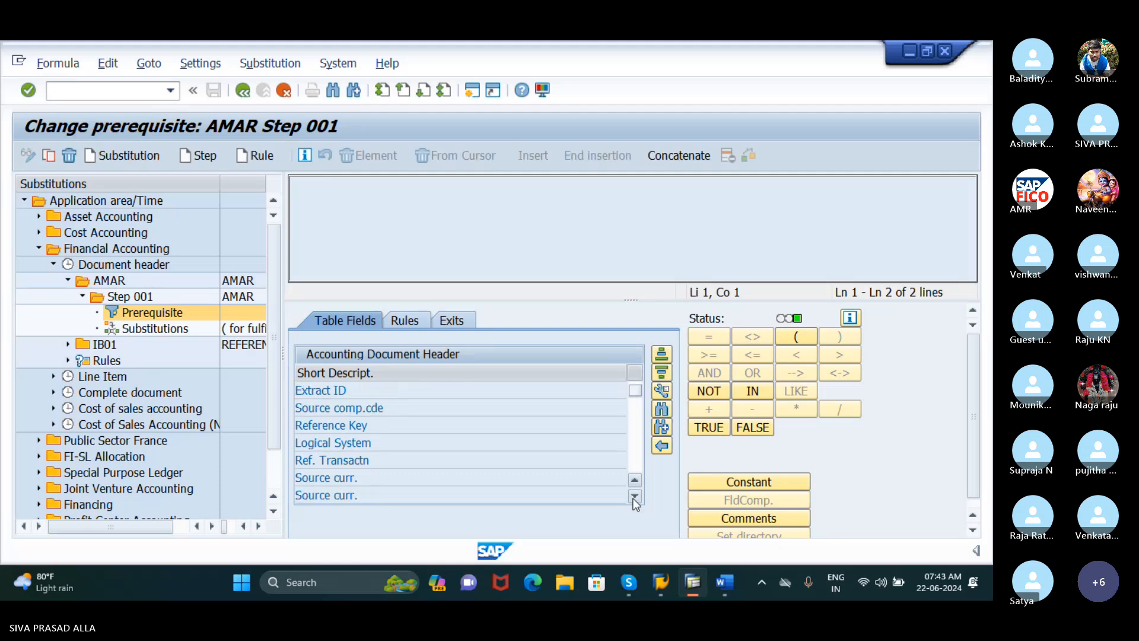
click(635, 498)
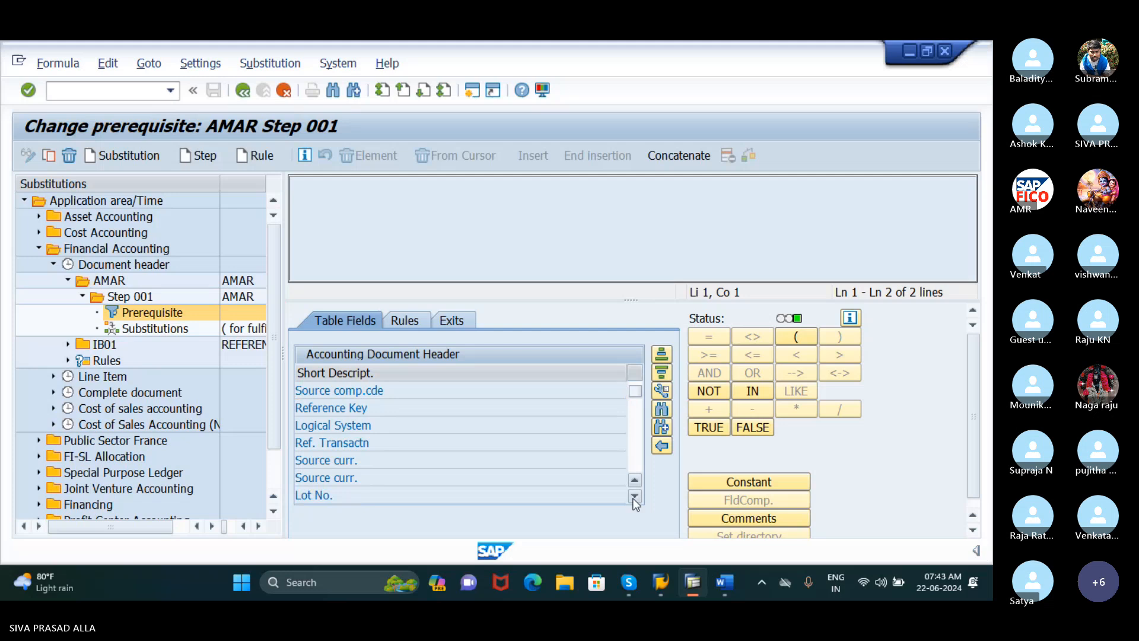
click(635, 497)
click(635, 497)
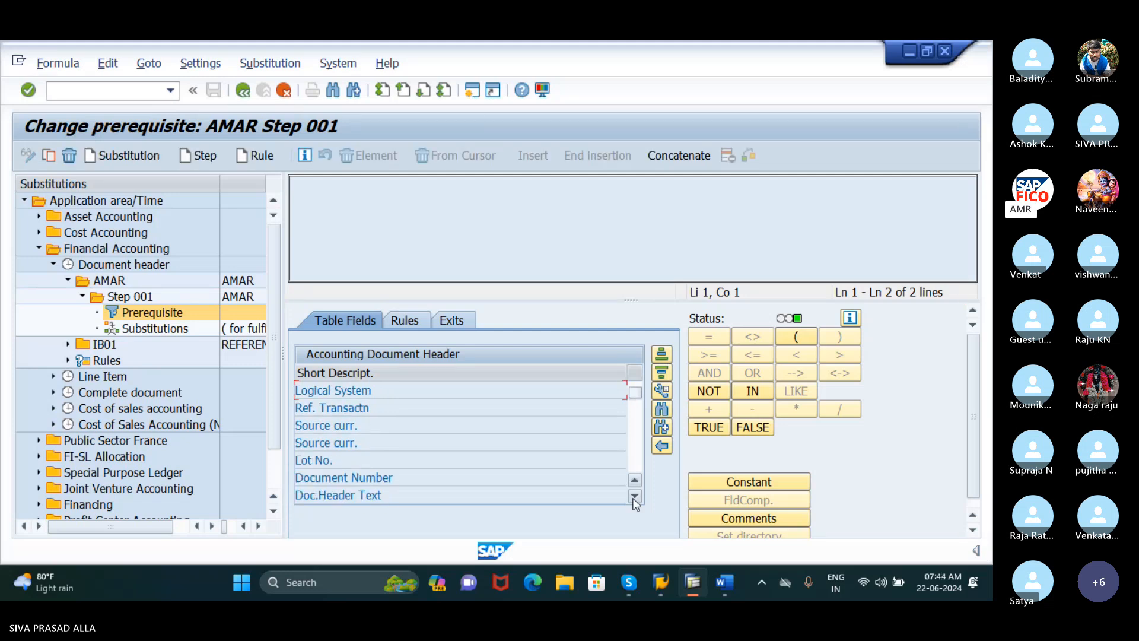
click(635, 497)
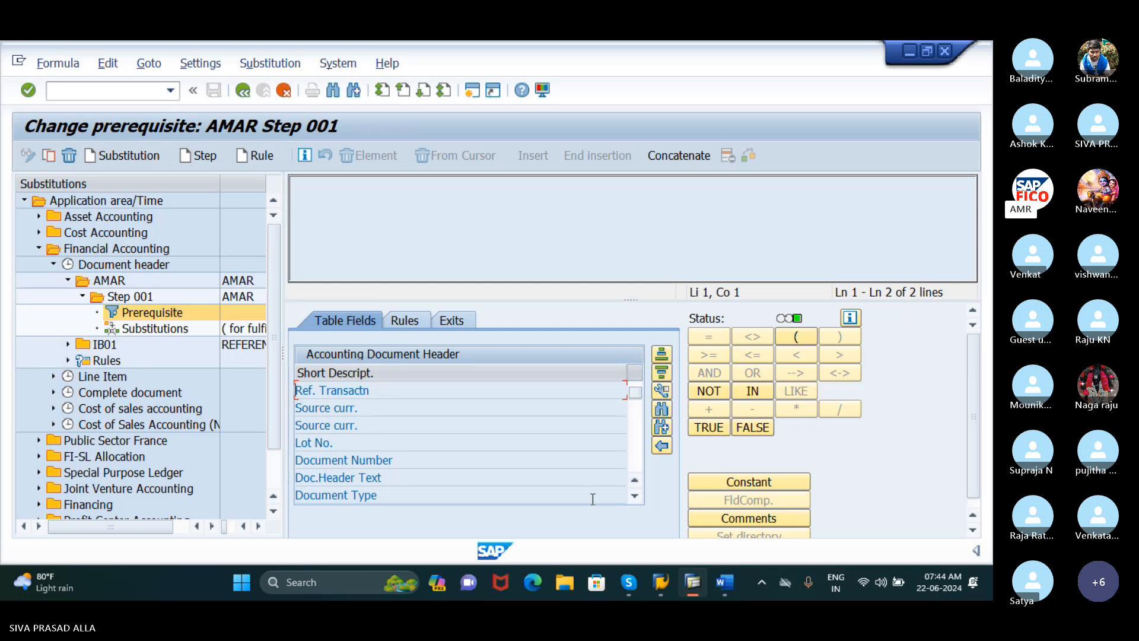
click(412, 495)
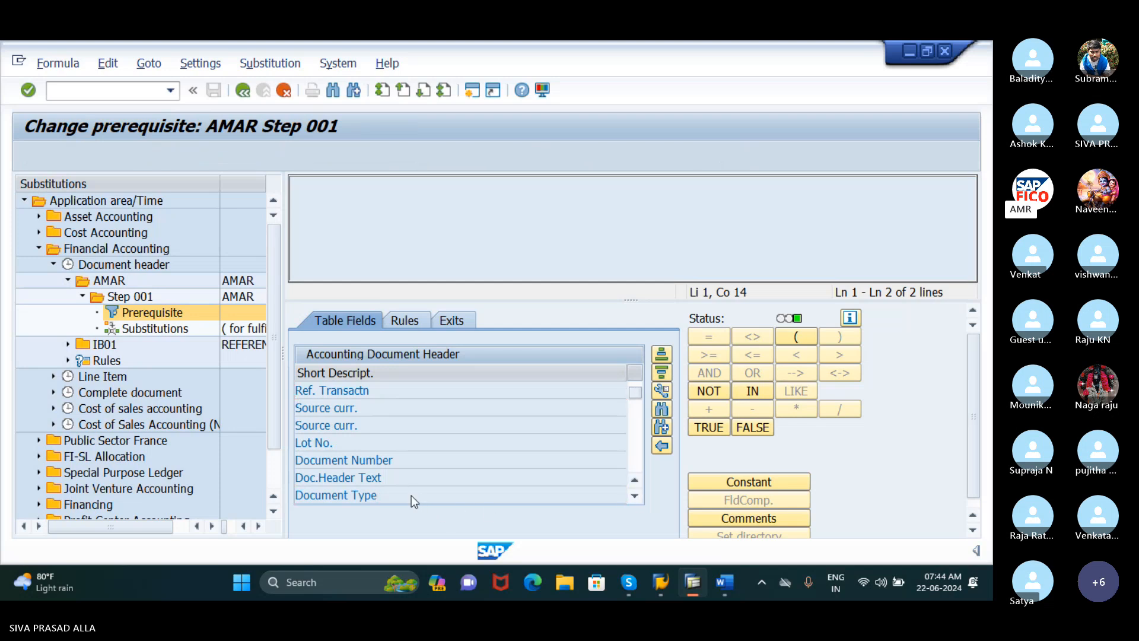
Step: Build the condition Document Type = 'SA' in the prerequisite of Step 001, entering SA as a constant
double_click(411, 496)
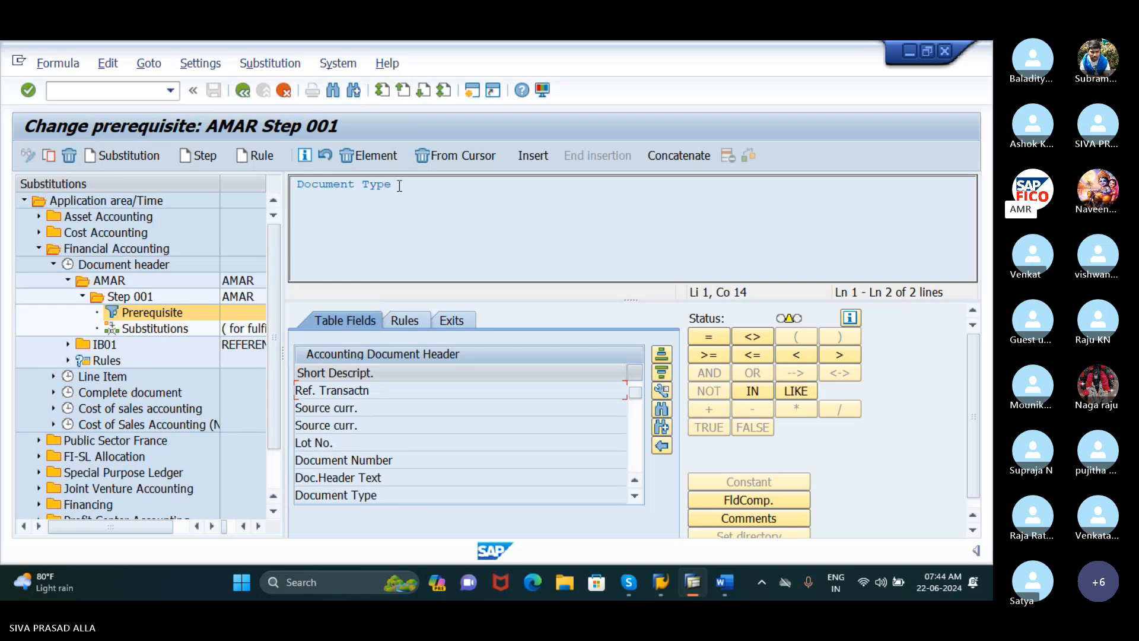
click(710, 341)
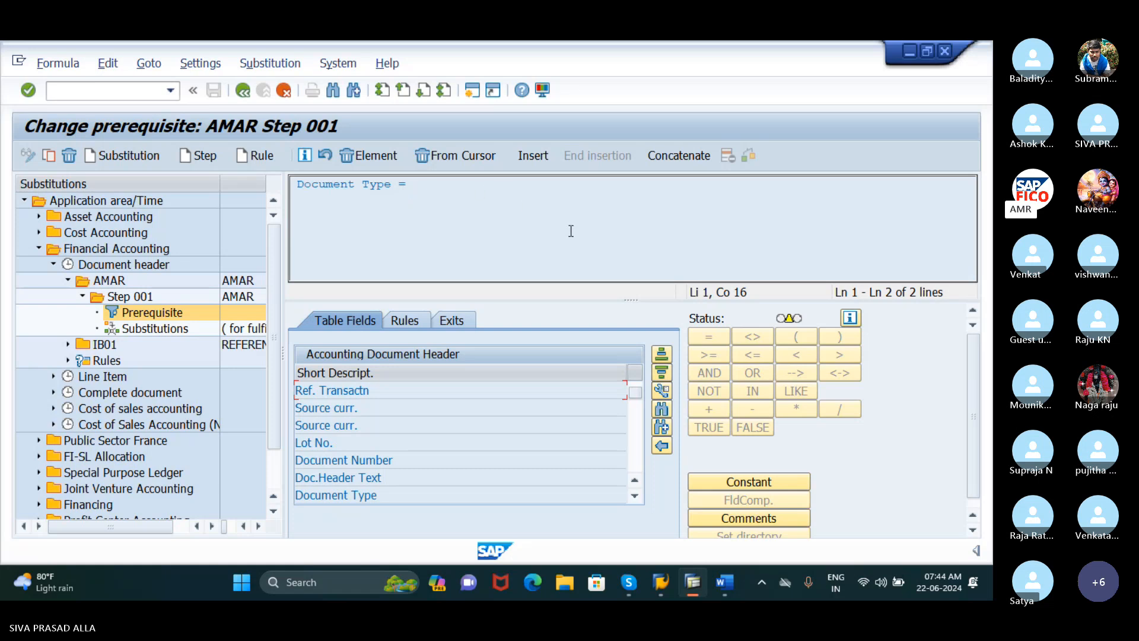
click(752, 484)
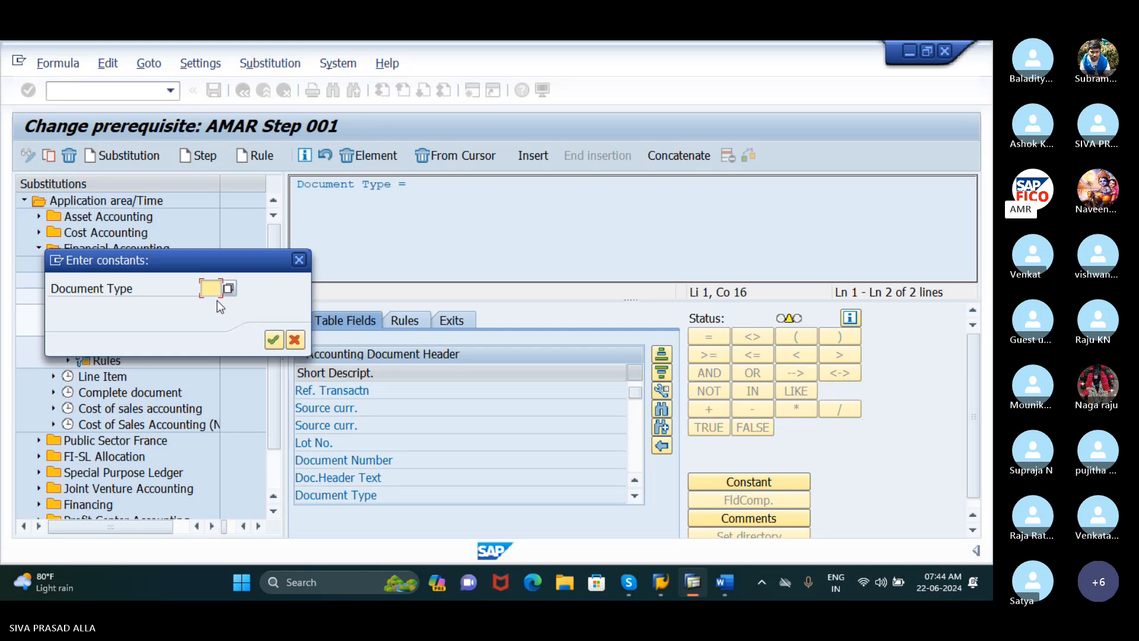
text(SA)
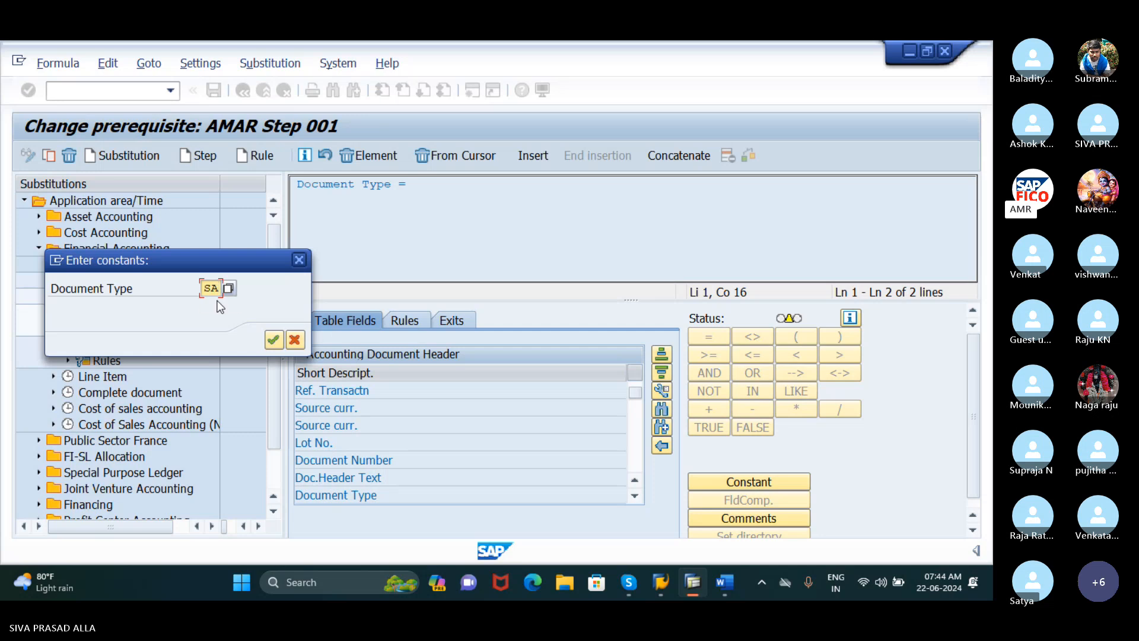
click(273, 340)
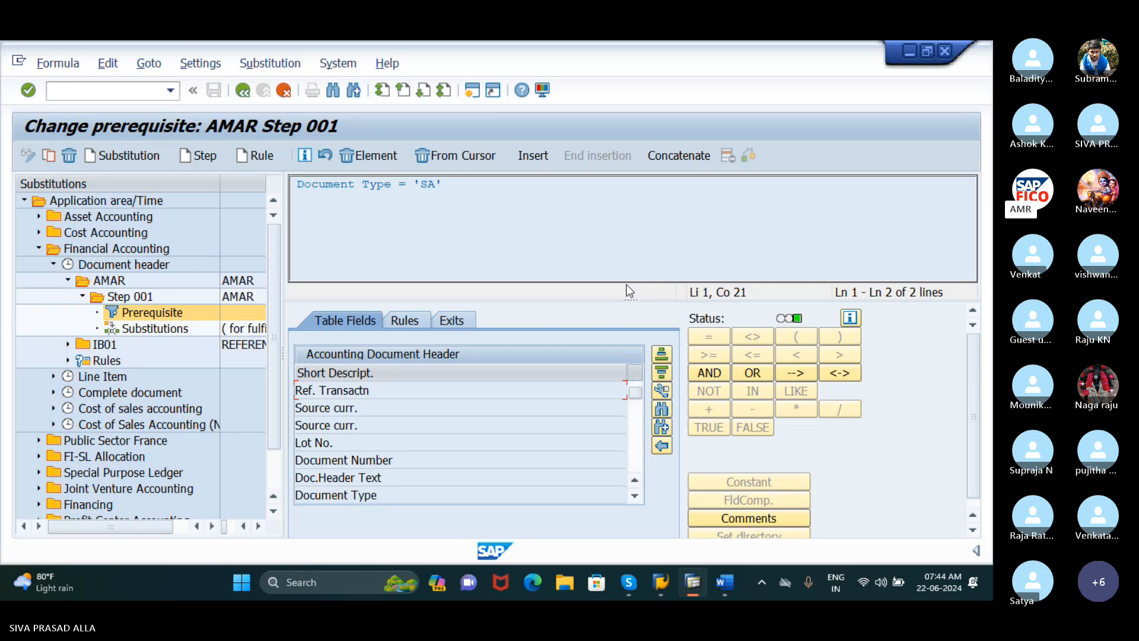
Step: Extend the prerequisite with an AND operator followed by the Company Code field from the Accounting Document Header
click(699, 371)
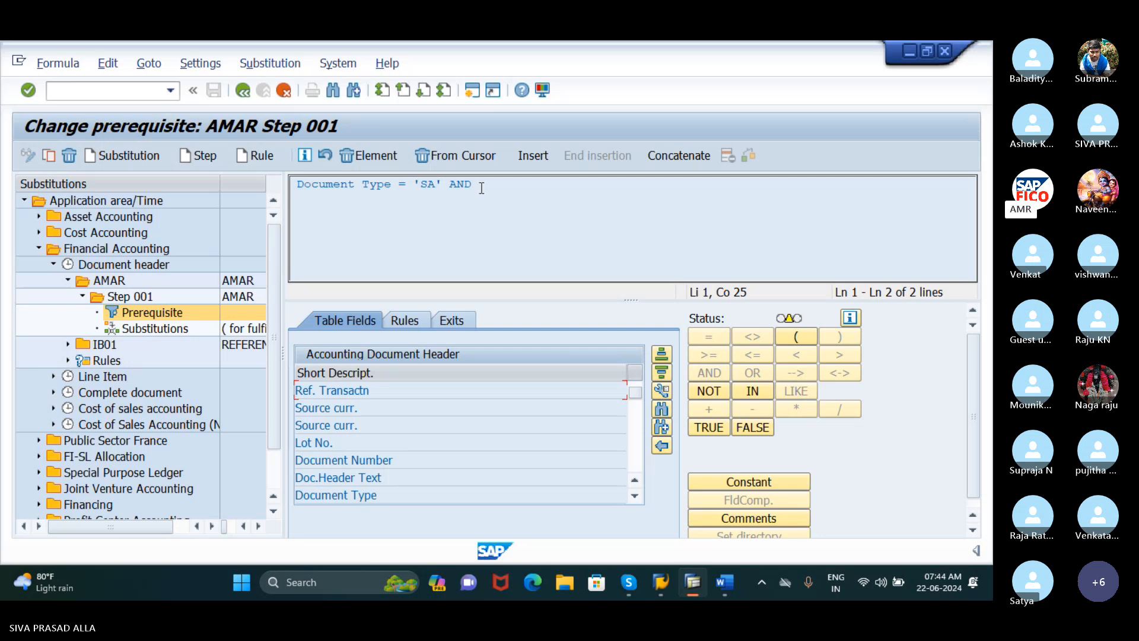
click(633, 497)
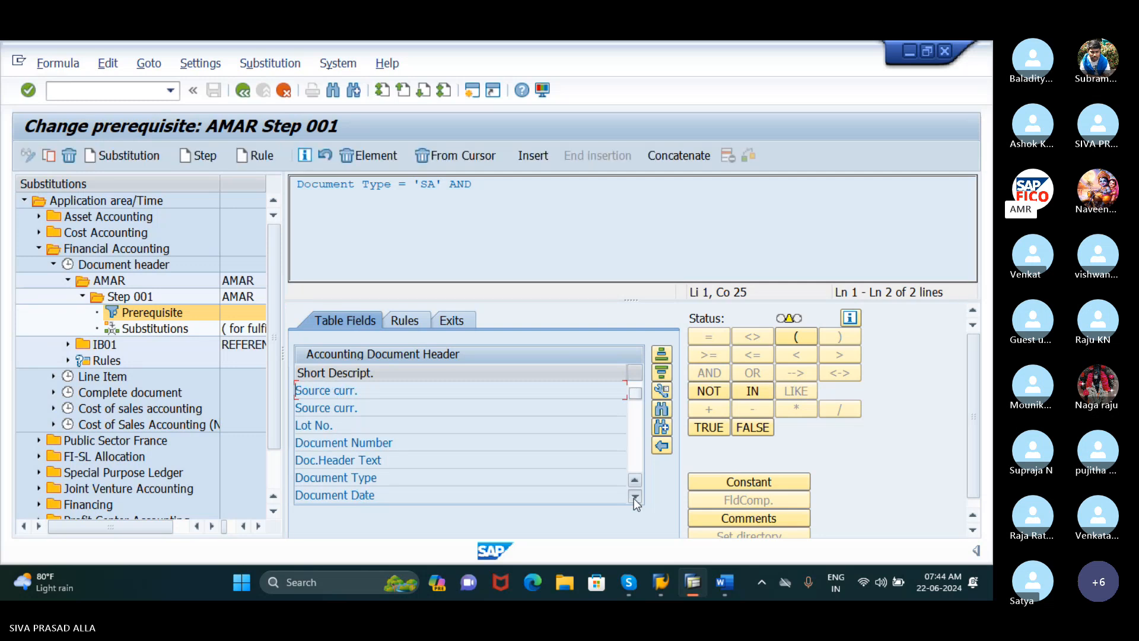
click(634, 497)
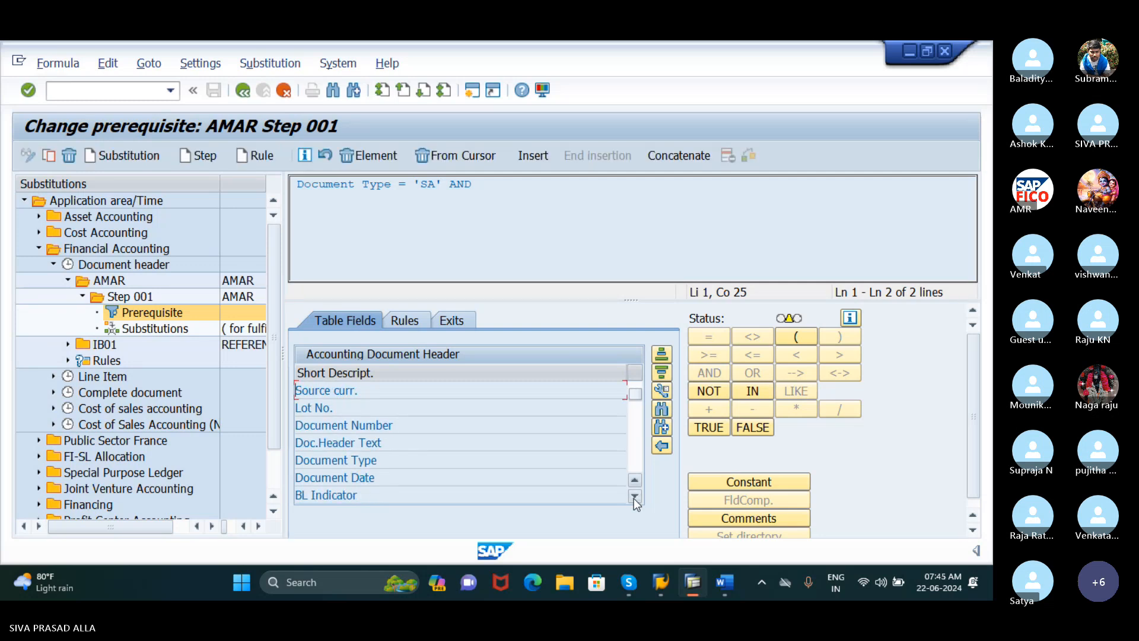
click(633, 498)
click(633, 497)
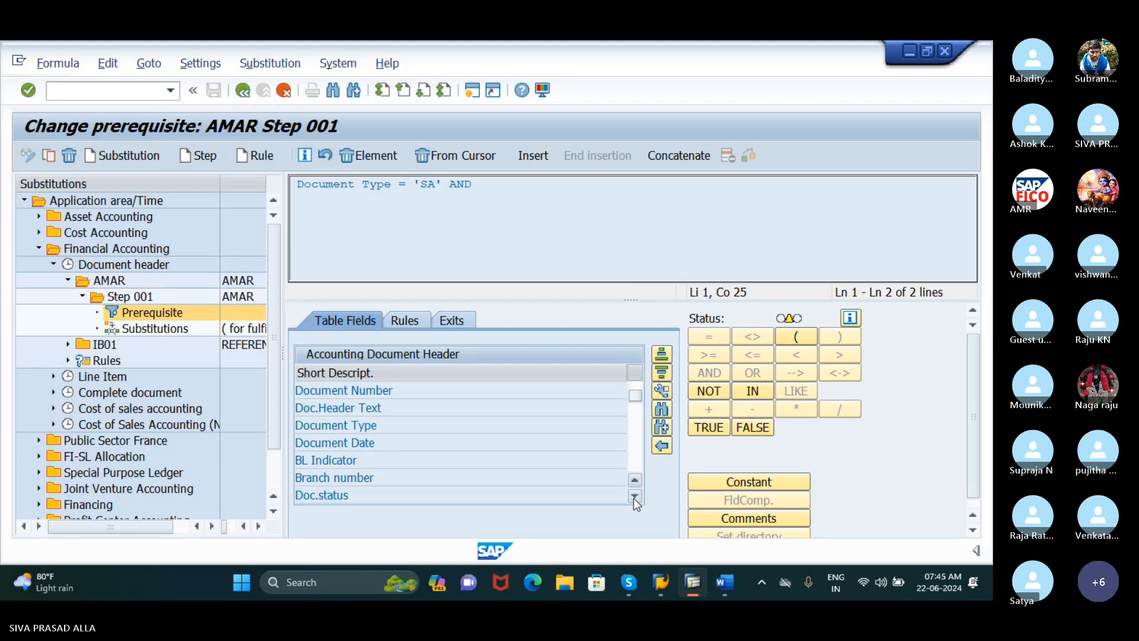
click(633, 497)
click(634, 497)
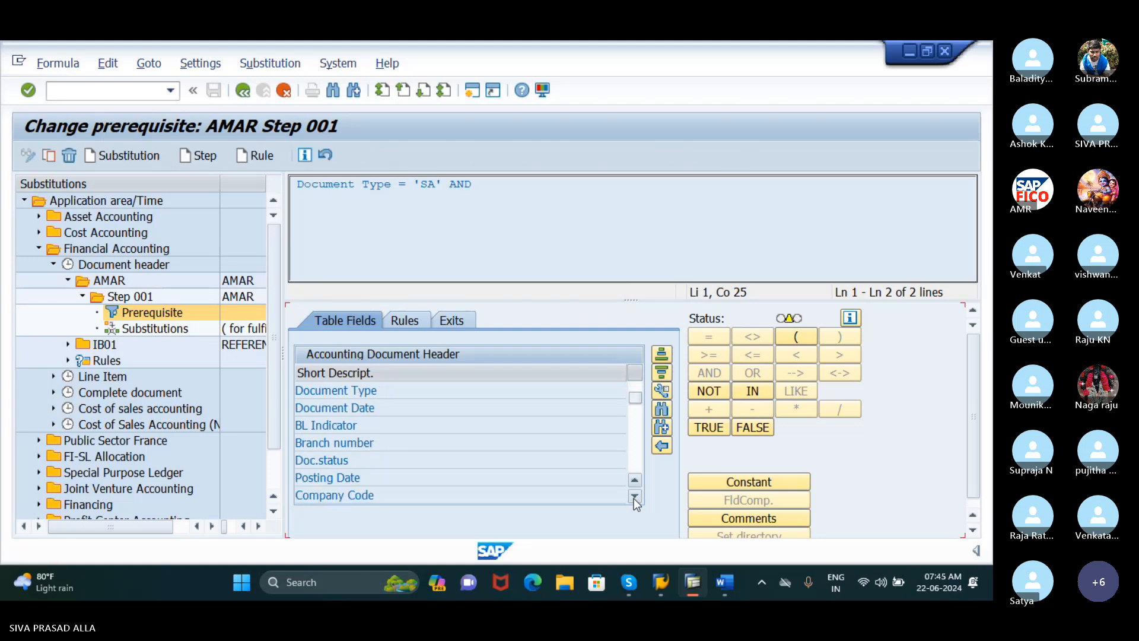
click(633, 497)
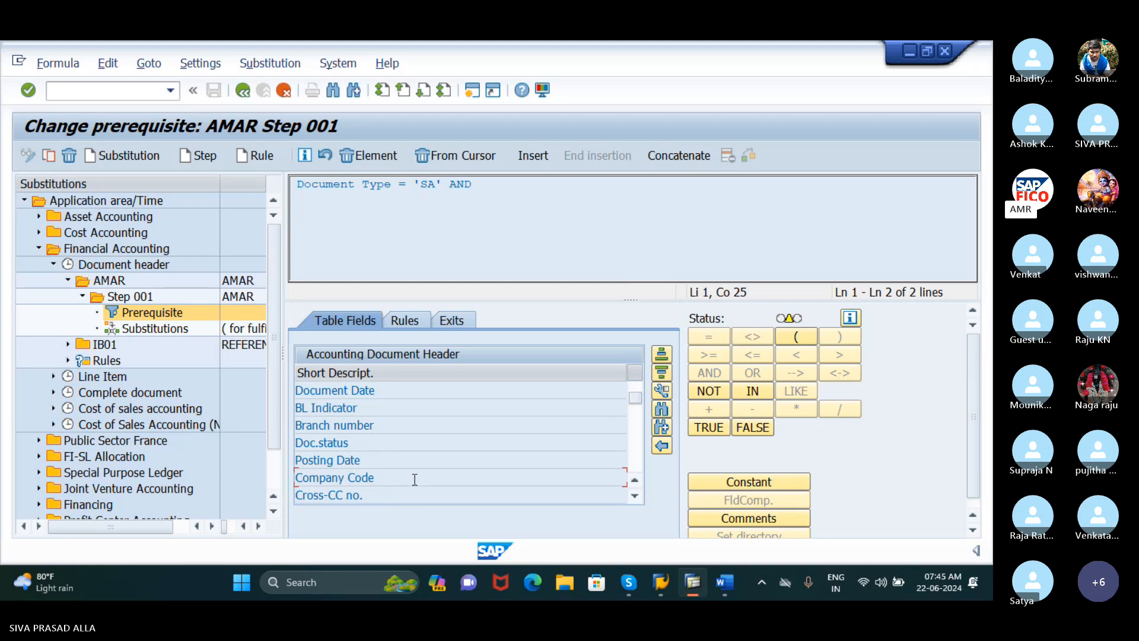
double_click(415, 478)
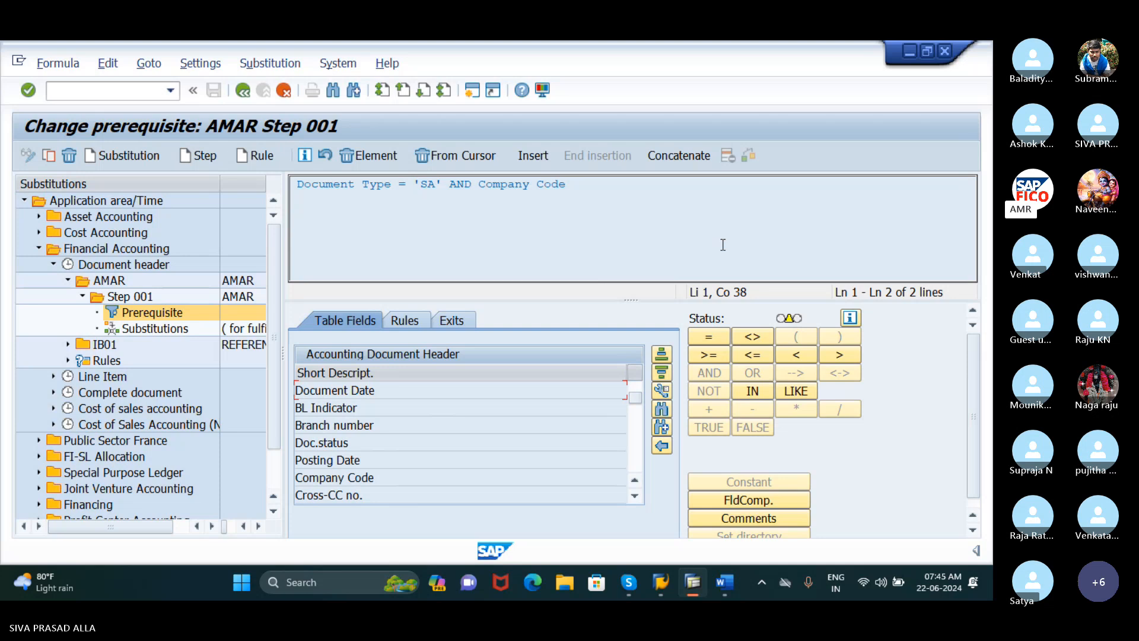
Step: Complete the Company Code condition by setting it equal to the constant RUDH
click(707, 338)
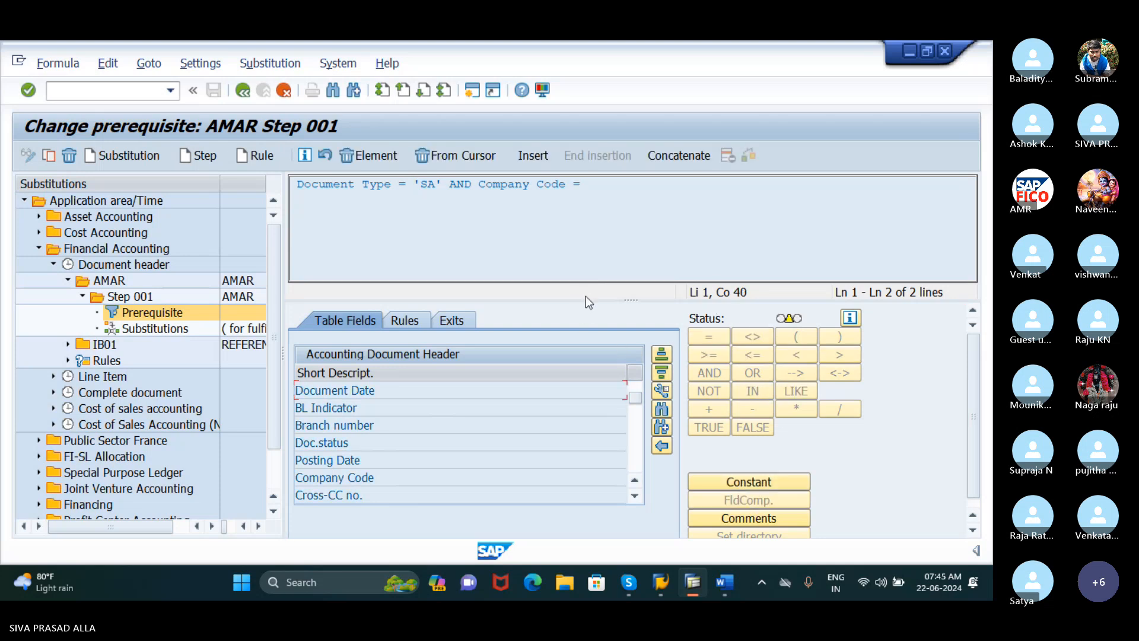
click(752, 482)
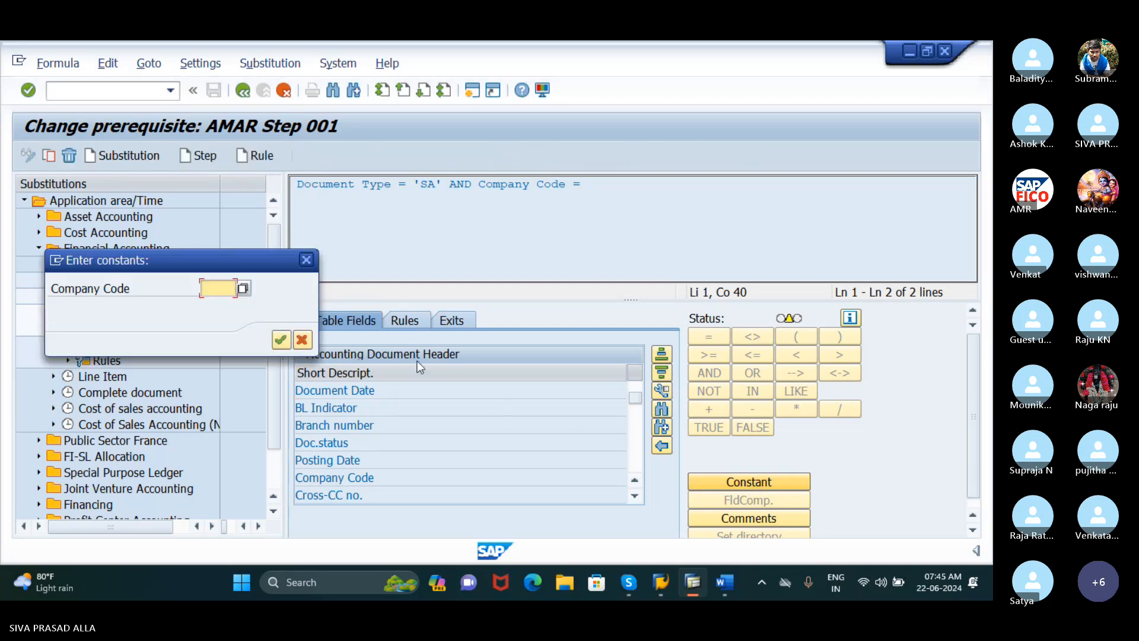
text(RUDH)
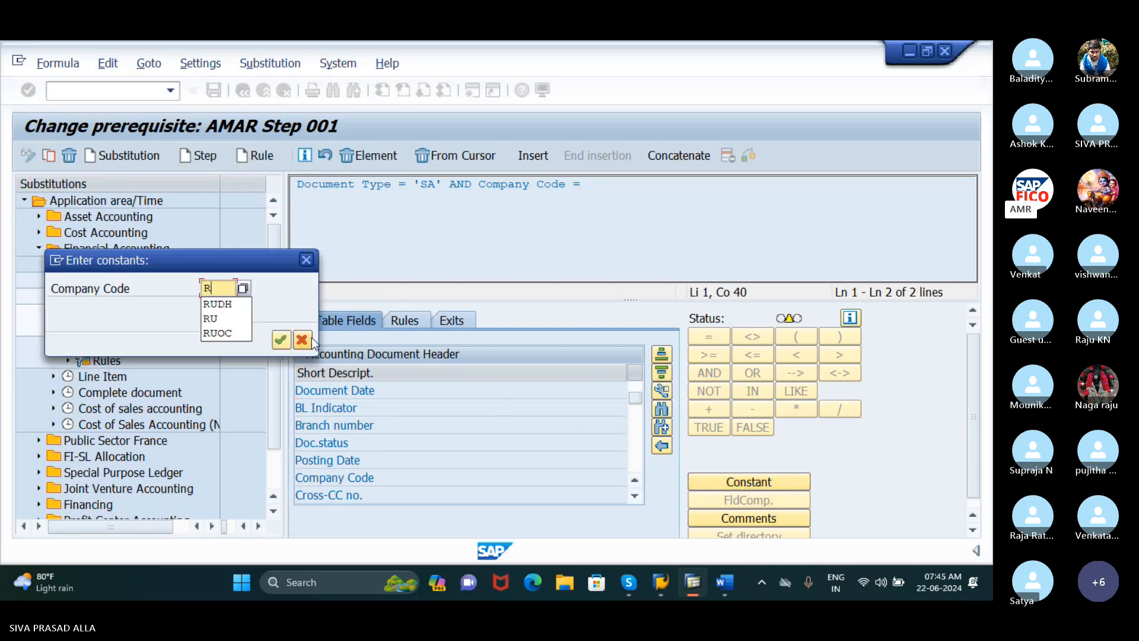
click(281, 339)
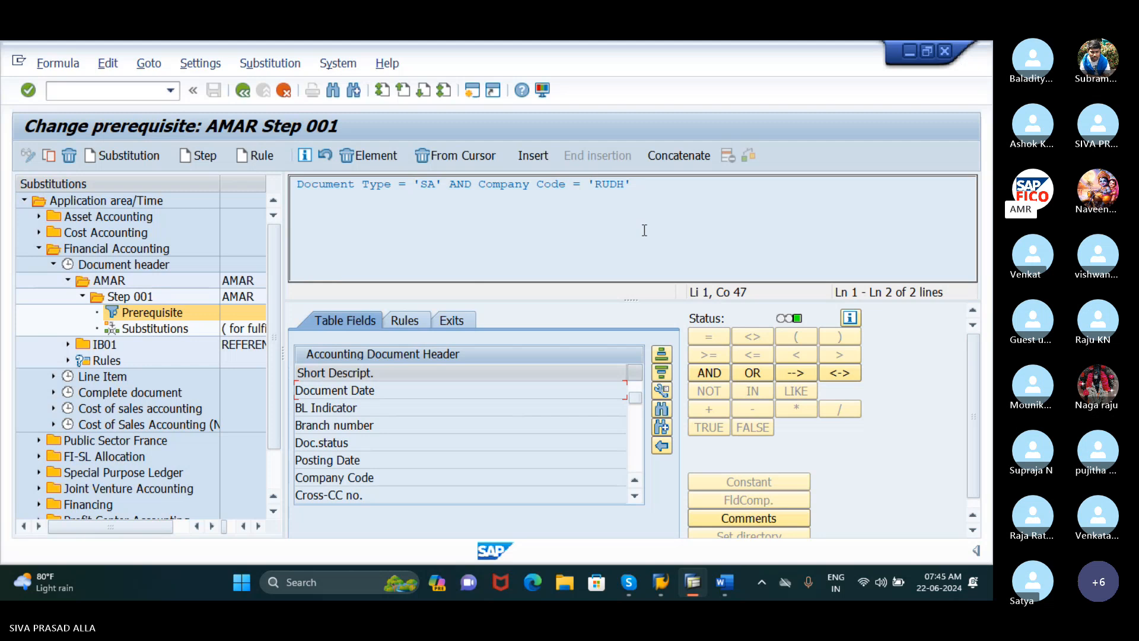
key(Return)
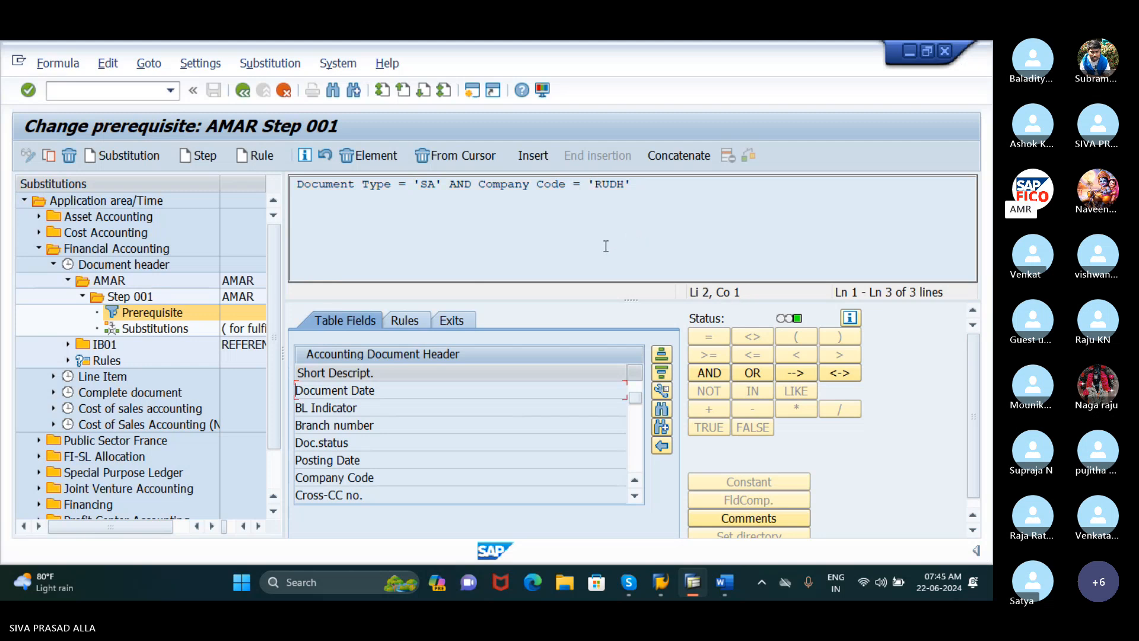
Step: In the substitutions of Step 001, select the Reference field, set its constant value to AMAR, and save the substitution
double_click(155, 329)
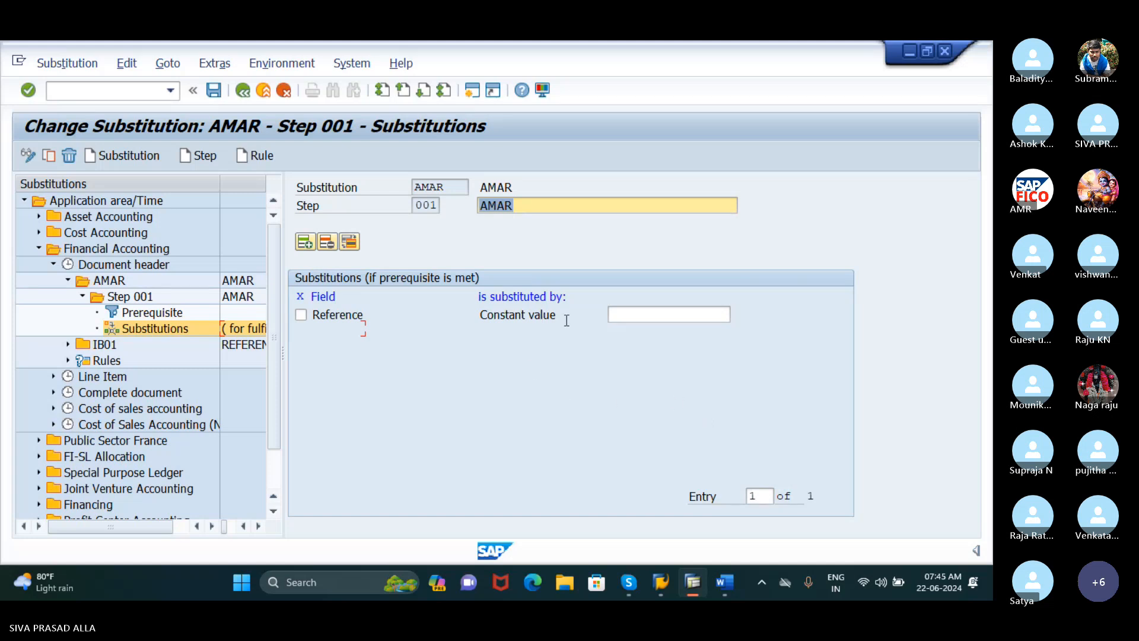
click(634, 316)
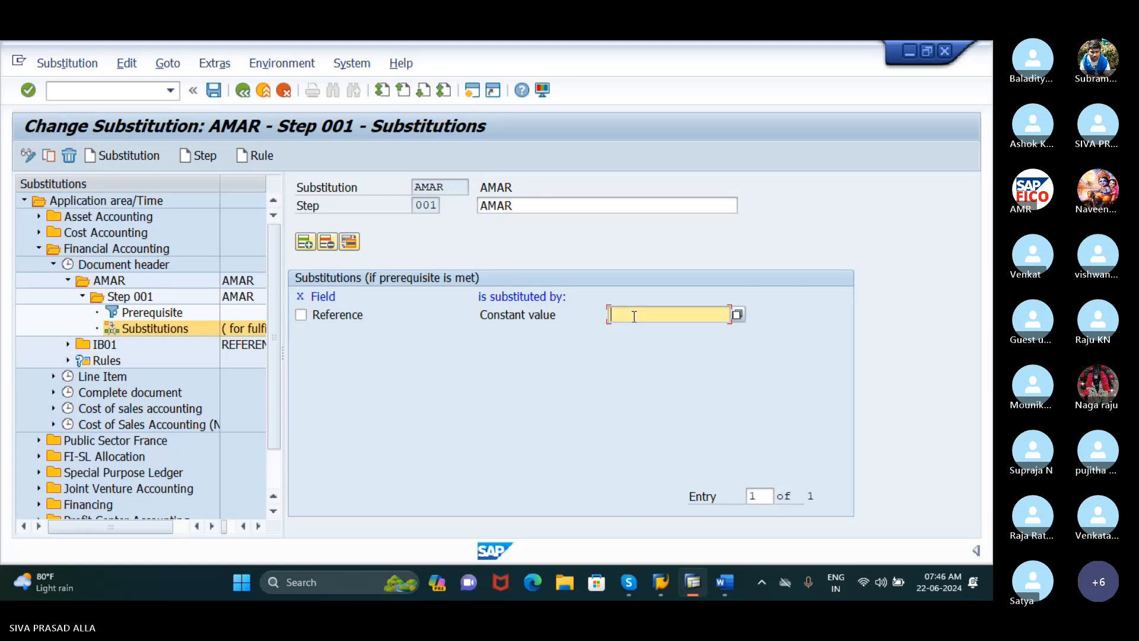
click(738, 318)
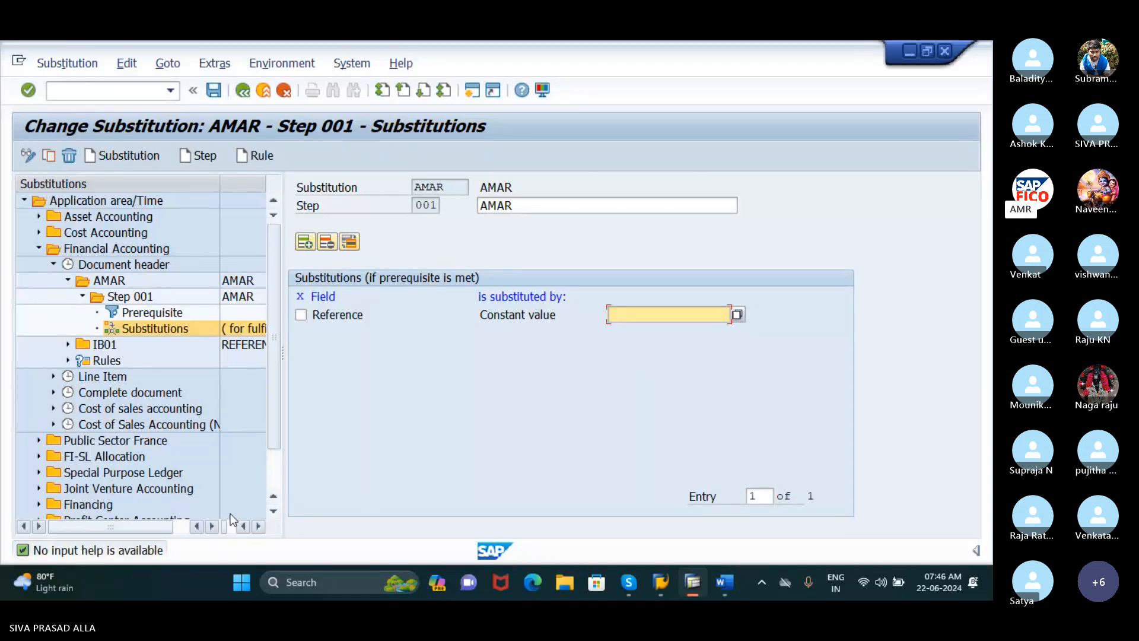
click(301, 315)
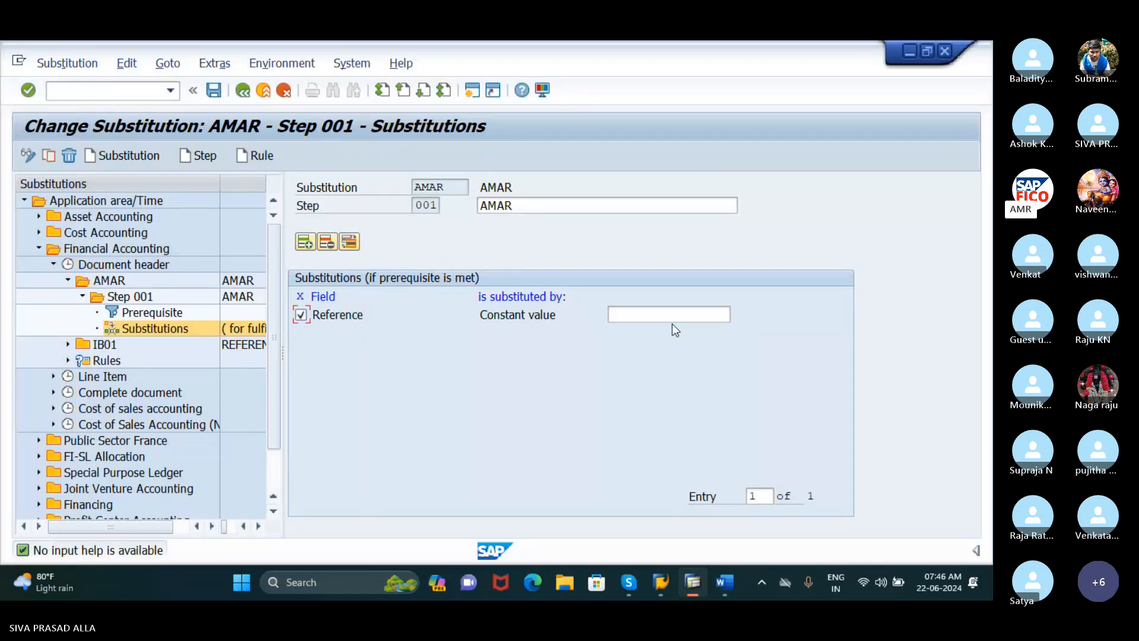
click(691, 320)
click(738, 315)
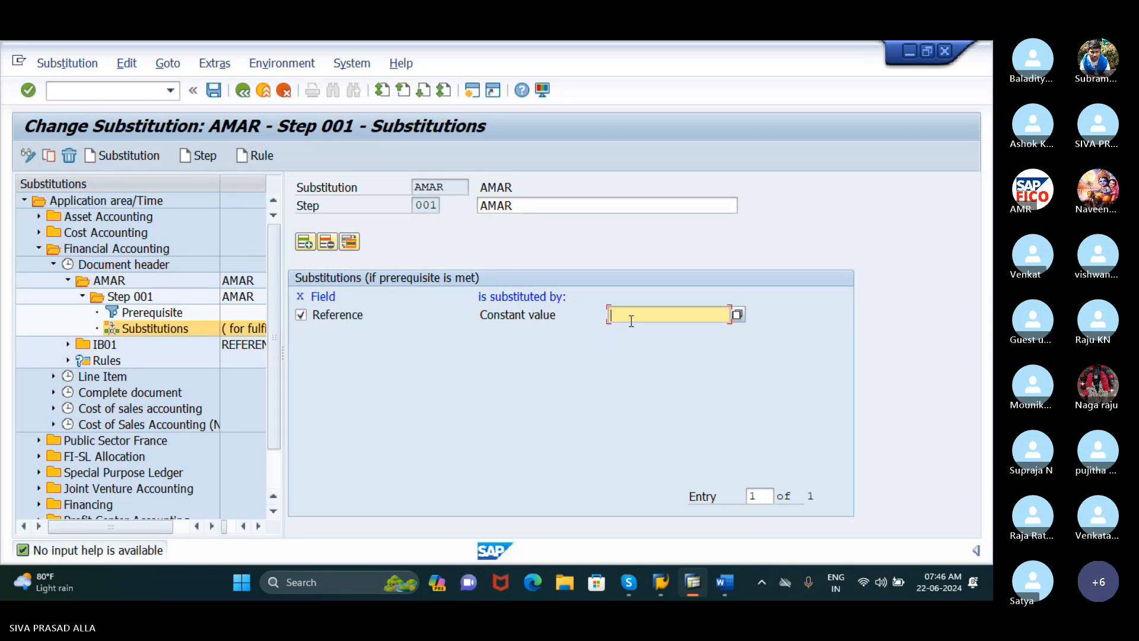
text(AMAR)
key(Return)
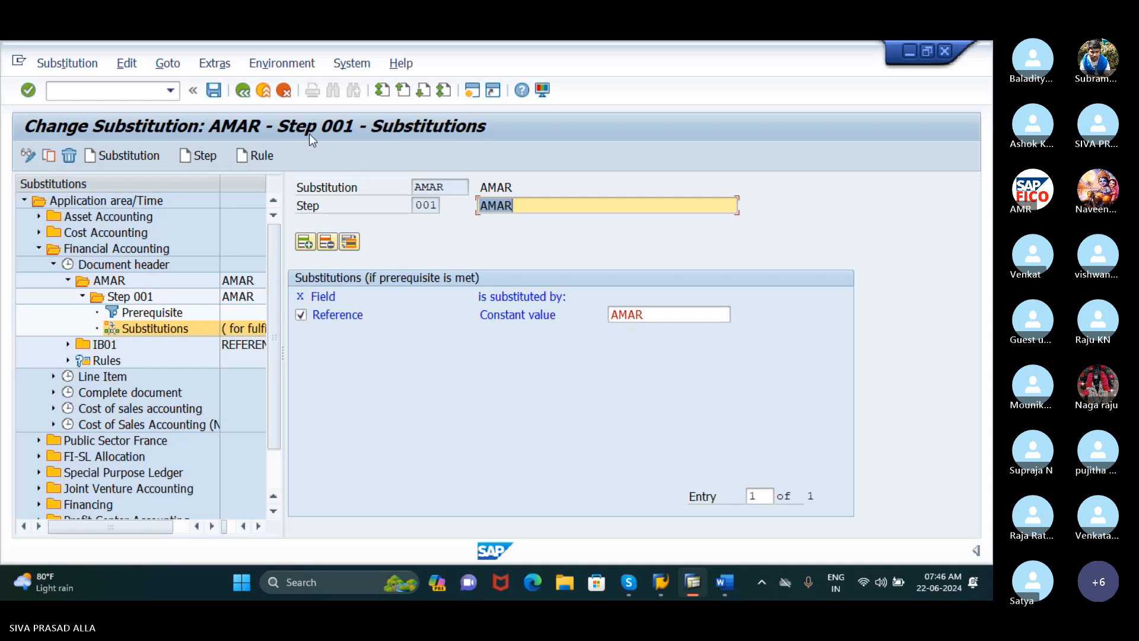
click(209, 94)
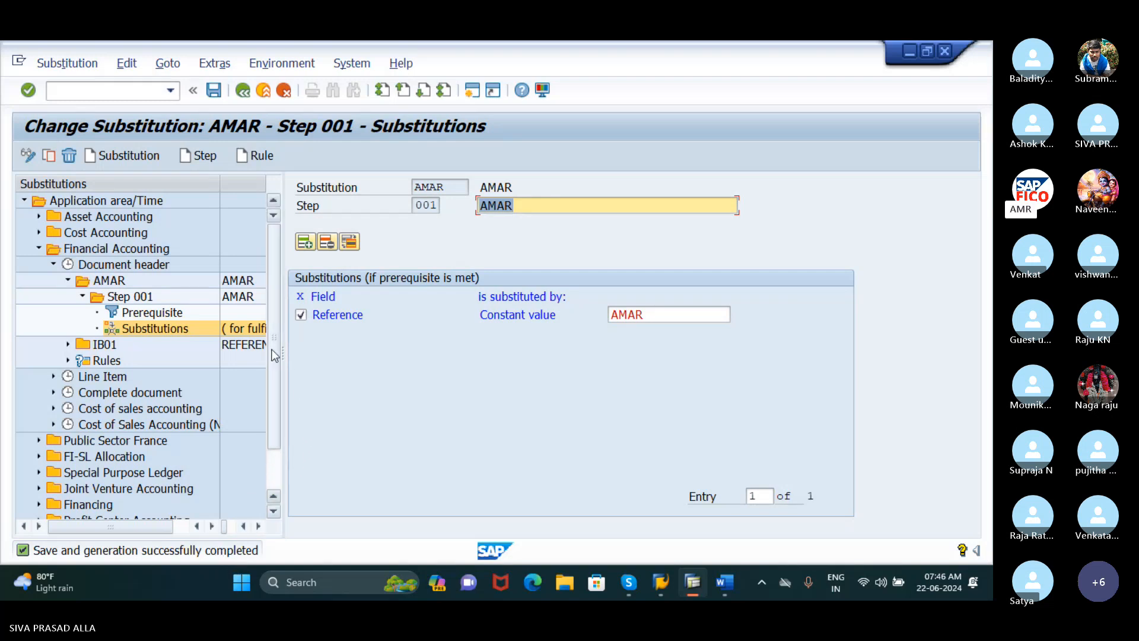
click(231, 329)
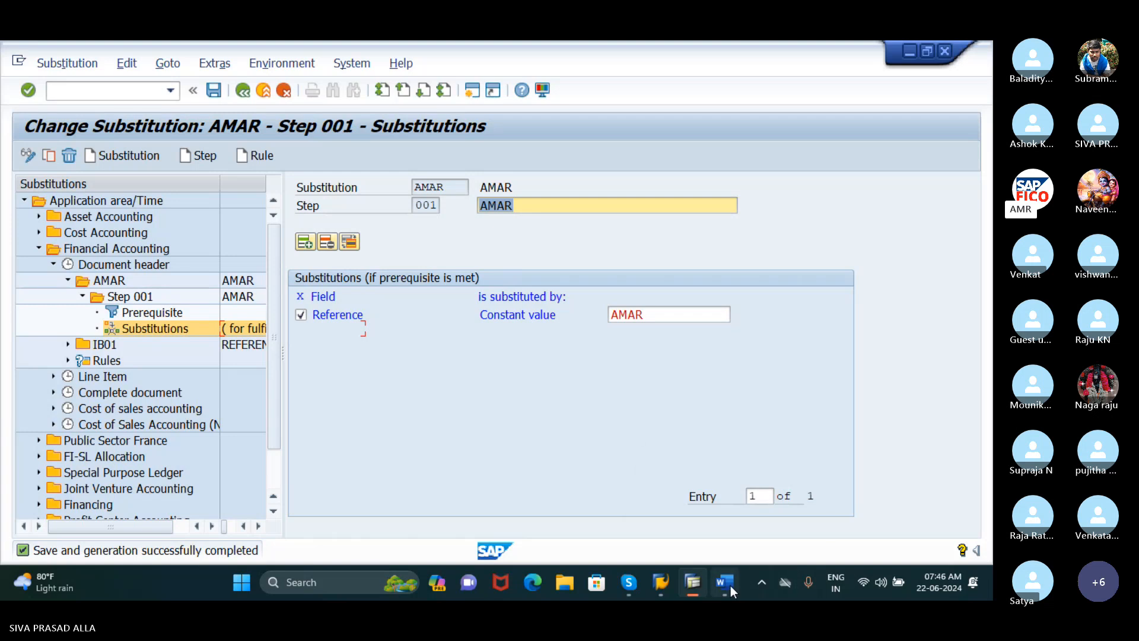
Step: Switch to the Validations & Substitutions document in Word and look up the transaction for assigning a substitution rule to a company code
mouse_move(724, 585)
click(745, 529)
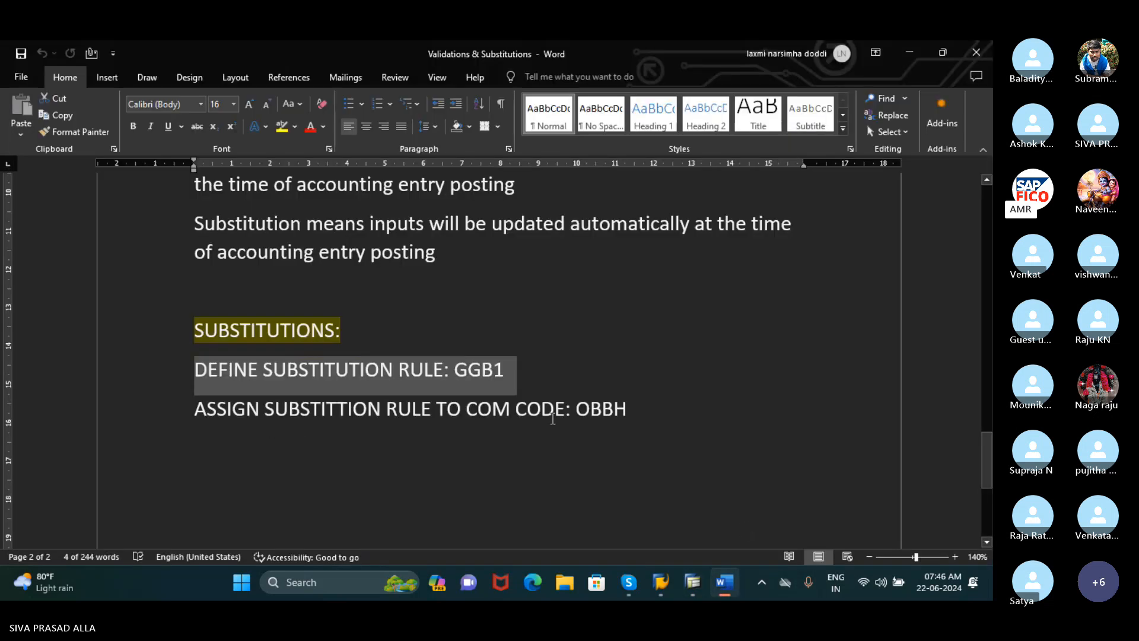
click(653, 412)
drag(628, 413, 576, 415)
click(732, 452)
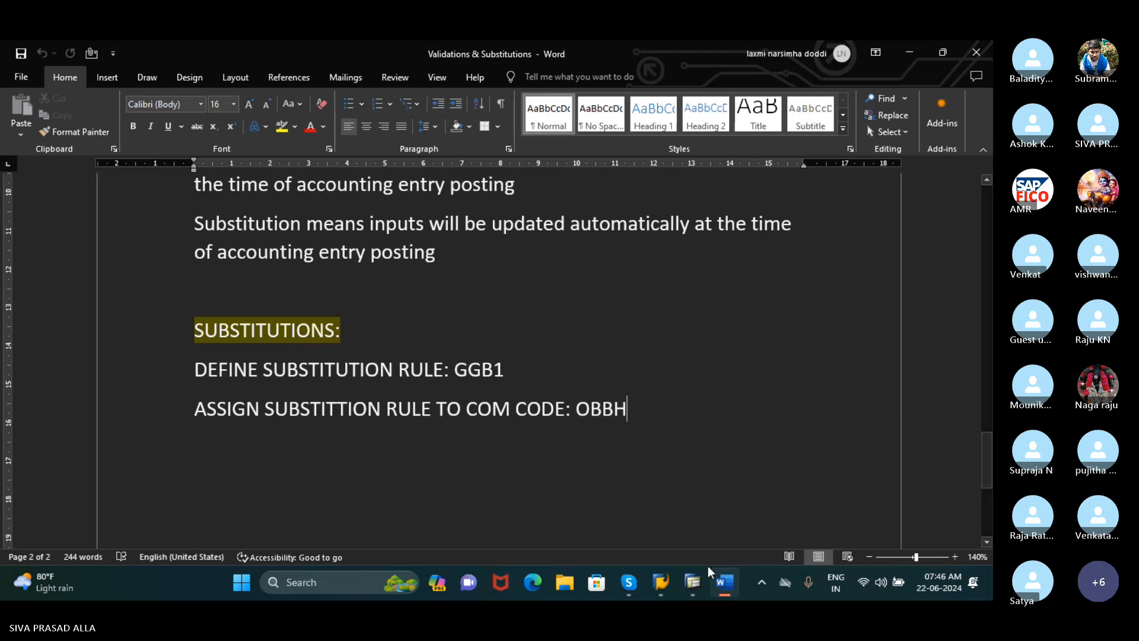
Step: Switch back to SAP and replace the current transaction with OBBH
click(693, 582)
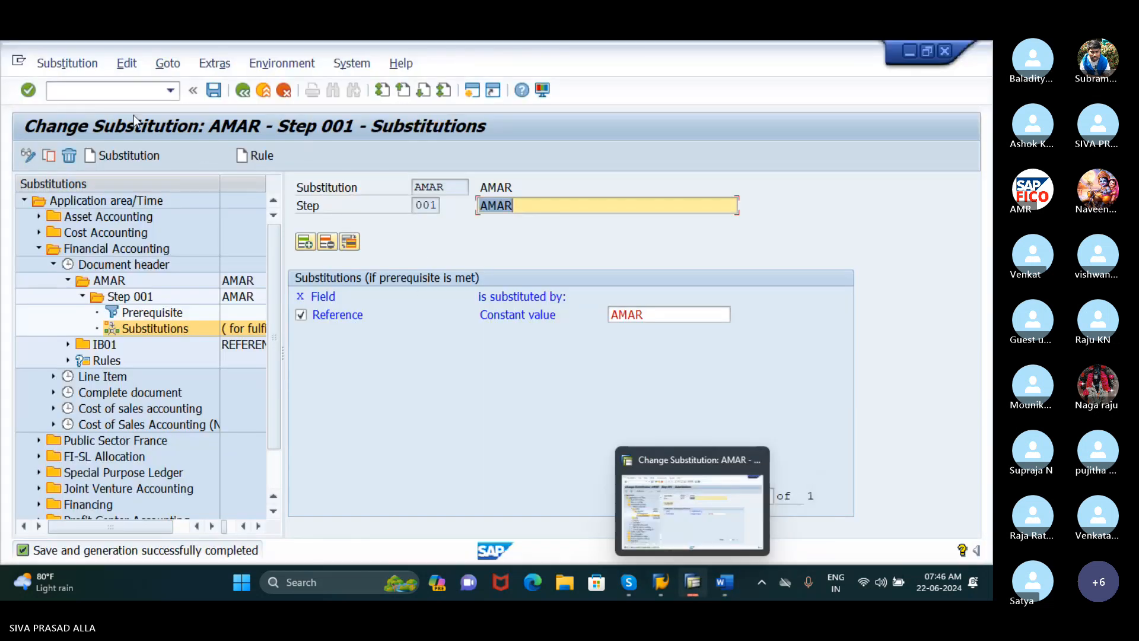
click(115, 92)
text(/)
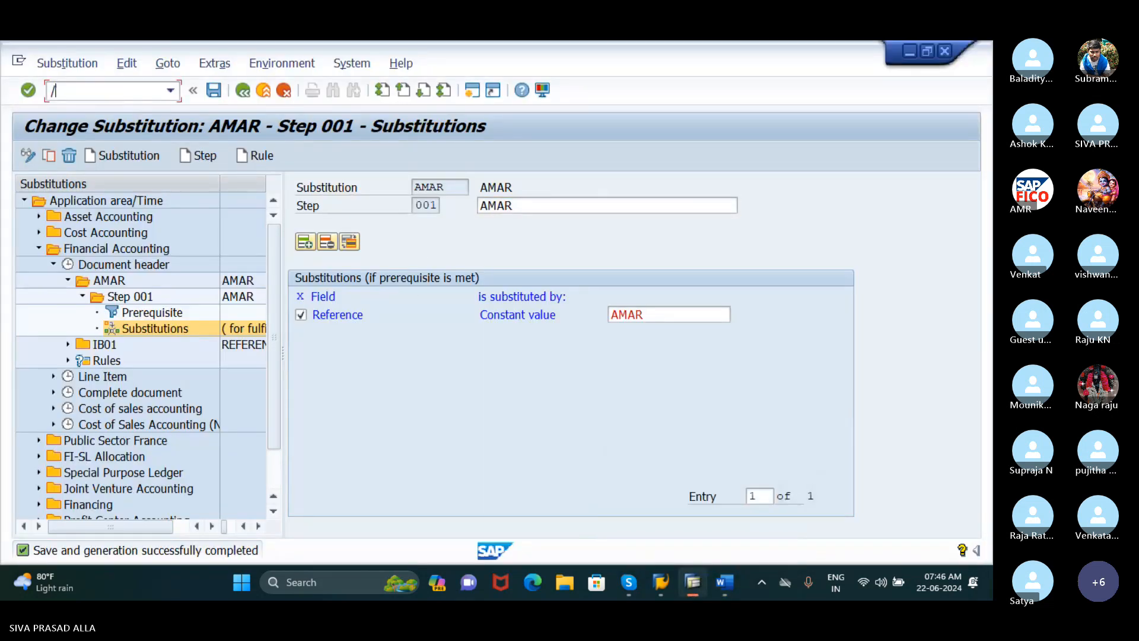
text(N)
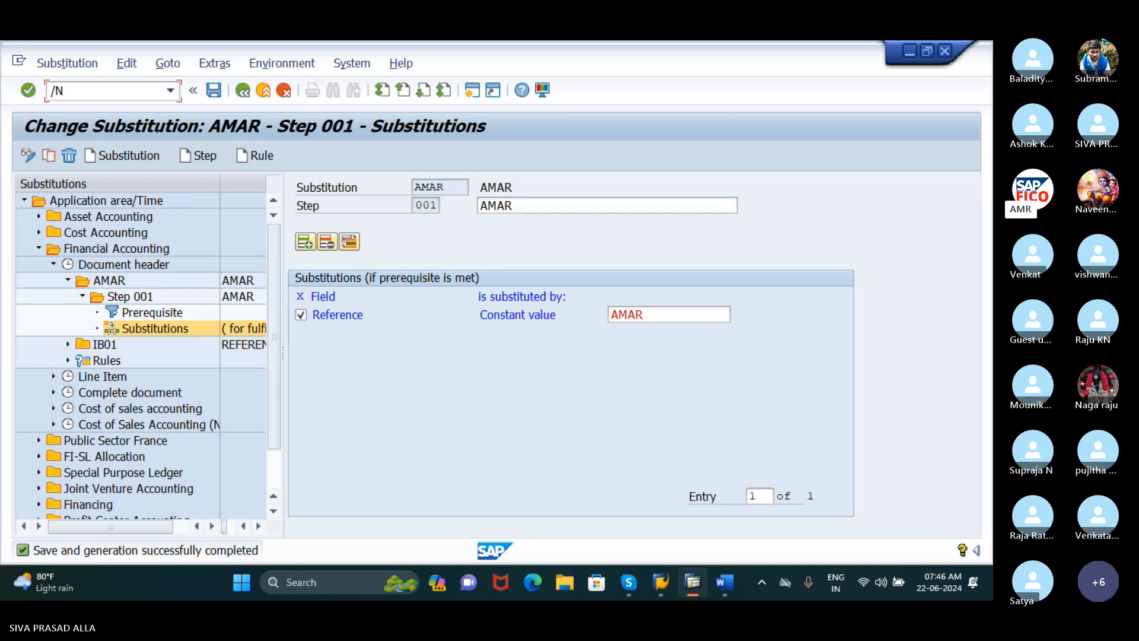
text(OBBH)
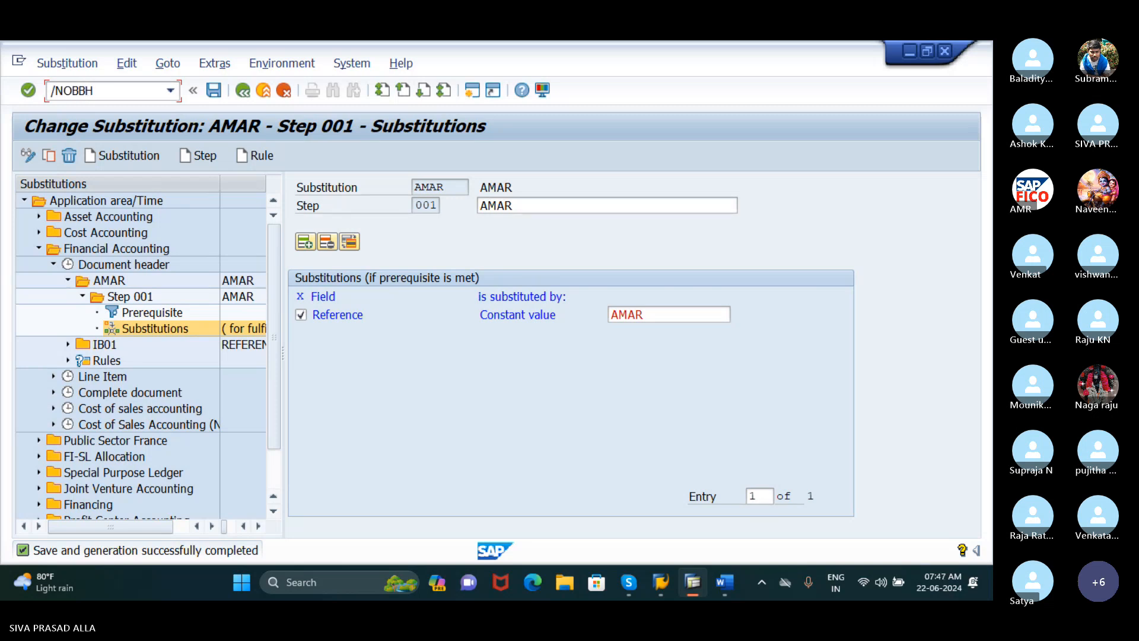
key(Return)
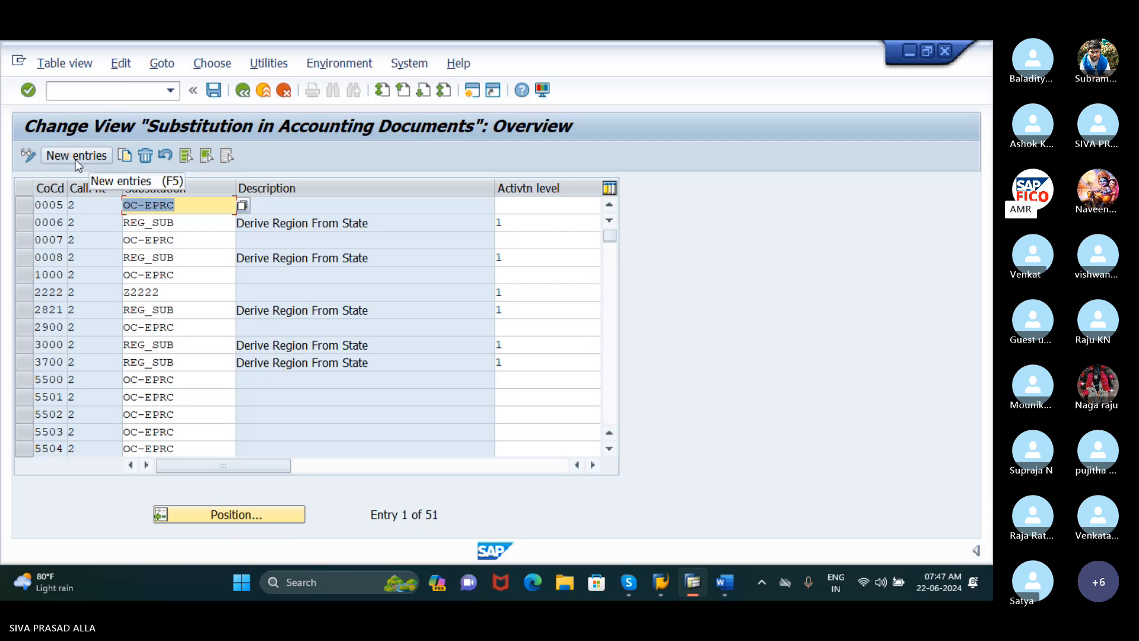
Step: Create a new substitution assignment entry for company code RUDH with callup point 0001 (Document header)
click(76, 156)
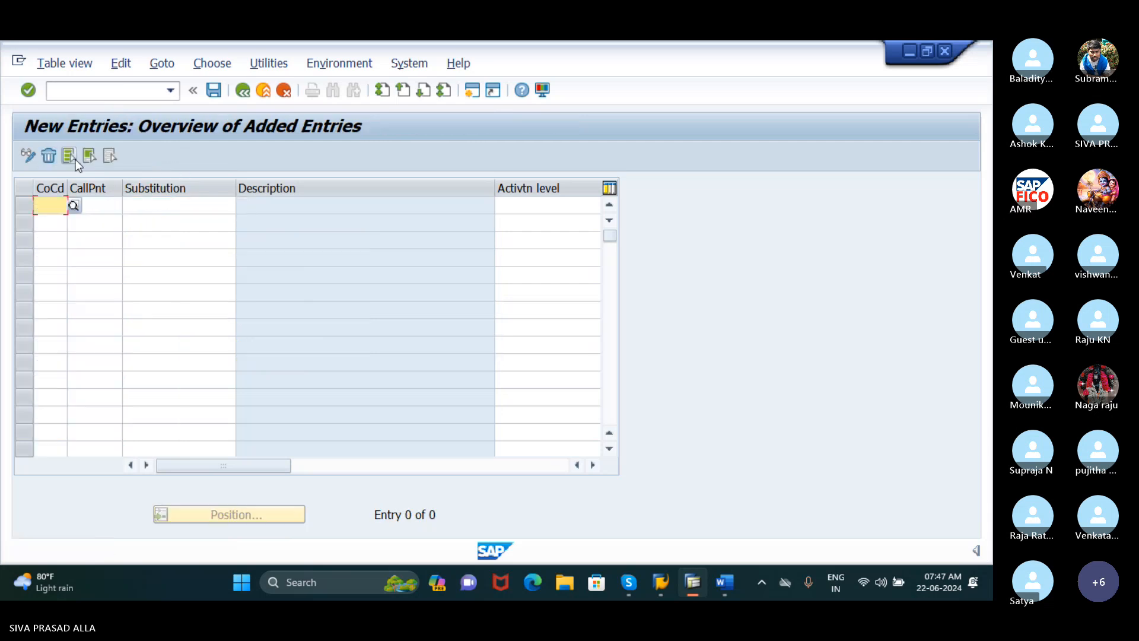
text(RUDH)
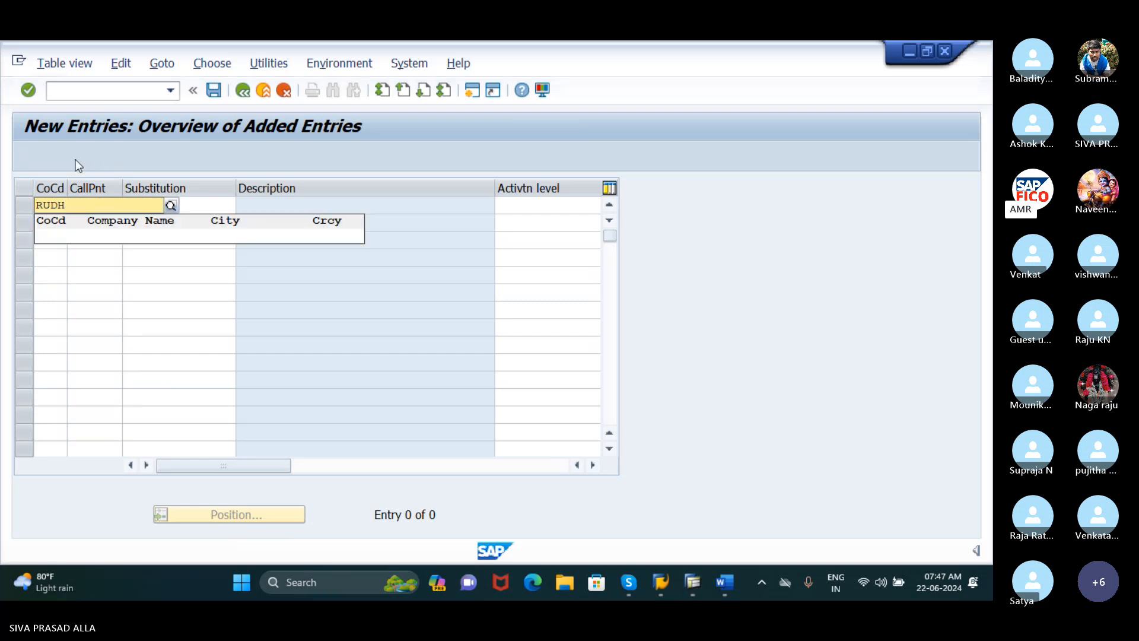
click(113, 232)
click(110, 210)
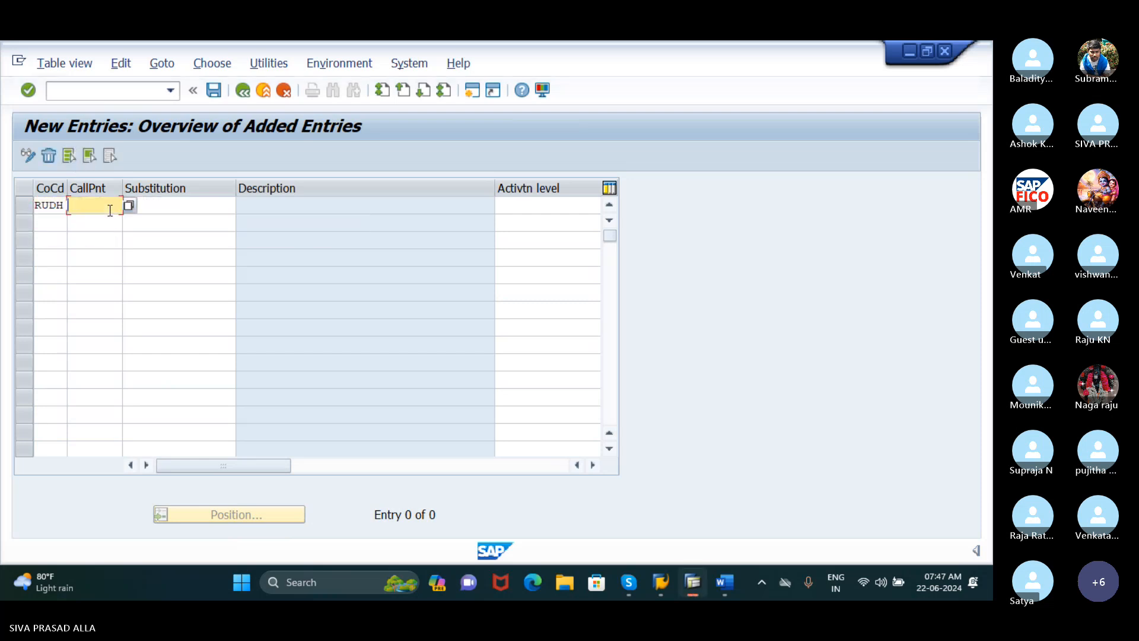
click(130, 211)
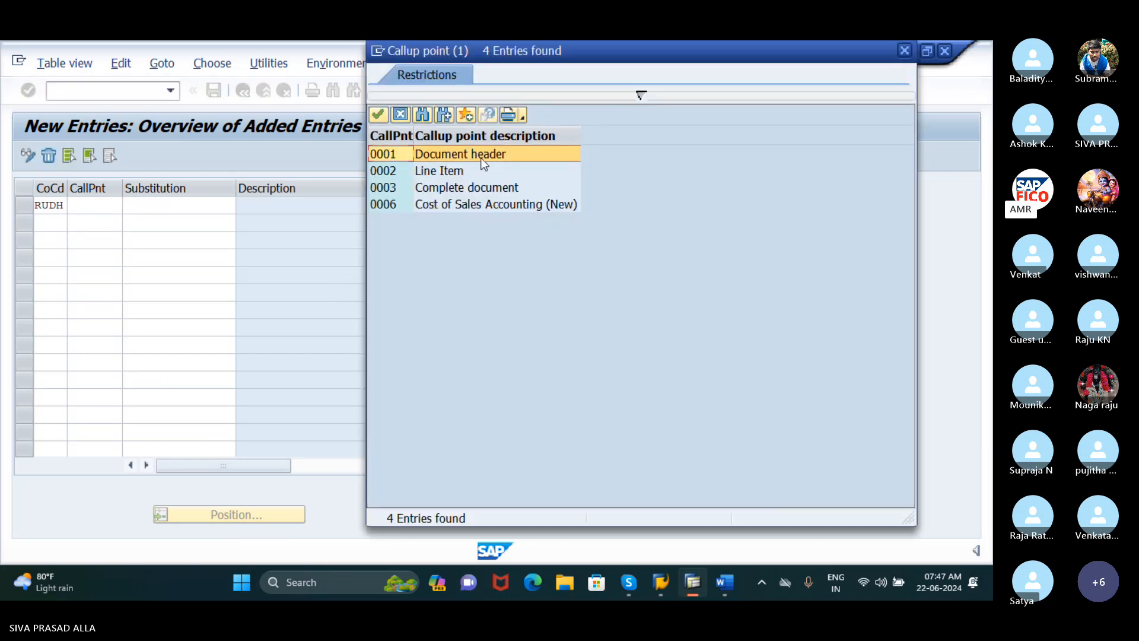
click(380, 115)
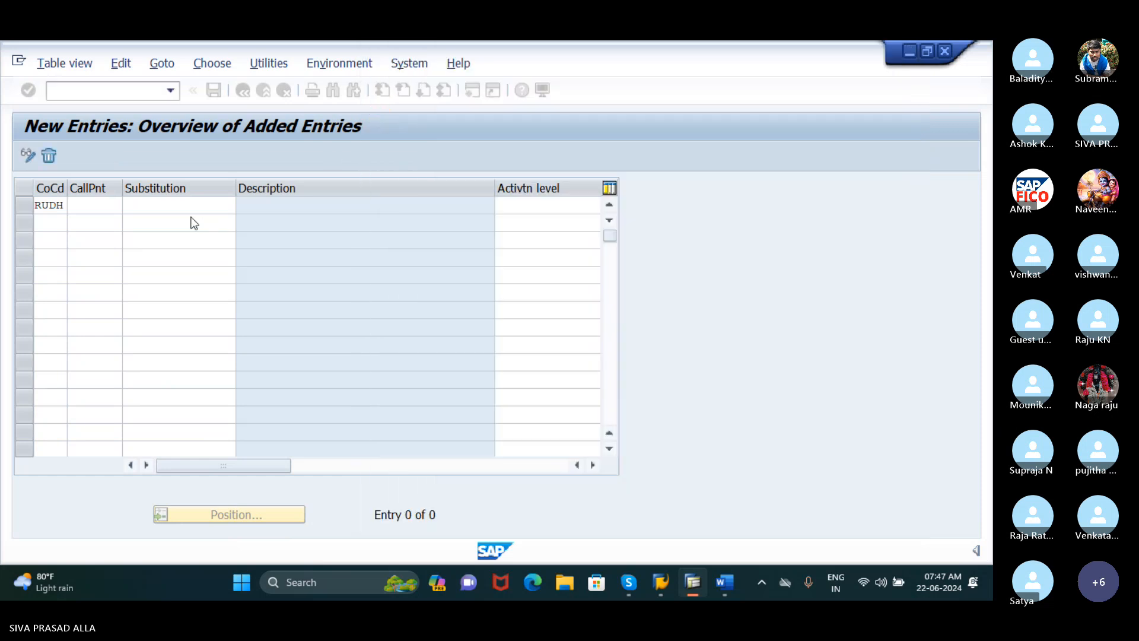
Step: Assign substitution AMAR to the new RUDH entry
click(190, 205)
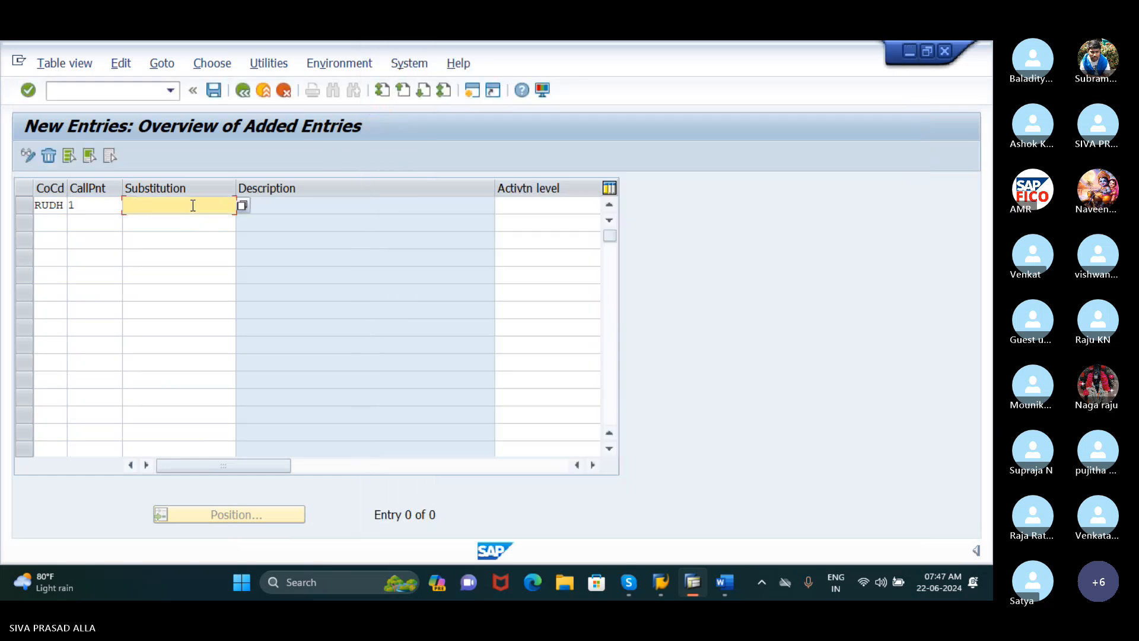
click(242, 206)
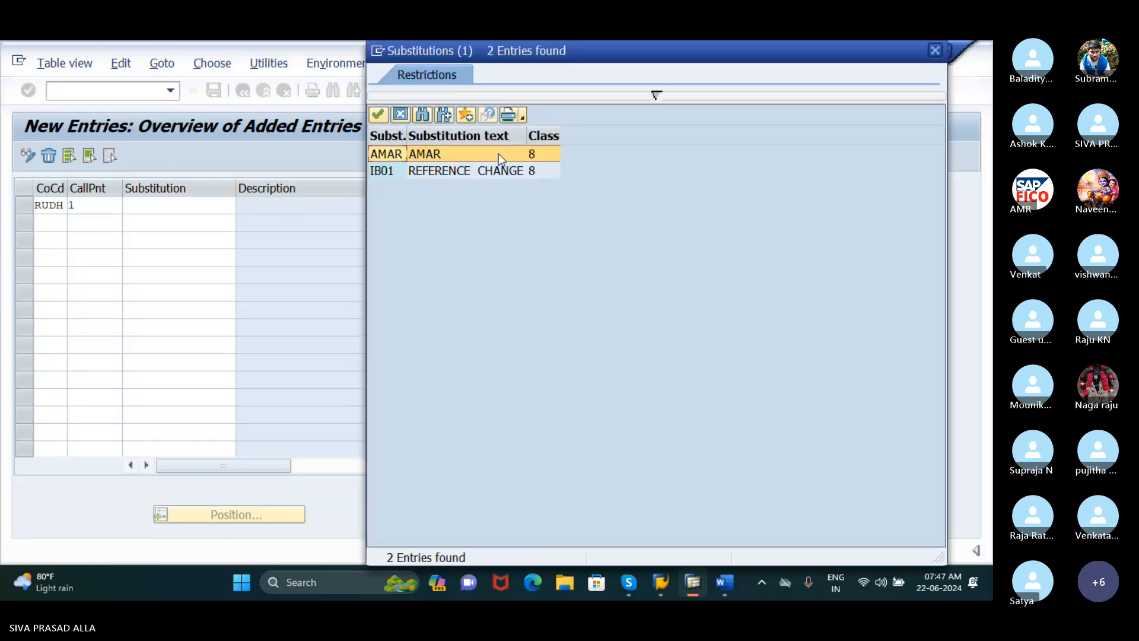
click(375, 117)
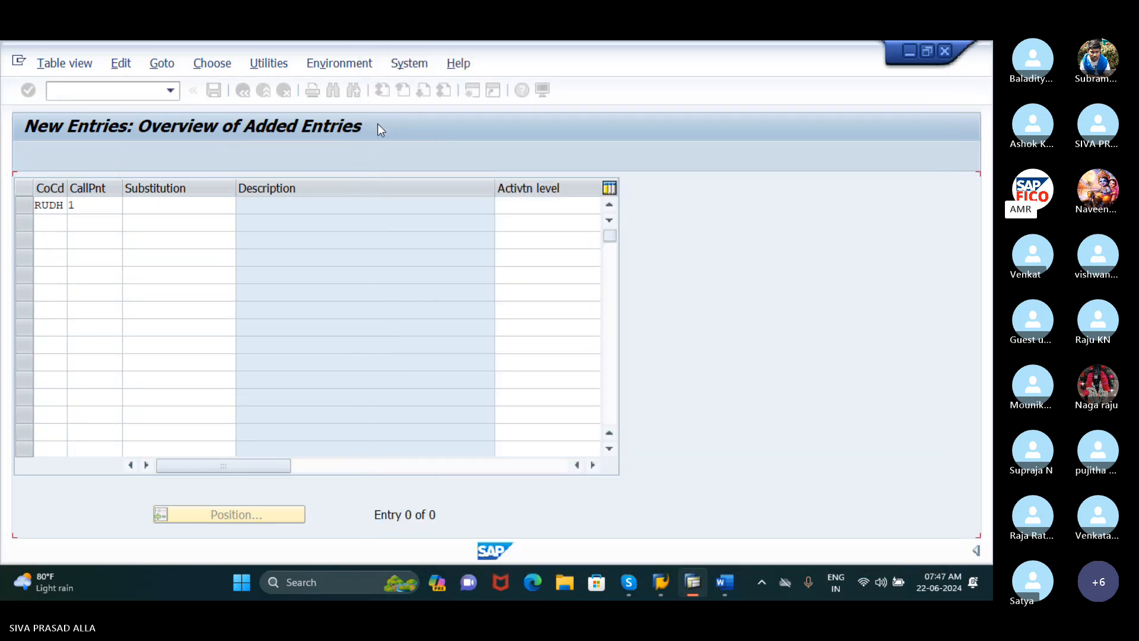
Step: Set the activation level of the RUDH entry to 1 (Active) and save the assignment
click(524, 212)
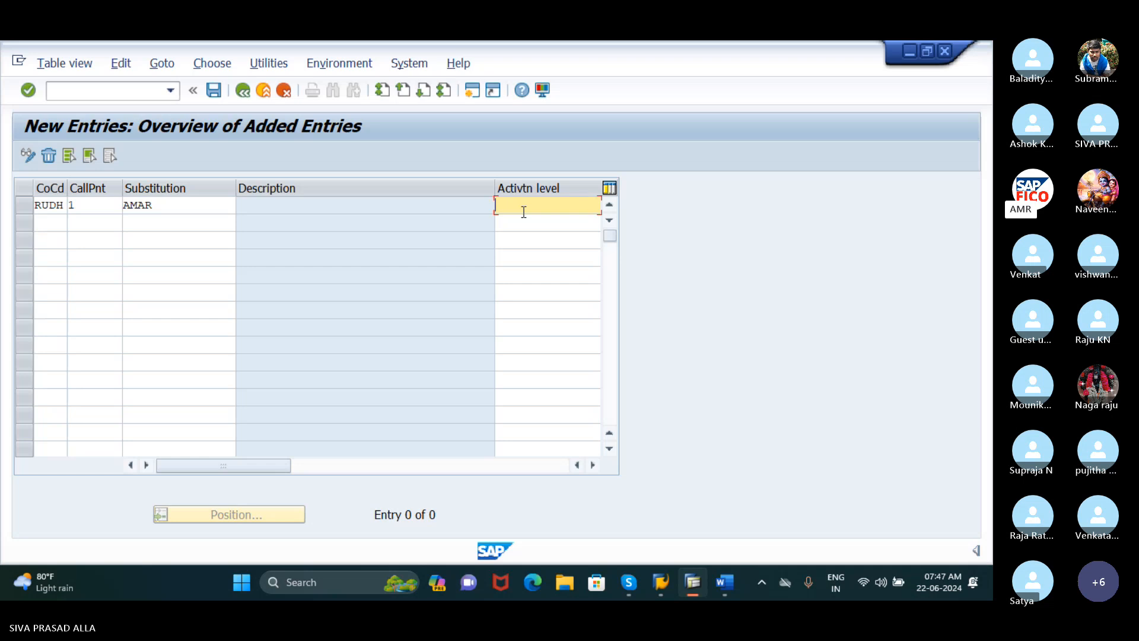
click(207, 212)
key(Tab)
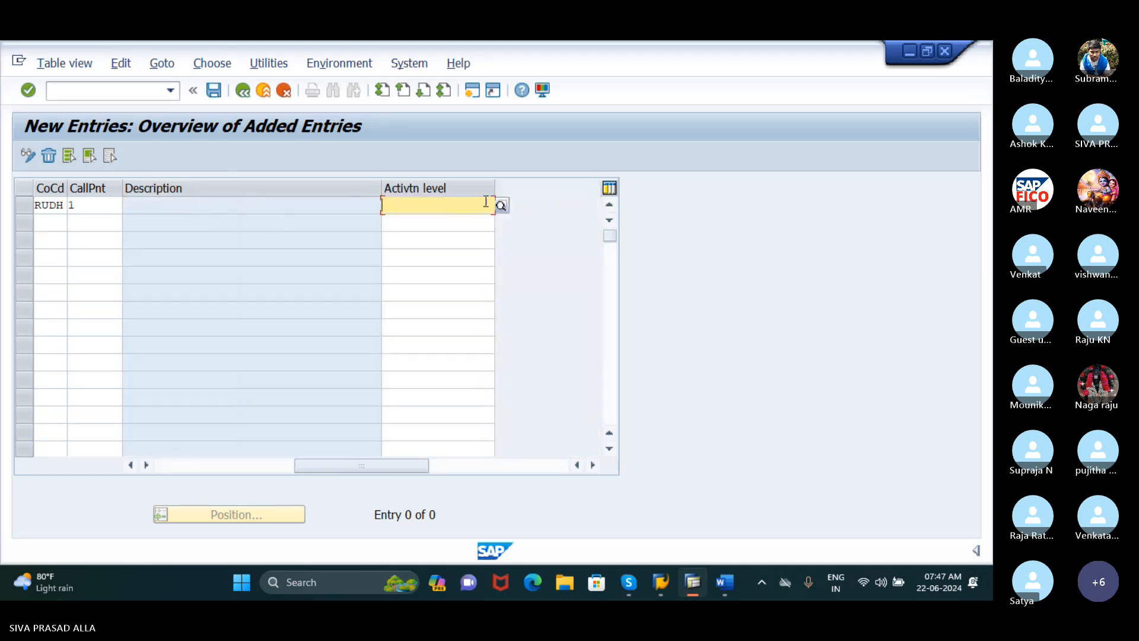
click(501, 205)
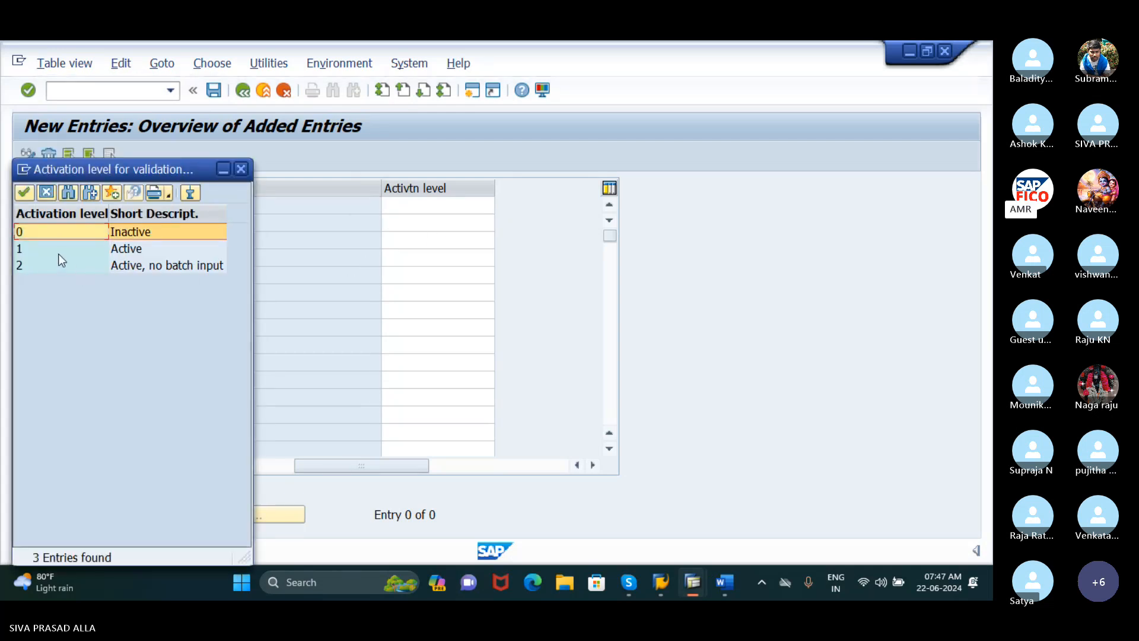
click(57, 252)
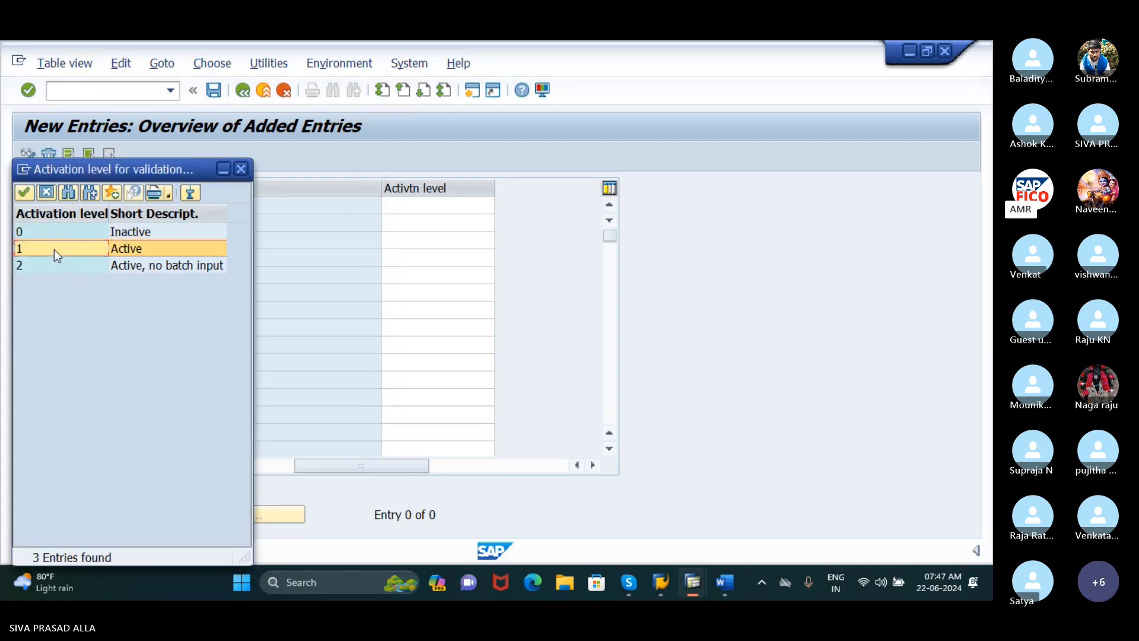
click(24, 192)
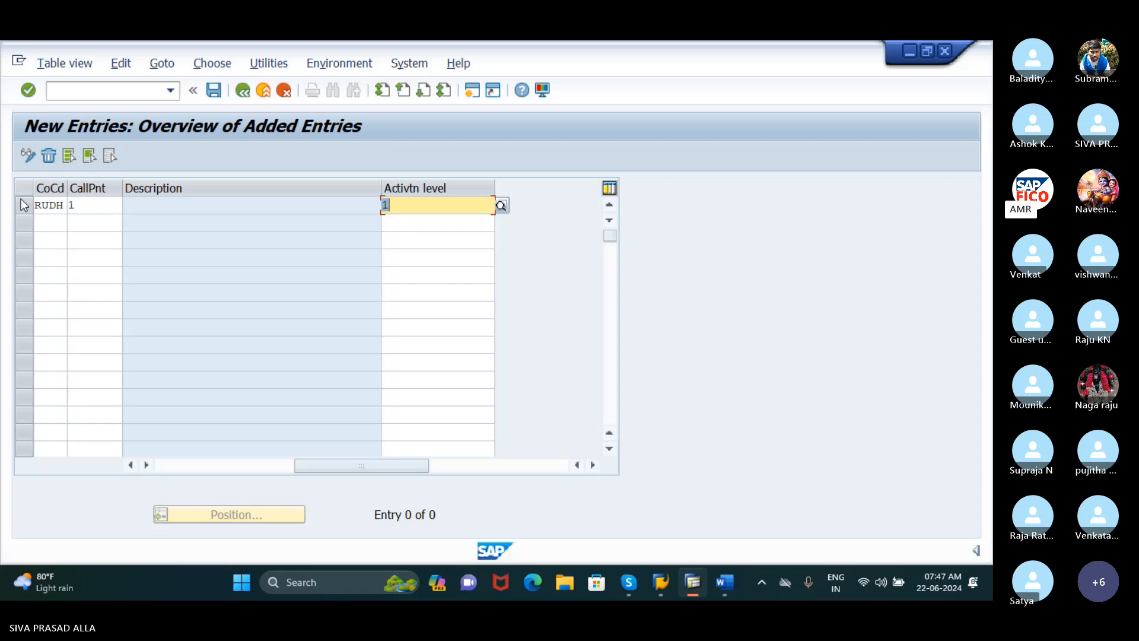
key(Return)
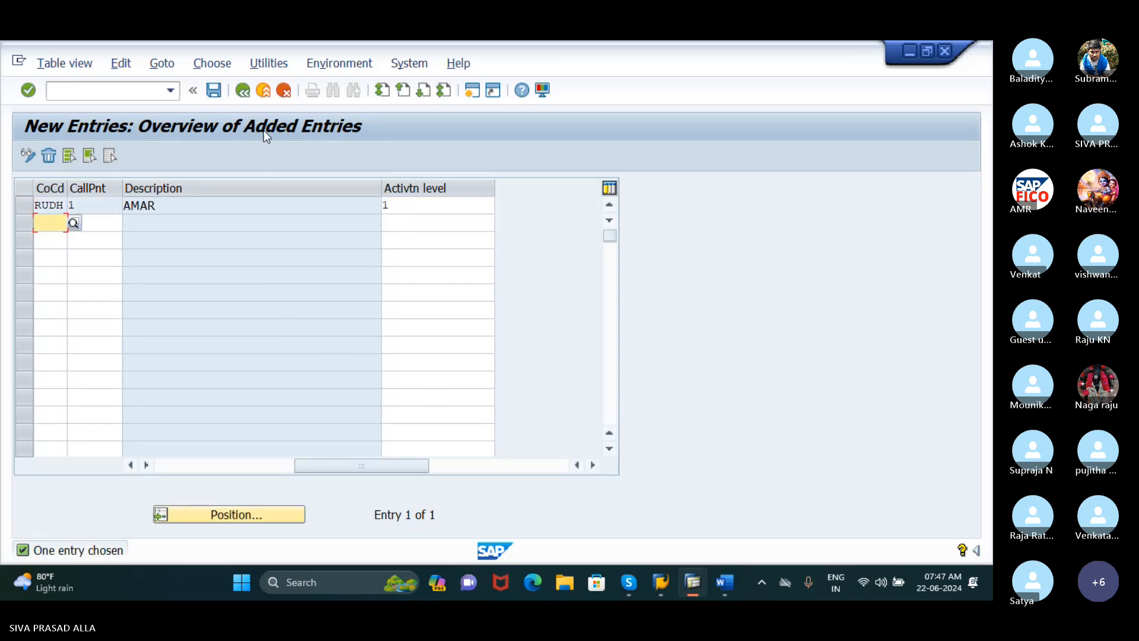
click(214, 91)
click(328, 339)
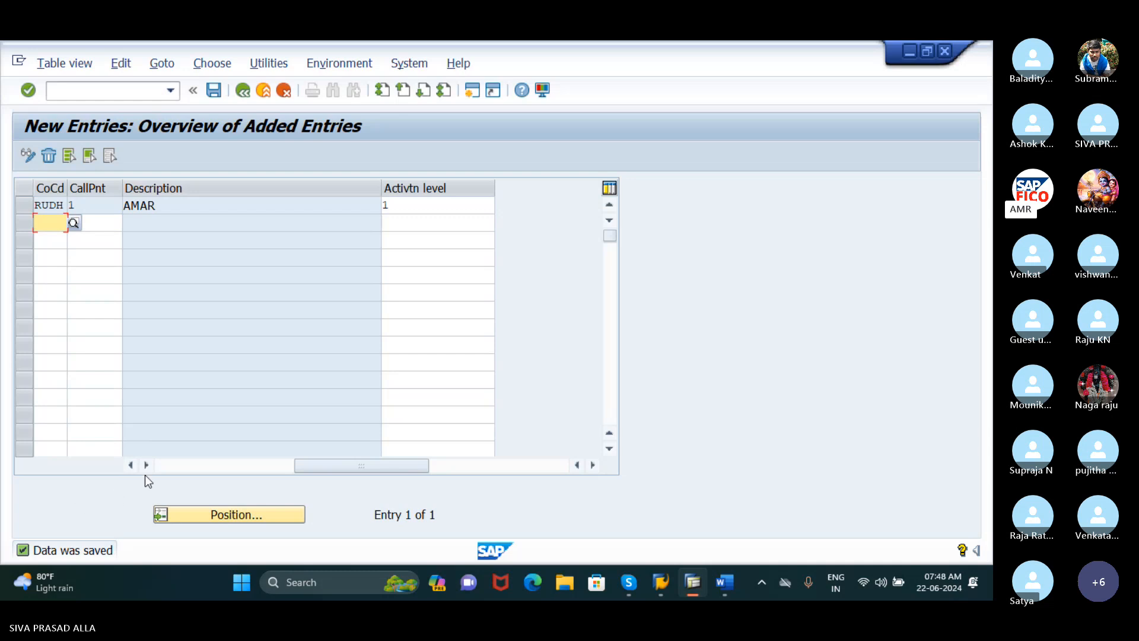
click(157, 465)
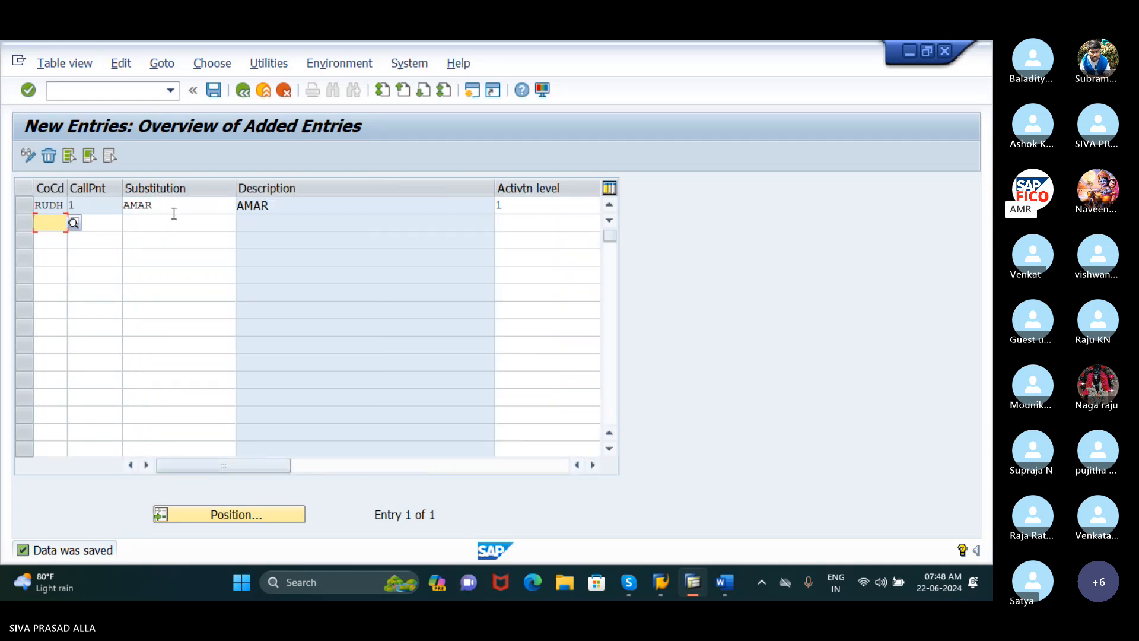
Step: Replace the current transaction with F-02 and submit the posting header with document date 22.06.2024 and reference AMAR
click(128, 94)
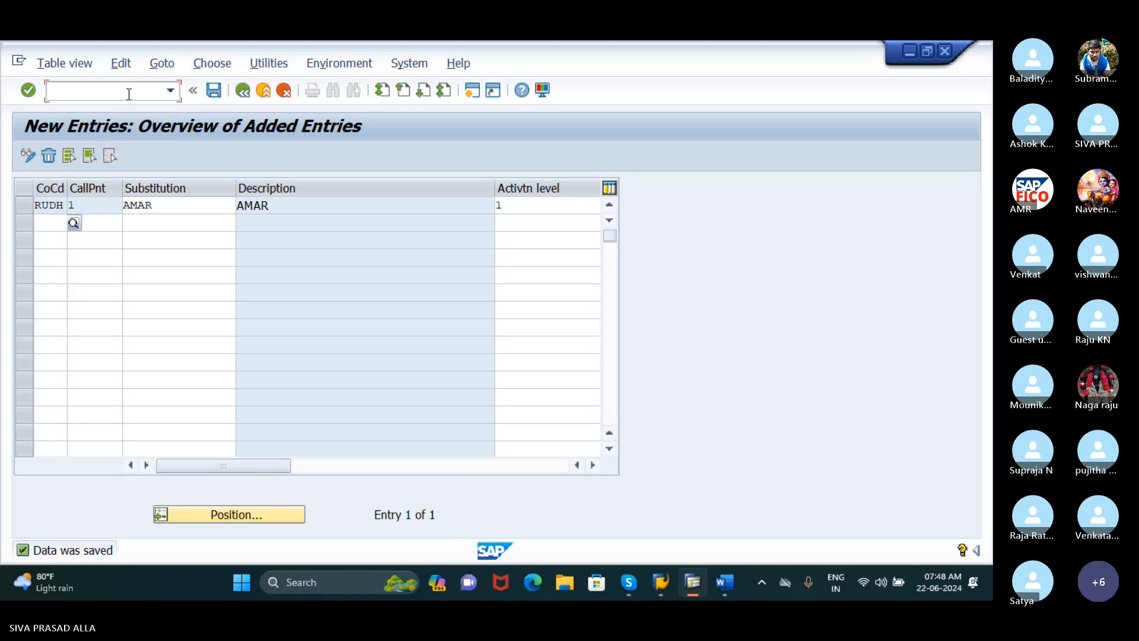
text(/NF-02)
key(Return)
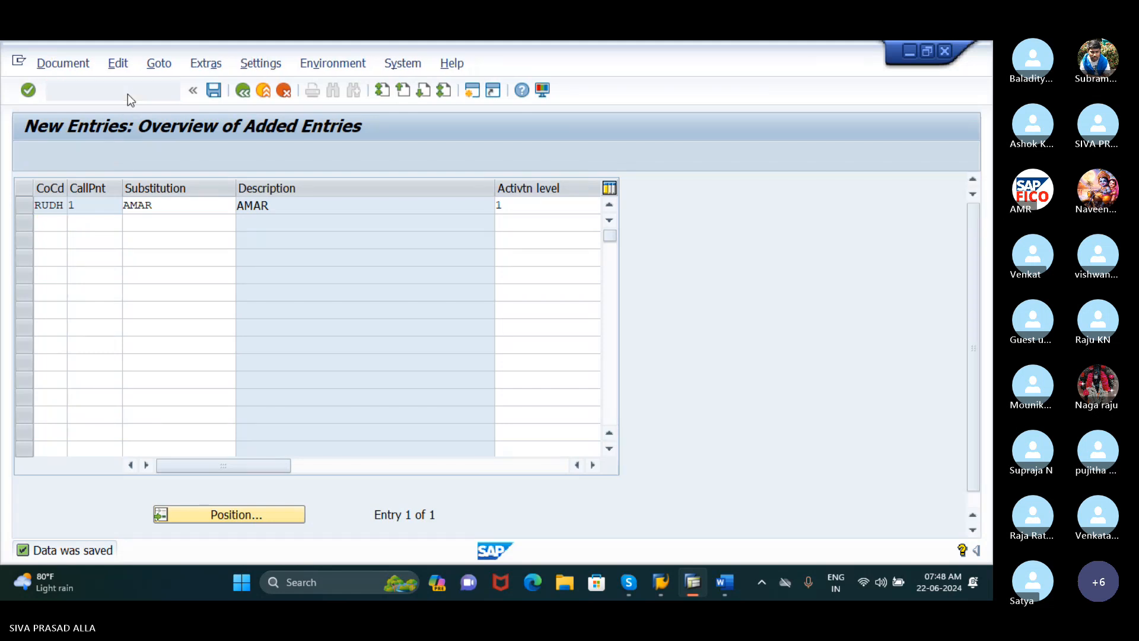
text(22)
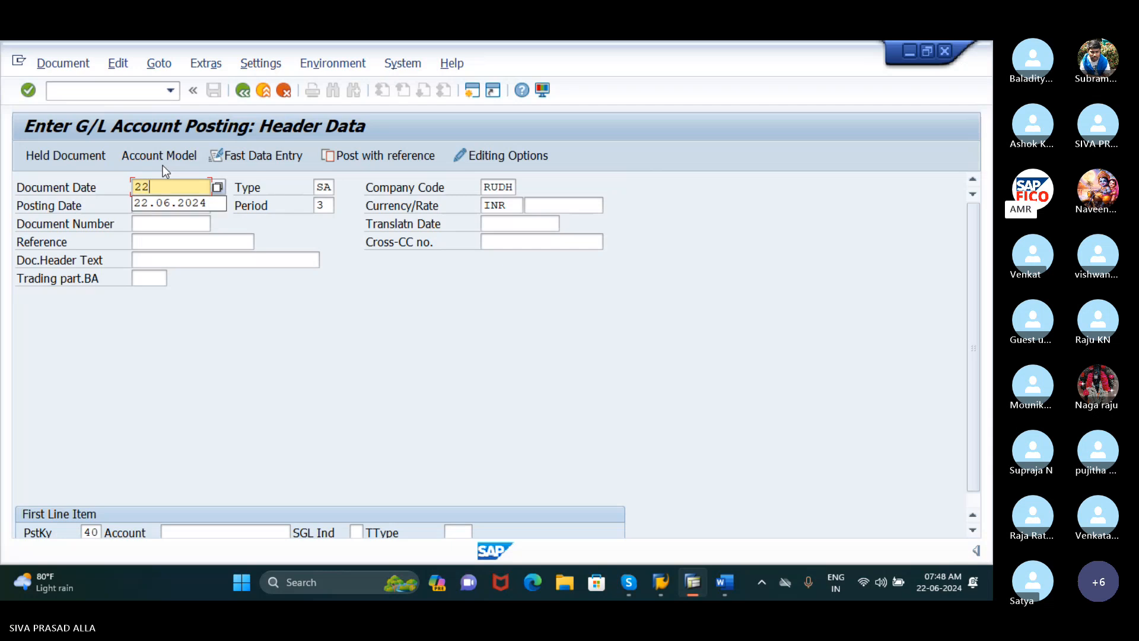
text(.06.2024)
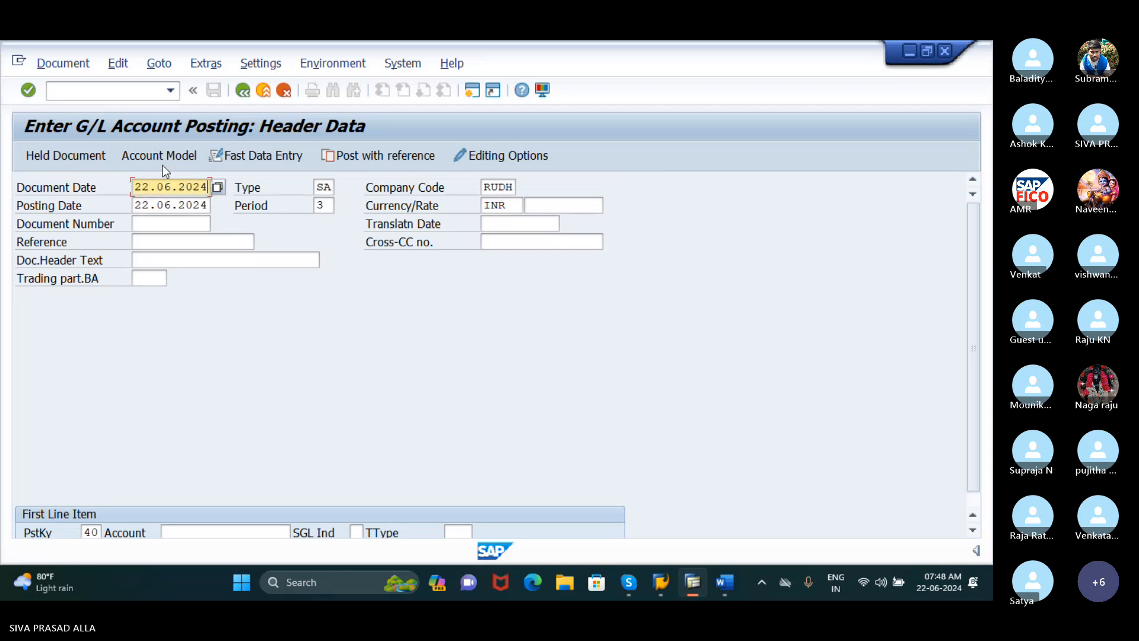
click(180, 242)
text(AMAR)
key(Return)
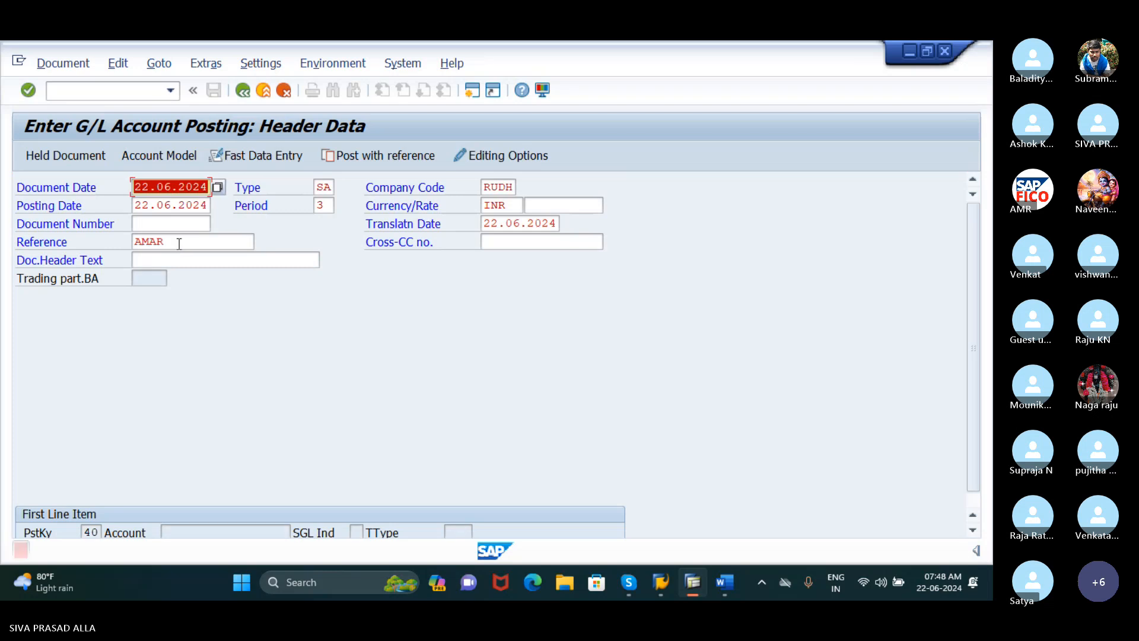
Step: Enter RUDH as the document header text and submit the header data again
click(186, 241)
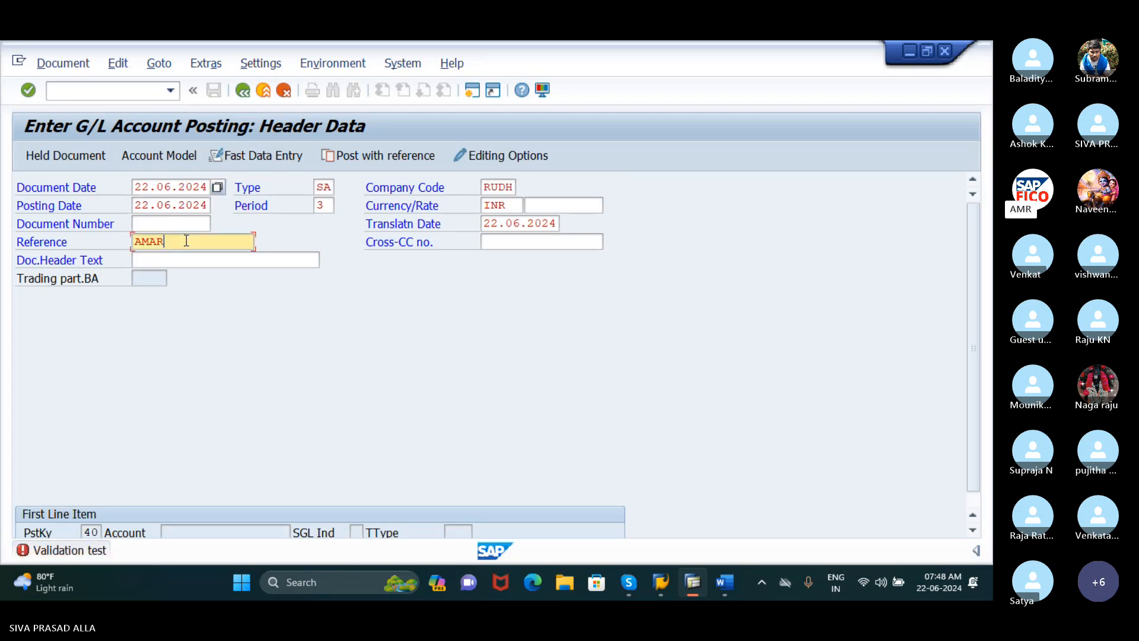
click(215, 264)
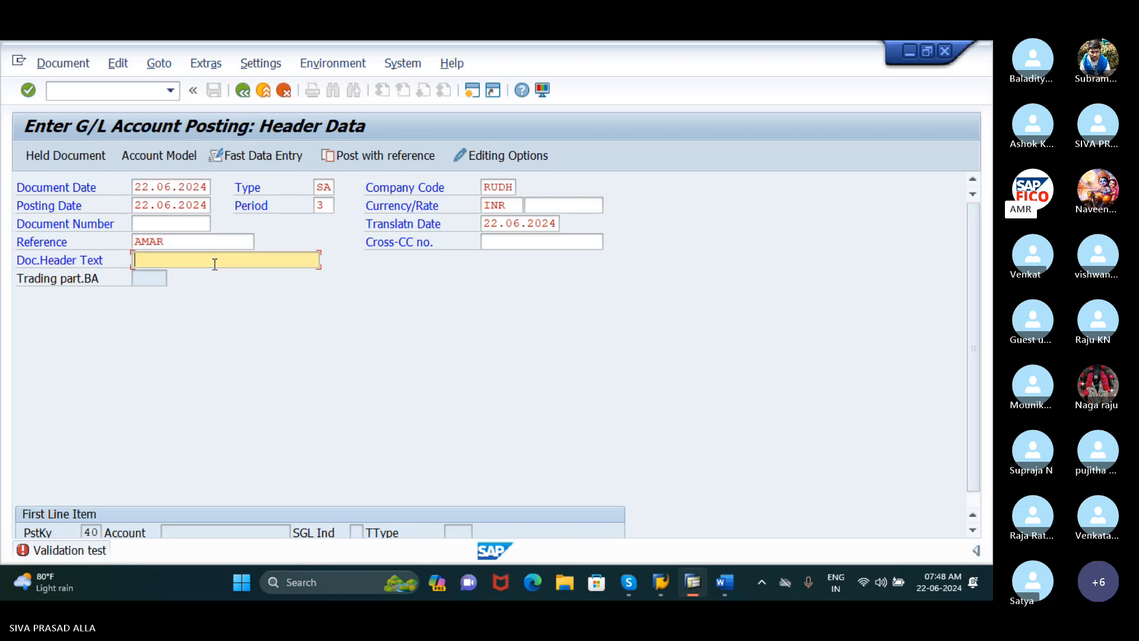
text(RUDH)
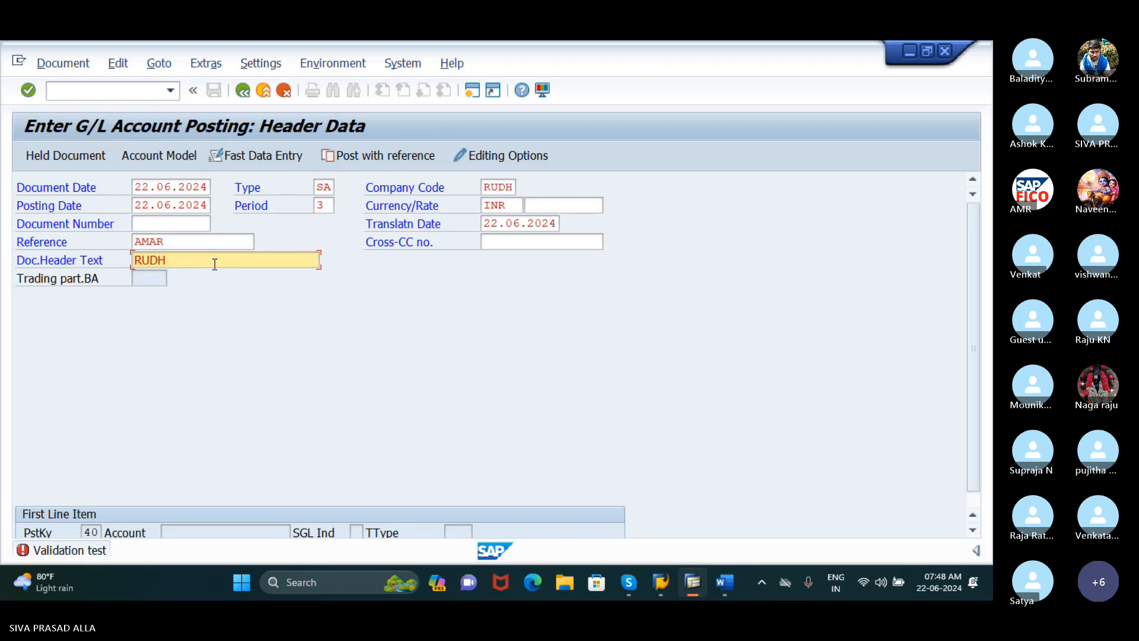
click(211, 532)
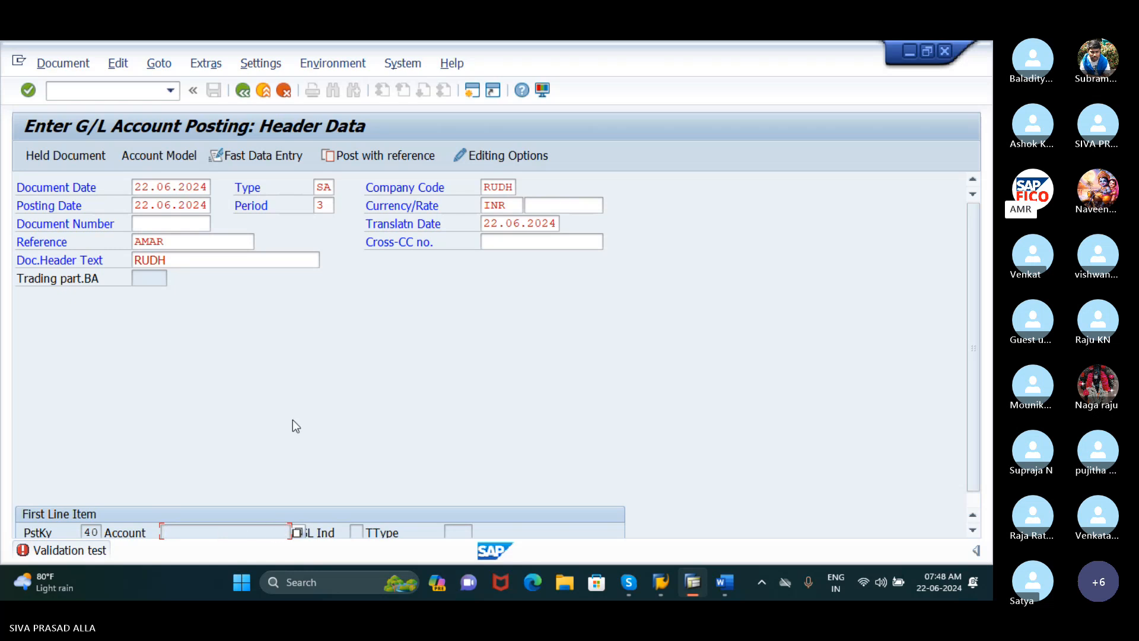
key(Return)
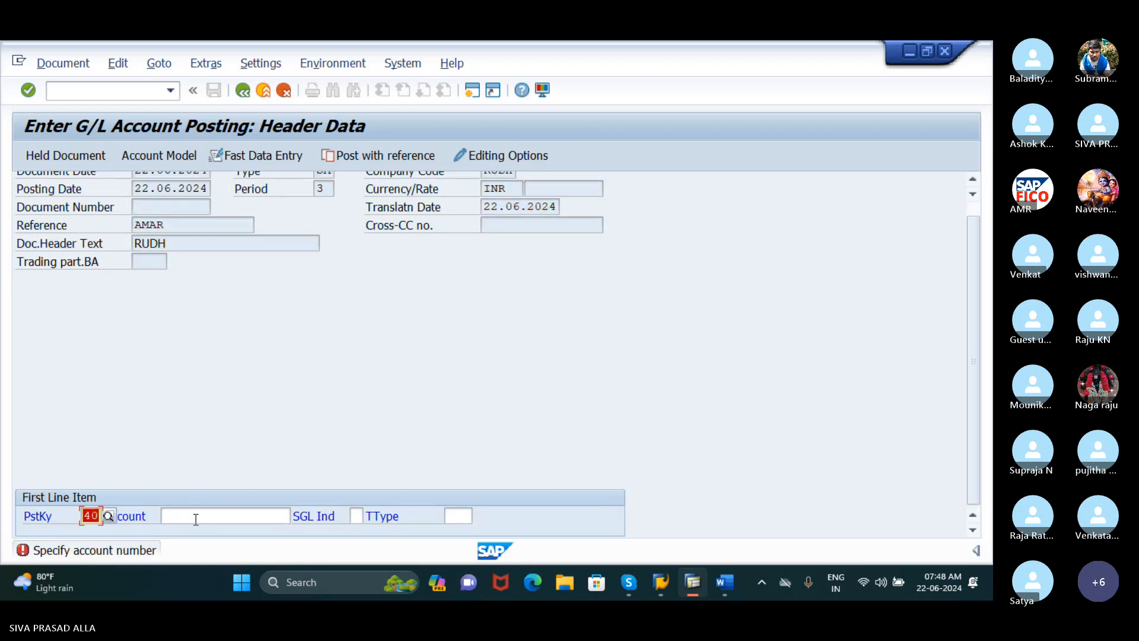
Step: Look up RENT ACCOUNT as the account of the first line item with posting key 40 and continue to the item details
click(196, 519)
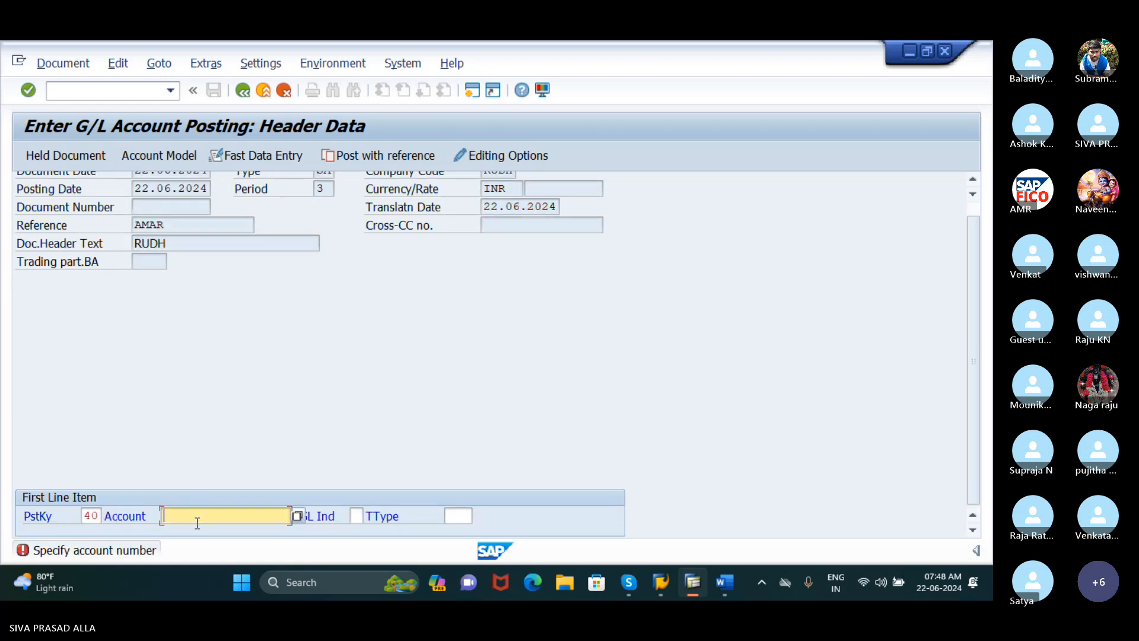
click(298, 517)
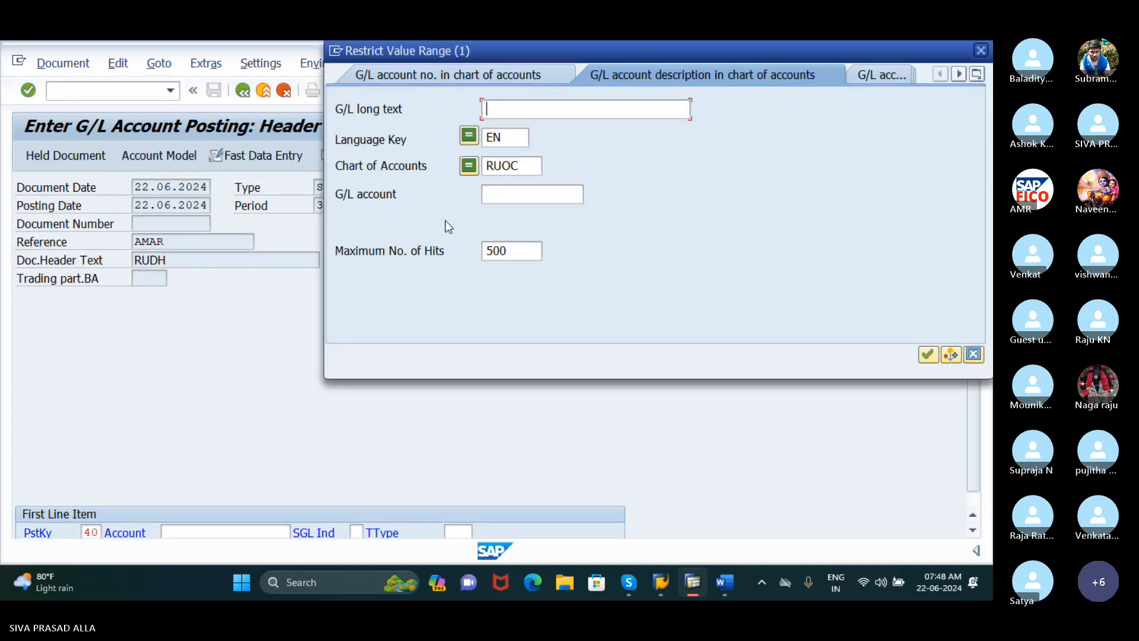
click(926, 357)
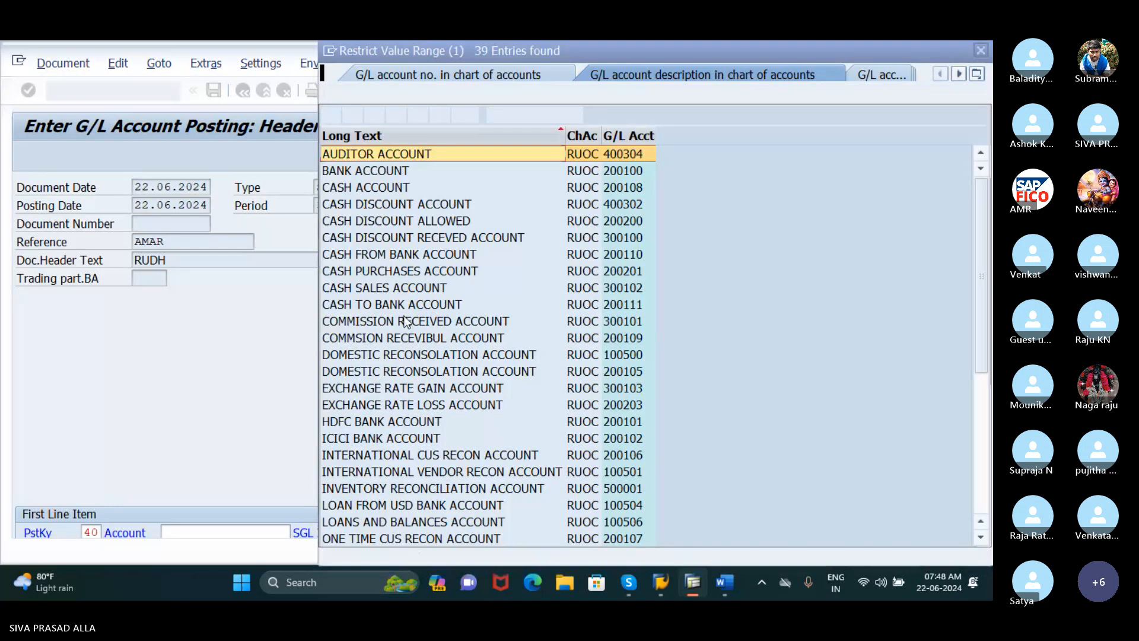
scroll(395, 361, down, 5)
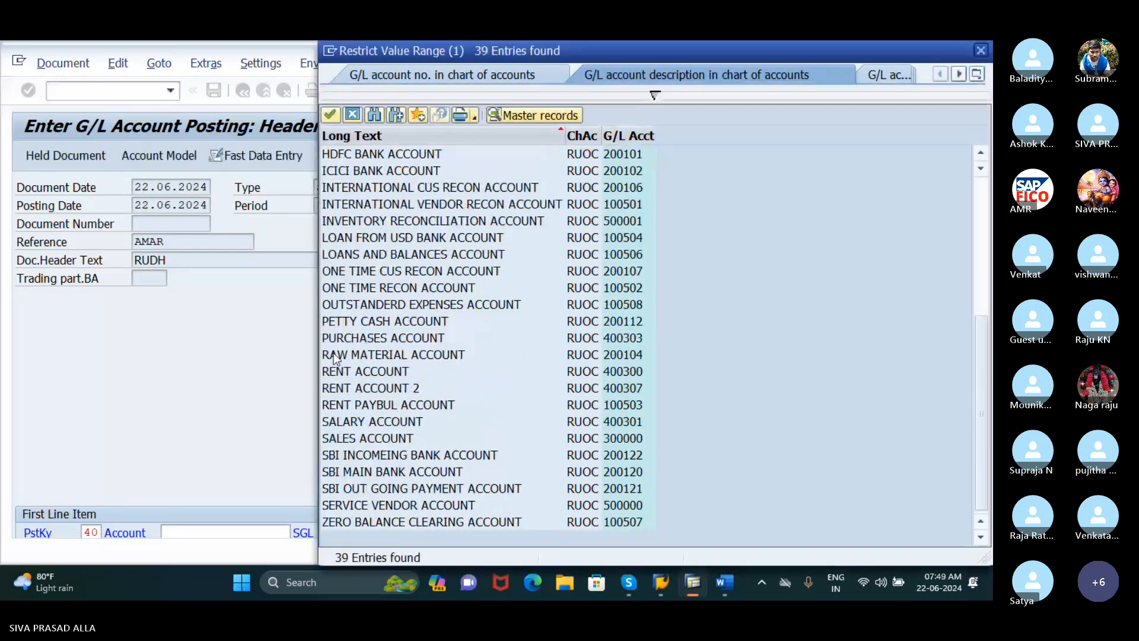
click(343, 375)
click(331, 115)
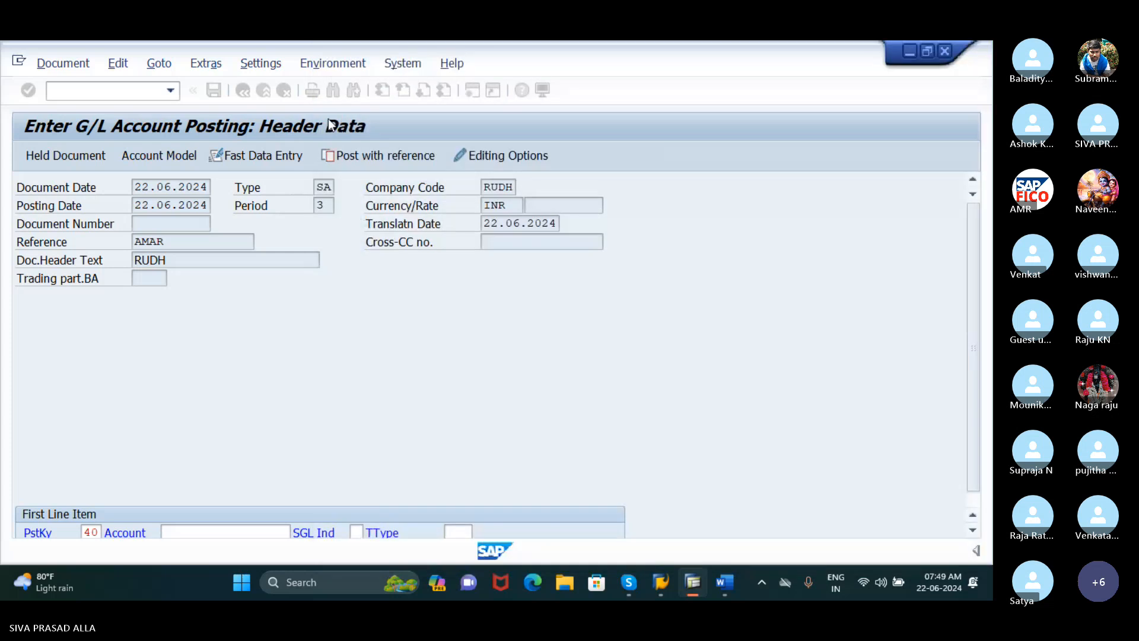
key(Return)
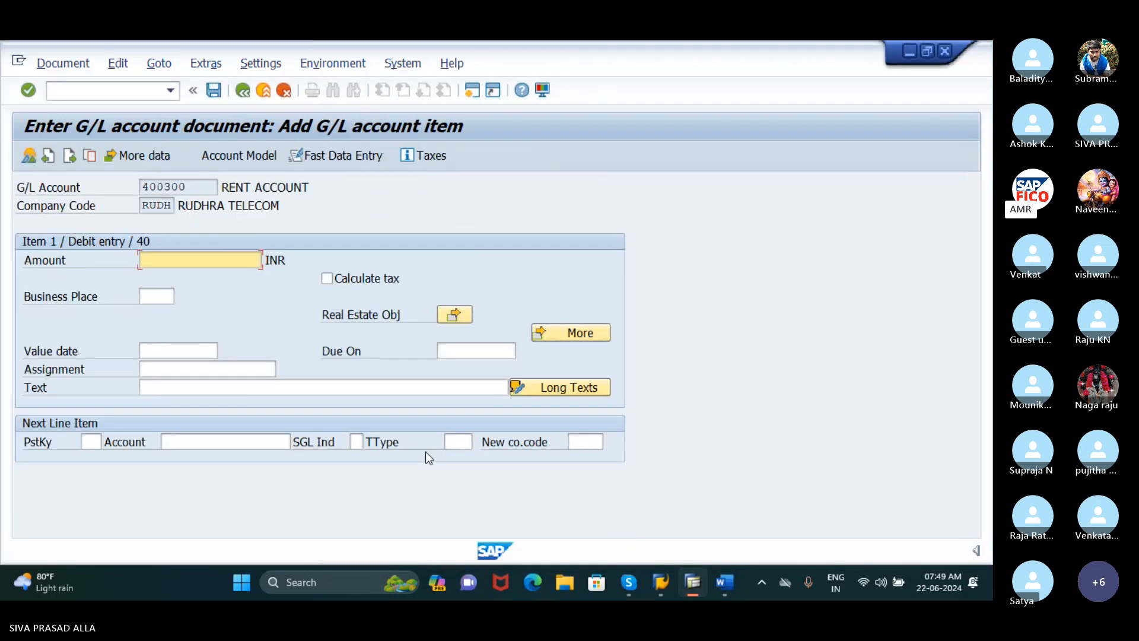
Step: Fill in the debit line item with amount 10000 and text RENT PAID
text(10000)
key(Tab)
key(Tab)
key(Tab)
key(Tab)
key(Tab)
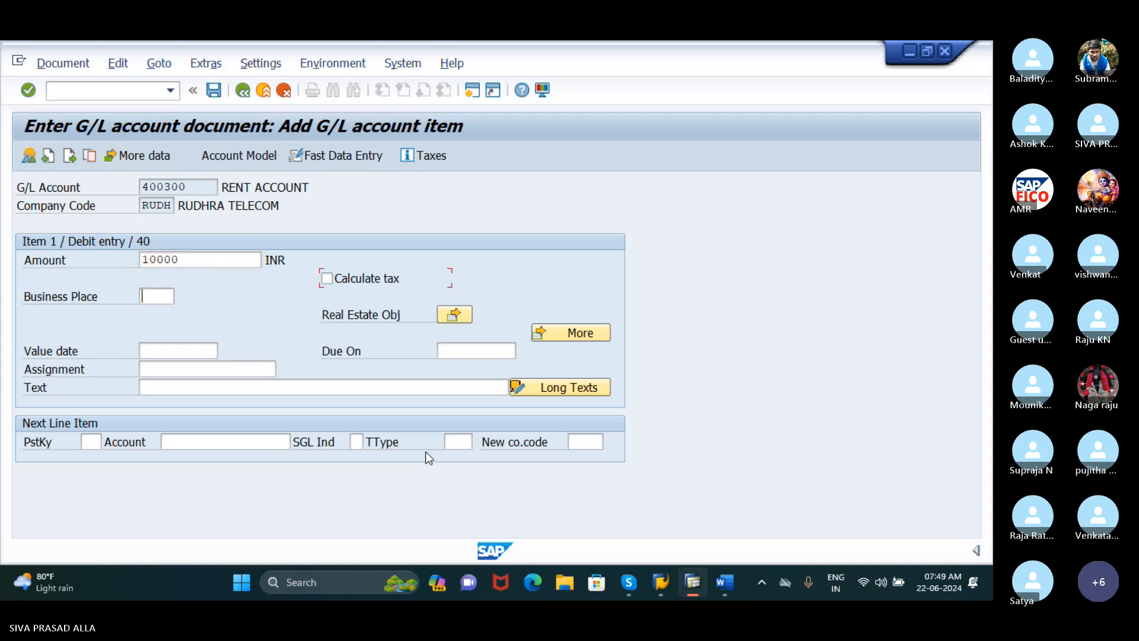
key(Tab)
key(Tab)
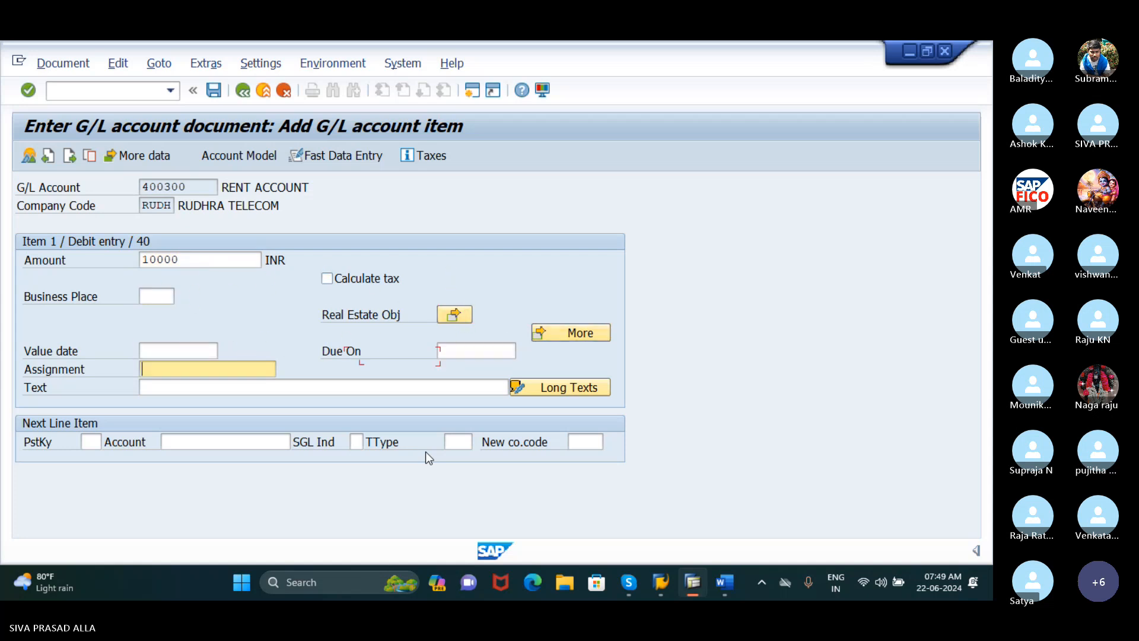
key(Tab)
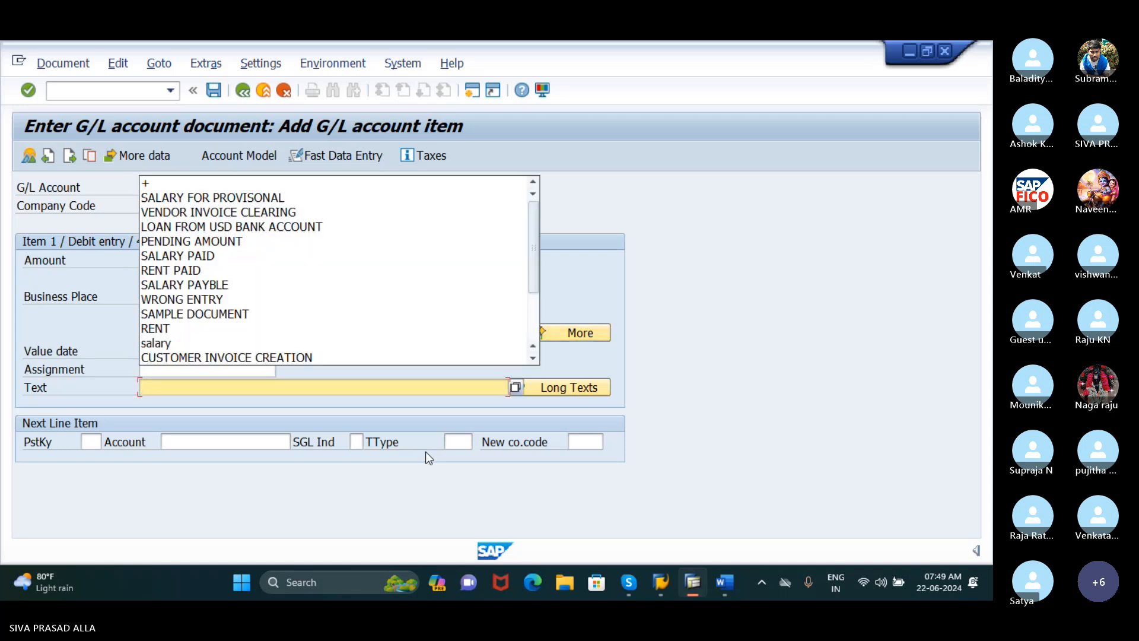
text(RENT)
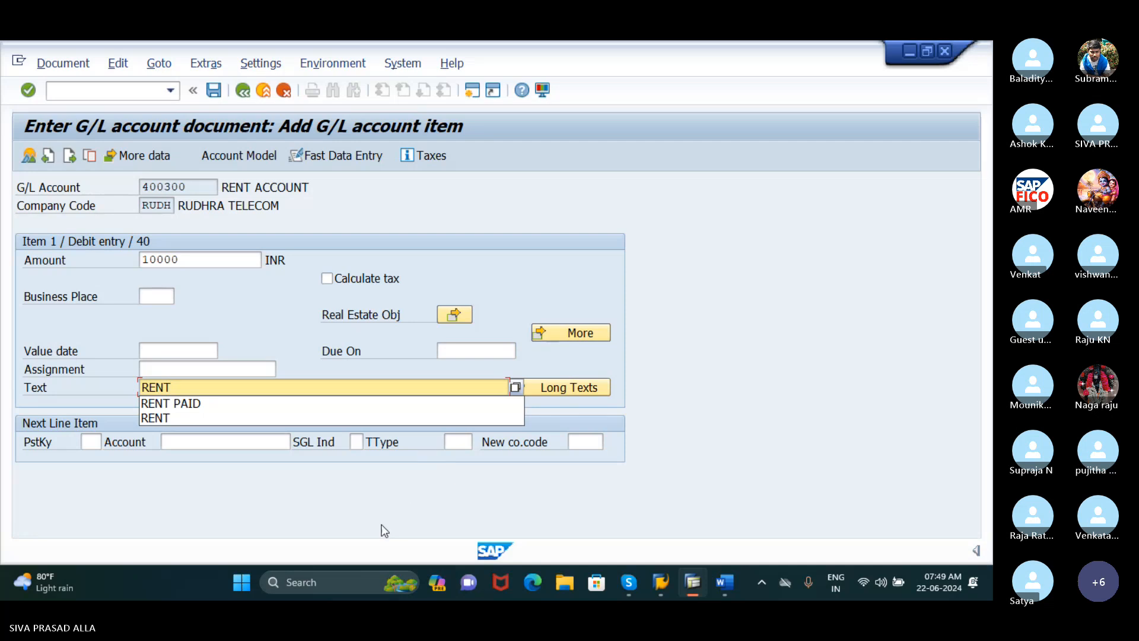
click(205, 403)
Step: Add a second line item with posting key 50, look up BANK ACCOUNT as its account, and continue to the item details
click(87, 442)
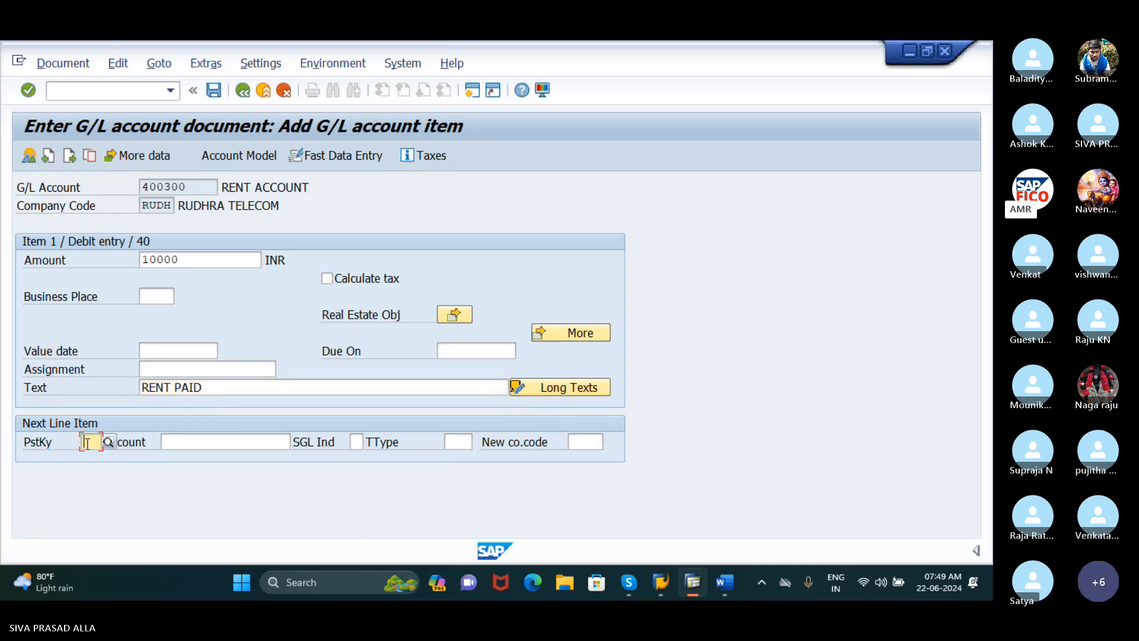
text(50)
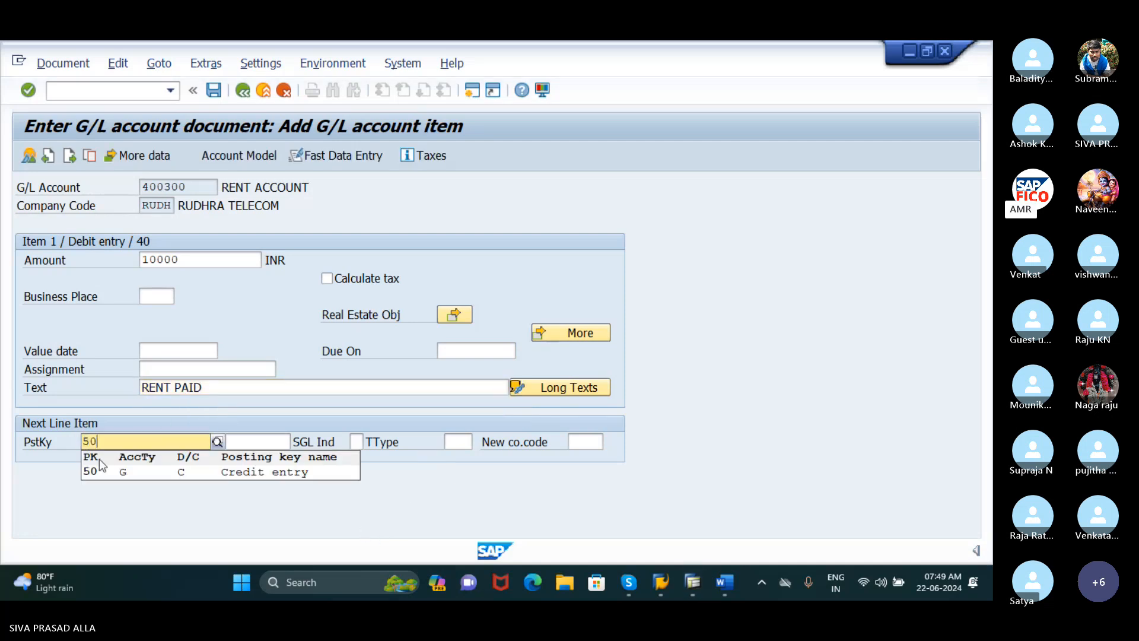
key(Return)
click(212, 441)
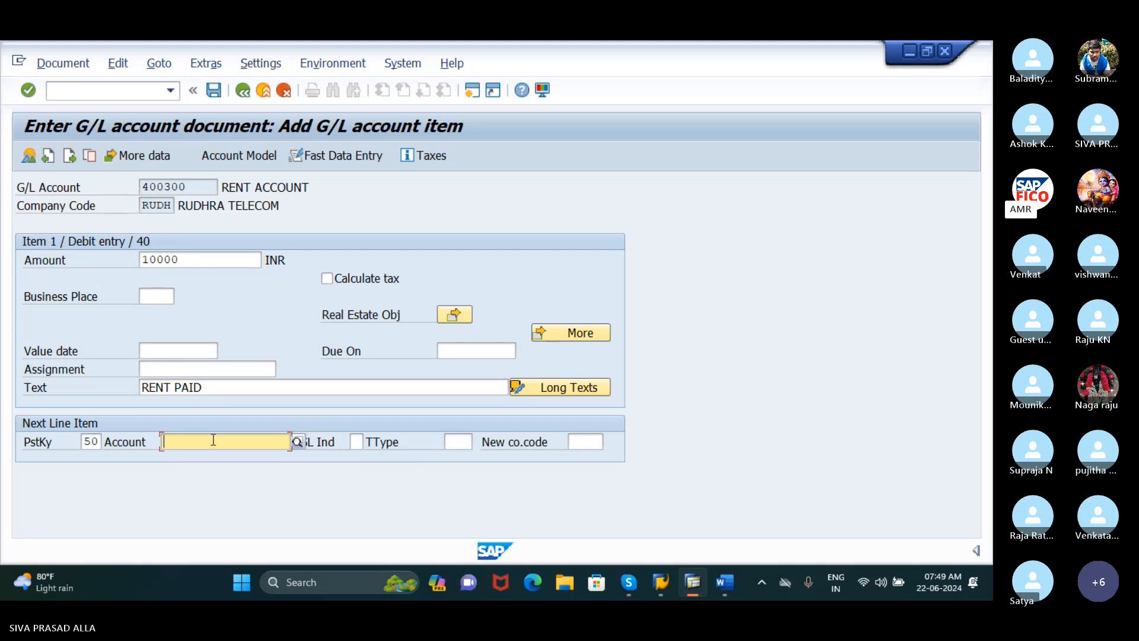
click(301, 440)
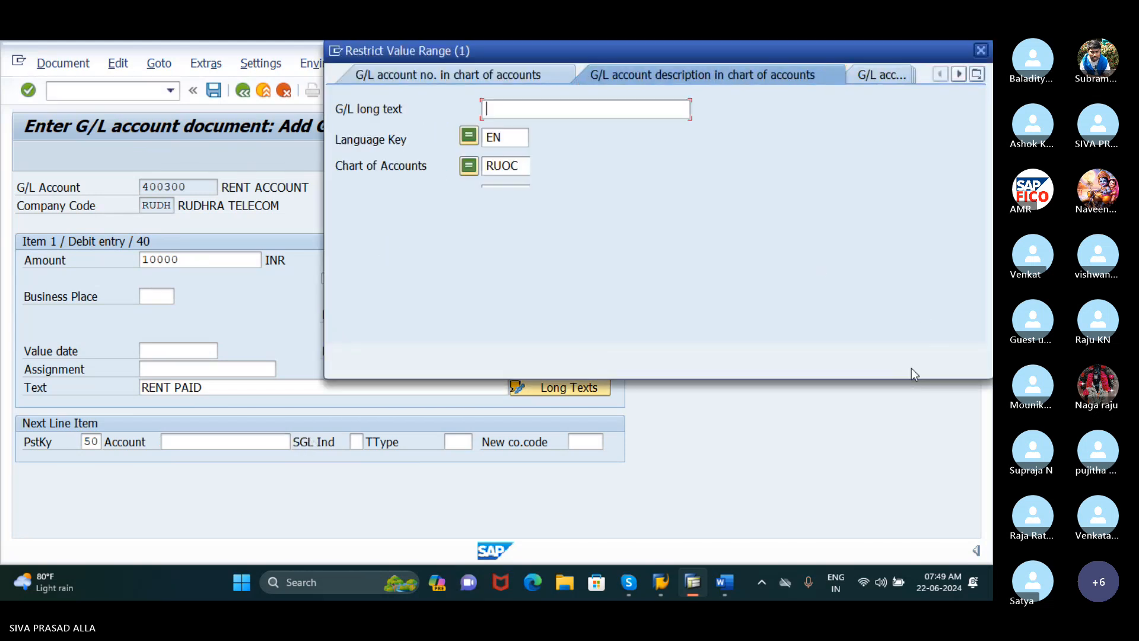
click(923, 356)
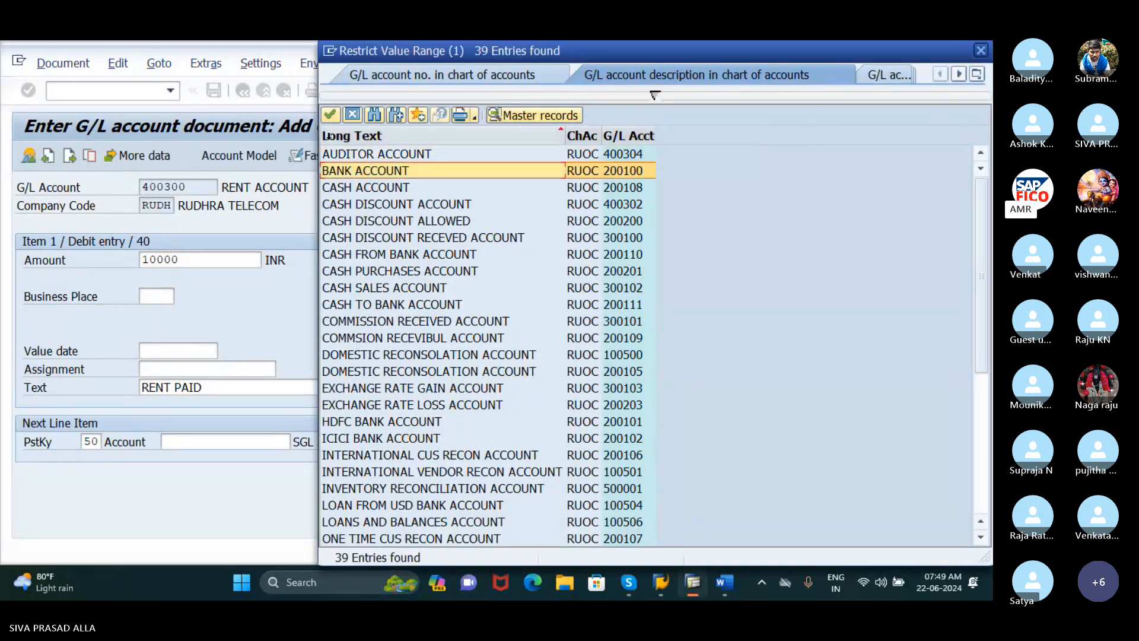
click(327, 117)
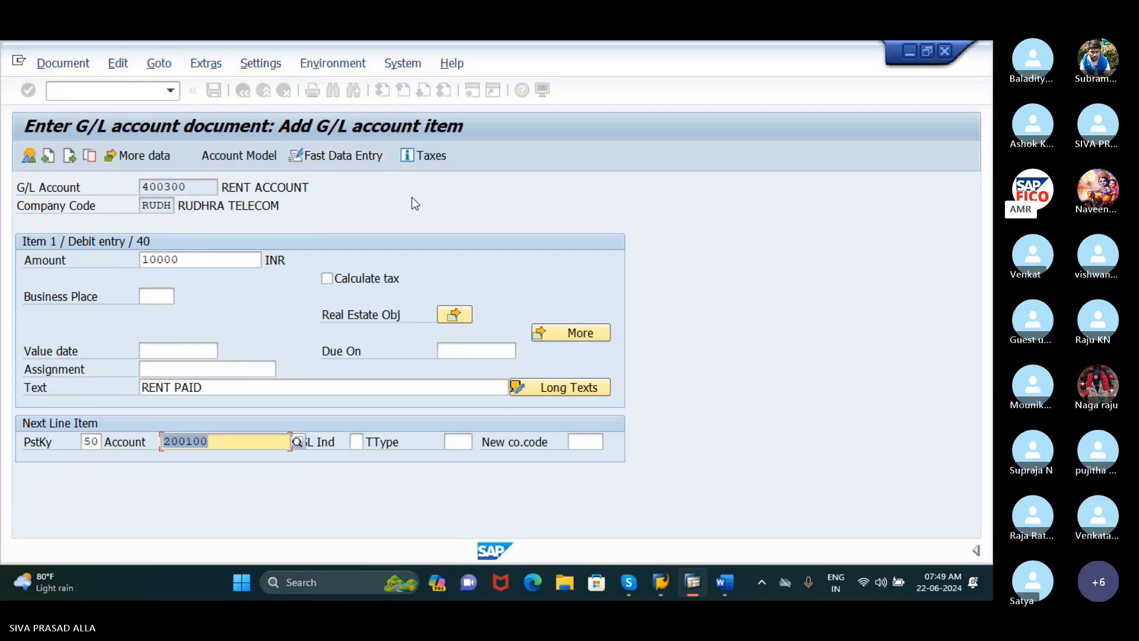
key(Return)
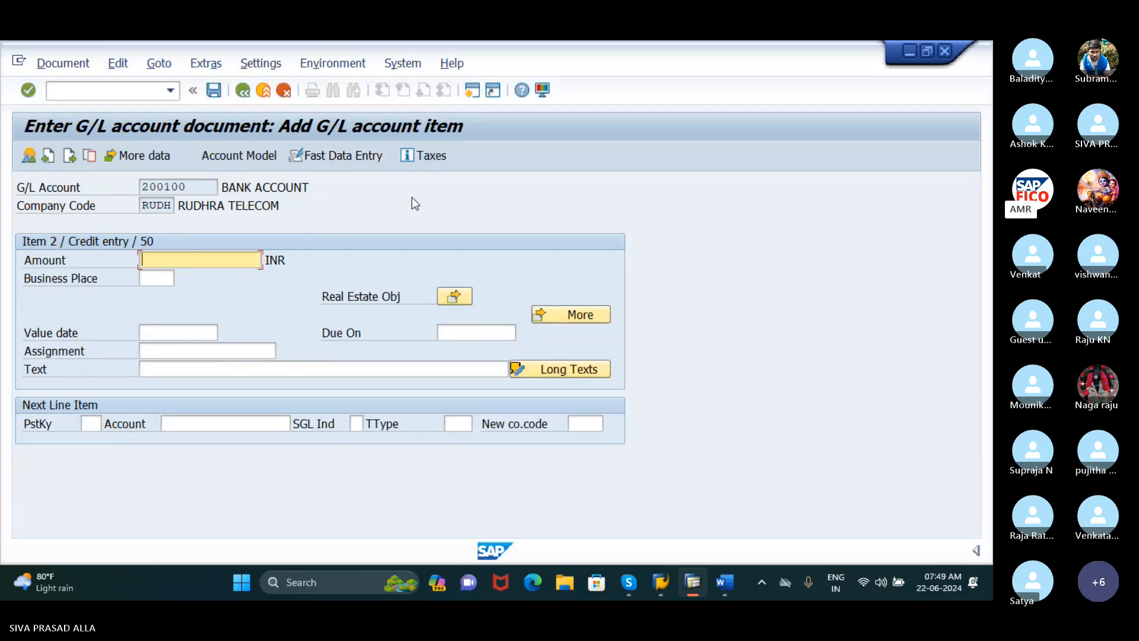
Step: Fill the credit item's amount with * to balance the document and its text with + to copy the previous item's text
text(*)
key(Tab)
key(Tab)
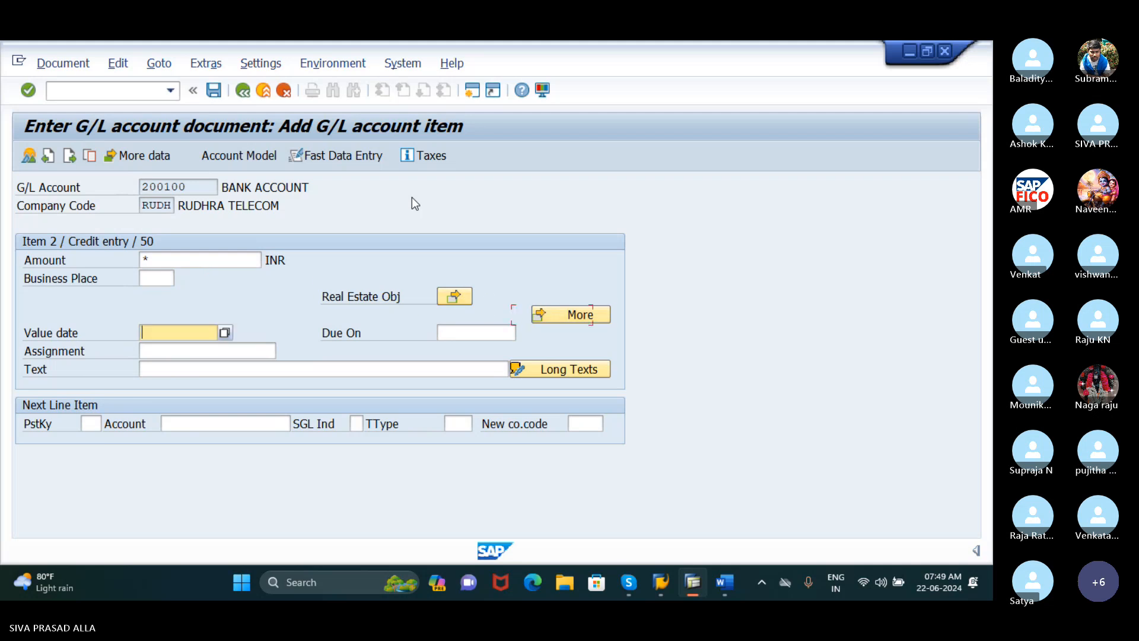
key(Tab)
key(Tab)
key(Tab)
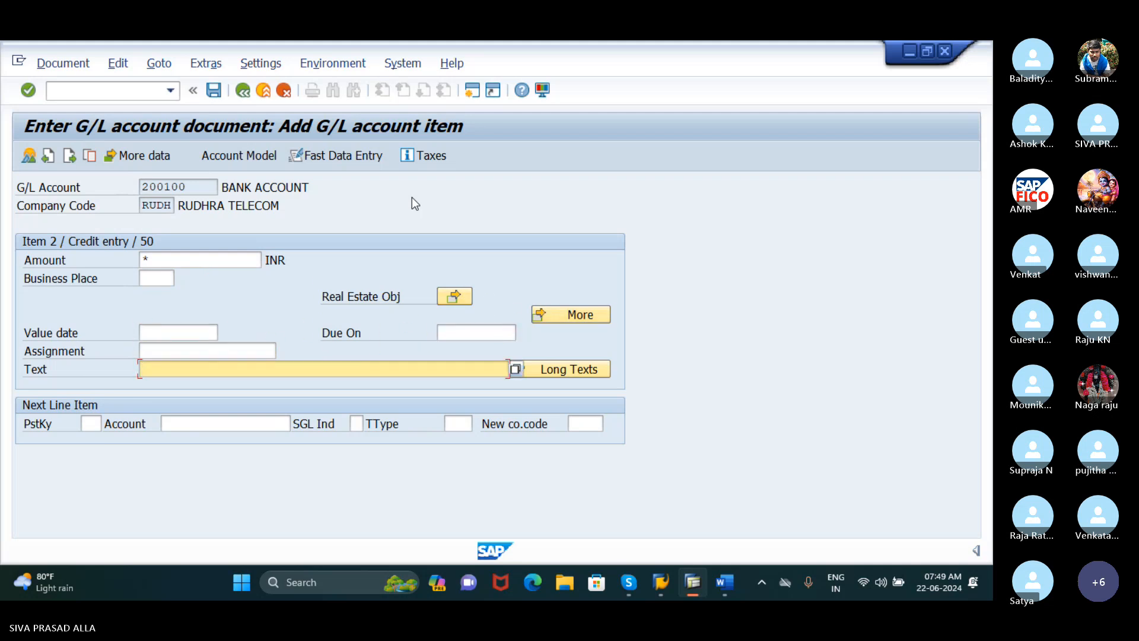
text(+)
key(Return)
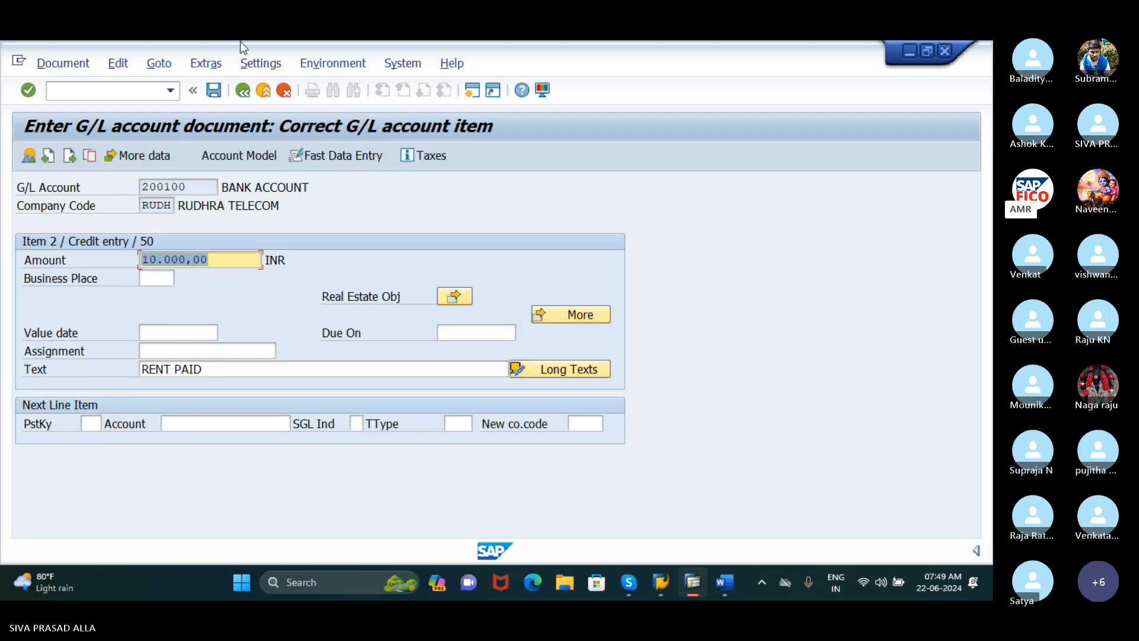
Step: Simulate the document, check its Reference and header text, and post it
click(74, 63)
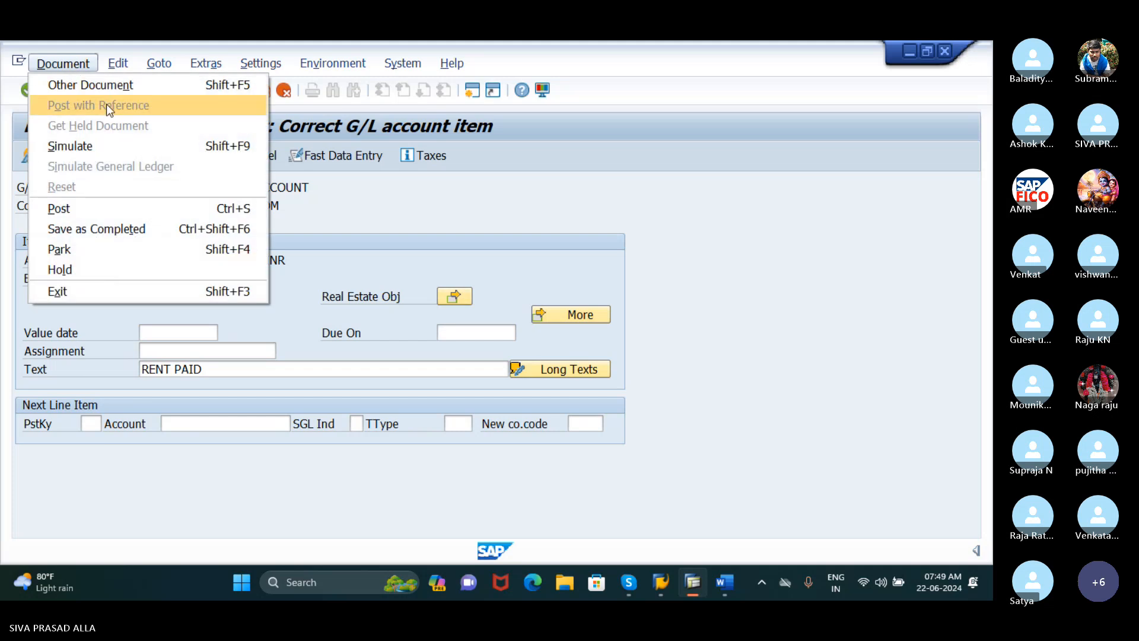
click(118, 145)
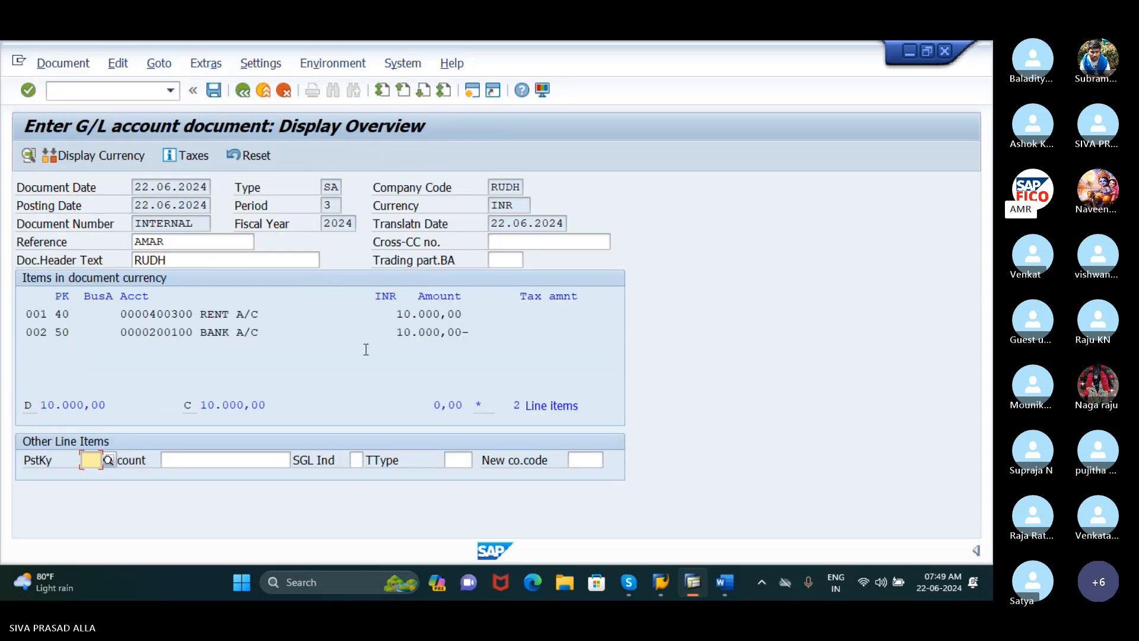
click(202, 243)
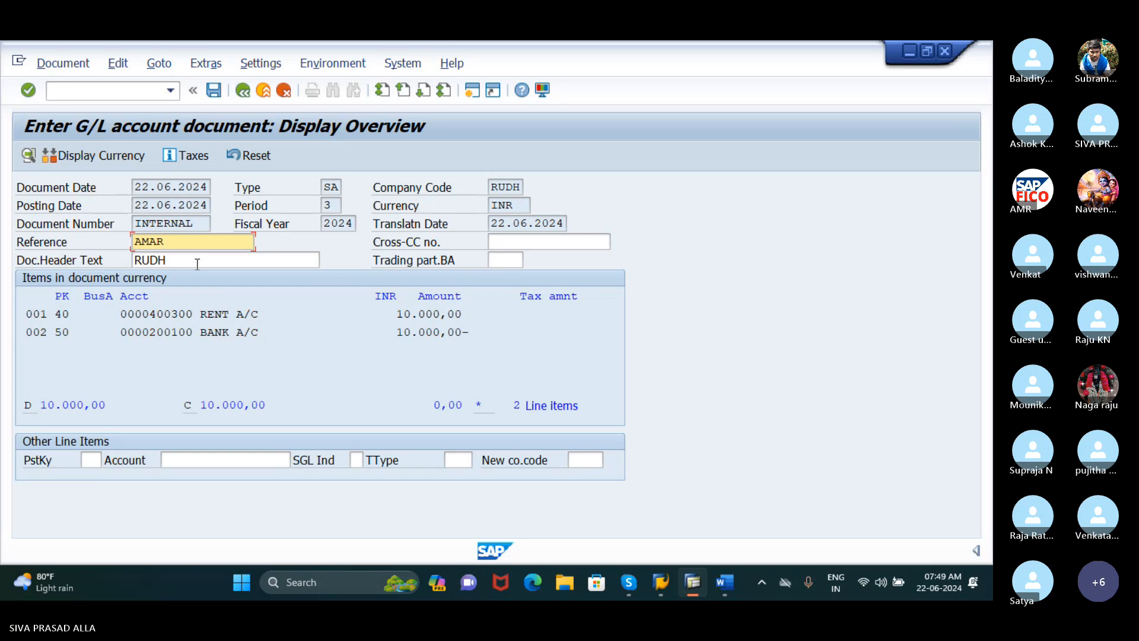
click(197, 264)
click(203, 247)
click(203, 260)
click(200, 246)
click(218, 95)
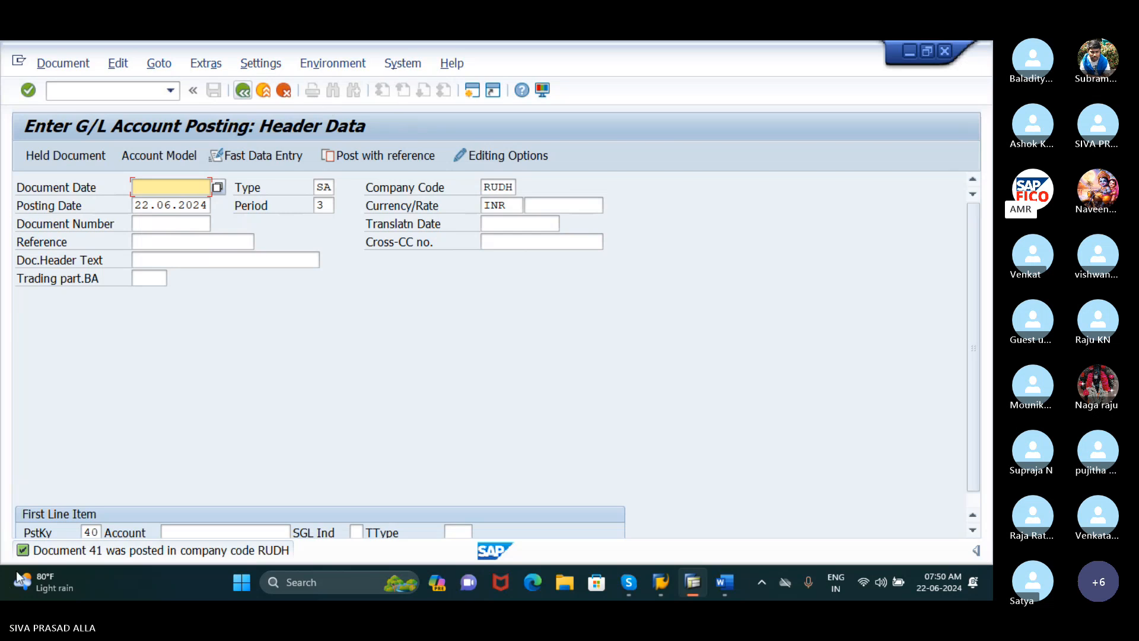
Step: Submit a new posting header with only document date 22.06.2024 entered and check the Reference field
text(22)
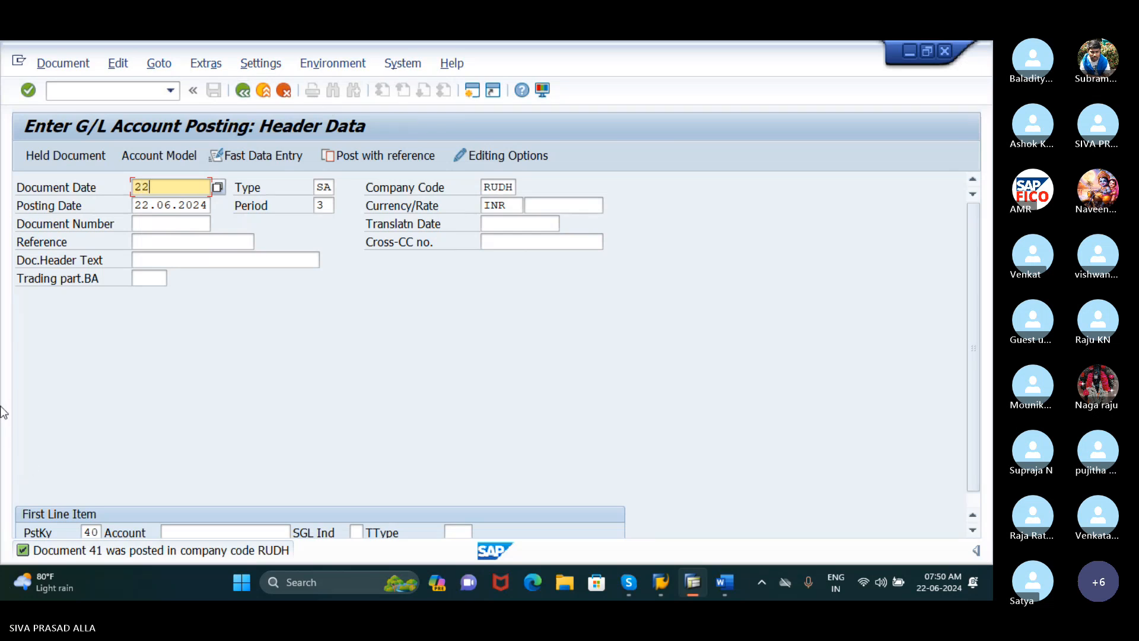
text(.06.2024)
key(Return)
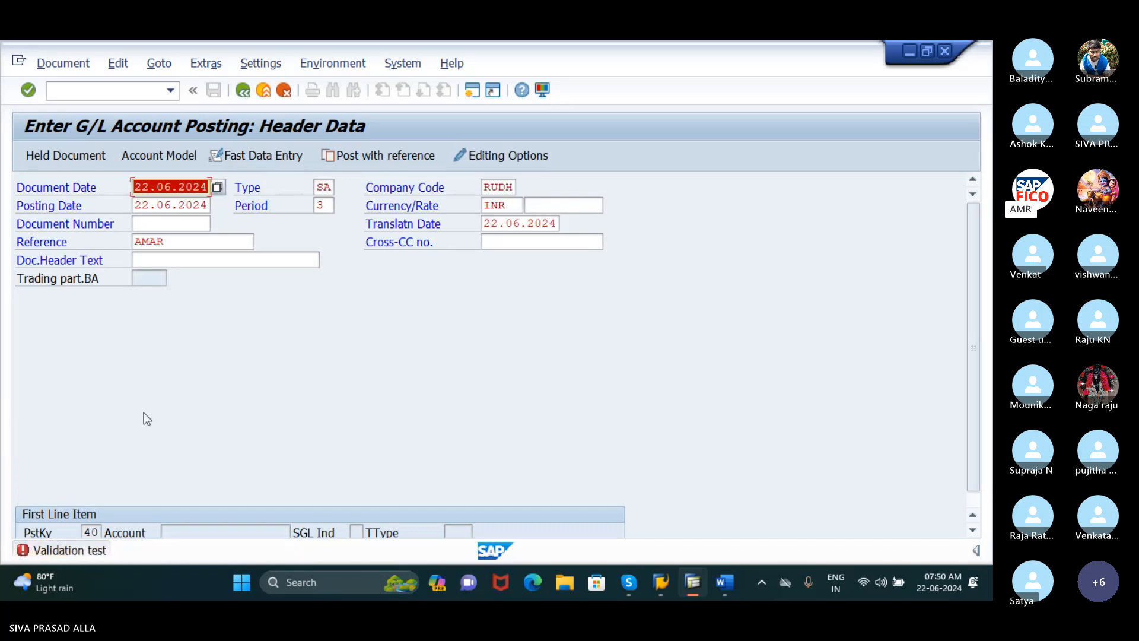
click(175, 241)
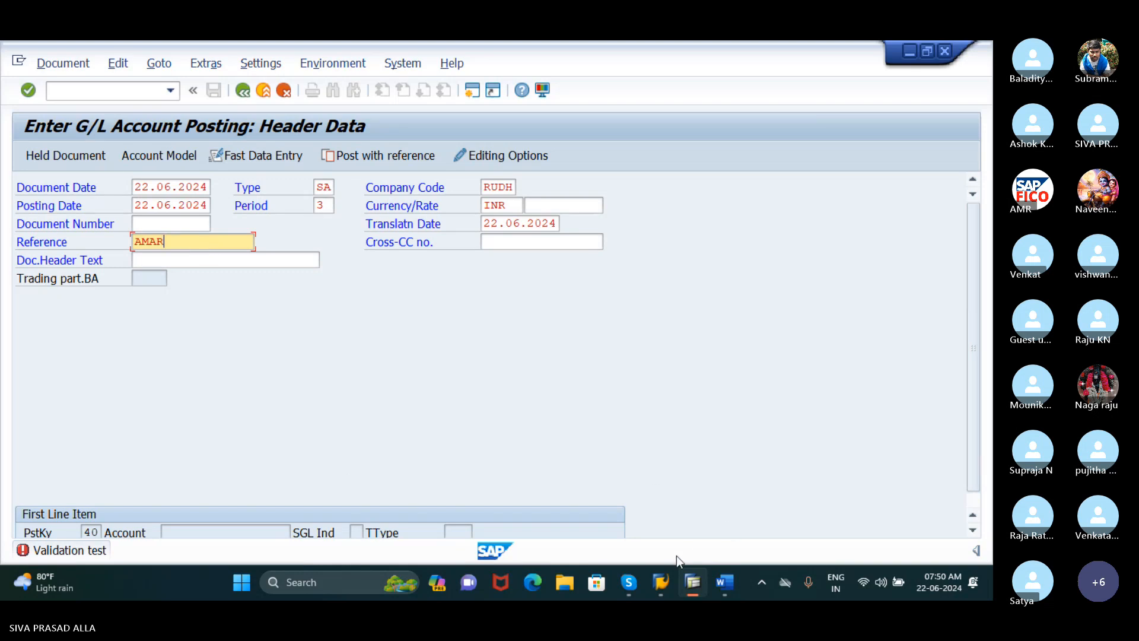
Step: Switch to the ongoing Skype call, unmute the microphone, and minimise the call window
mouse_move(629, 578)
click(588, 510)
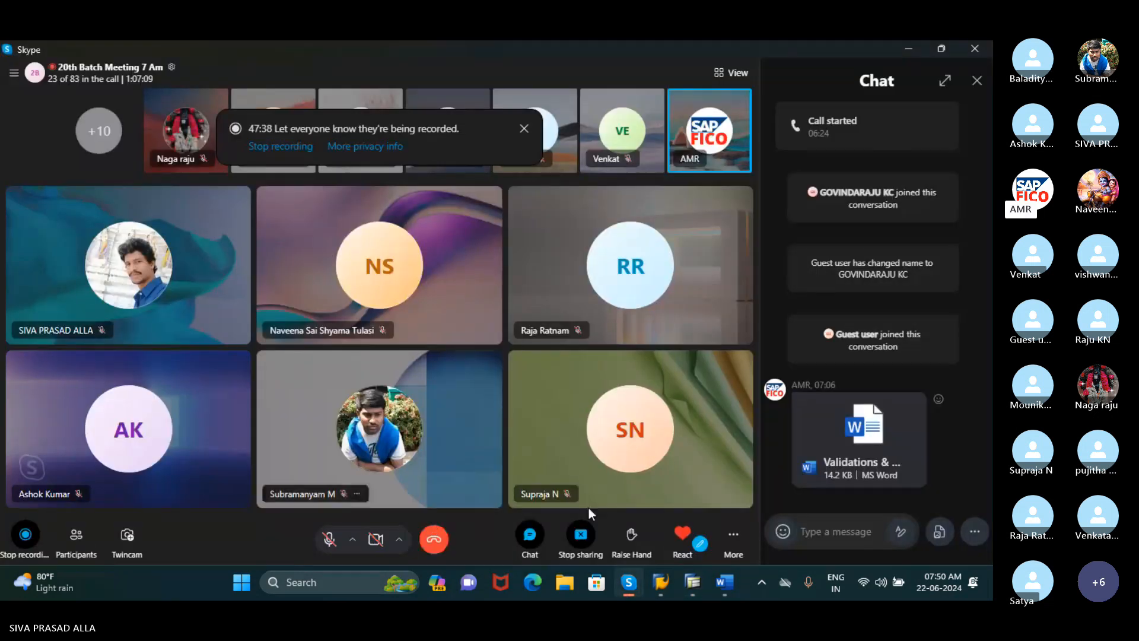
click(329, 539)
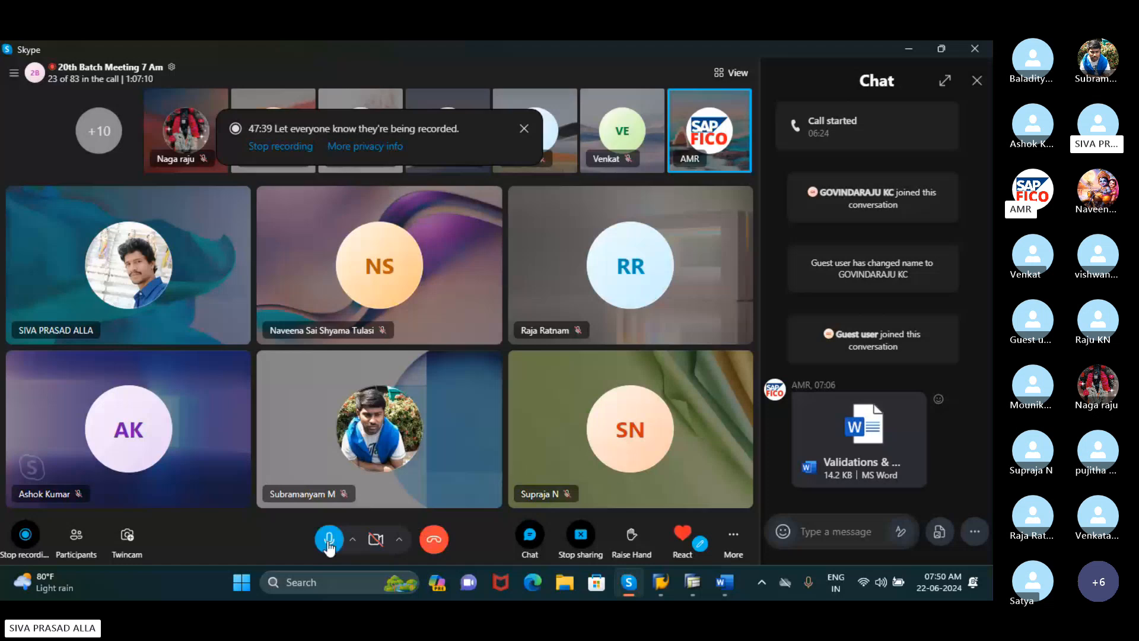
click(907, 48)
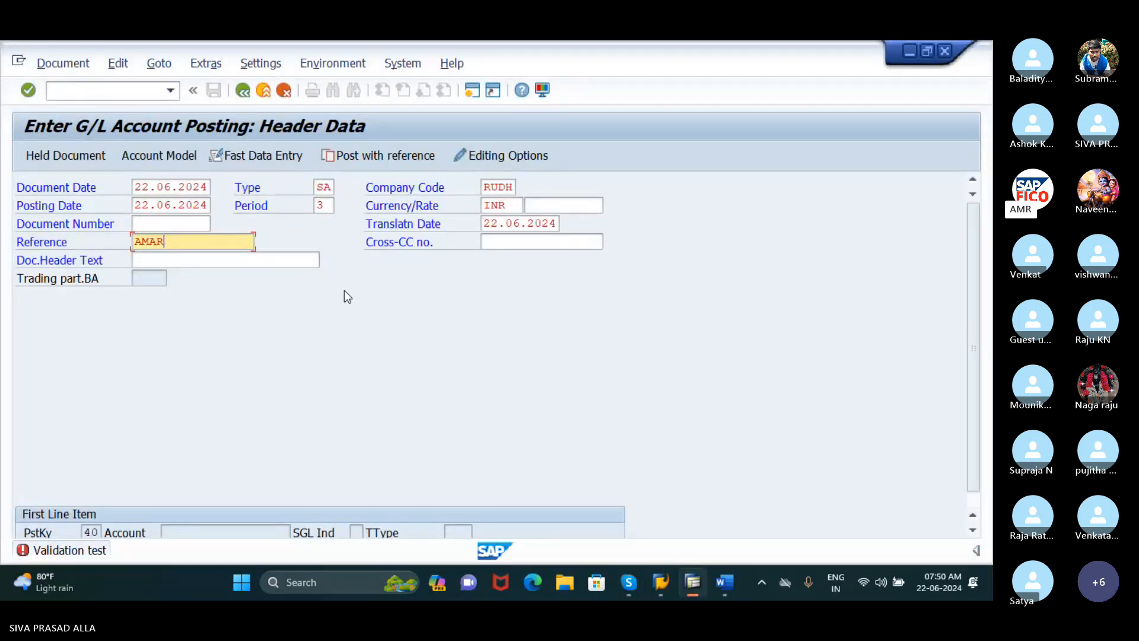
Step: Switch to the Validations & Substitutions document in Word and go back to its "What is mean by Validation?" section
click(728, 585)
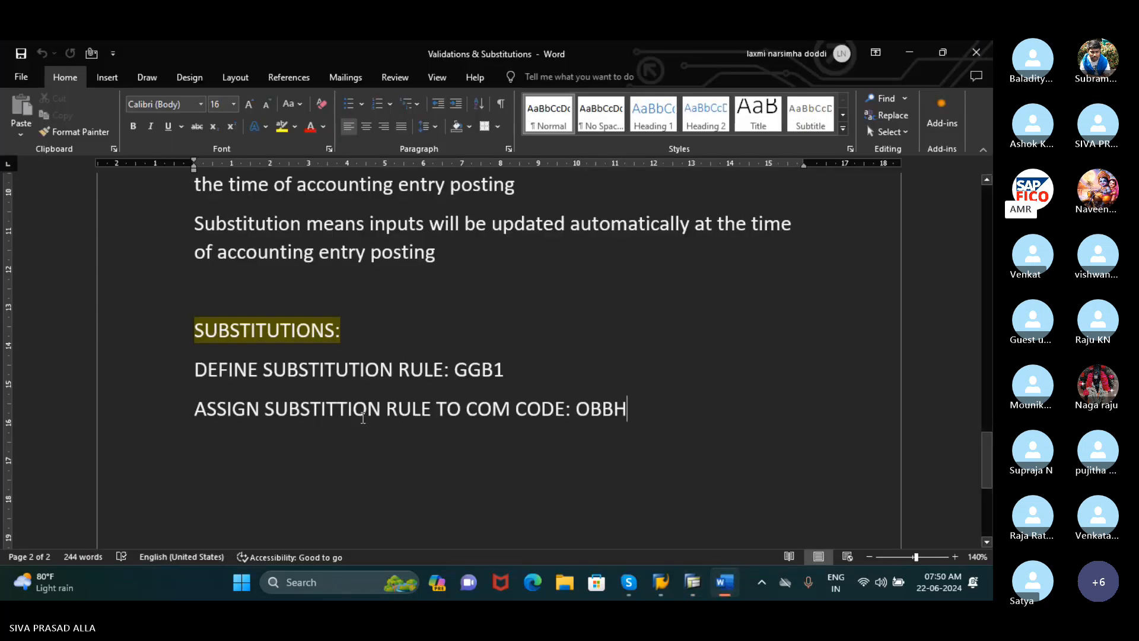
scroll(363, 418, down, 3)
scroll(394, 438, up, 10)
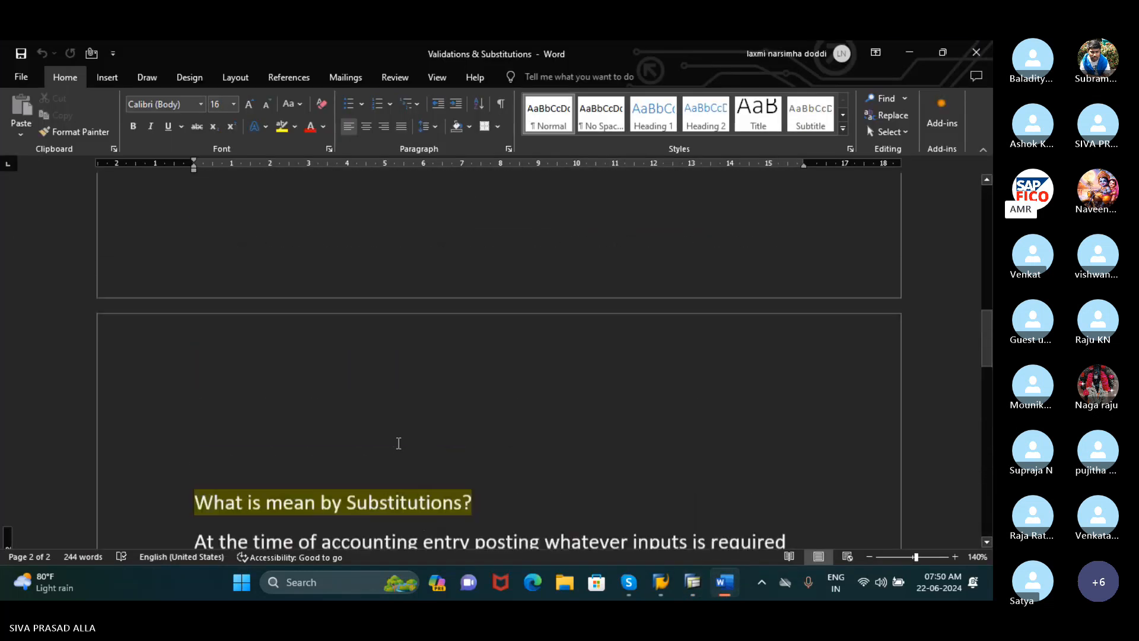
scroll(399, 443, up, 15)
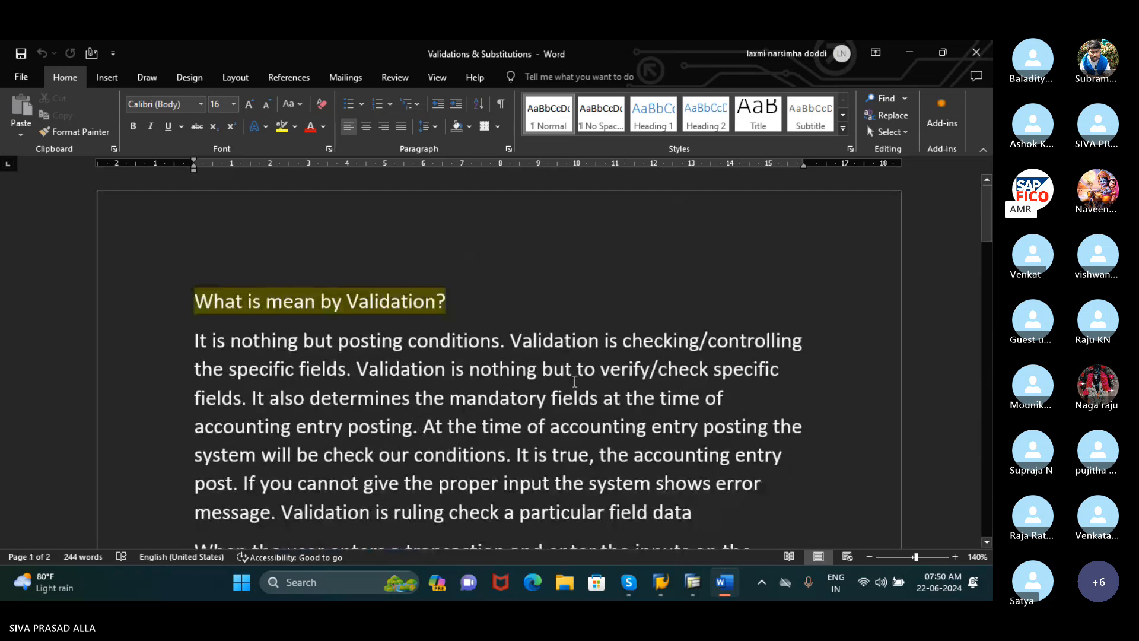
scroll(297, 338, down, 1)
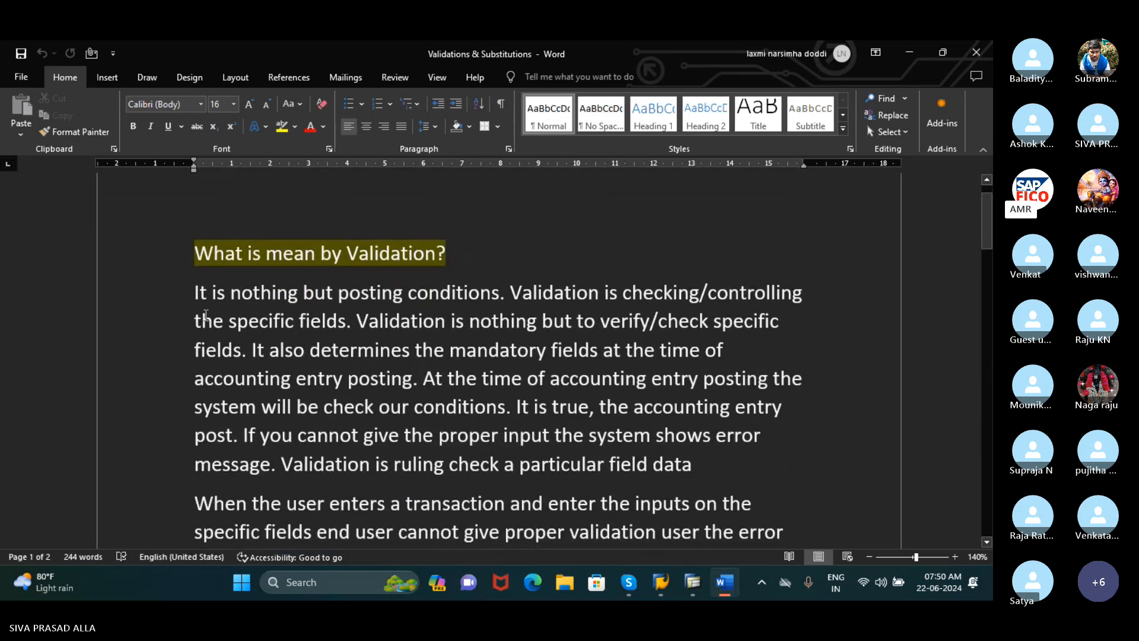
Step: Read through the first paragraph under "What is mean by Validation?", selecting its sentences progressively to the end
drag(196, 294, 795, 317)
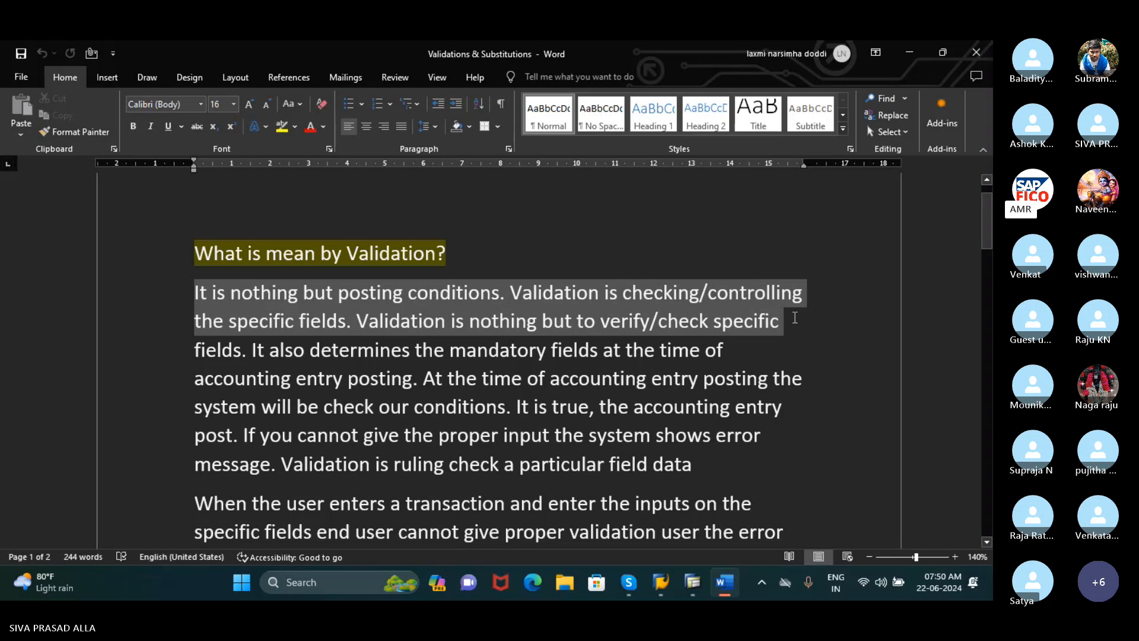
drag(795, 317, 741, 368)
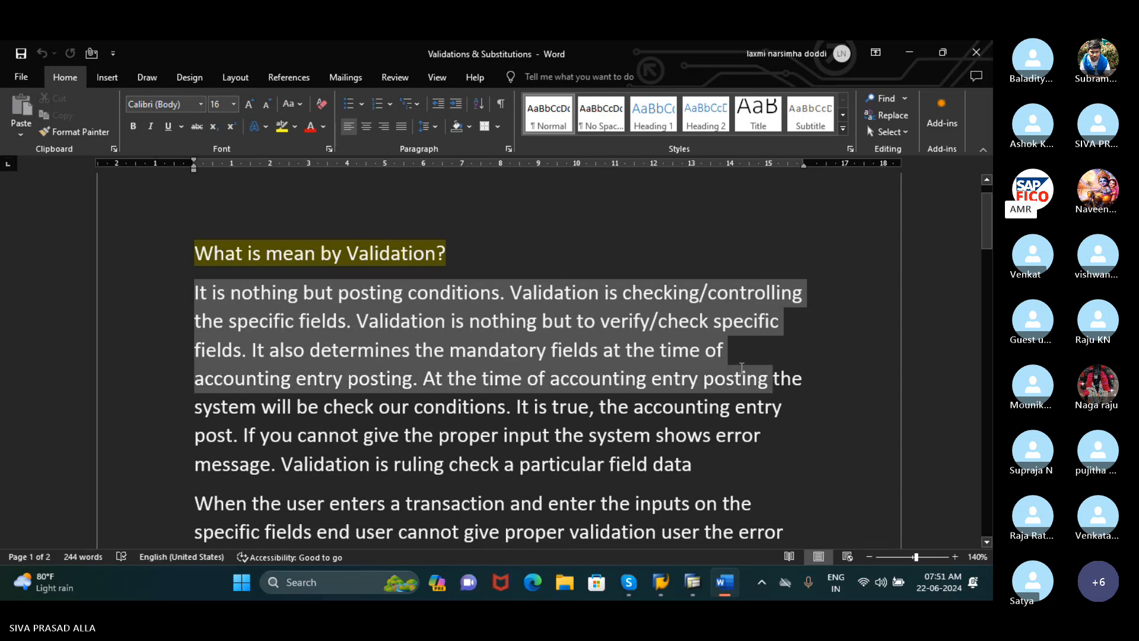
drag(742, 368, 518, 417)
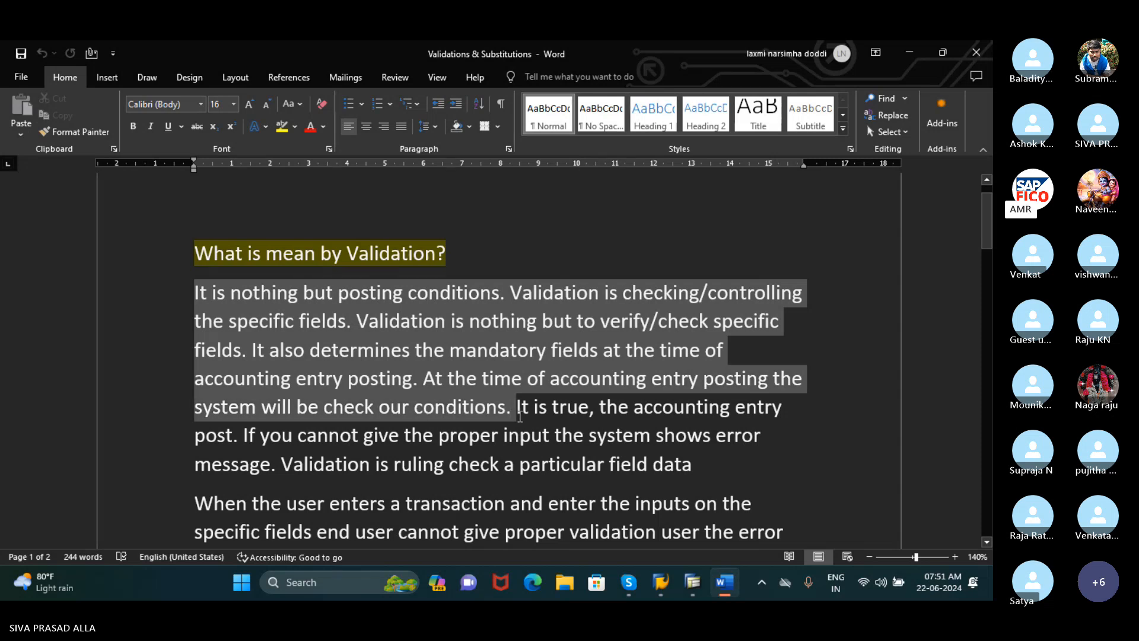
drag(519, 417, 595, 415)
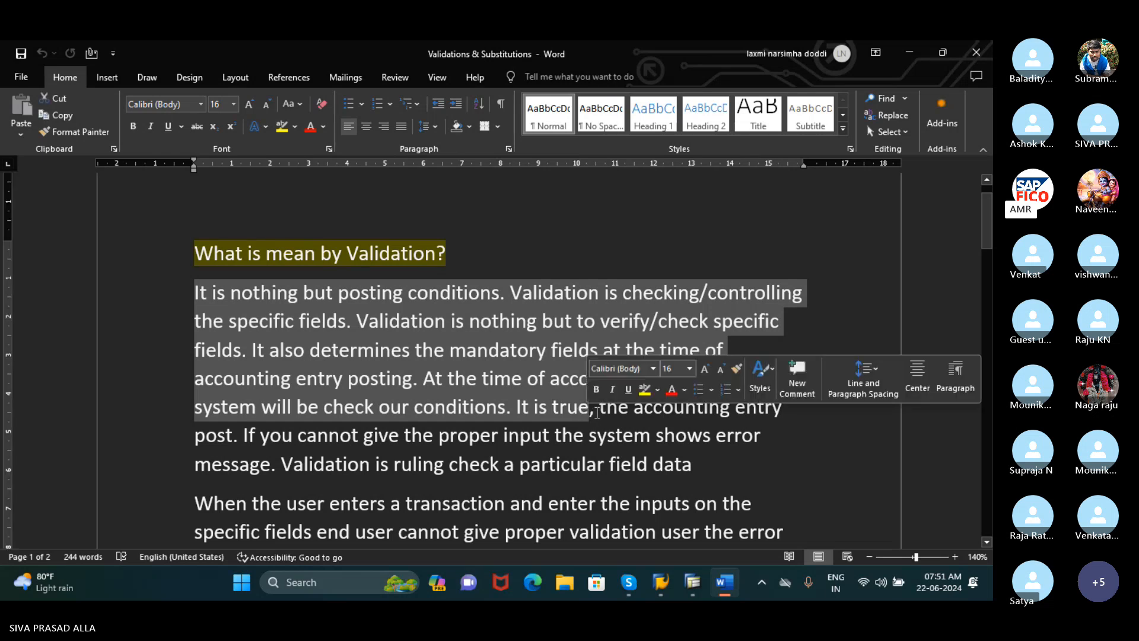
scroll(600, 409, down, 1)
drag(600, 360, 782, 384)
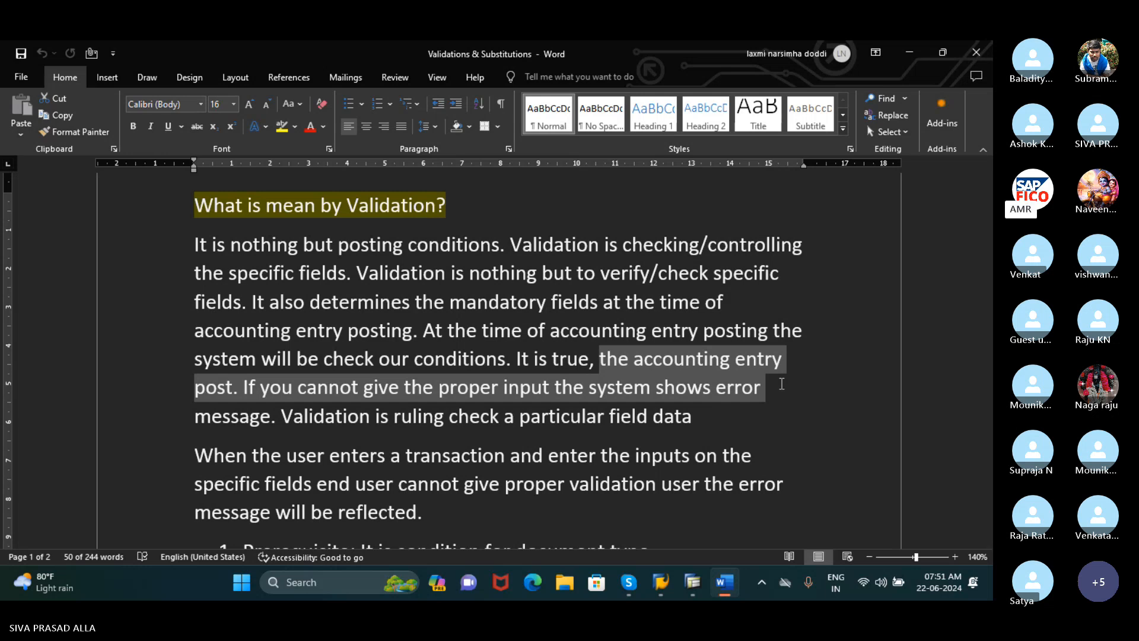
drag(782, 384, 284, 425)
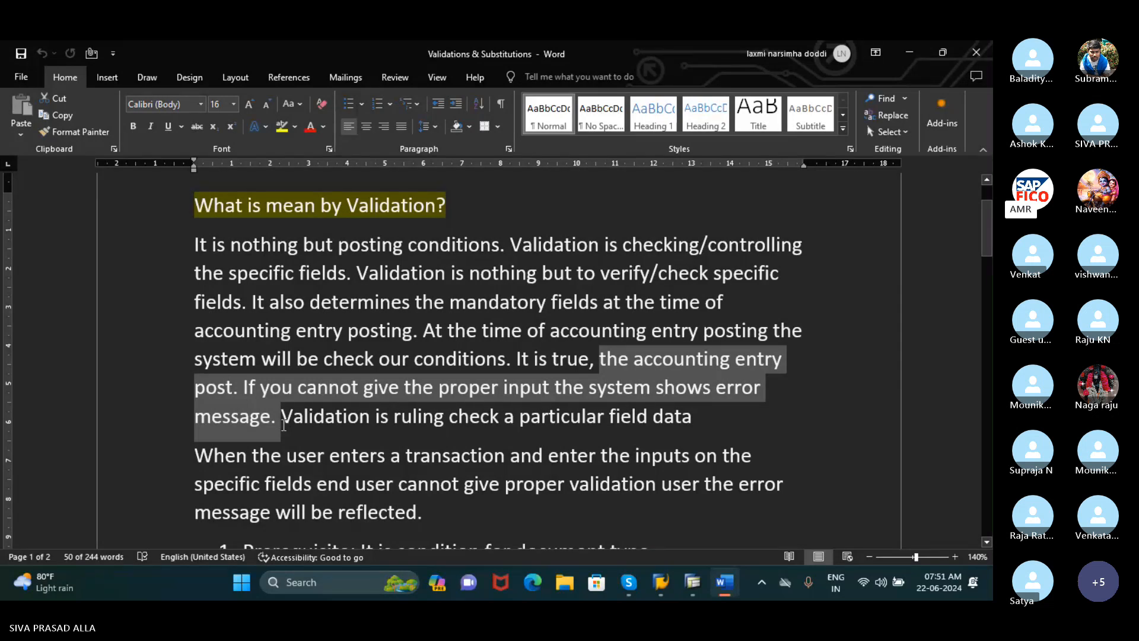
drag(284, 424, 694, 437)
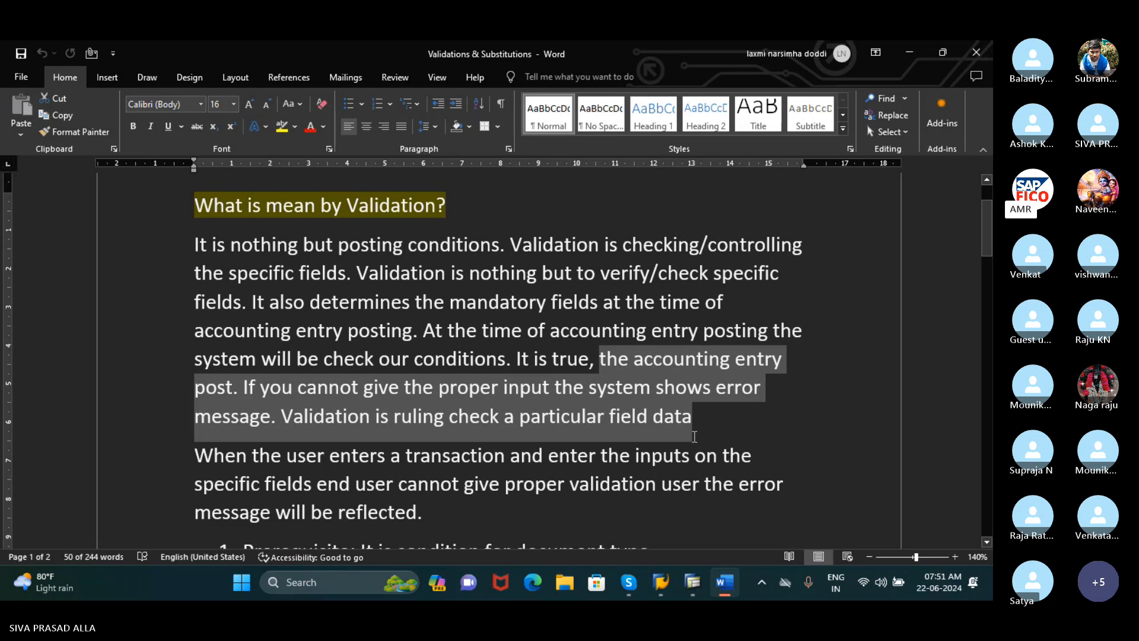
Step: Read the last sentence on validation, the paragraph beginning "When the user enters a transaction" and the Prerequisite, Check and Message items, selecting the text progressively
drag(694, 436, 694, 436)
click(694, 437)
scroll(424, 419, down, 1)
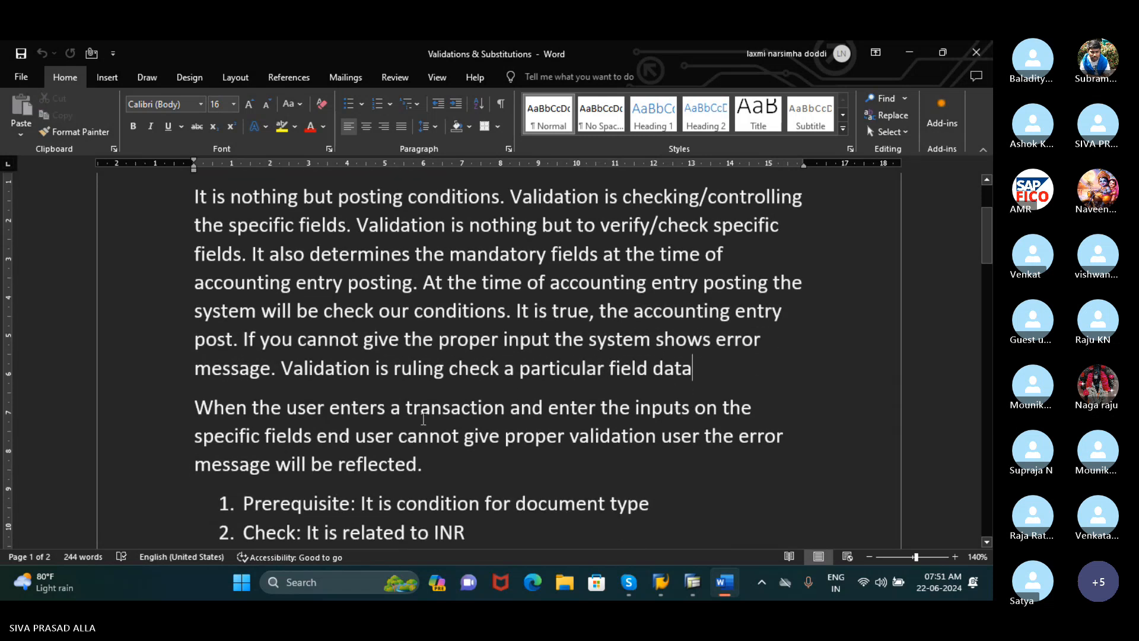
drag(281, 369, 752, 368)
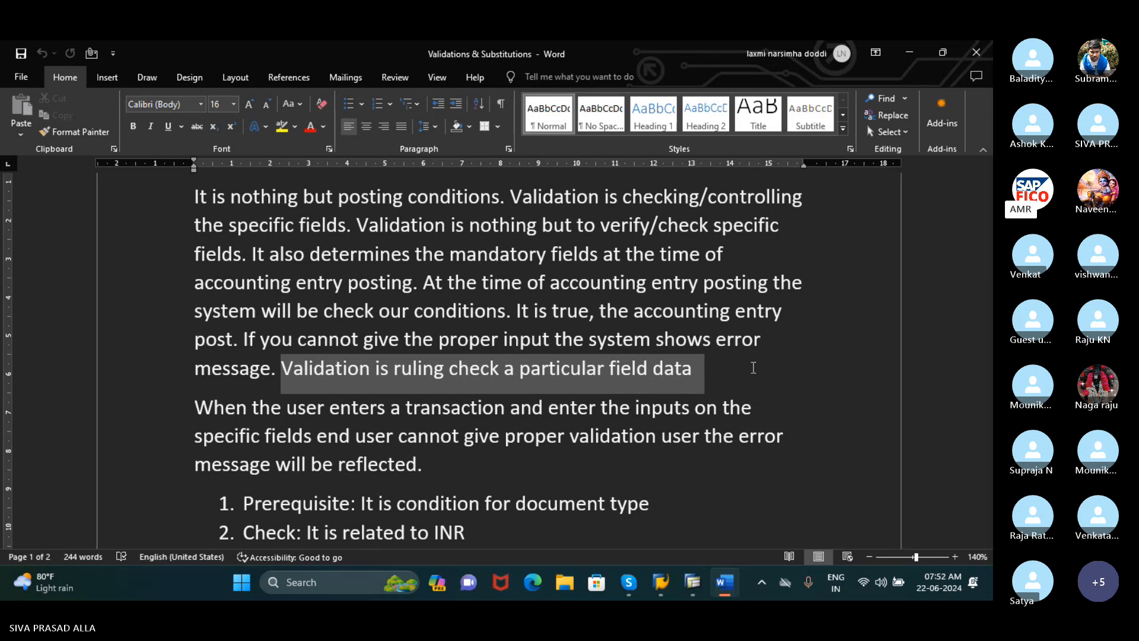
scroll(753, 370, down, 1)
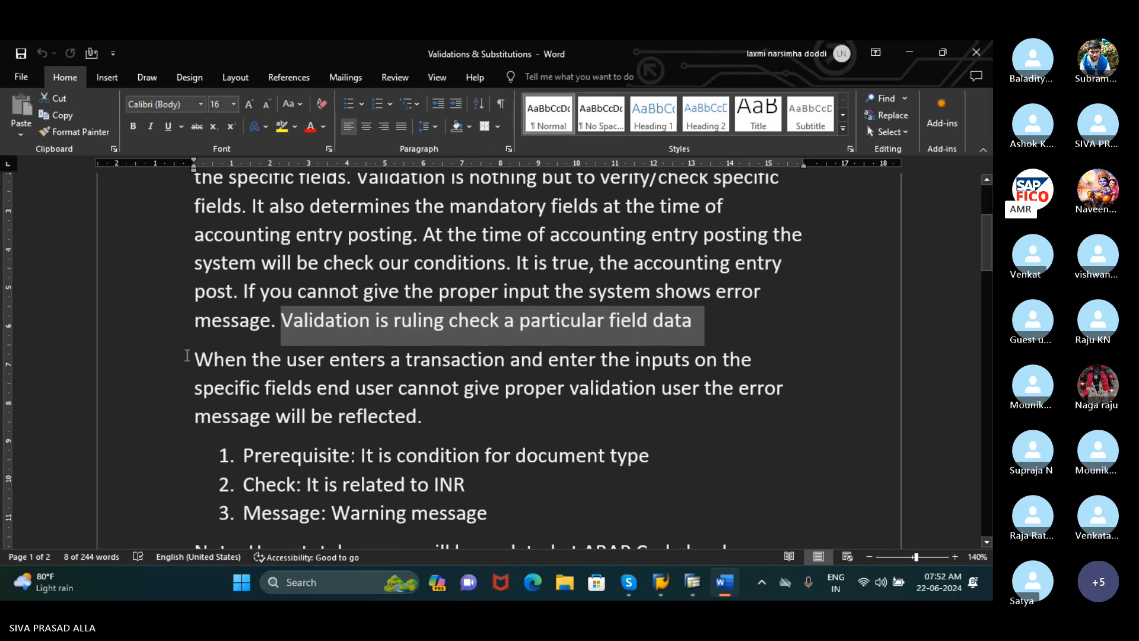
drag(188, 356, 739, 354)
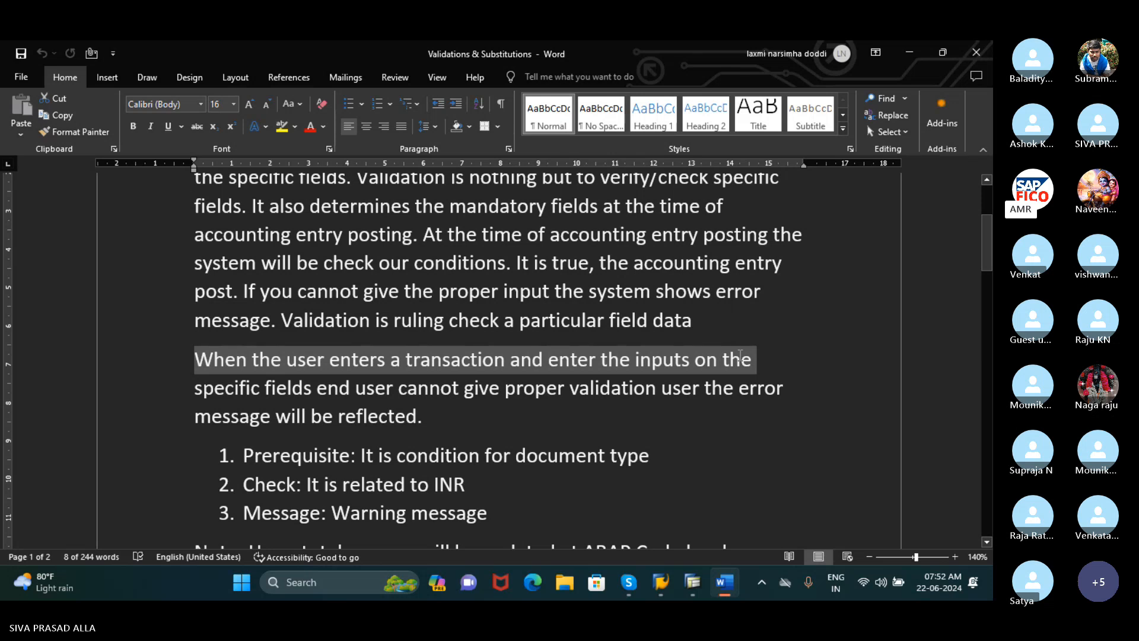
drag(740, 354, 759, 408)
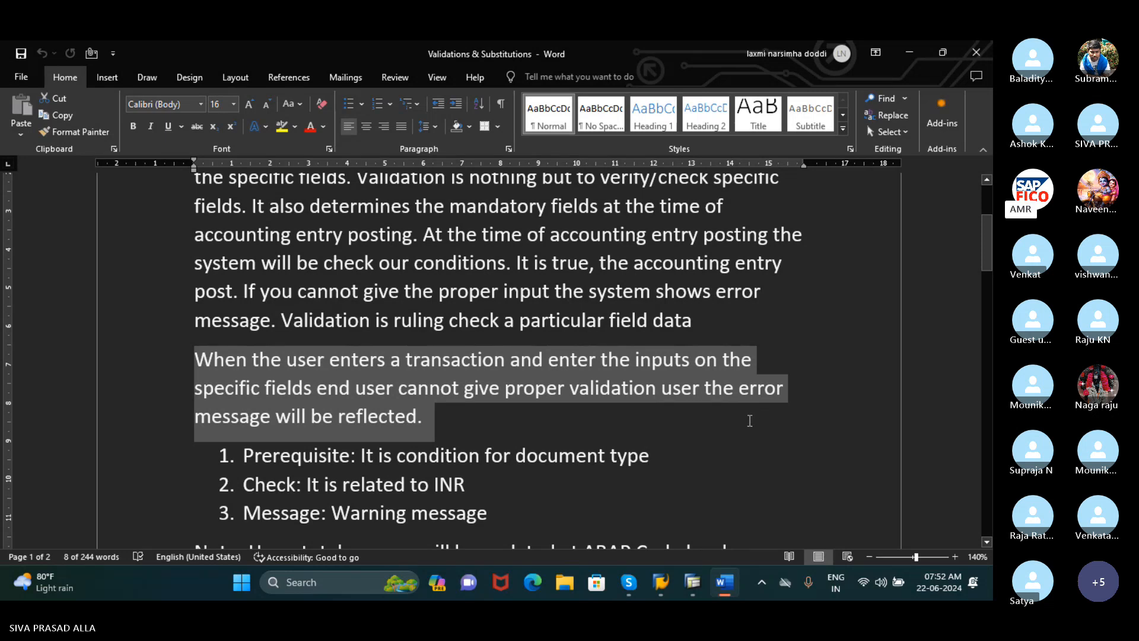
drag(738, 434, 709, 515)
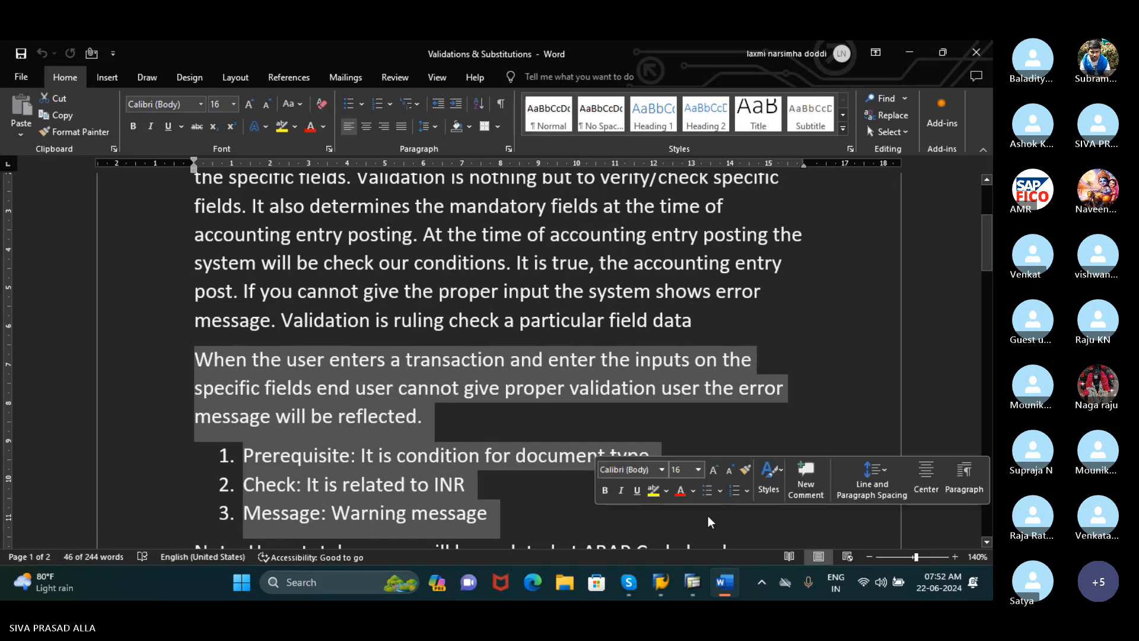
click(581, 506)
Step: Read the note on the ABAP code level and the advantages of validation, selecting the lines progressively
scroll(581, 506, down, 1)
scroll(581, 507, down, 5)
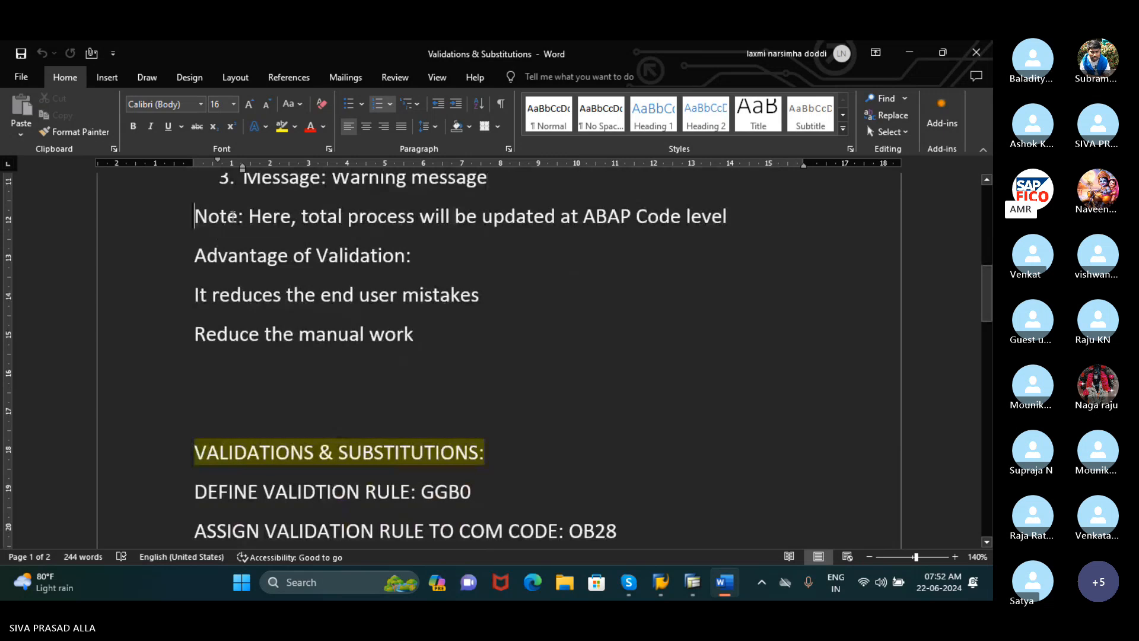
drag(195, 218, 639, 258)
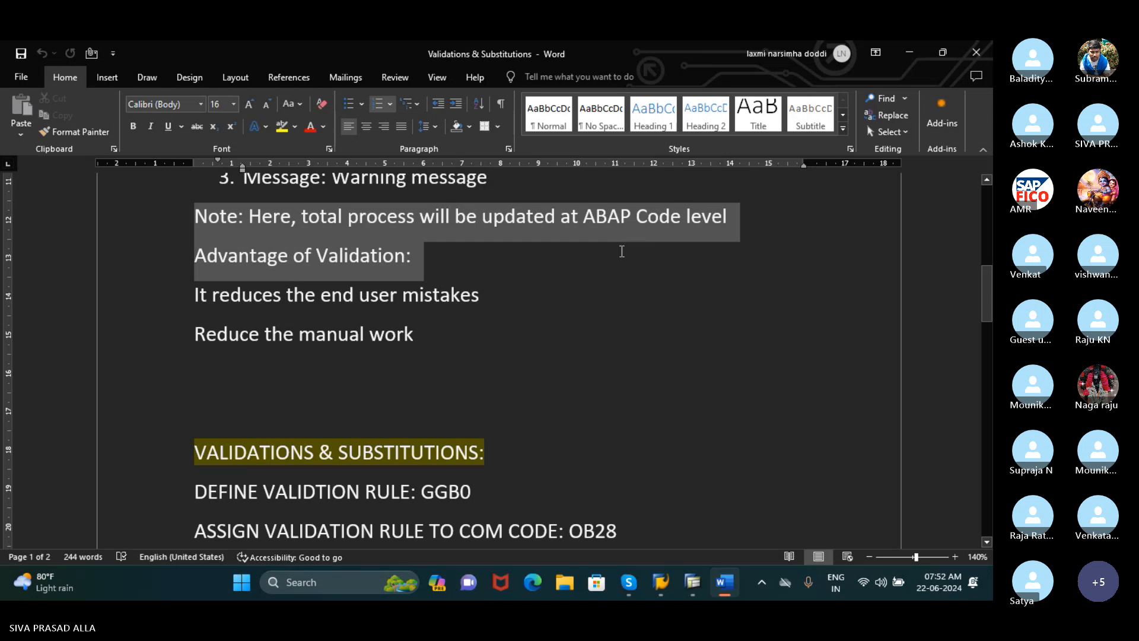
drag(622, 252, 607, 327)
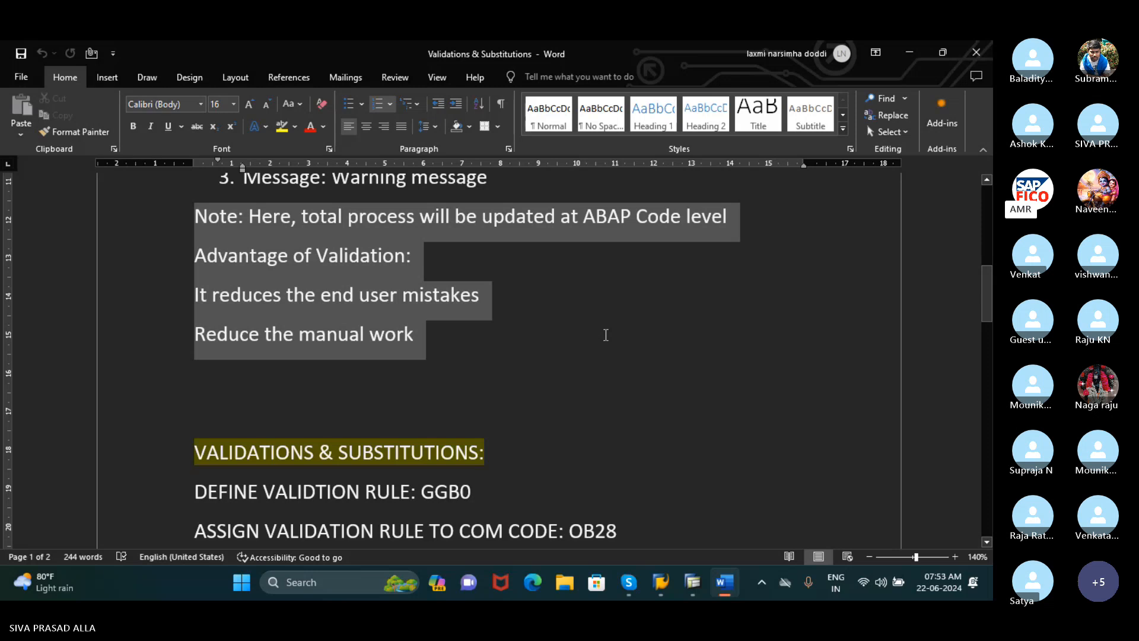
mouse_move(606, 335)
mouse_down()
mouse_move(590, 307)
mouse_move(604, 313)
mouse_move(602, 343)
mouse_up()
drag(603, 354, 600, 355)
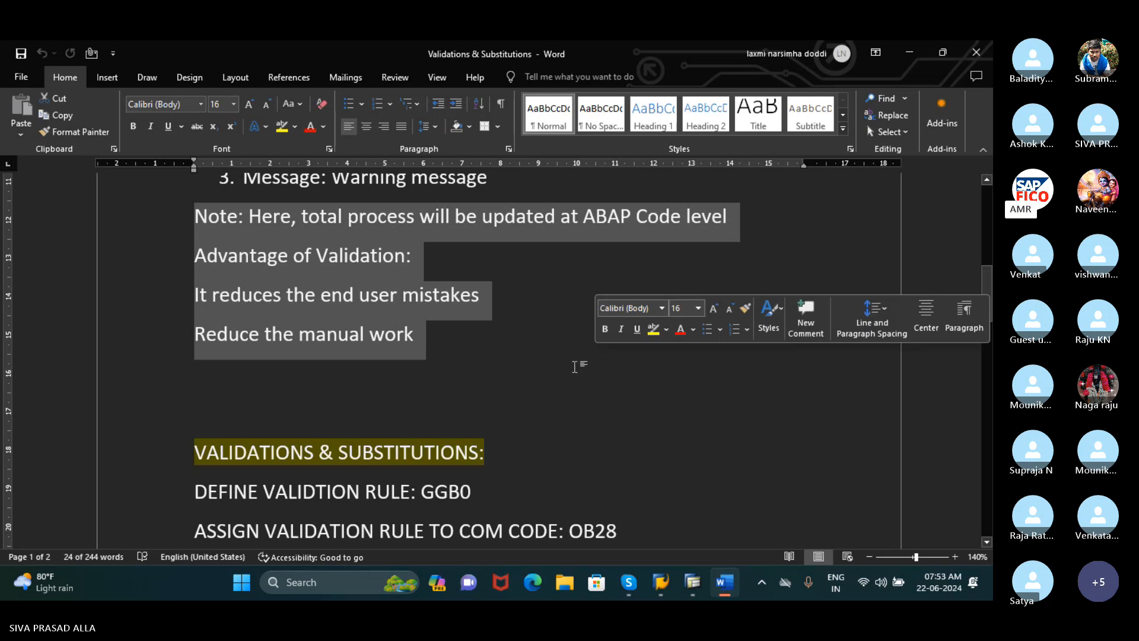
Step: Review the lines for defining the validation rule in GGB0 and assigning it to the company code in OB28
scroll(575, 366, down, 3)
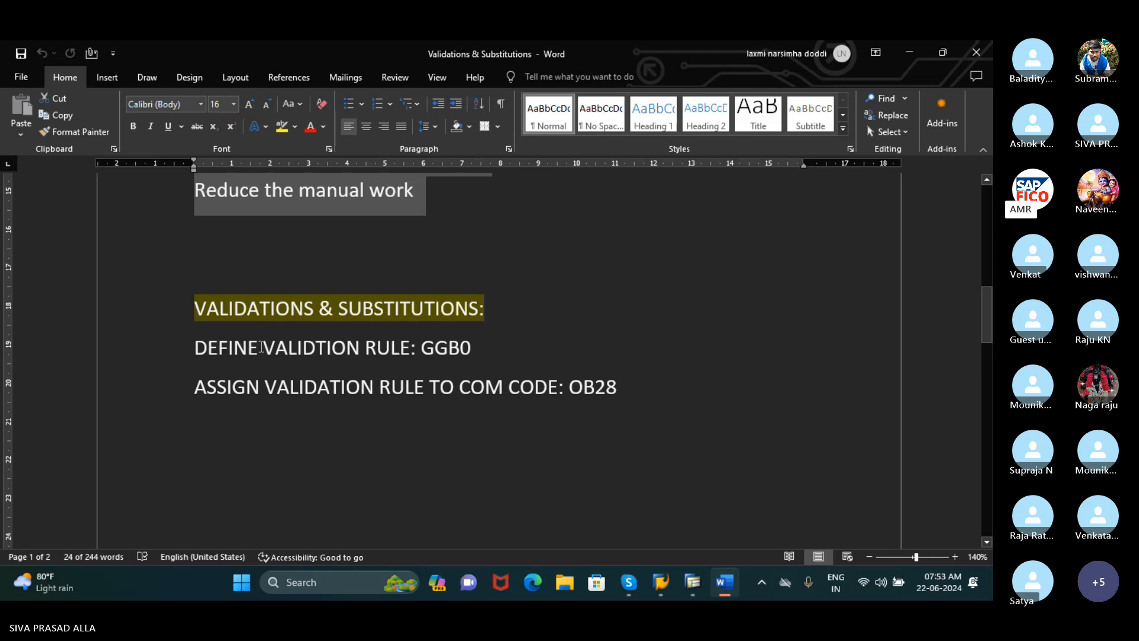
drag(488, 345, 654, 403)
click(654, 403)
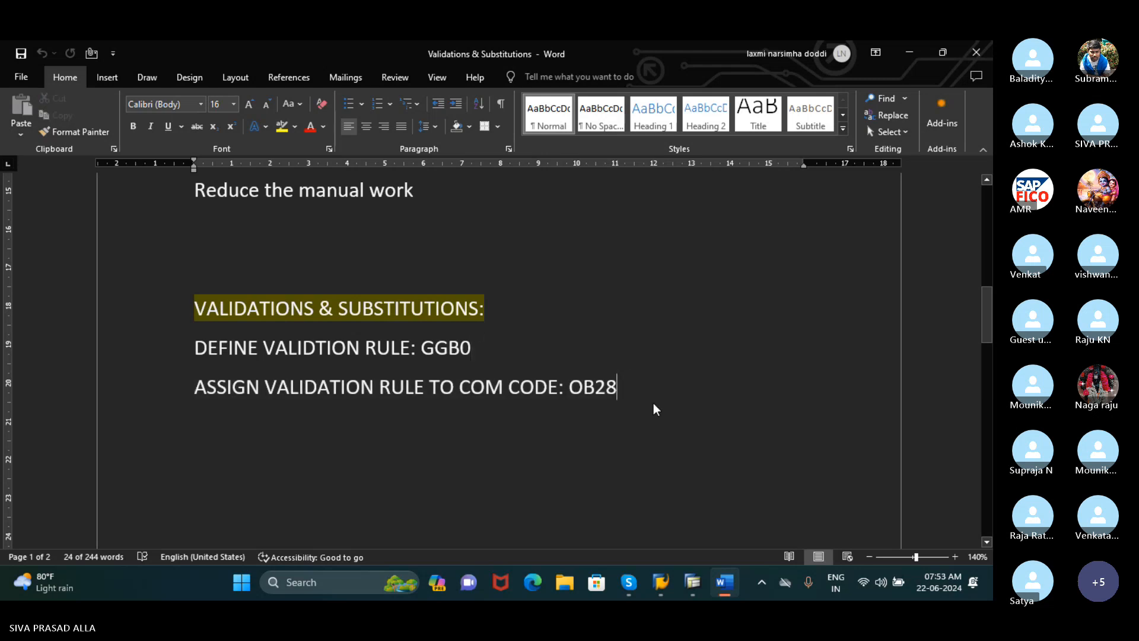
Step: Read the "What is mean by Substitutions?" section, selecting its heading and paragraph progressively
scroll(653, 404, down, 10)
scroll(644, 394, down, 2)
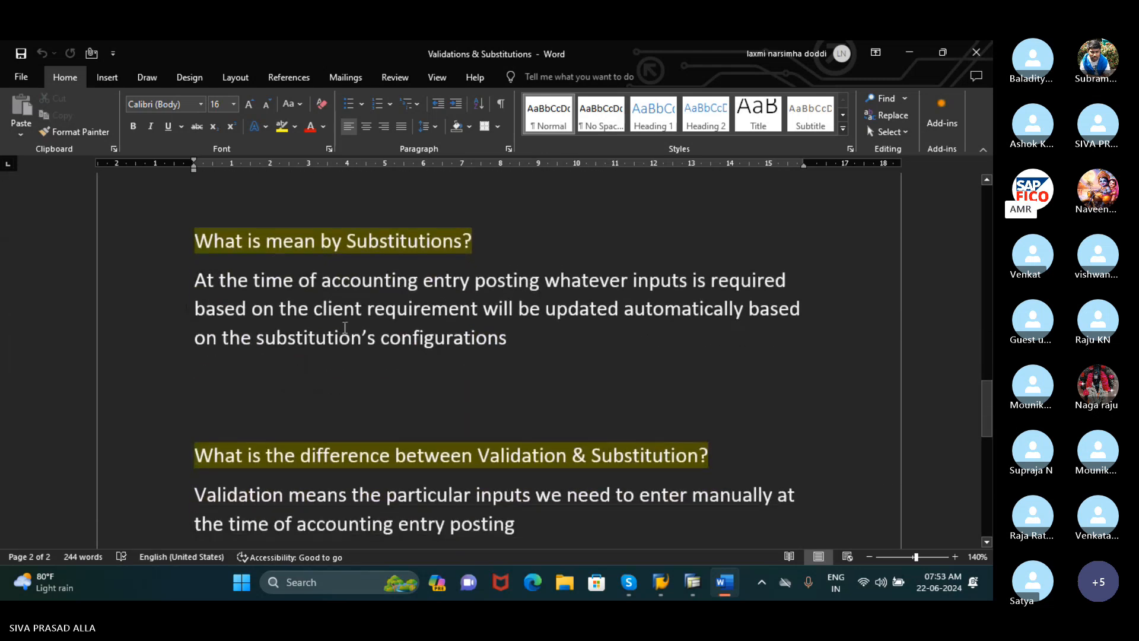
drag(189, 244, 740, 290)
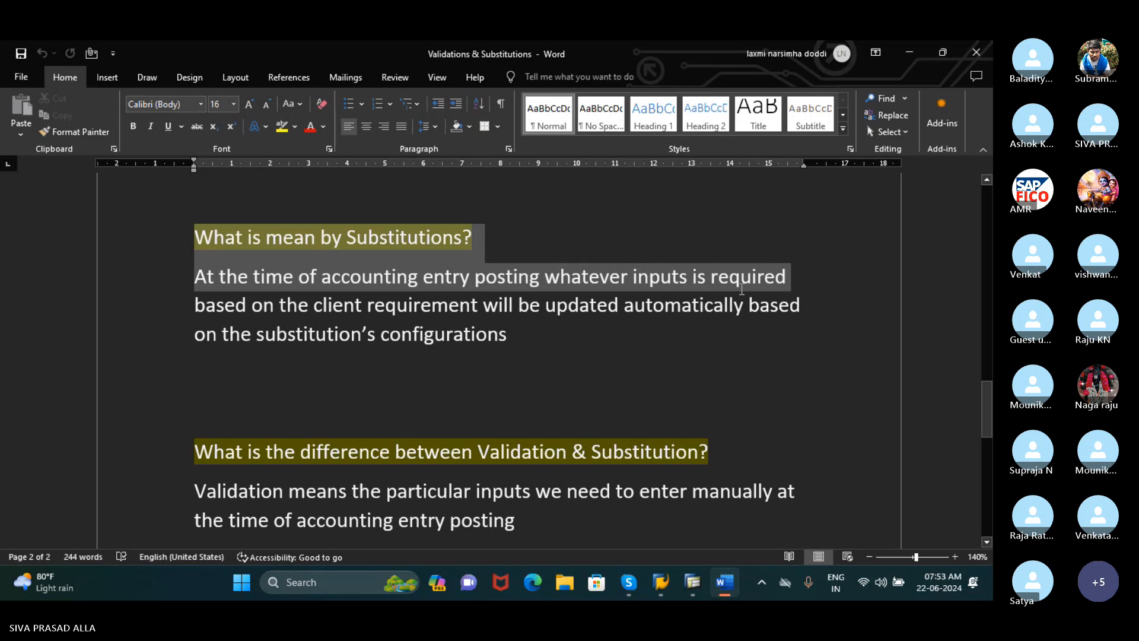
drag(741, 289, 782, 340)
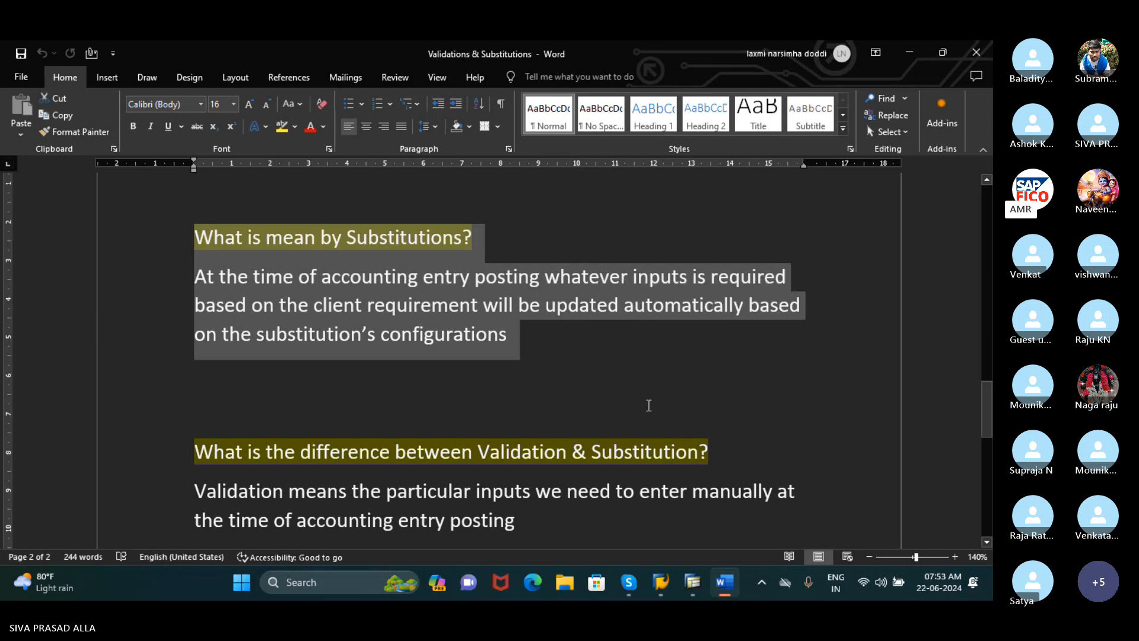
scroll(648, 402, down, 1)
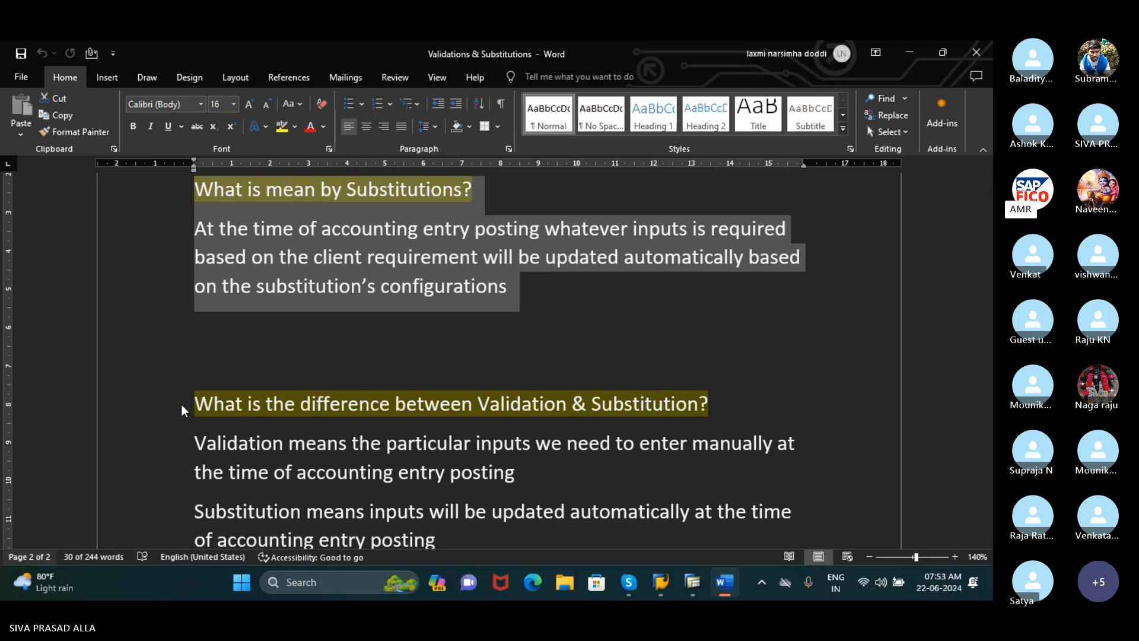
Step: Read the section on the difference between Validation & Substitution, selecting the validation definition and the substitution definition in turn
scroll(182, 405, down, 1)
scroll(240, 364, up, 1)
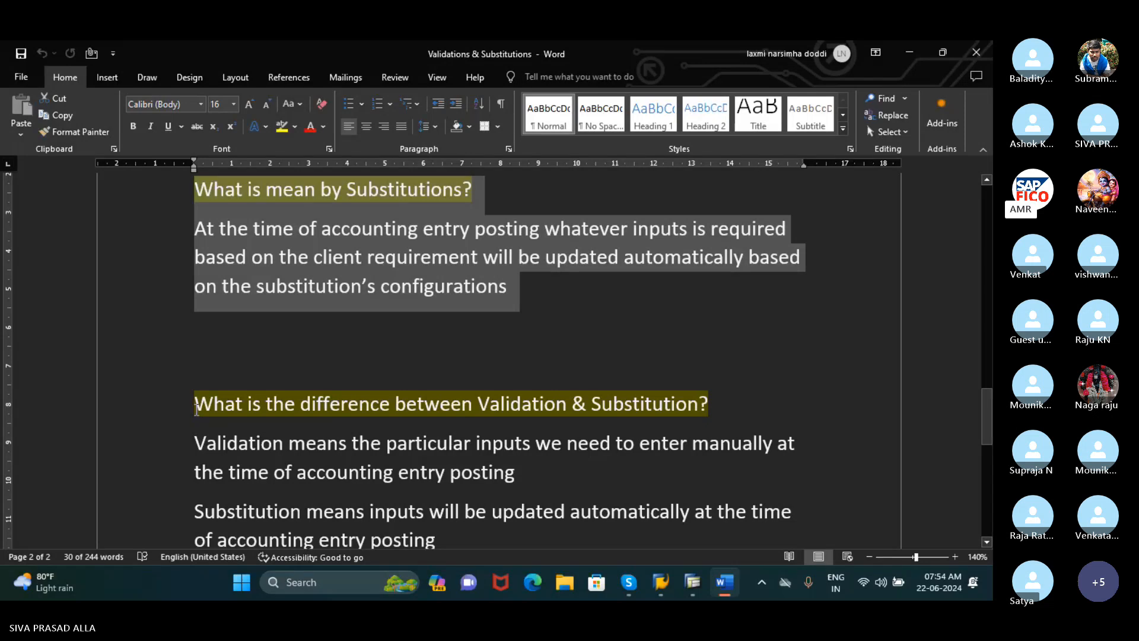
drag(197, 410, 735, 415)
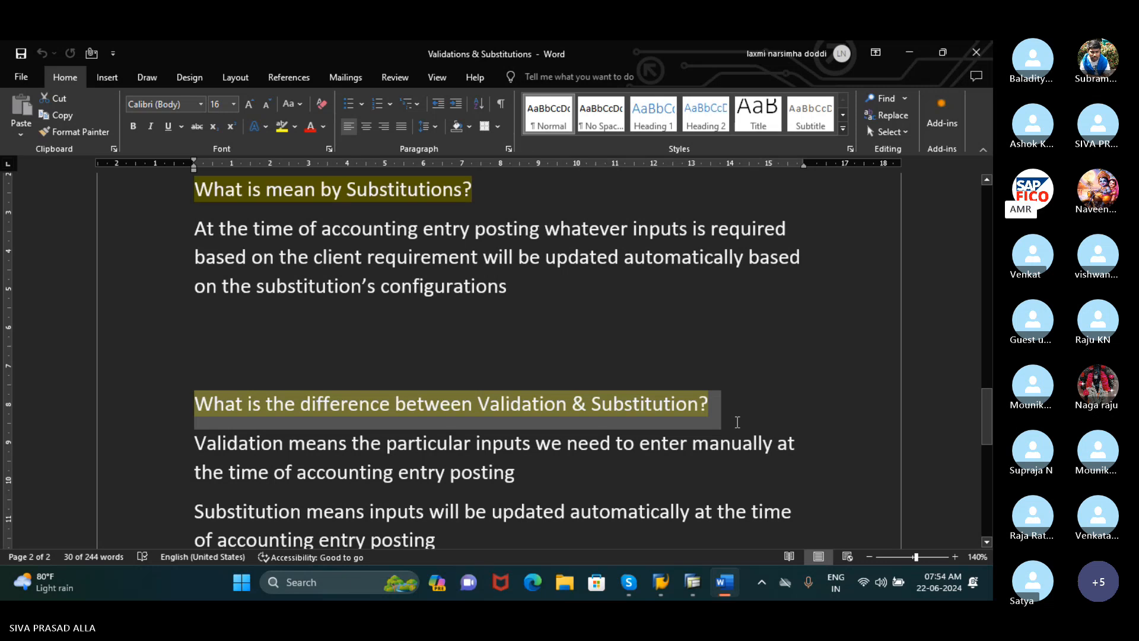
drag(737, 422, 747, 451)
scroll(745, 440, down, 4)
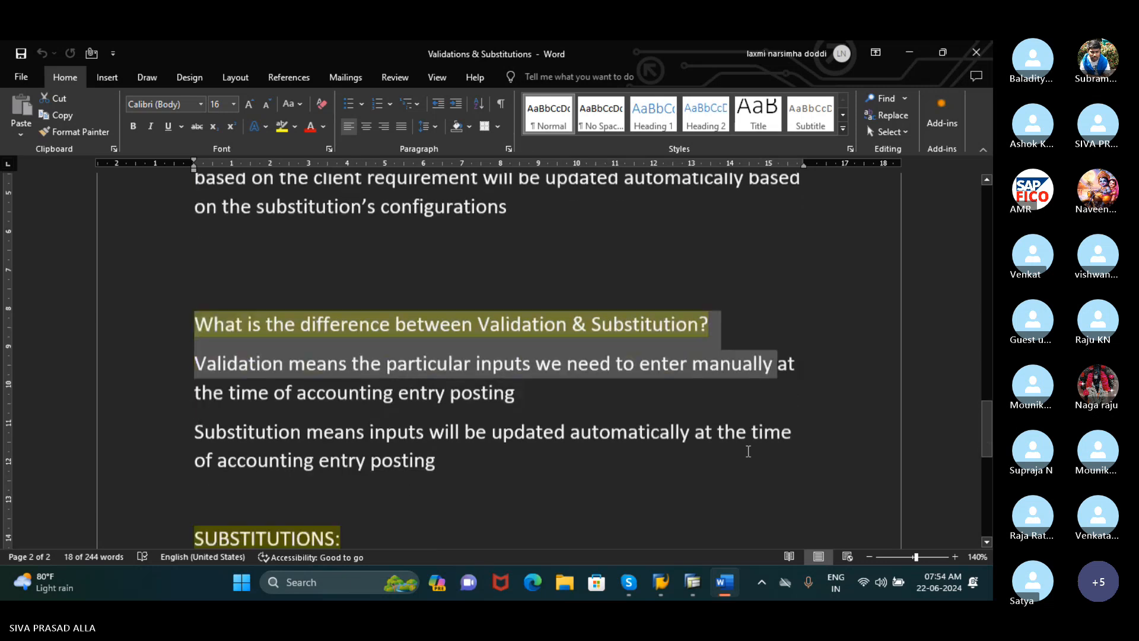
scroll(742, 438, down, 2)
scroll(743, 438, up, 1)
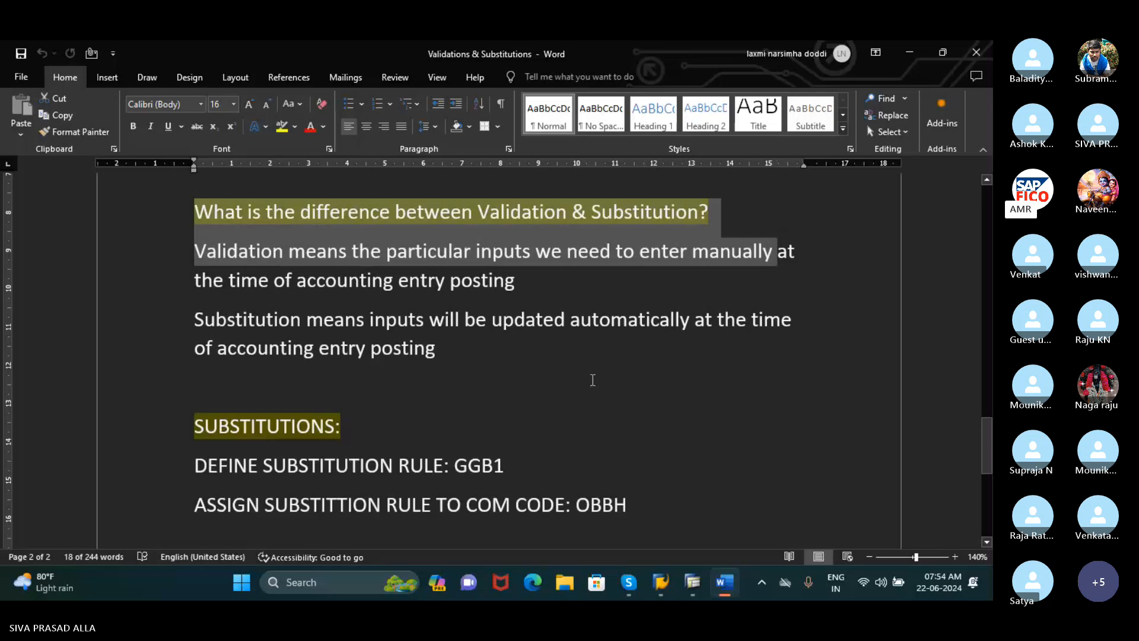
drag(196, 250, 524, 283)
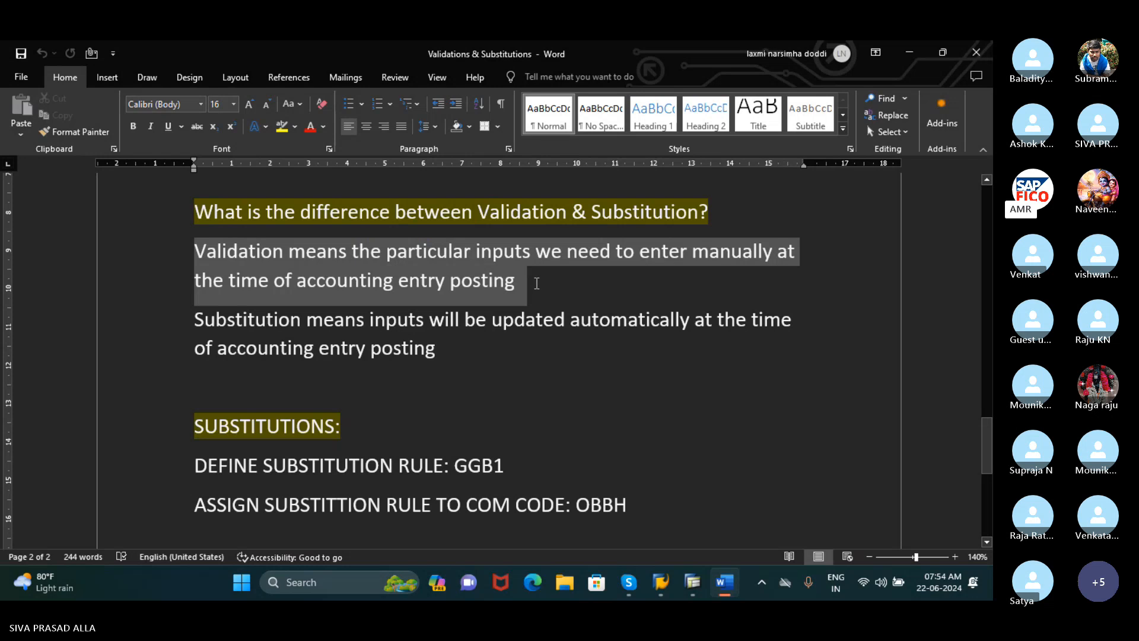
drag(537, 283, 535, 283)
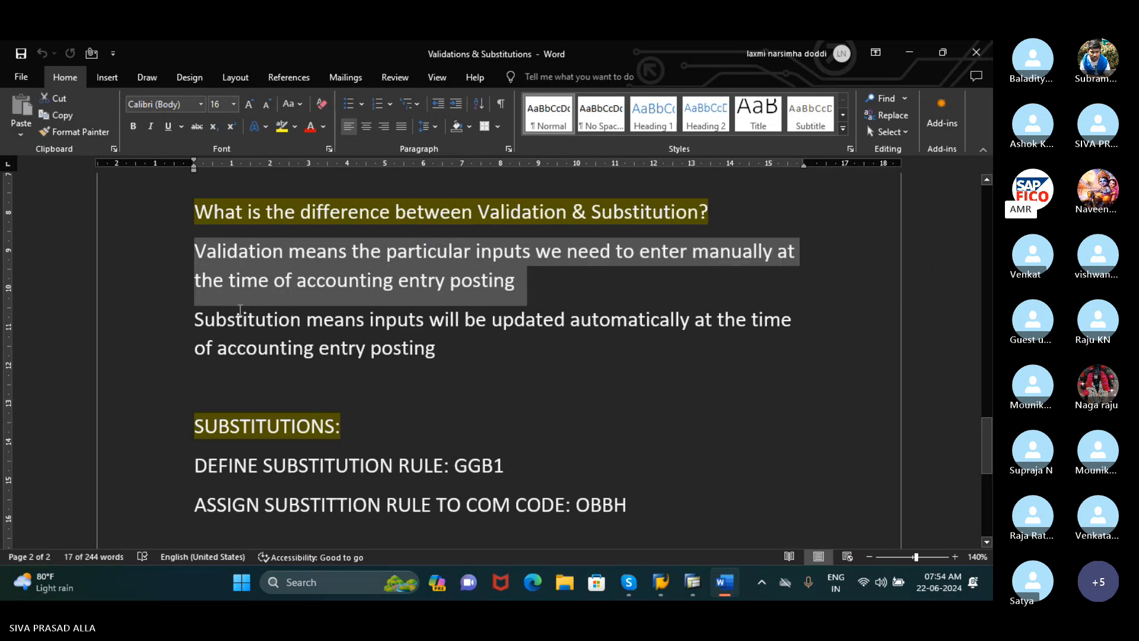
drag(192, 321, 550, 342)
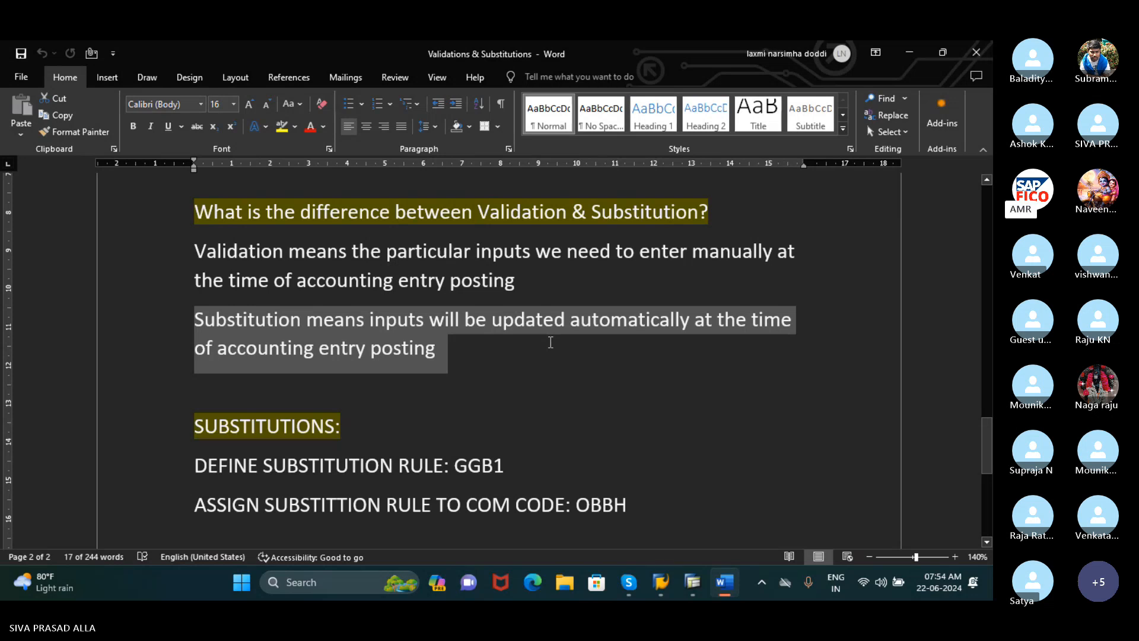
drag(578, 362, 605, 384)
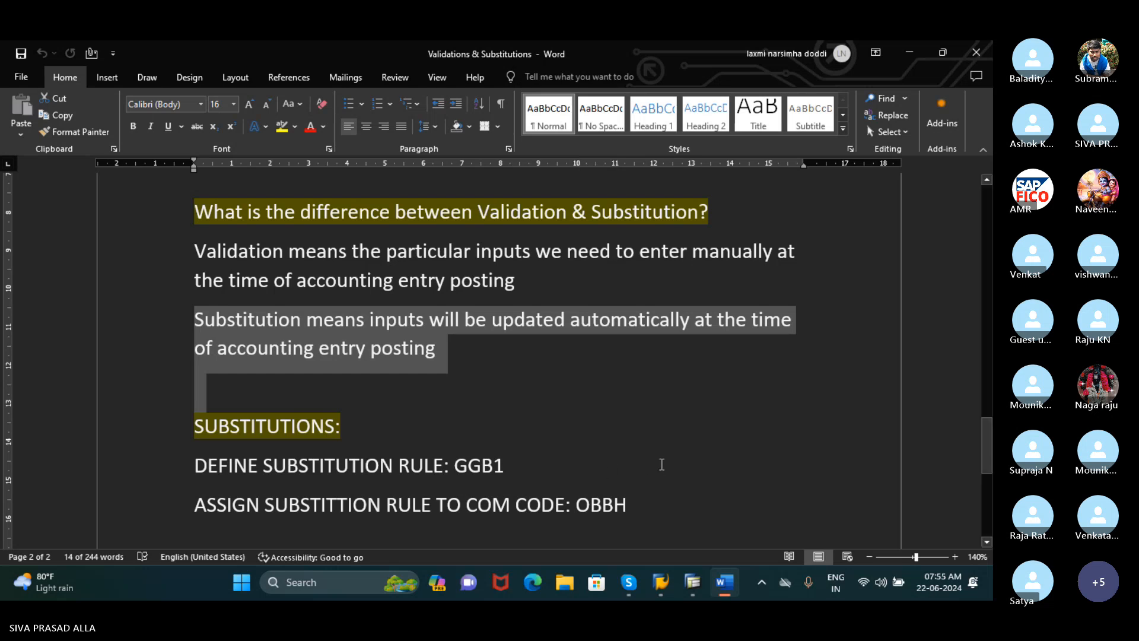
Step: Add an empty line after the OBBH substitution rule assignment line and save the document
scroll(660, 418, down, 1)
click(681, 461)
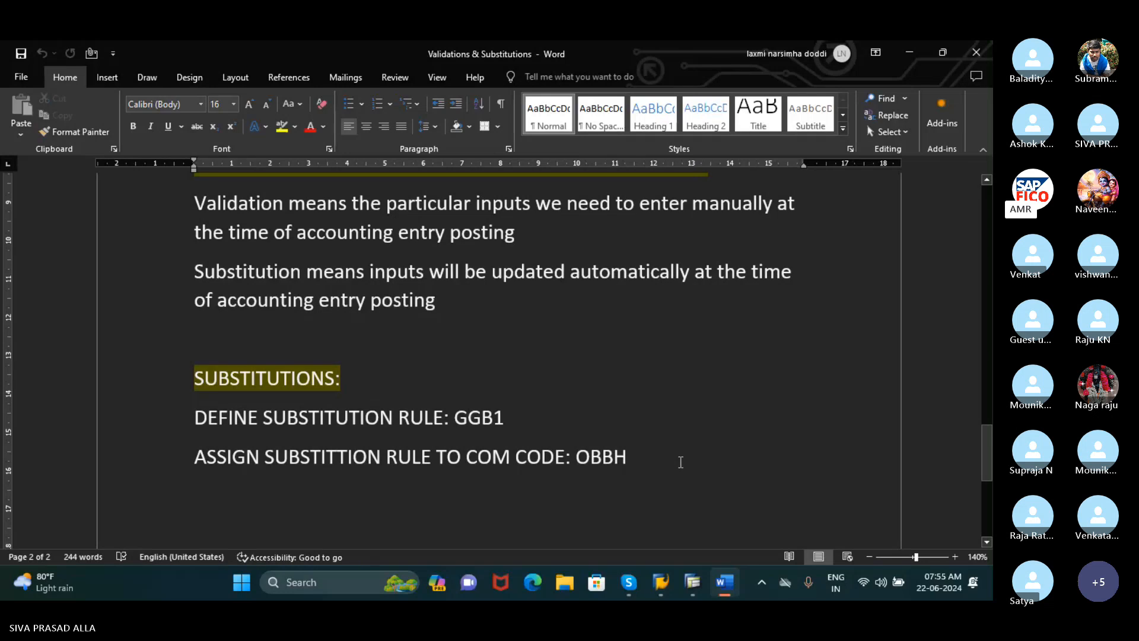
key(Return)
key(ctrl+s)
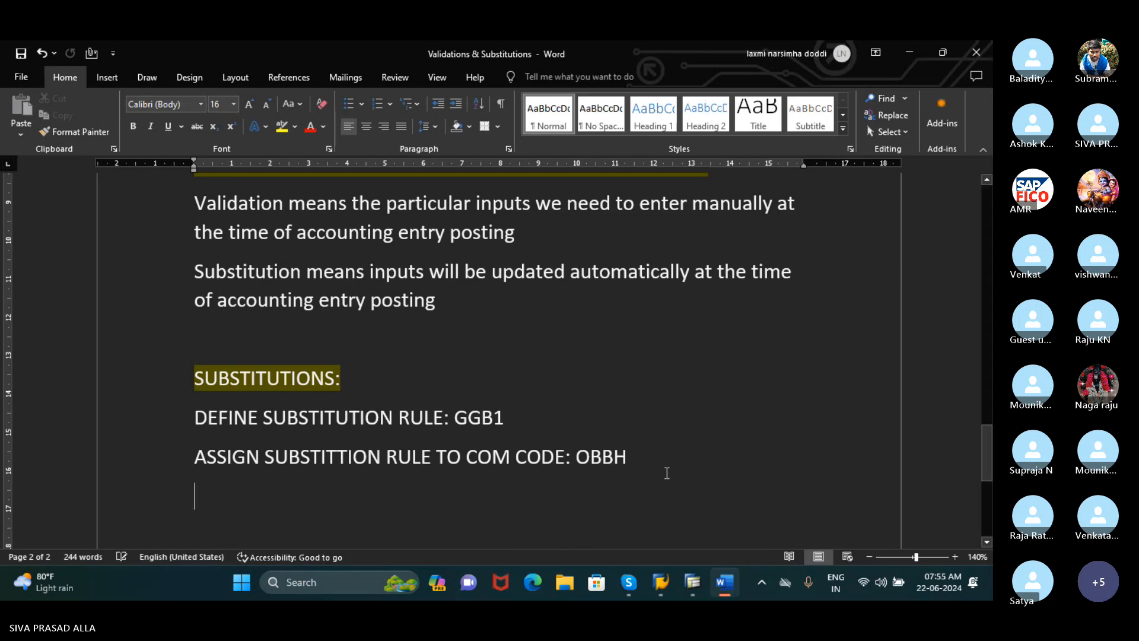
Step: Close the Validations & Substitutions document and minimise the SAP posting window to reach the desktop
scroll(957, 185, up, 1)
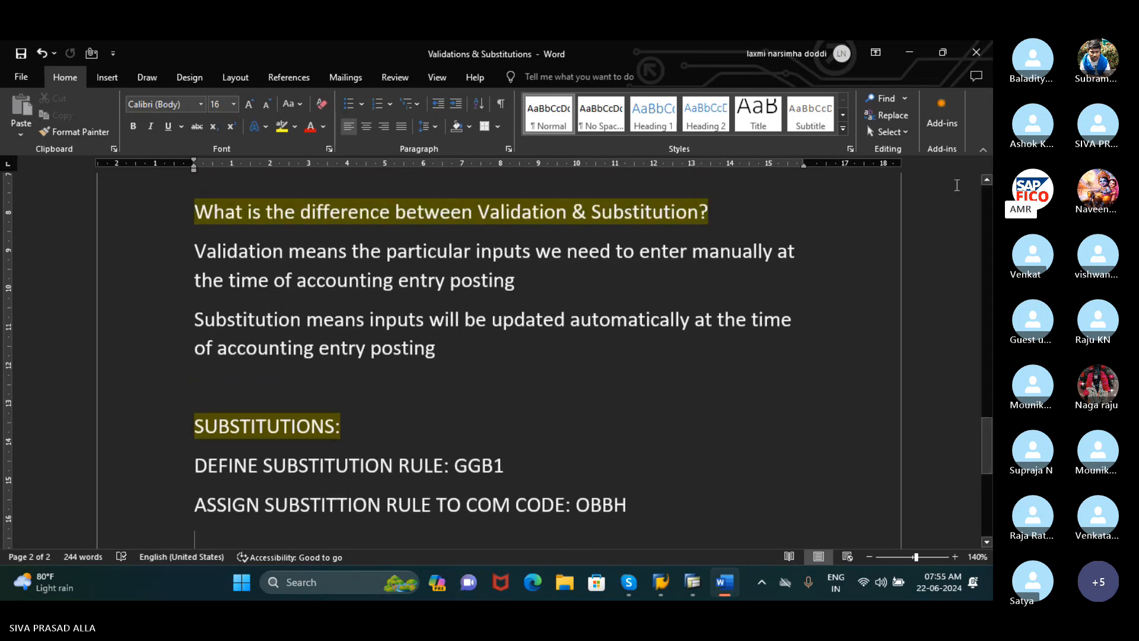
click(973, 52)
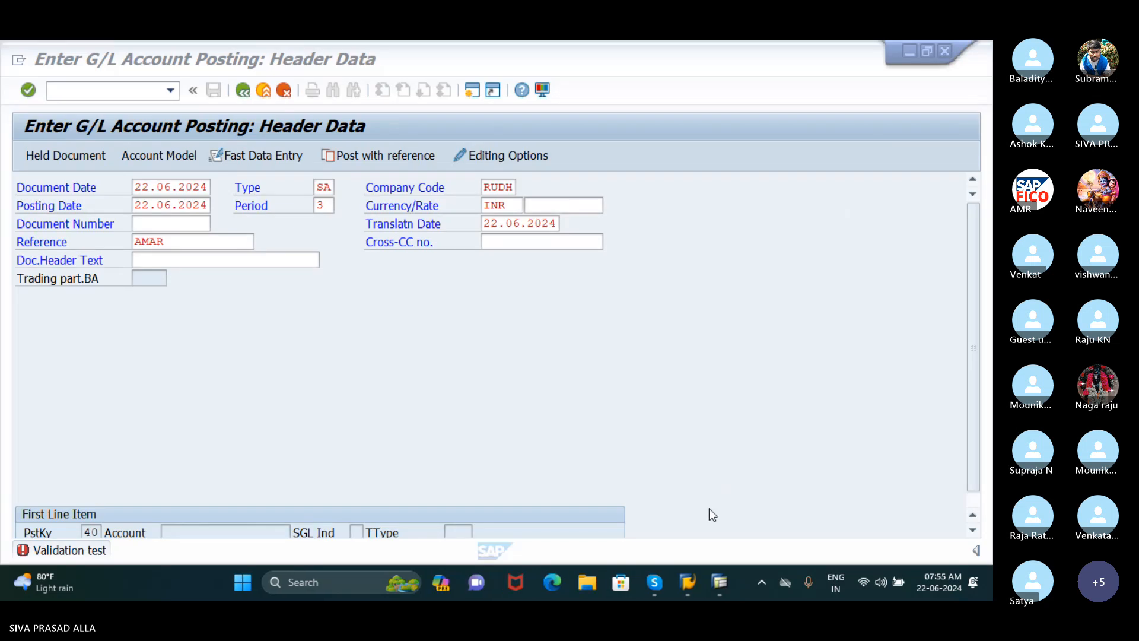
click(910, 50)
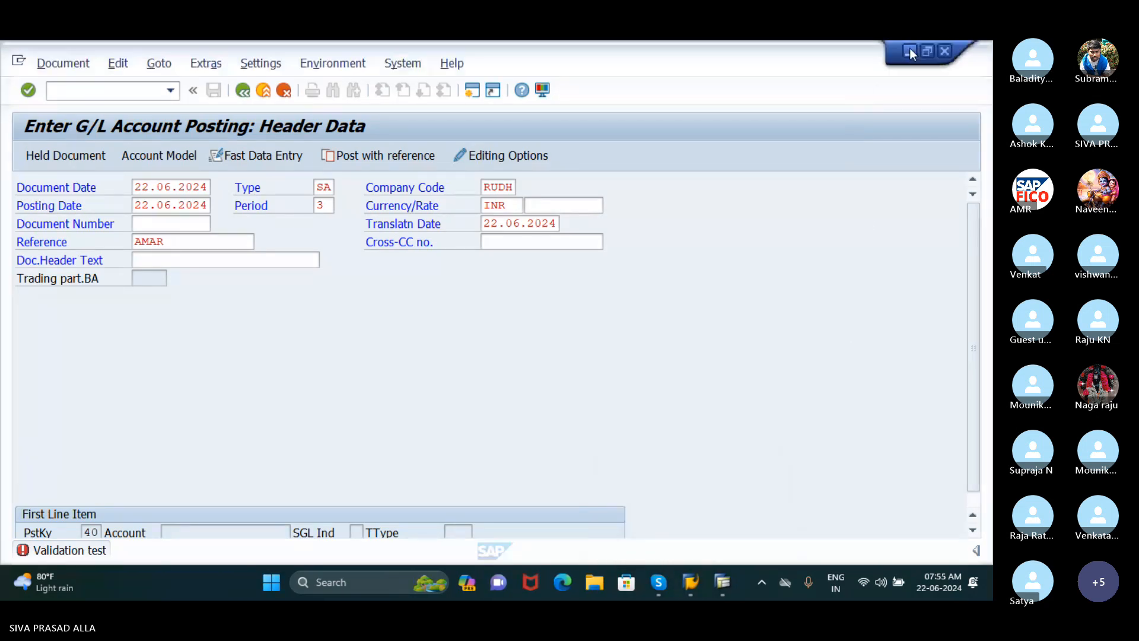
click(909, 52)
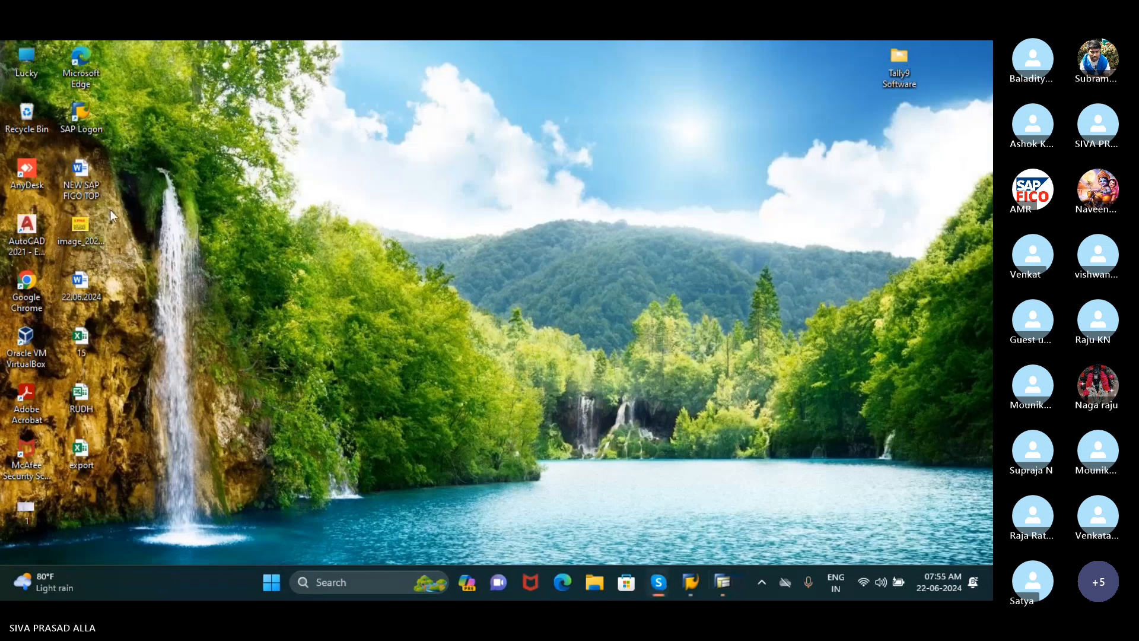
Step: Open the NEW SAP FICO TOP document from the desktop and look through its list of SAP FICO topics
double_click(99, 174)
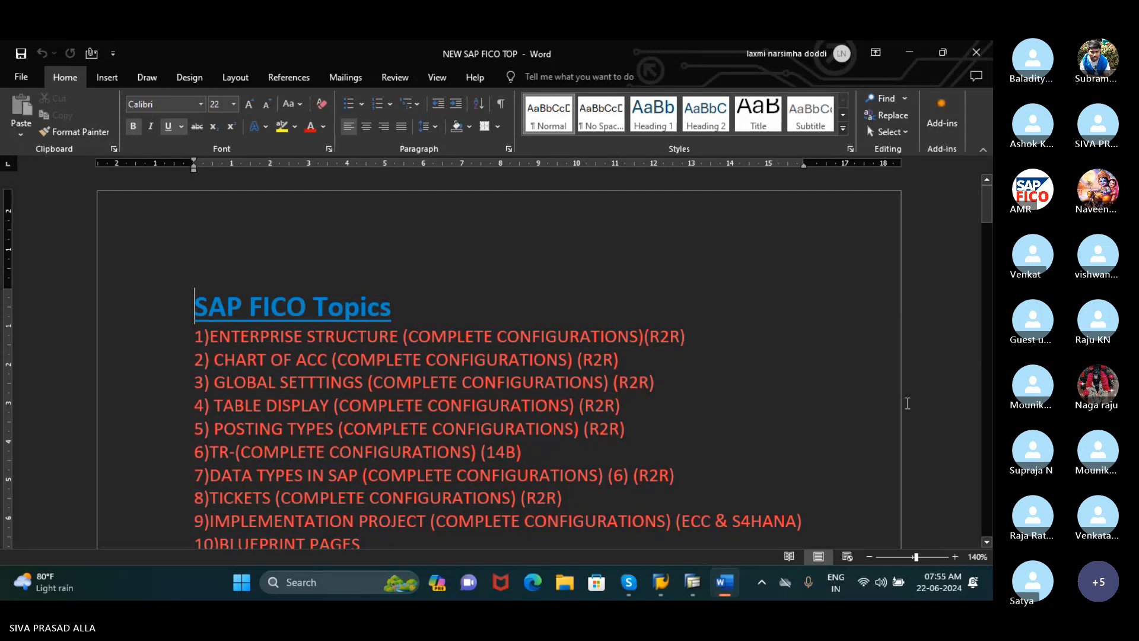
scroll(715, 356, down, 4)
click(718, 348)
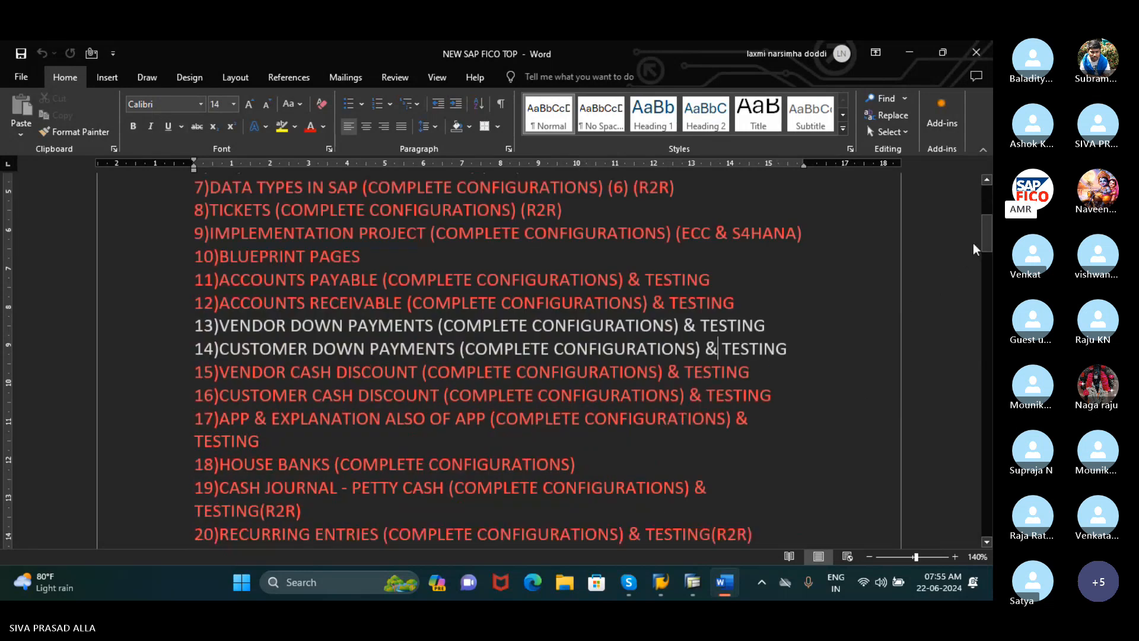
scroll(731, 393, down, 3)
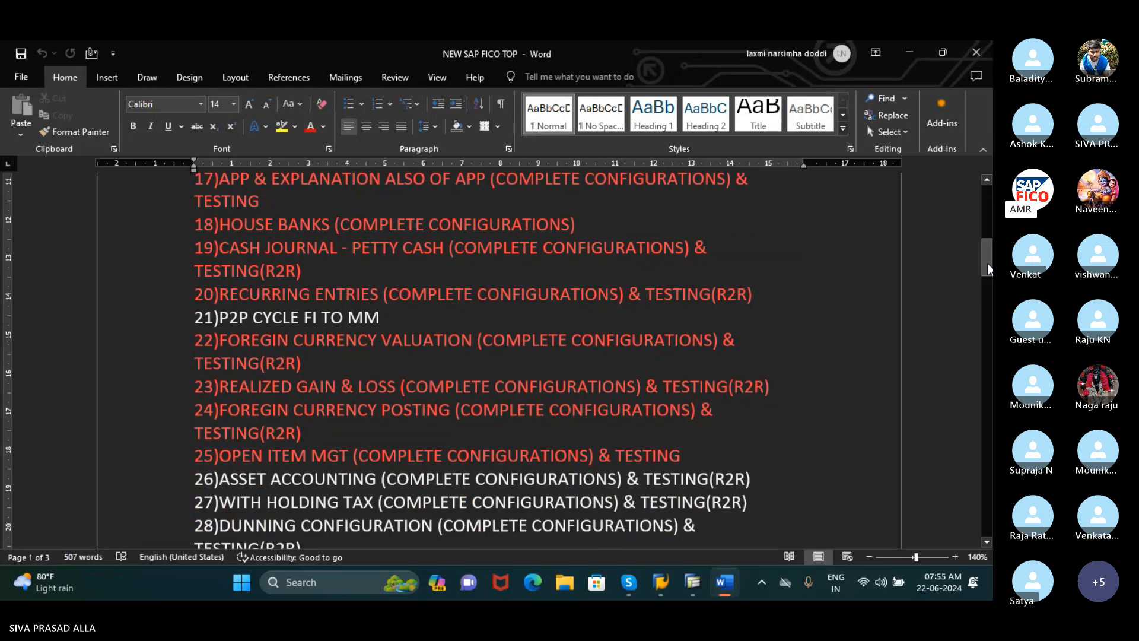
drag(987, 262, 990, 247)
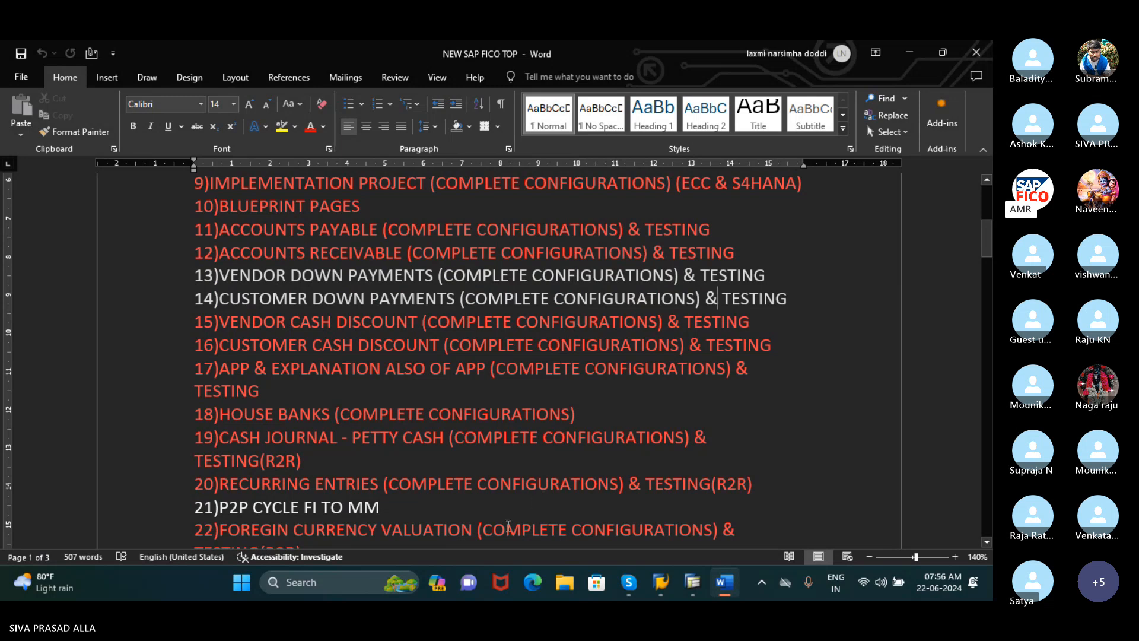
Step: Switch to the ongoing Skype call window
click(629, 582)
click(554, 529)
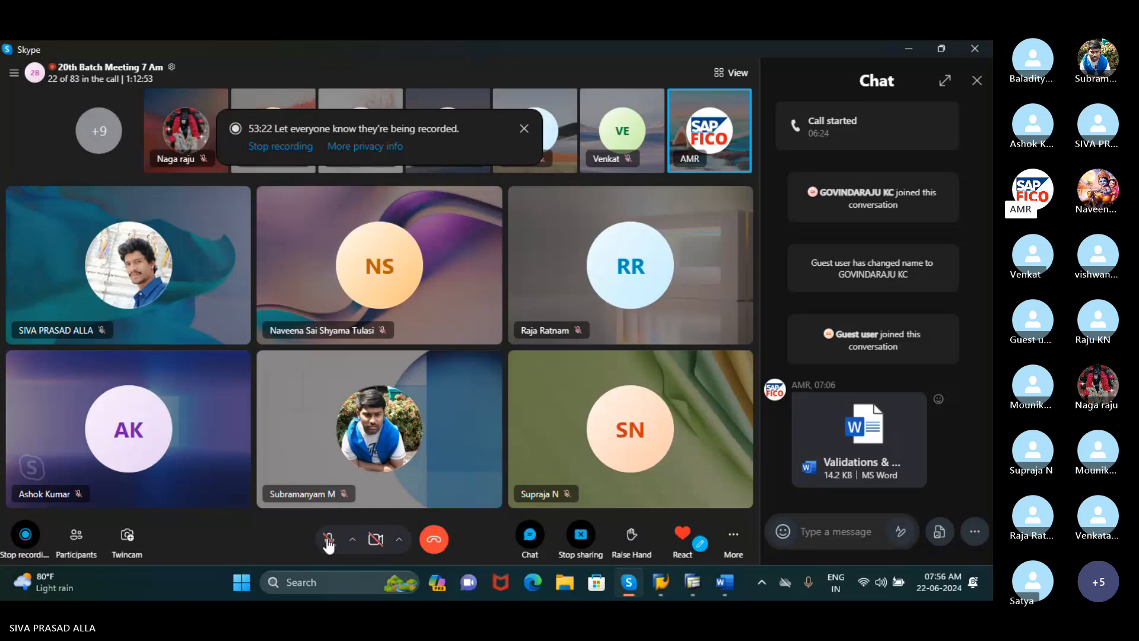
Step: Toggle the microphone in the Skype call and minimise the call window to return to the NEW SAP FICO TOP document
click(328, 539)
click(909, 50)
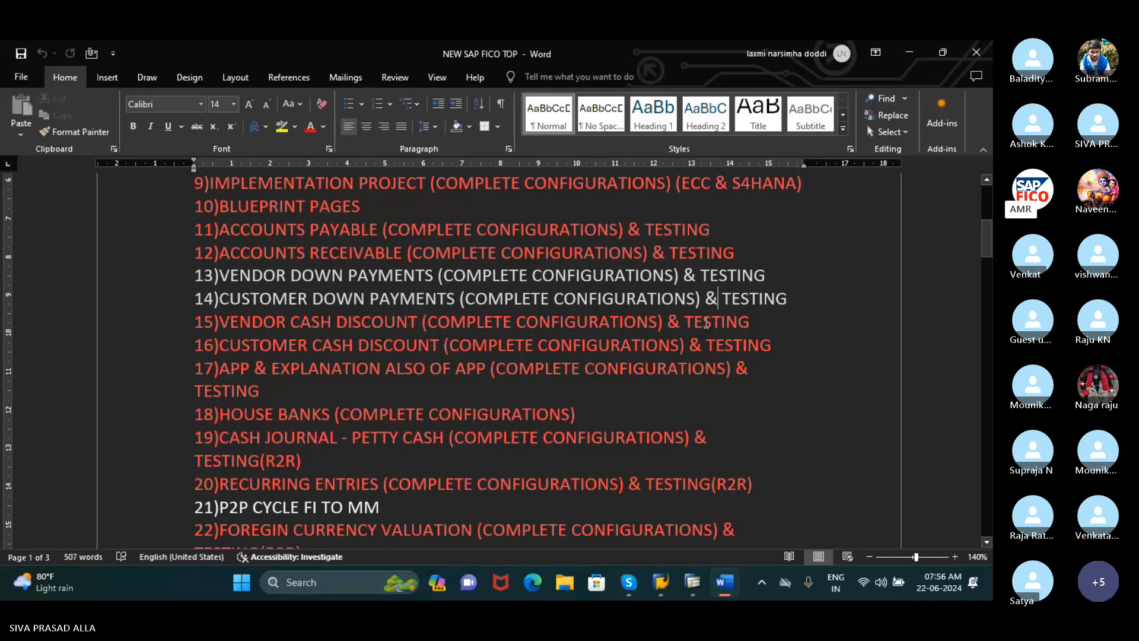
Step: Look through the SAP FICO topic list from the accounts payable topics down to topic 80 on the last page
scroll(688, 341, down, 4)
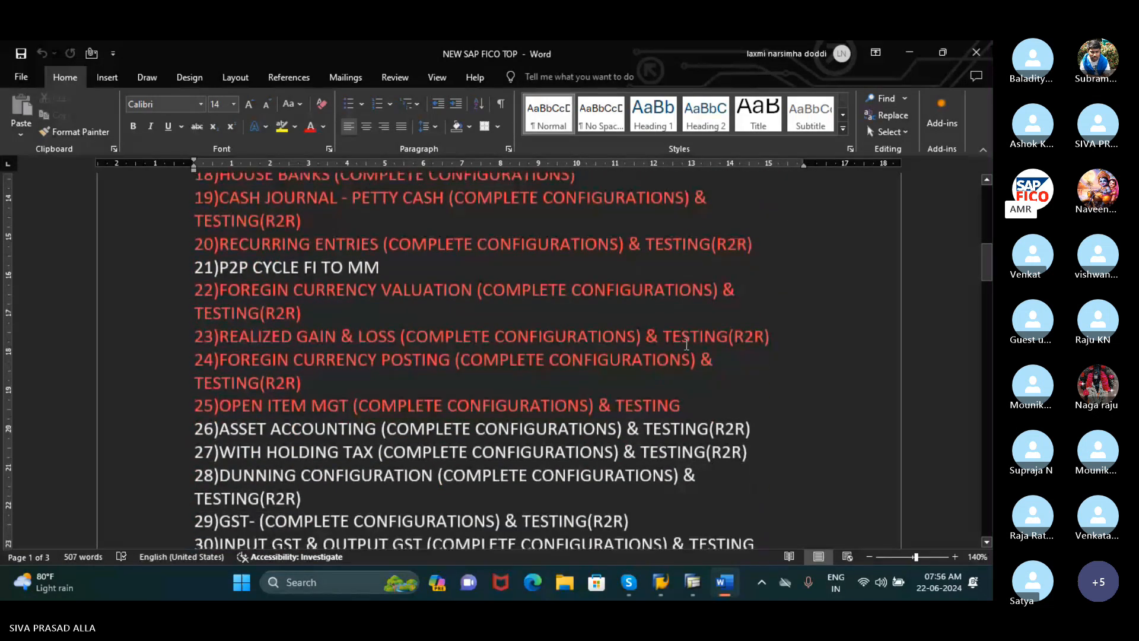
scroll(686, 345, down, 1)
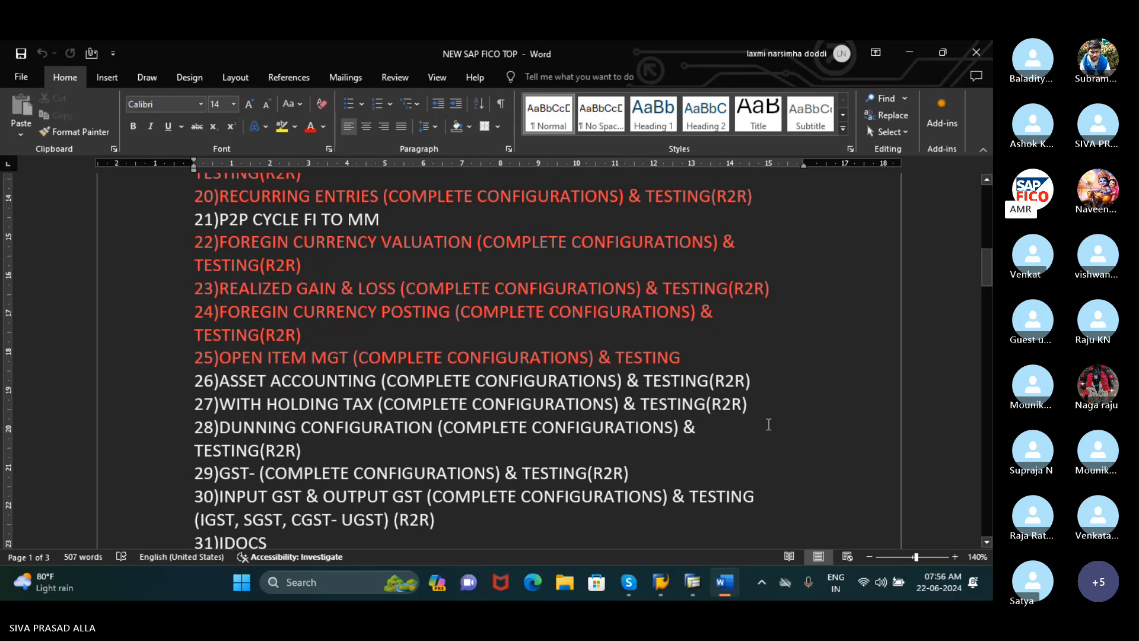
scroll(495, 366, up, 5)
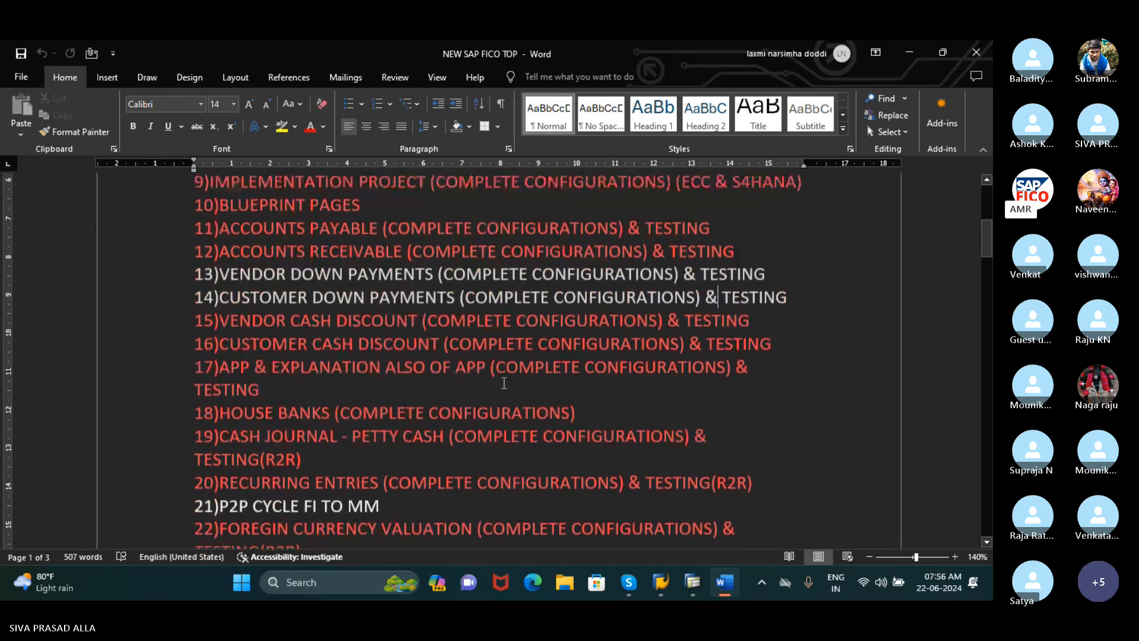
scroll(504, 383, down, 2)
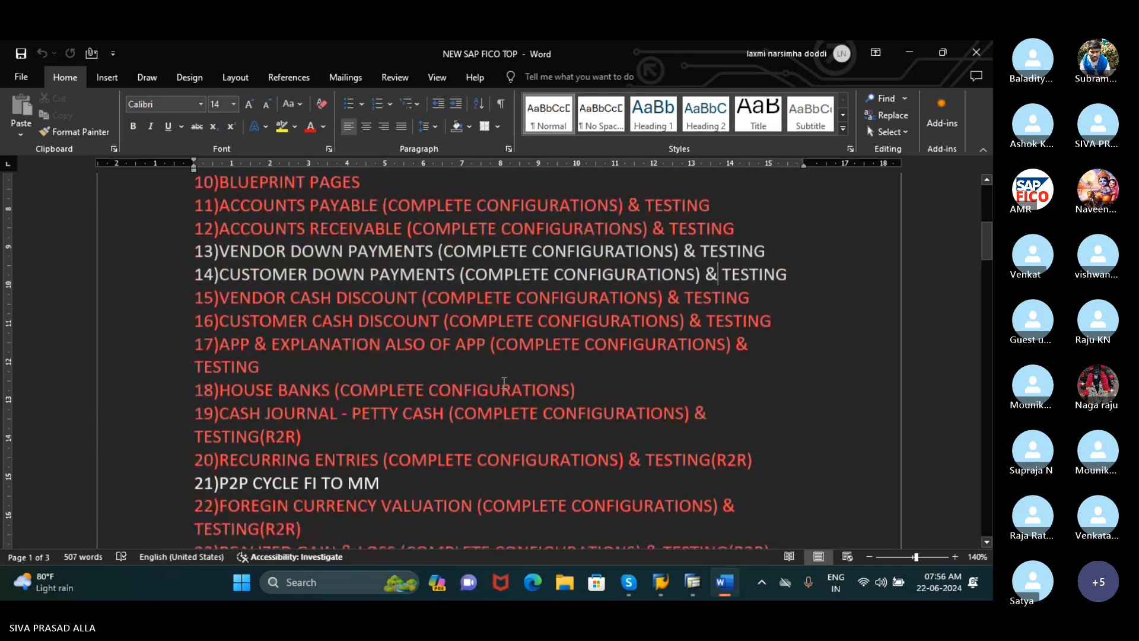
scroll(504, 383, up, 1)
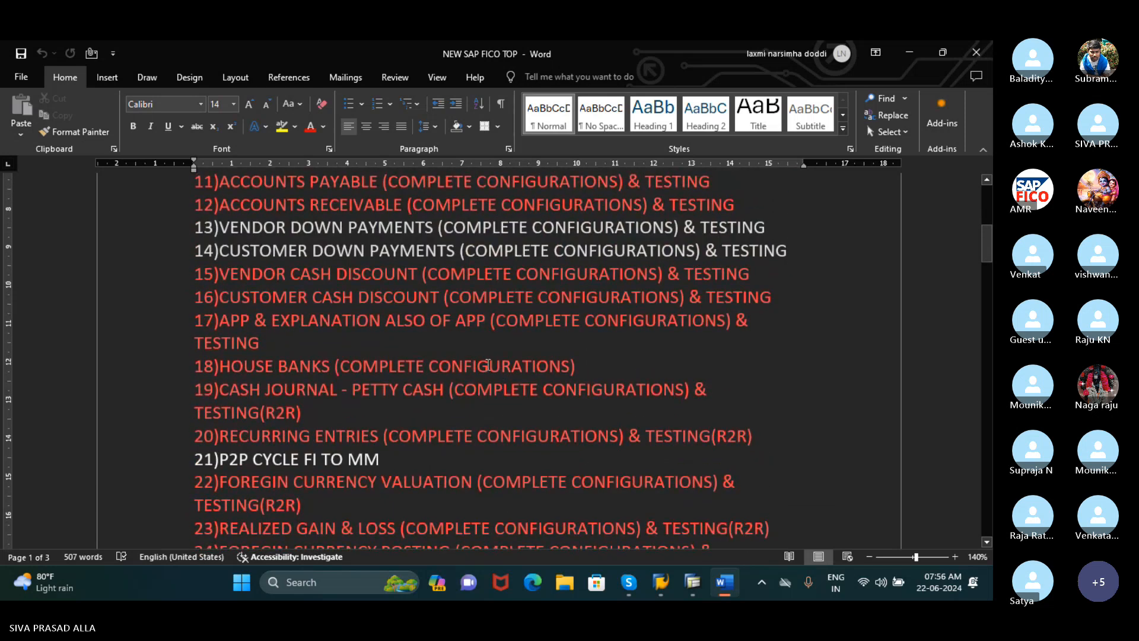
scroll(488, 364, down, 4)
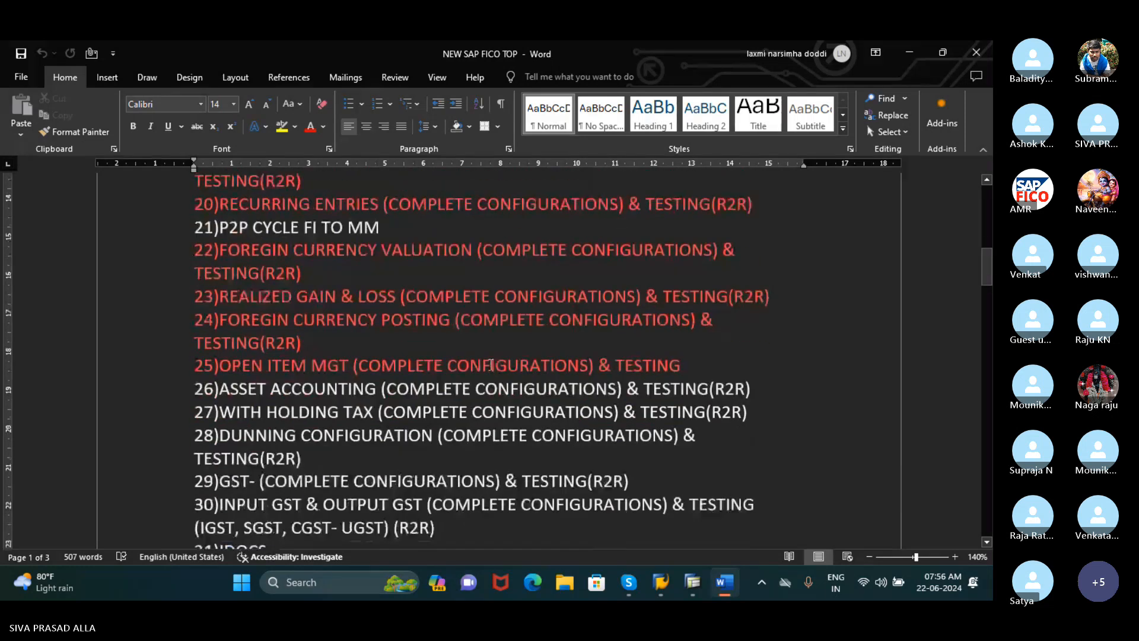
scroll(490, 365, down, 3)
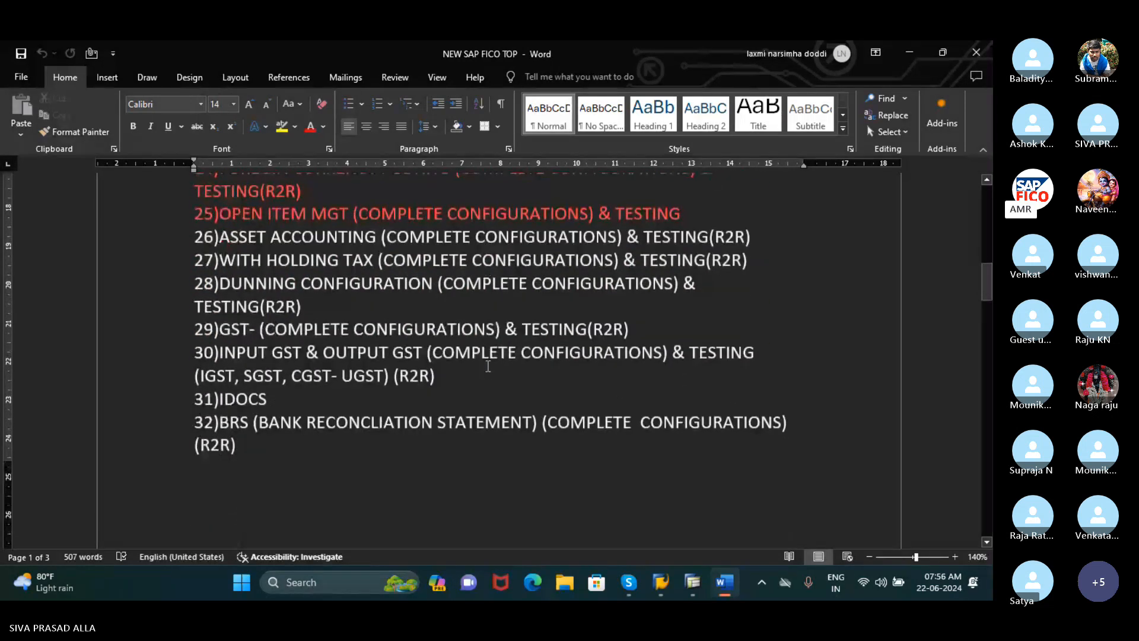
scroll(487, 366, down, 1)
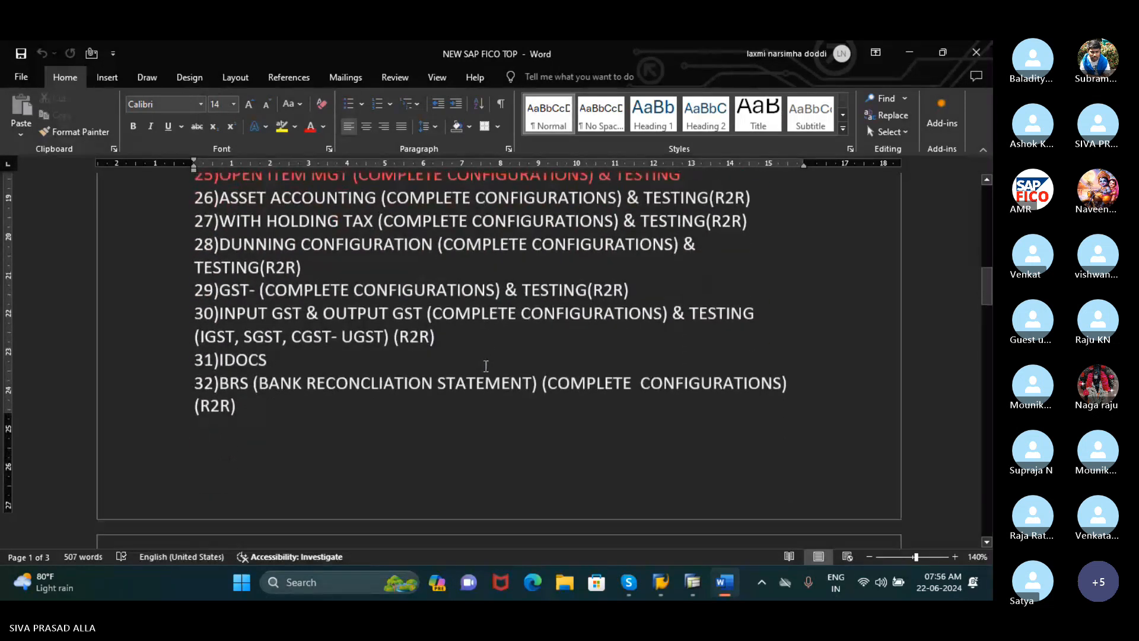
scroll(486, 367, down, 6)
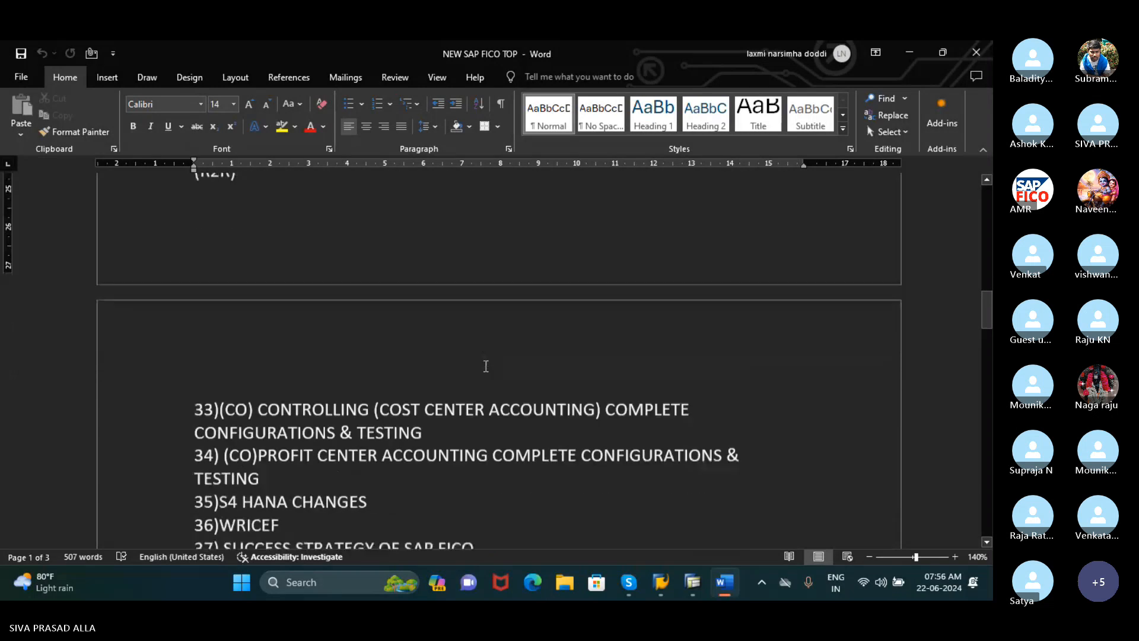
scroll(486, 366, down, 5)
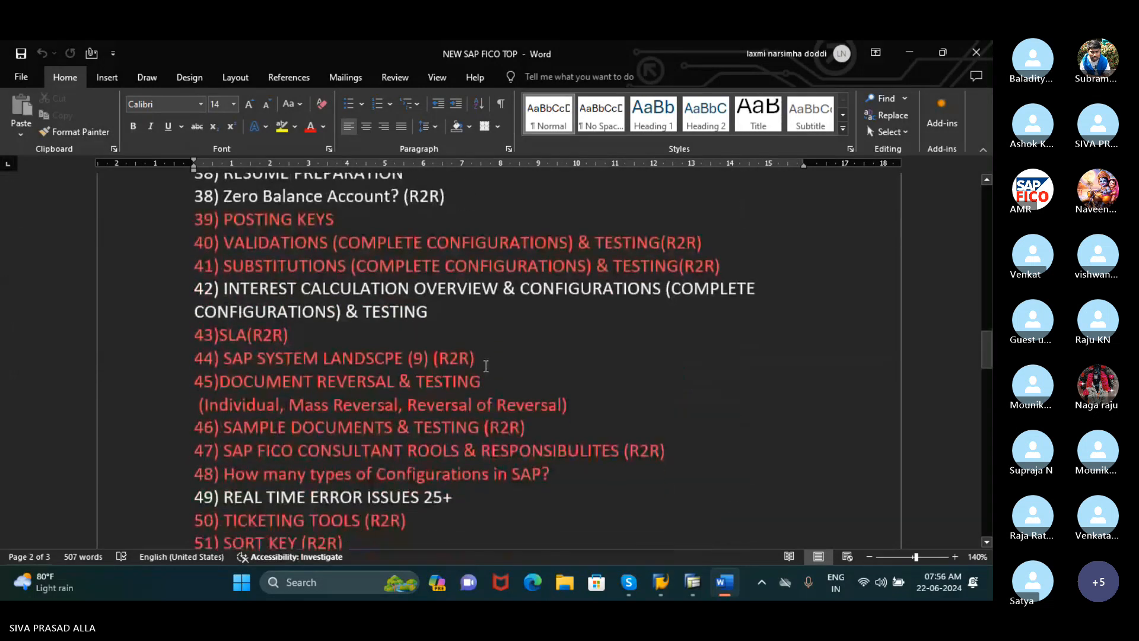
scroll(486, 366, down, 4)
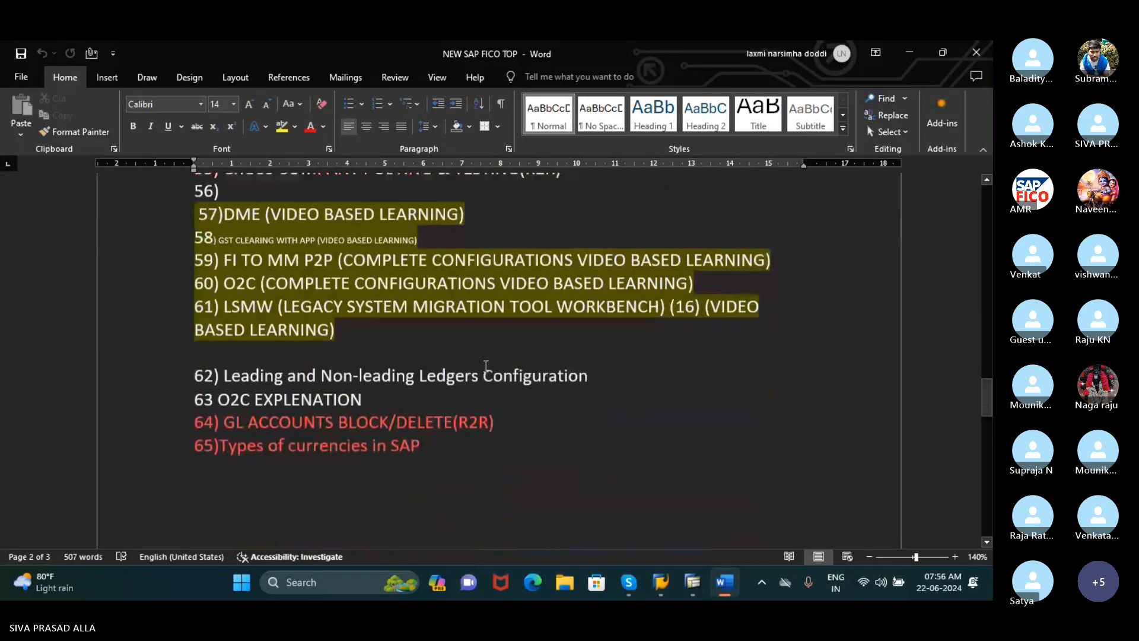
scroll(481, 370, down, 3)
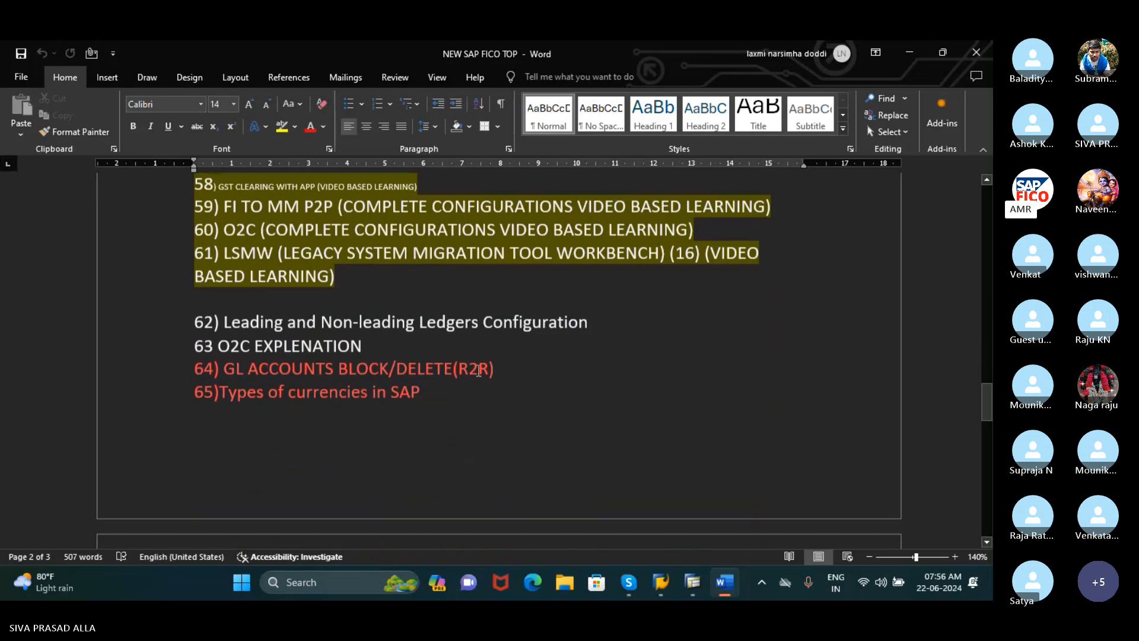
scroll(476, 372, down, 7)
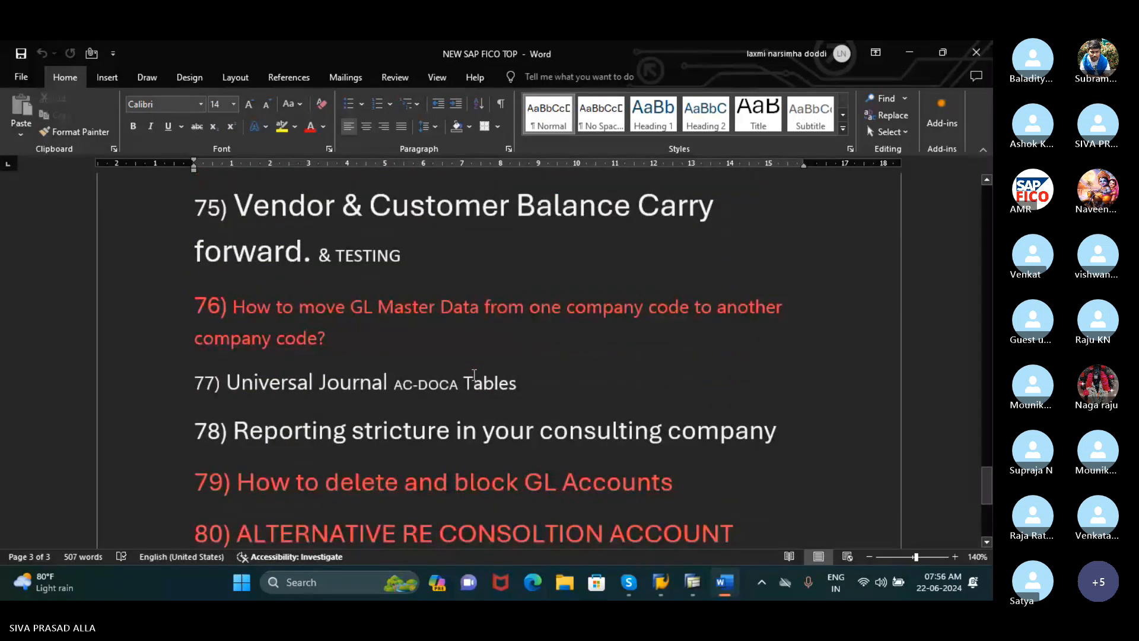
scroll(273, 330, down, 3)
scroll(515, 354, up, 3)
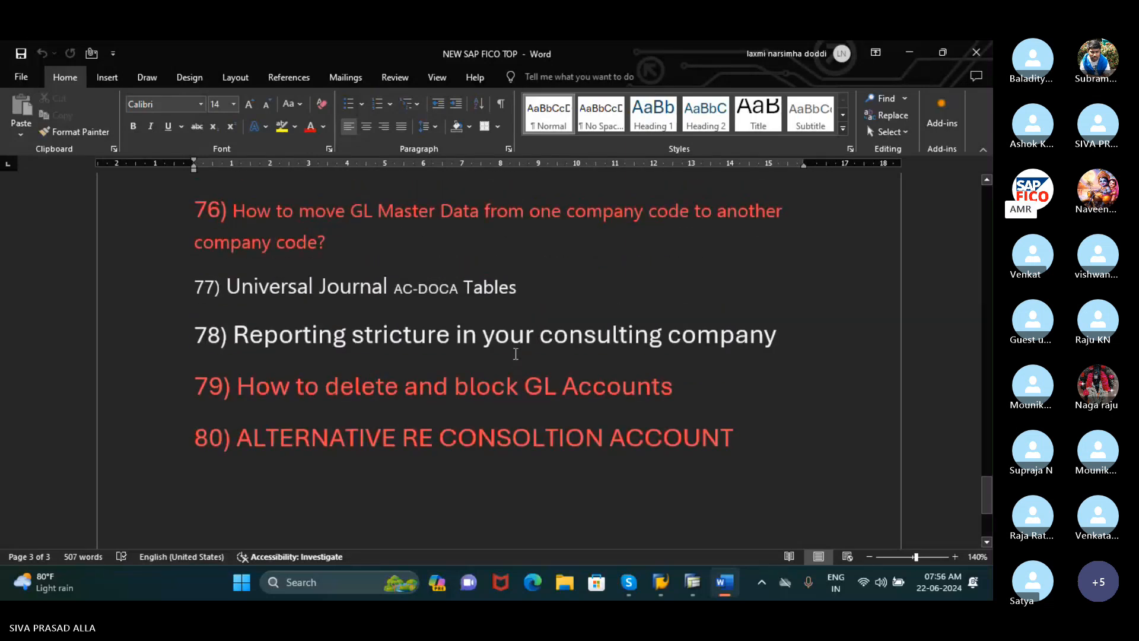
scroll(516, 354, up, 1)
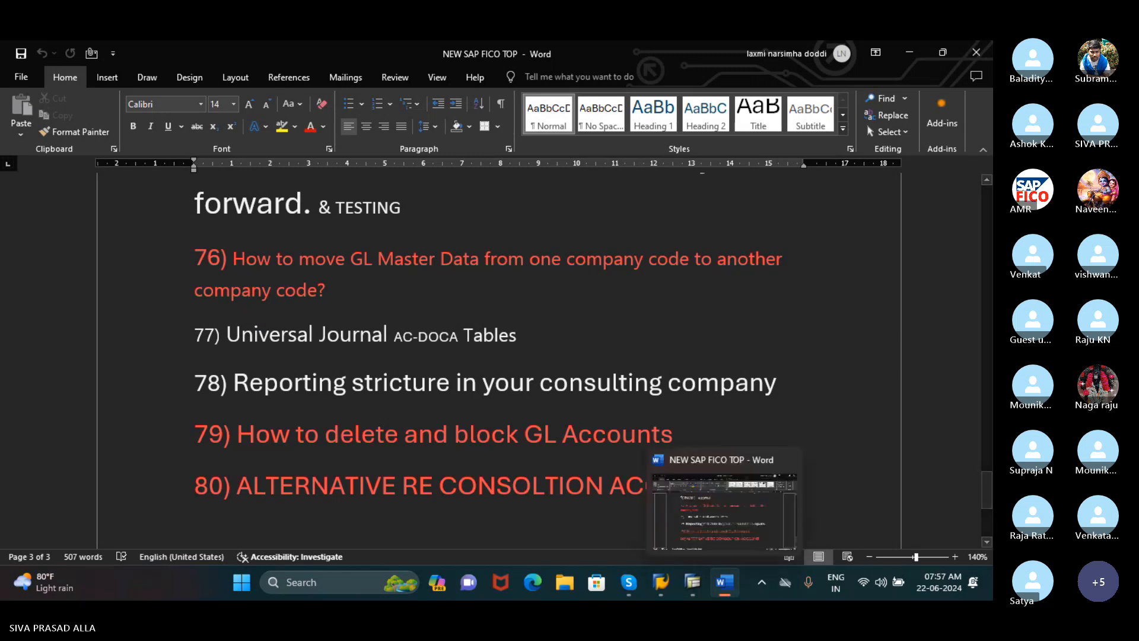
Step: Switch back to the ongoing Skype call window and toggle the microphone
mouse_move(629, 585)
click(586, 536)
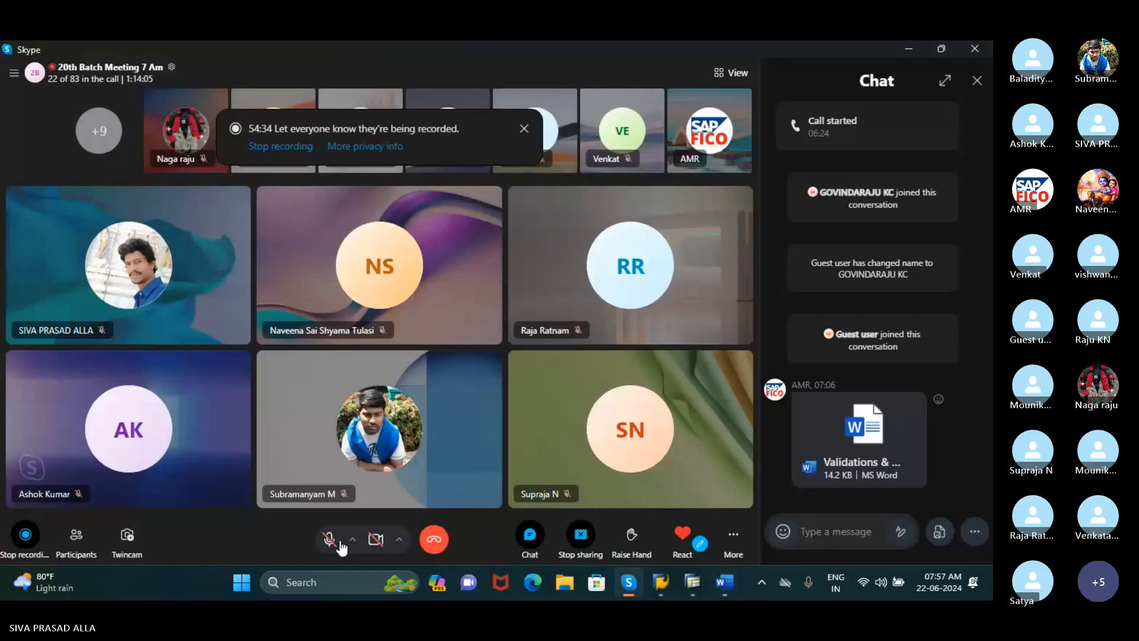
click(340, 542)
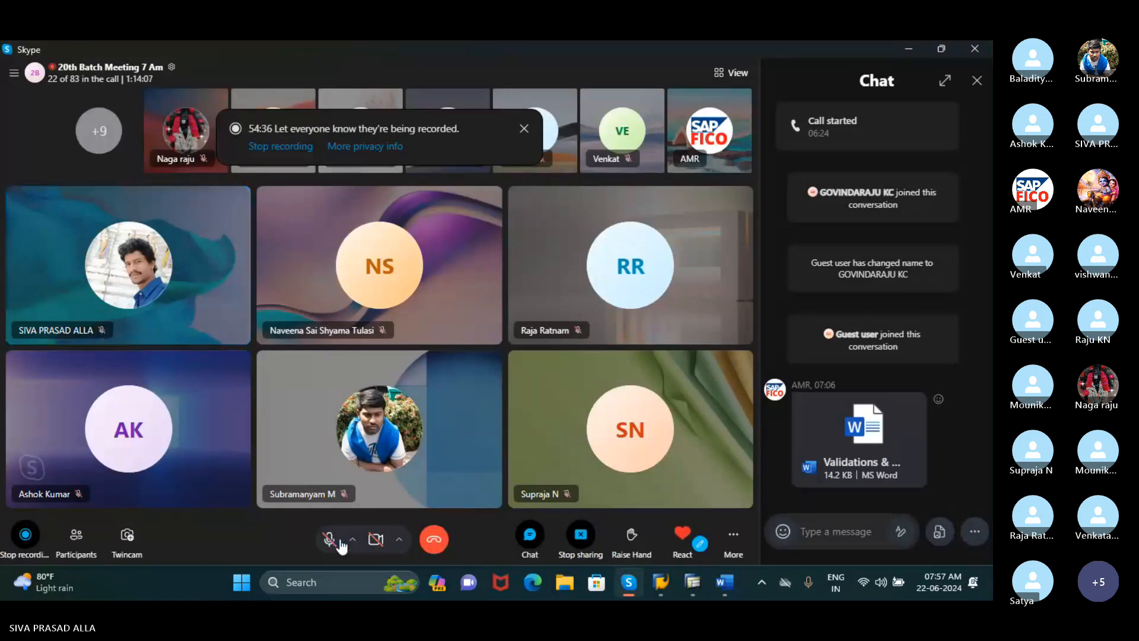